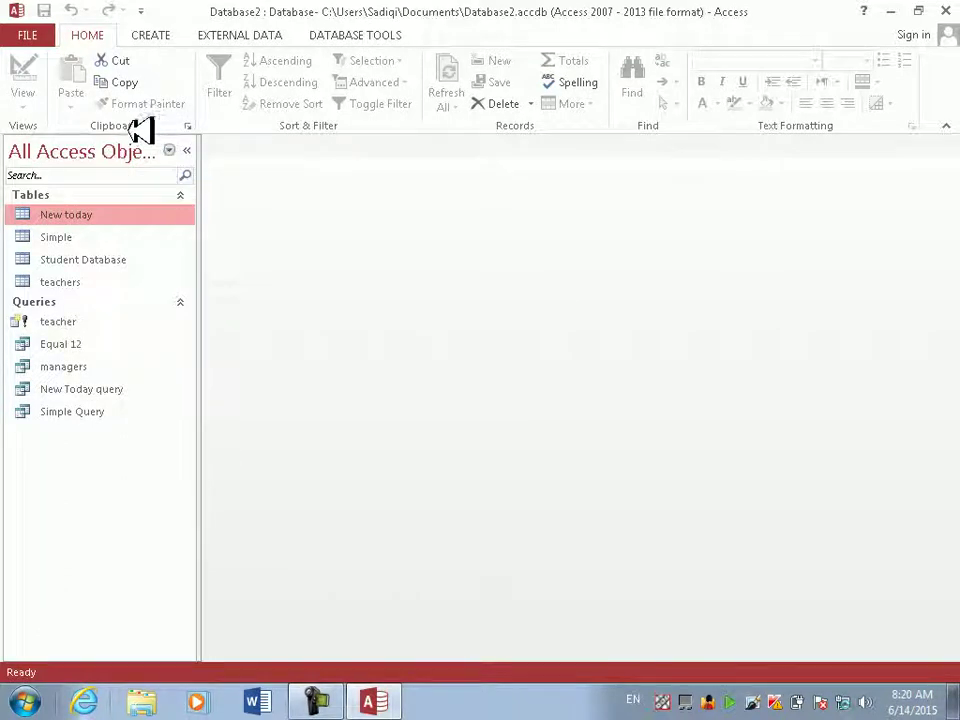
- Delete the query named New Today query from the database
{"action": "left_click", "coordinate": [110, 413]}
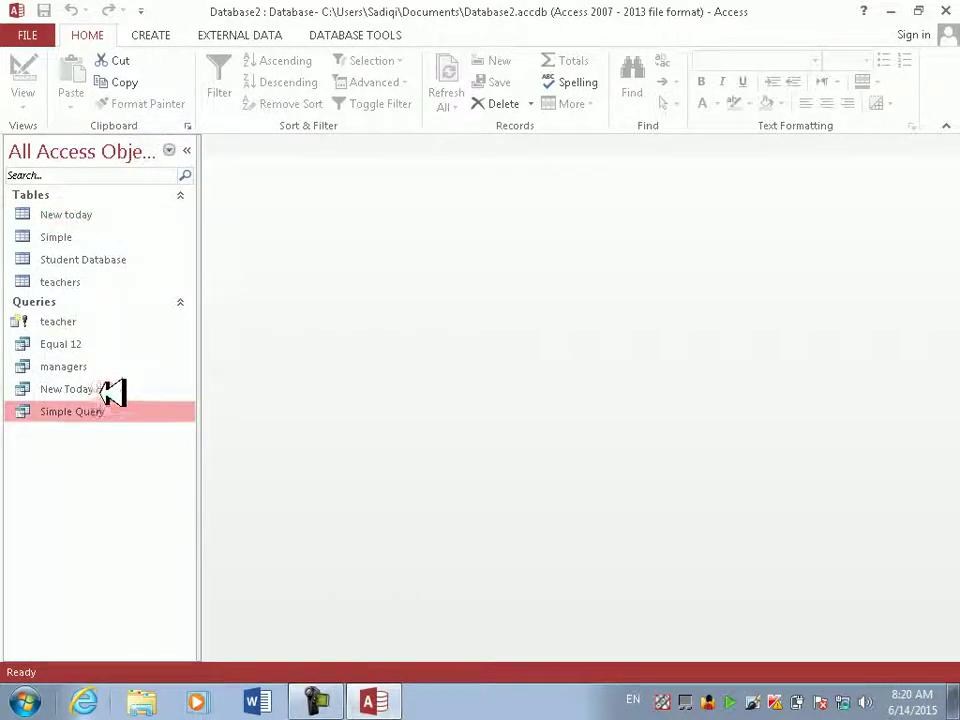
{"action": "right_click", "coordinate": [103, 390]}
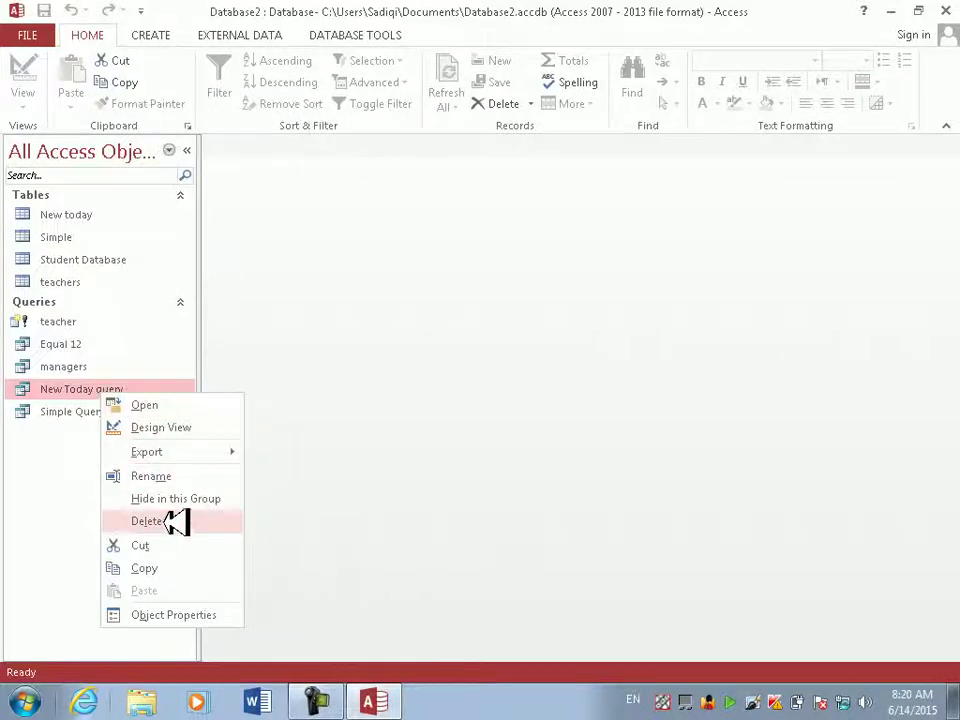
{"action": "left_click", "coordinate": [146, 521]}
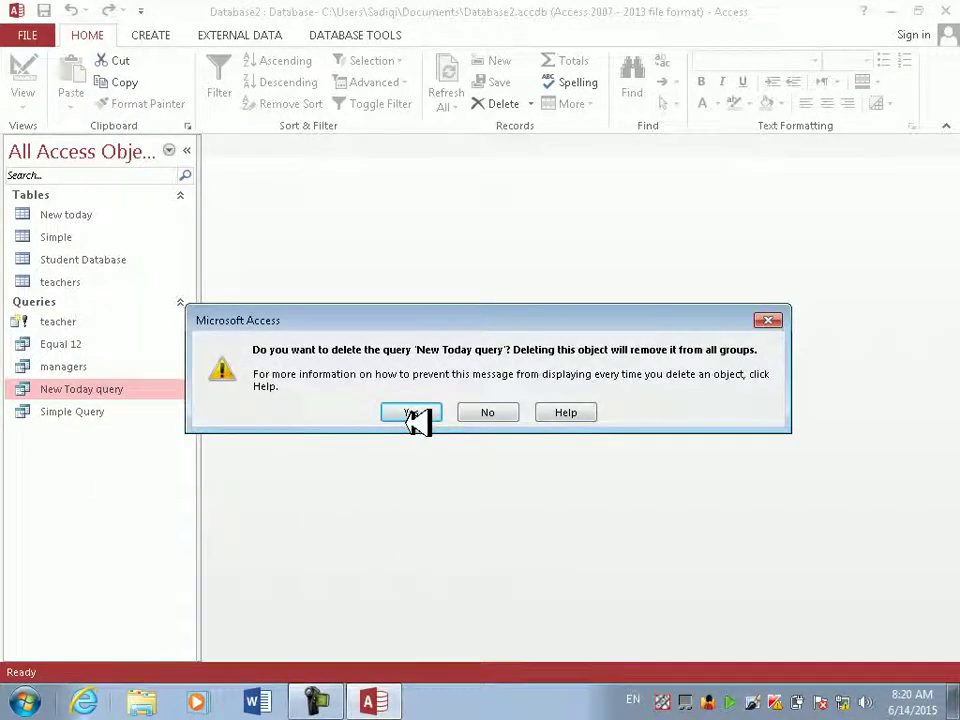
{"action": "left_click", "coordinate": [418, 418]}
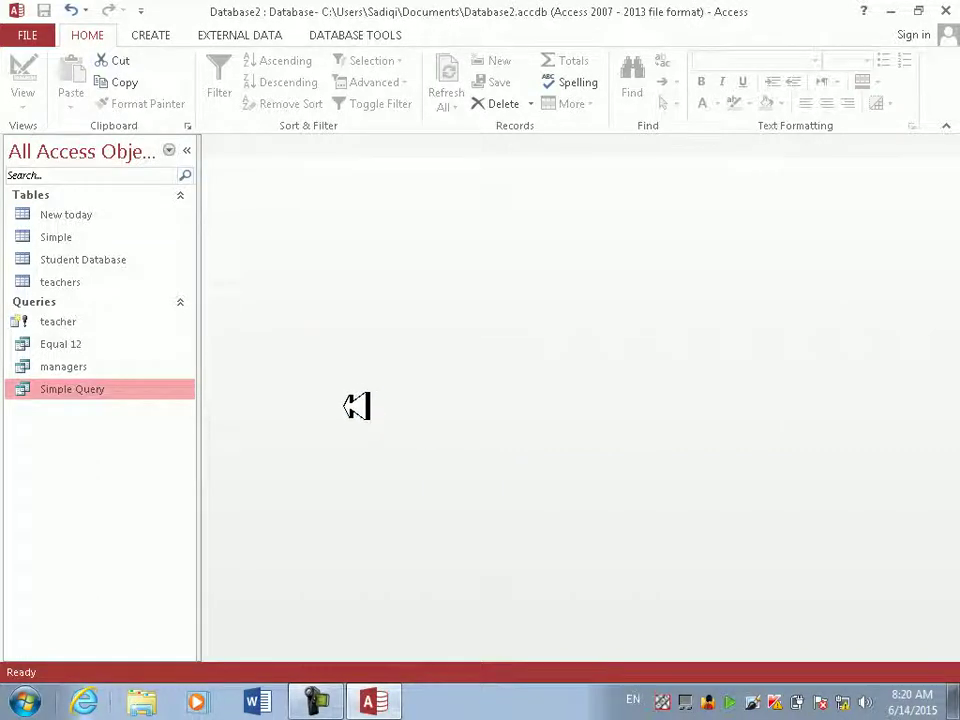
- Rename the New today table as New table 4
{"action": "left_click", "coordinate": [128, 258]}
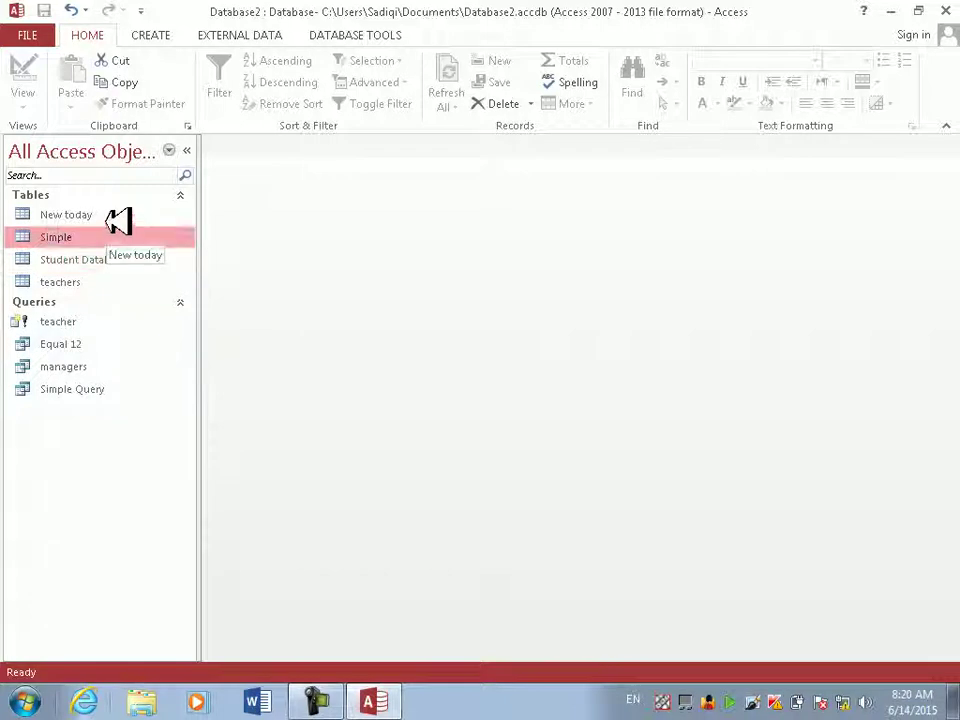
{"action": "right_click", "coordinate": [118, 214]}
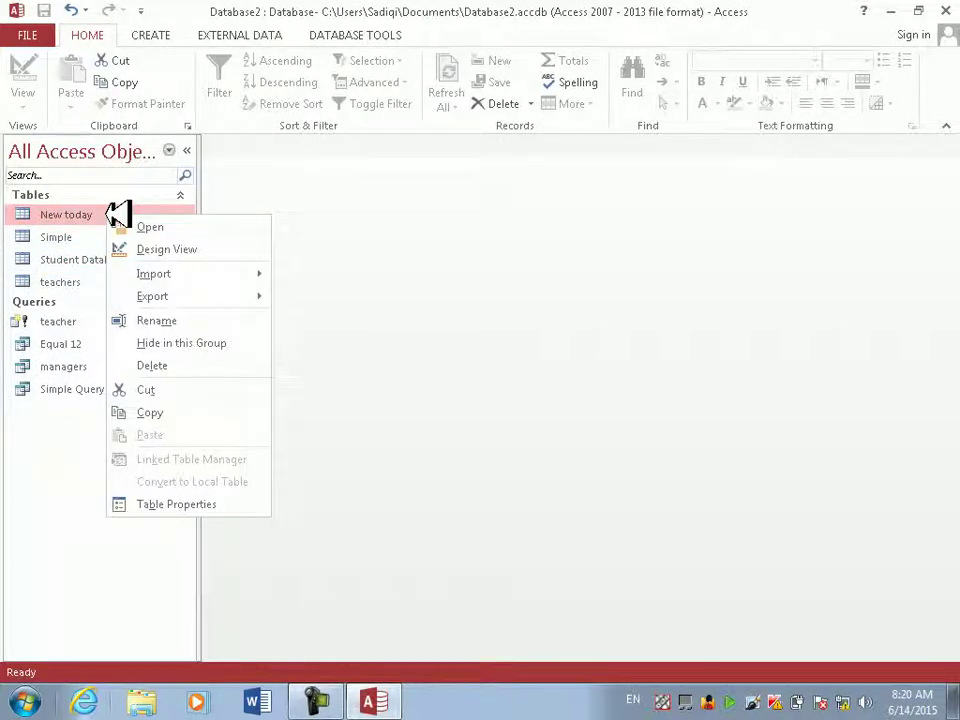
{"action": "left_click", "coordinate": [176, 318]}
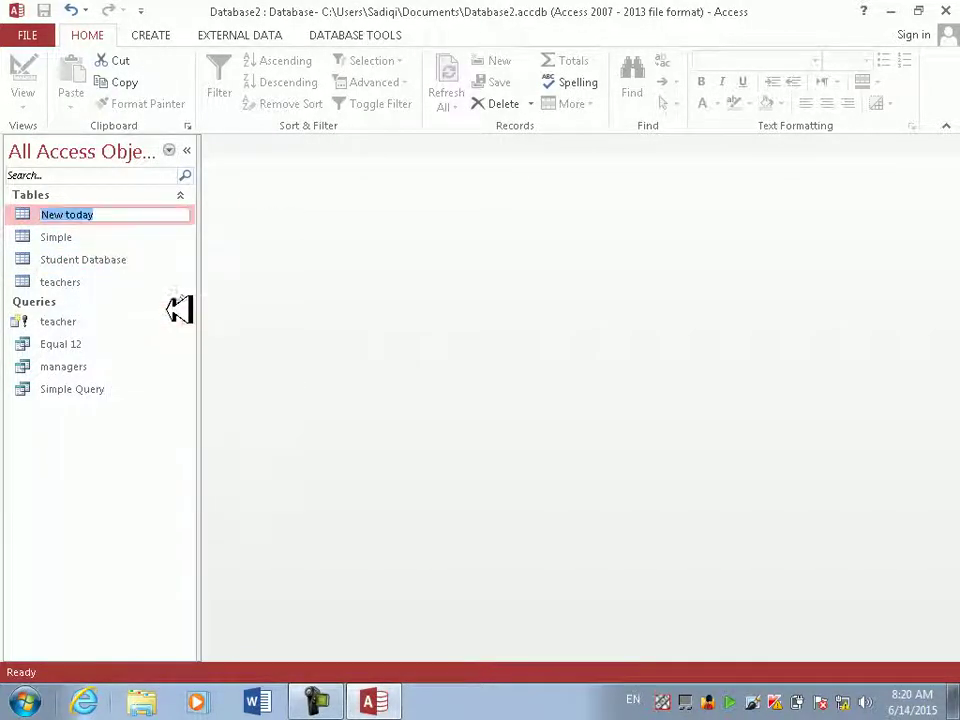
{"action": "type", "text": "Ne"}
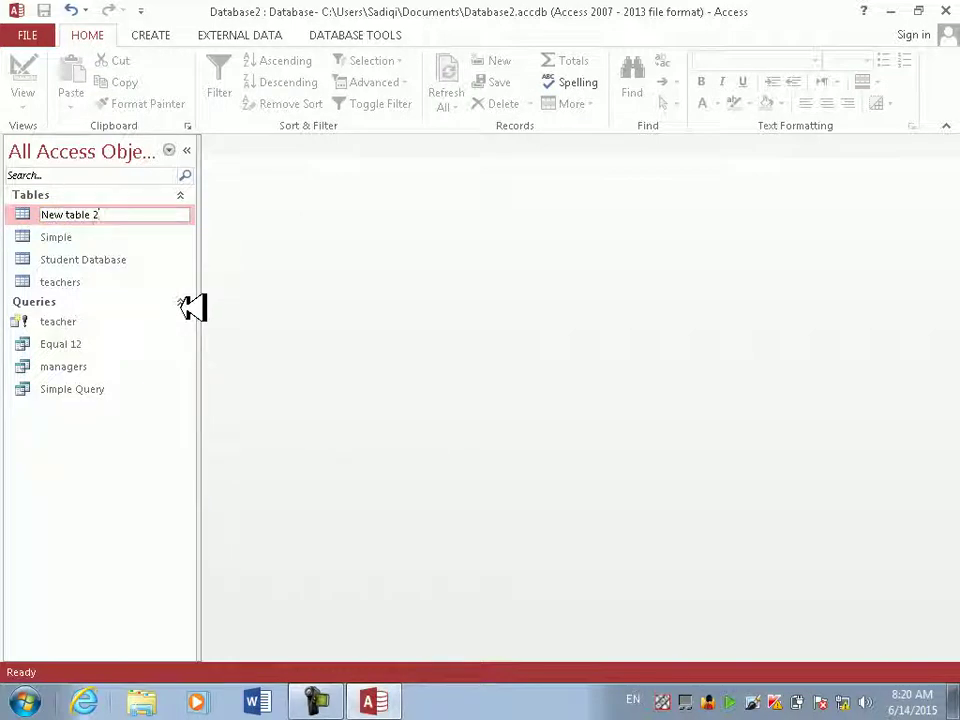
{"action": "key", "text": "Return"}
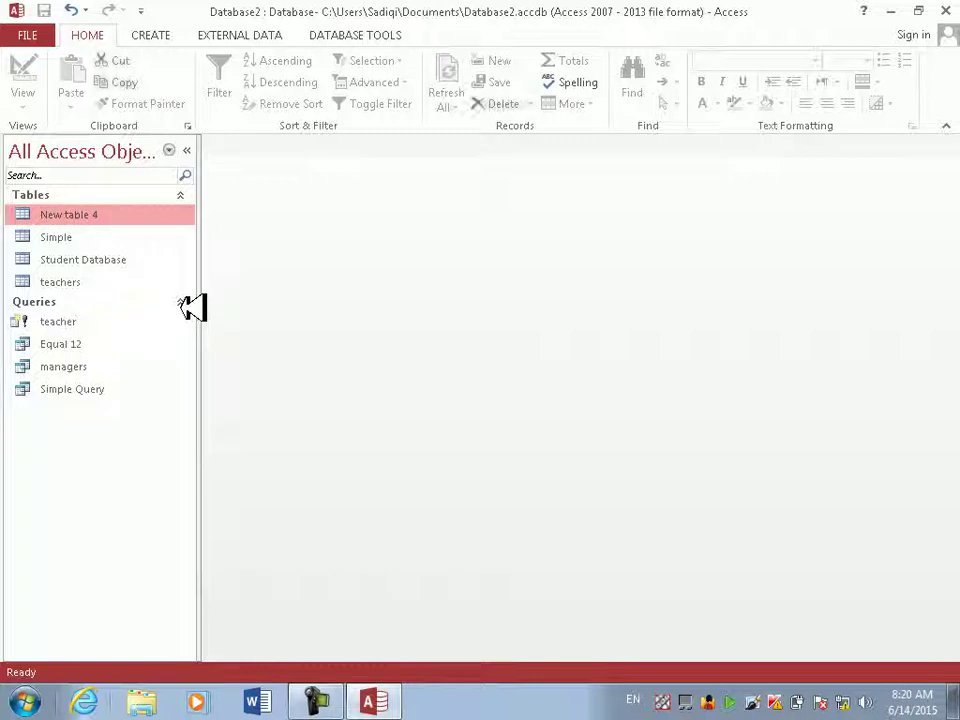
- Create a new query in Design View with New table 4 as its source table
{"action": "left_click", "coordinate": [155, 38]}
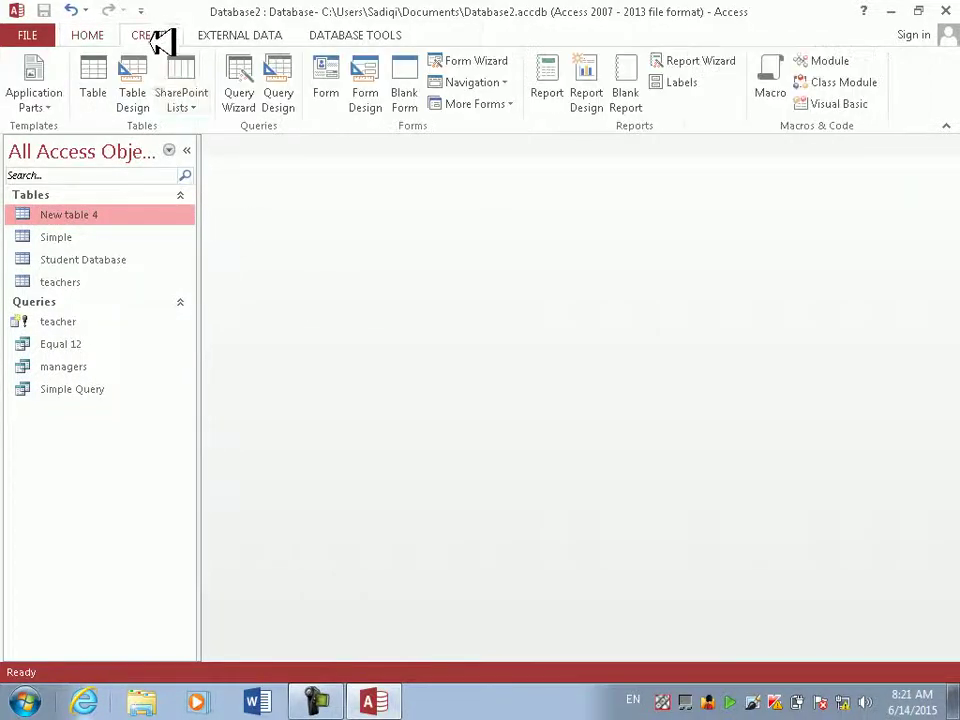
{"action": "left_click", "coordinate": [280, 100]}
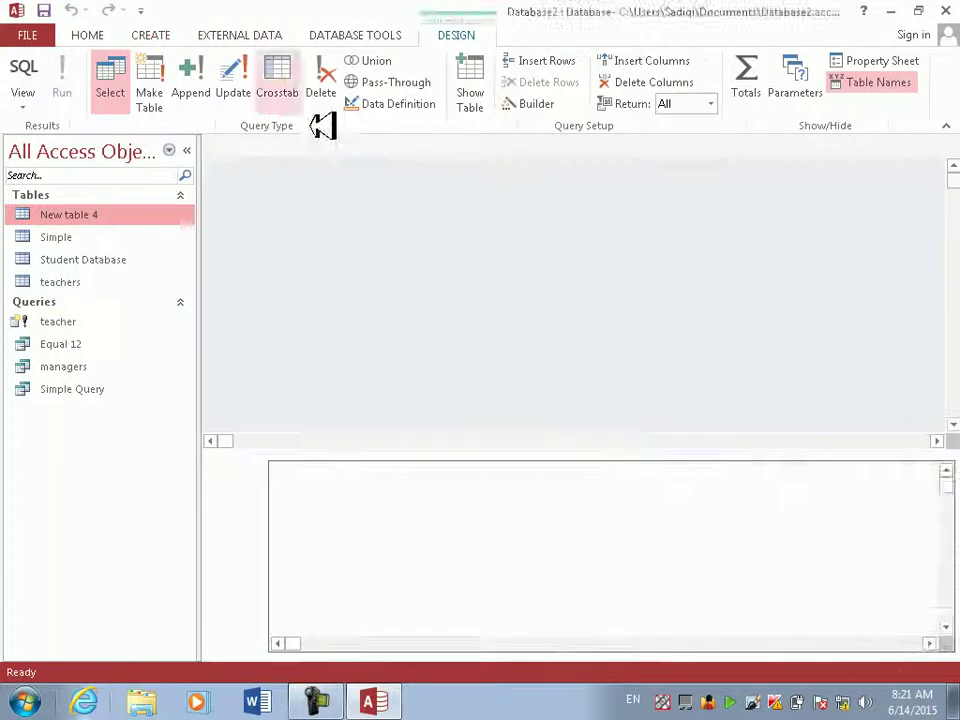
{"action": "left_click", "coordinate": [515, 657]}
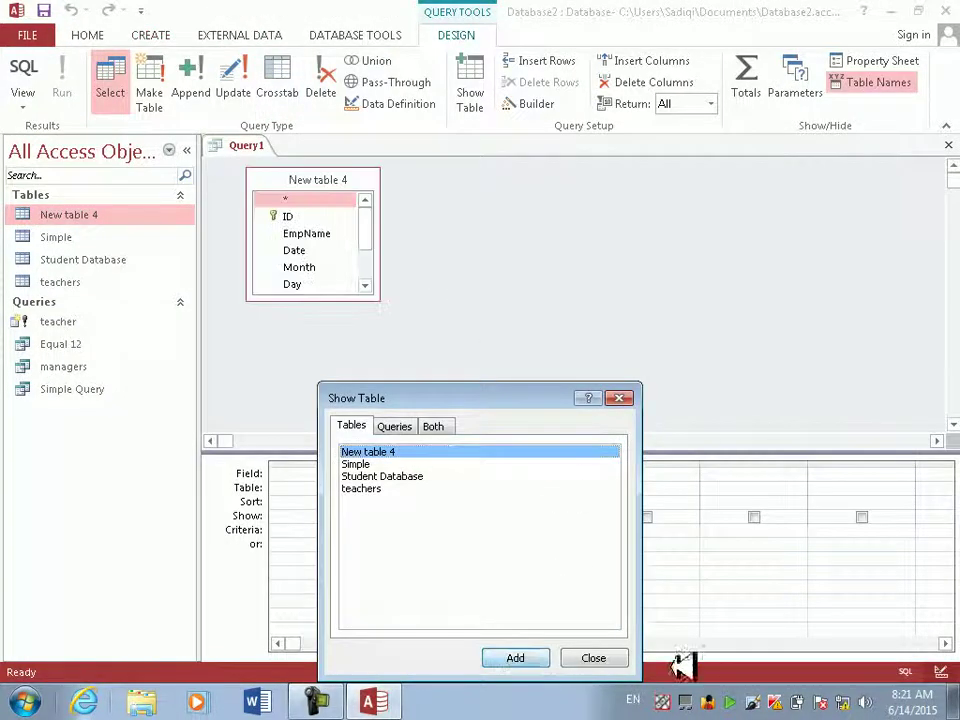
{"action": "left_click", "coordinate": [620, 658]}
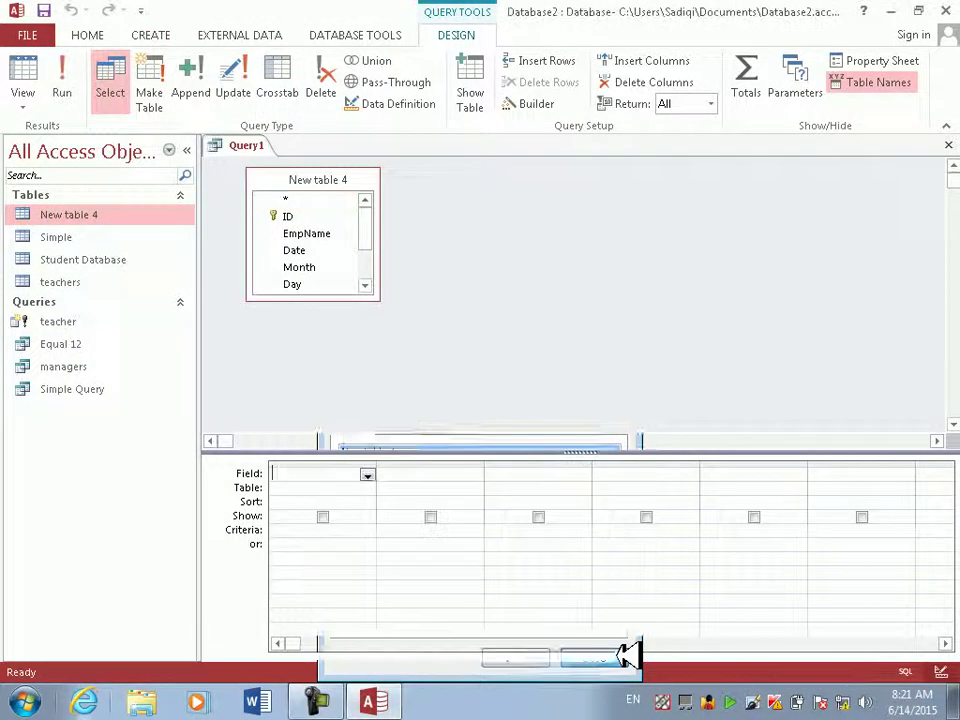
- Add all the fields of New table 4 to the query's design grid
{"action": "double_click", "coordinate": [313, 180]}
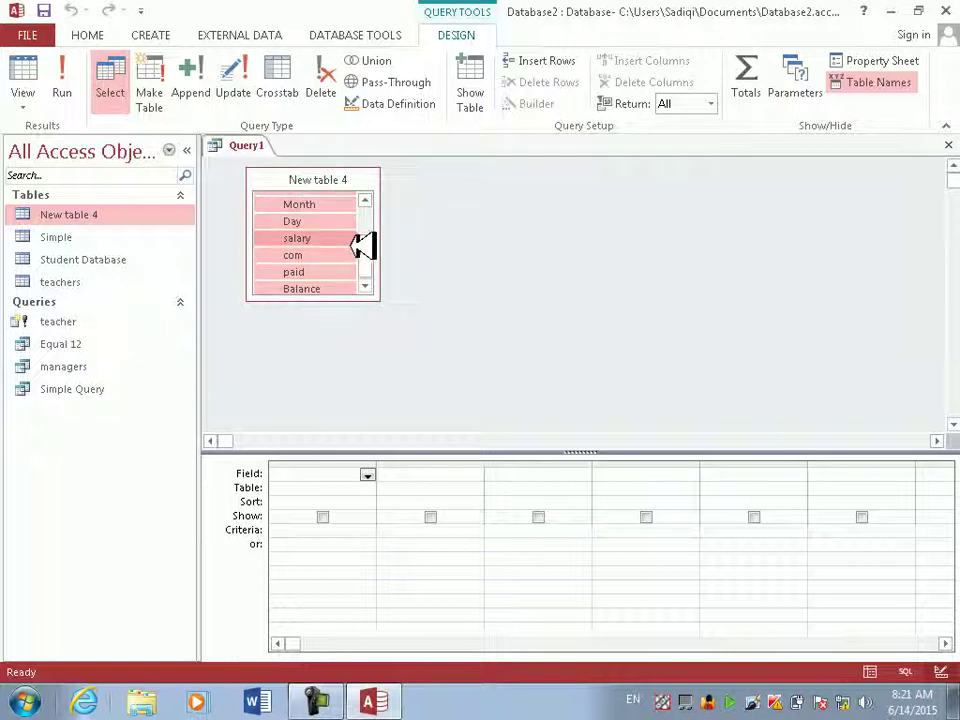
{"action": "scroll", "coordinate": [360, 230], "scroll_direction": "up", "scroll_amount": 2}
{"action": "left_click_drag", "start_coordinate": [311, 216], "coordinate": [304, 473]}
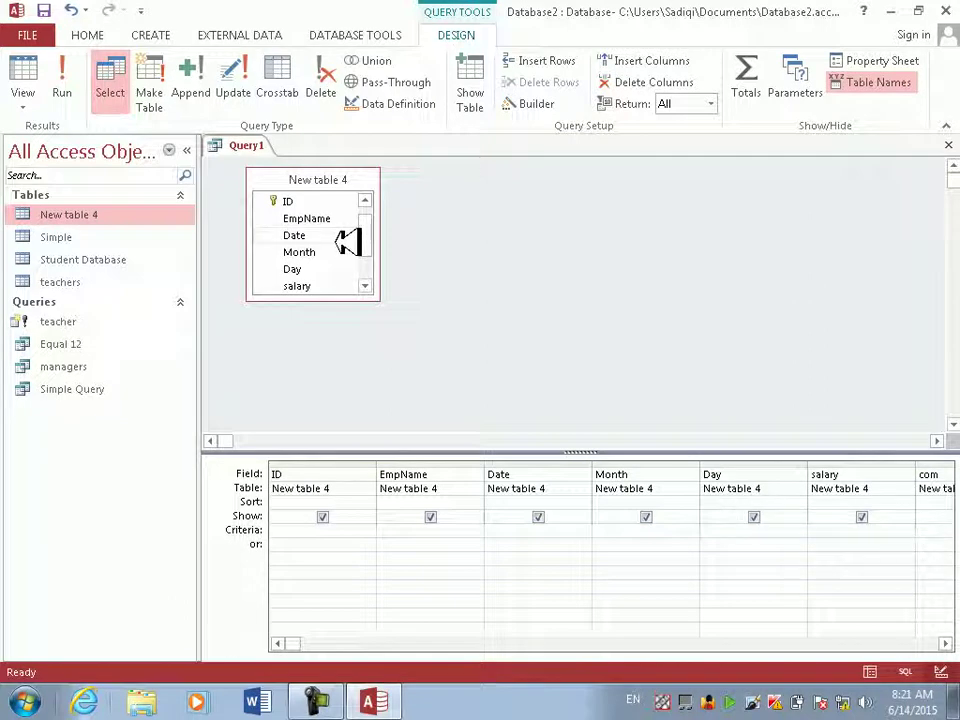
- Run the query and delete the existing employee record from its datasheet
{"action": "left_click", "coordinate": [61, 80]}
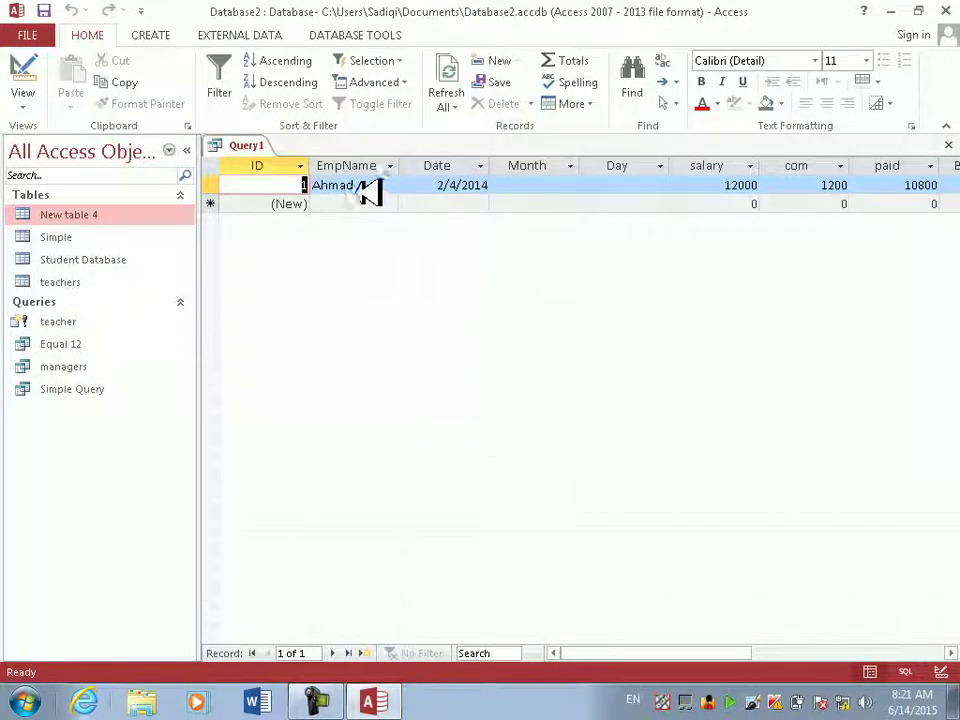
{"action": "left_click", "coordinate": [228, 180]}
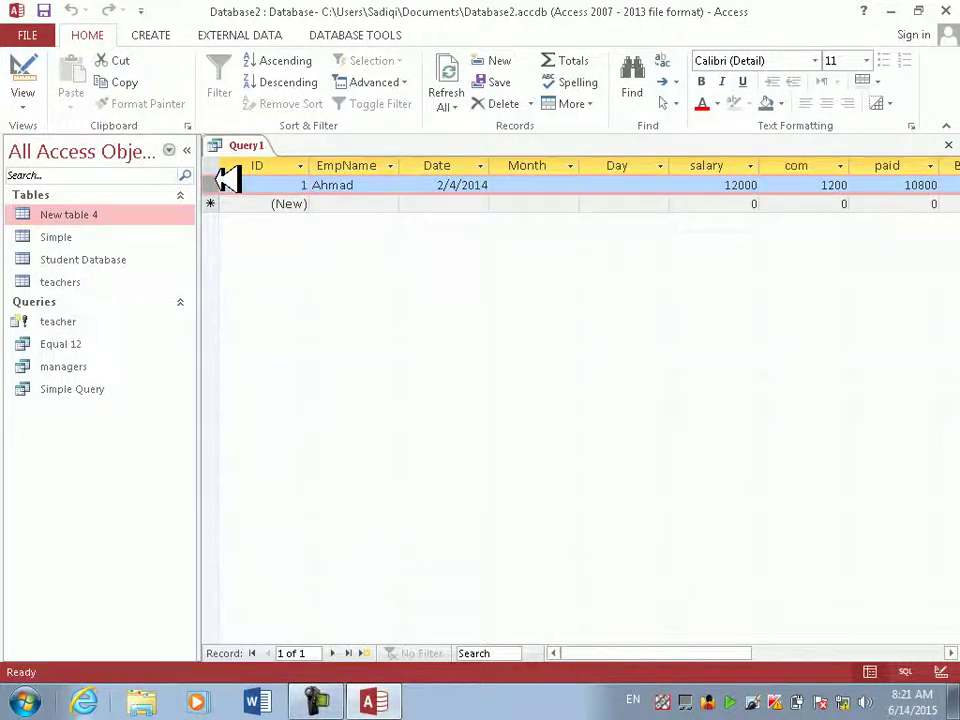
{"action": "key", "text": "Delete"}
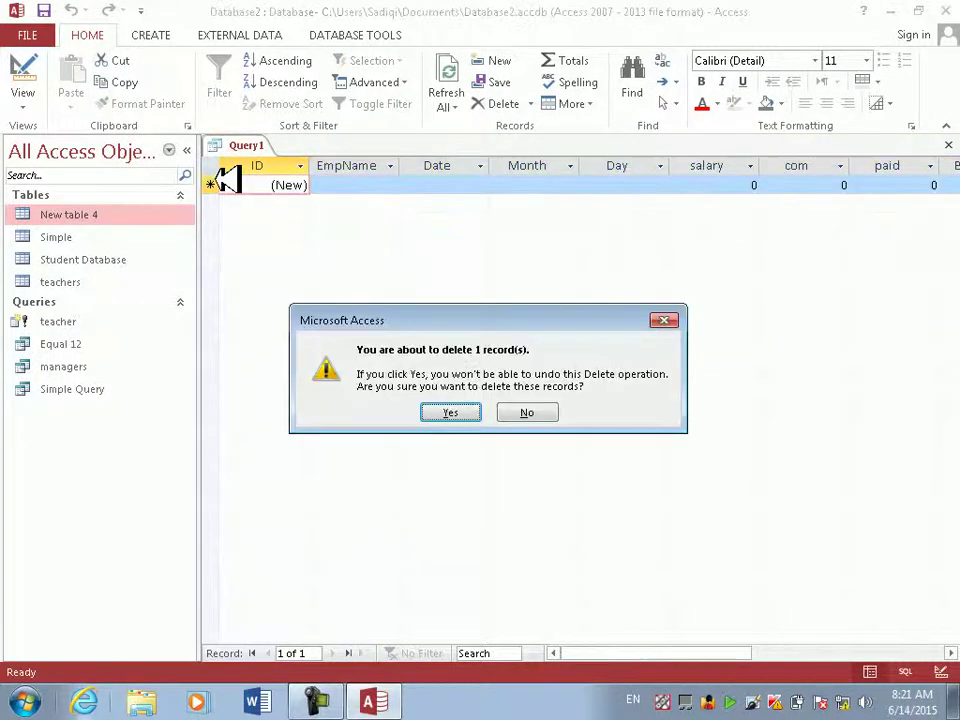
{"action": "left_click", "coordinate": [460, 411]}
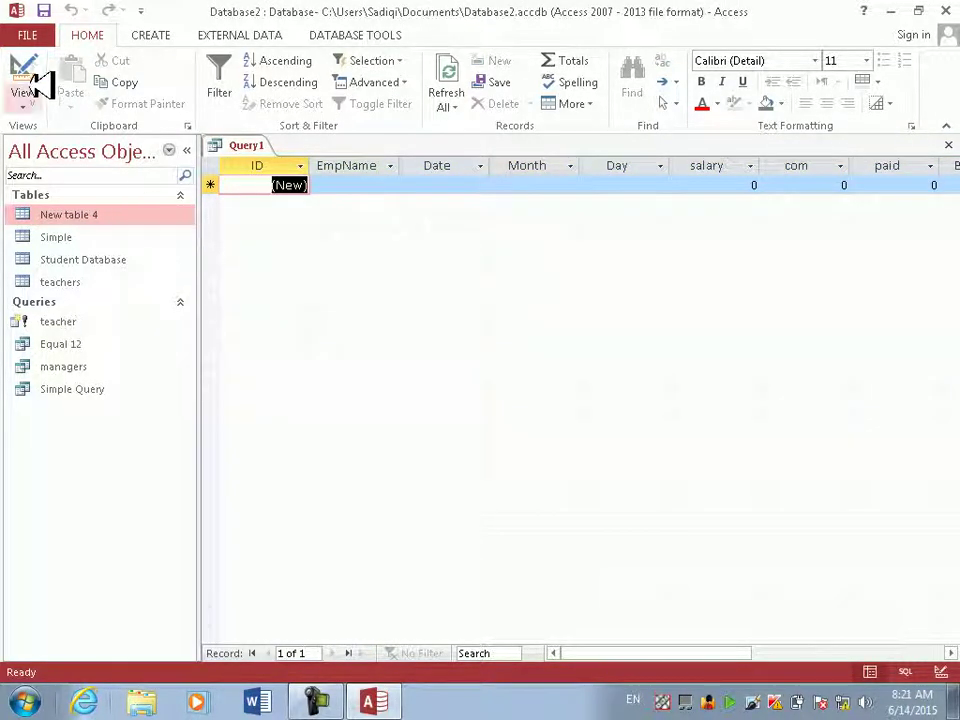
- Return to the query's design to look at the salary column, and run the query again
{"action": "left_click", "coordinate": [38, 75]}
{"action": "left_click", "coordinate": [853, 480]}
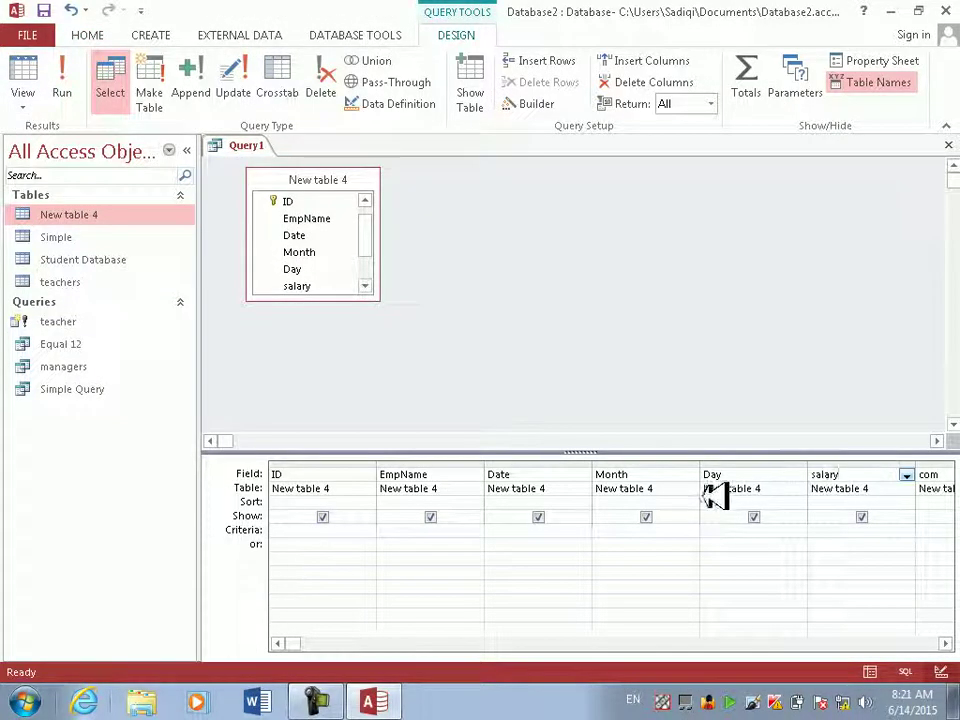
{"action": "left_click", "coordinate": [118, 321]}
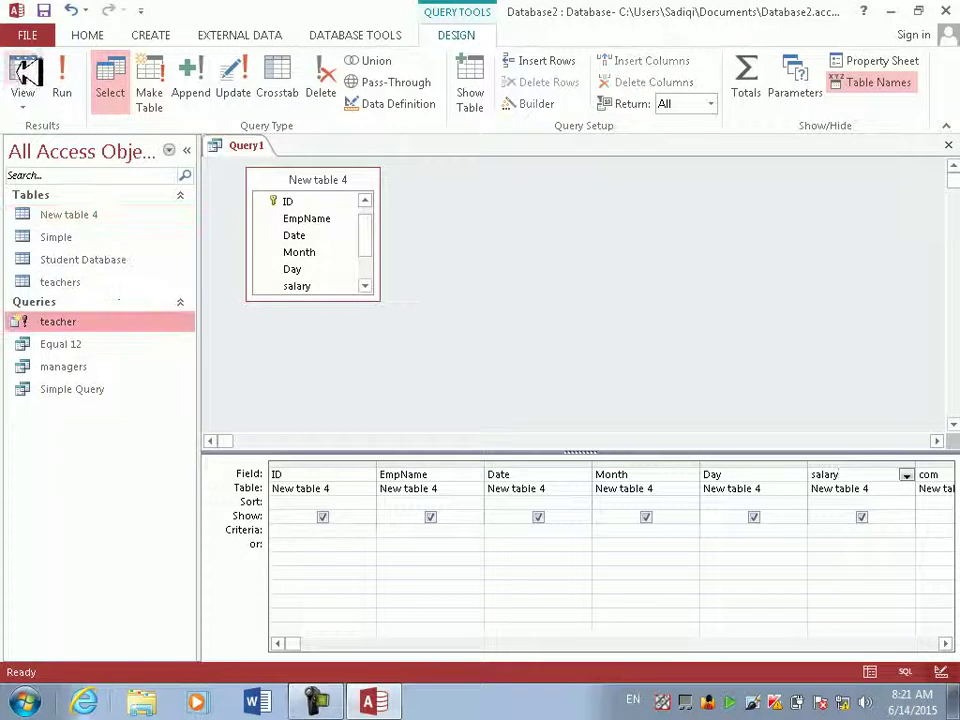
{"action": "left_click", "coordinate": [62, 75]}
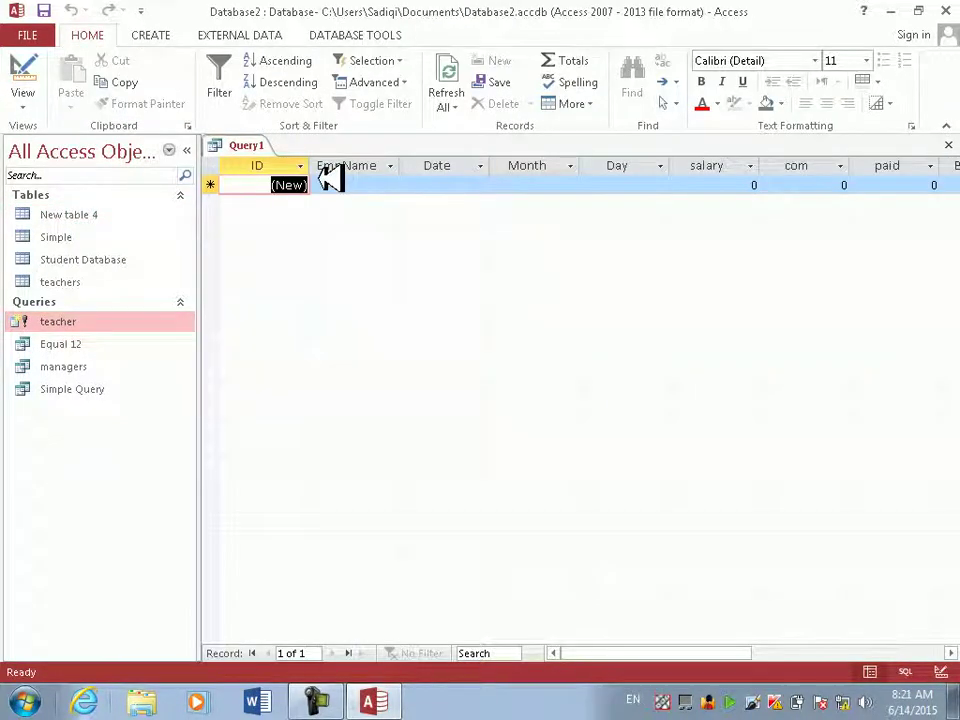
- Examine the blank record's fields from EmpName through Balance, collapsing the Navigation Pane so all columns fit
{"action": "left_click", "coordinate": [358, 182]}
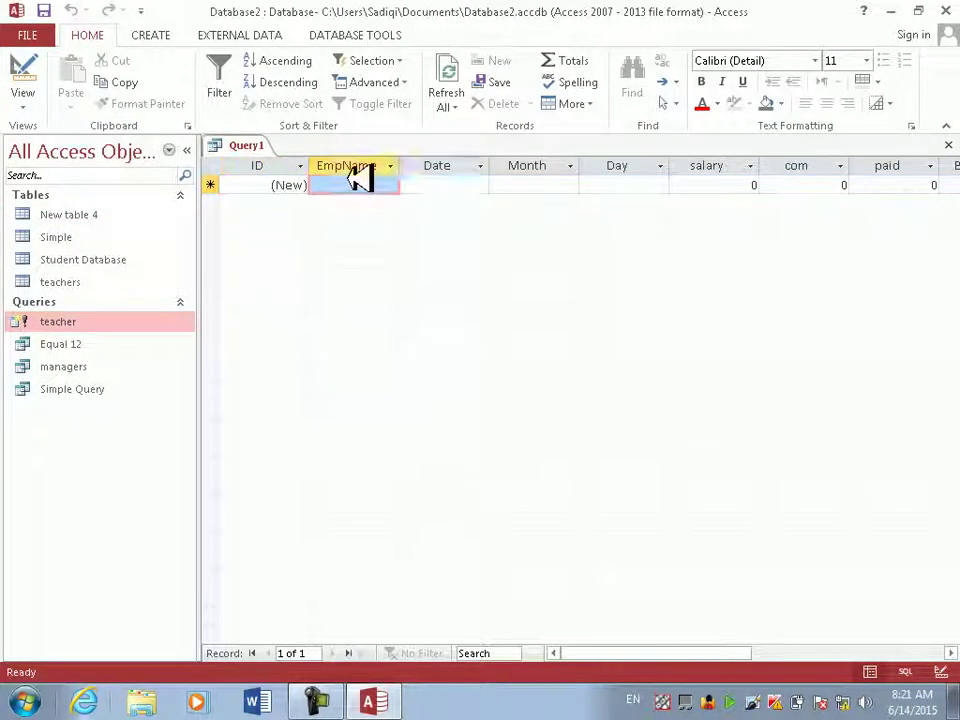
{"action": "left_click", "coordinate": [459, 182]}
{"action": "left_click", "coordinate": [545, 185]}
{"action": "left_click", "coordinate": [645, 182]}
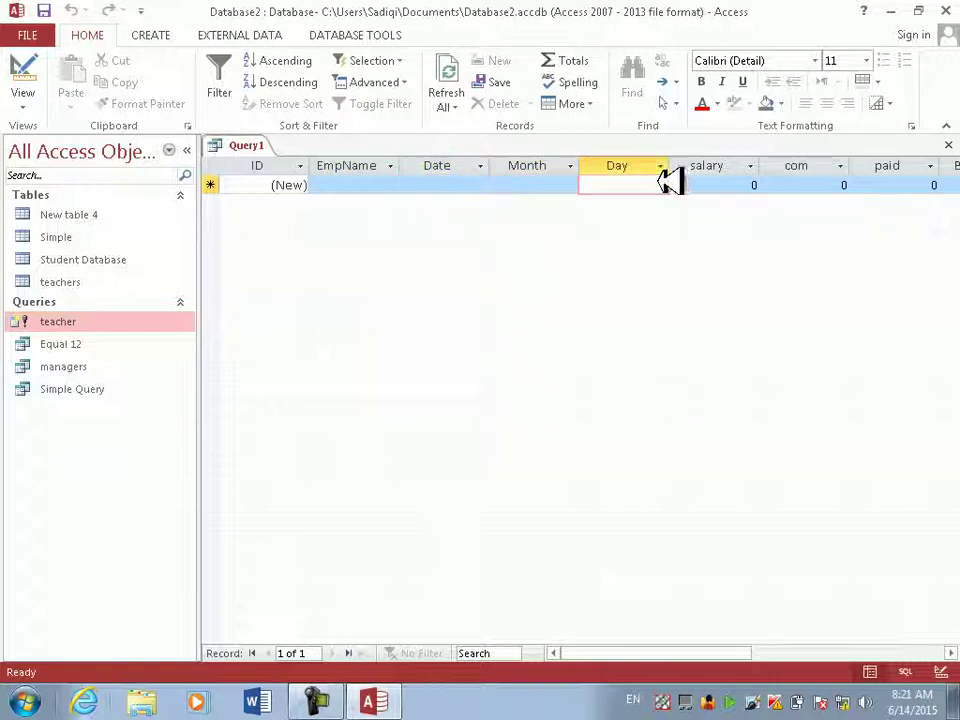
{"action": "left_click", "coordinate": [708, 183]}
{"action": "left_click", "coordinate": [832, 183]}
{"action": "left_click", "coordinate": [930, 184]}
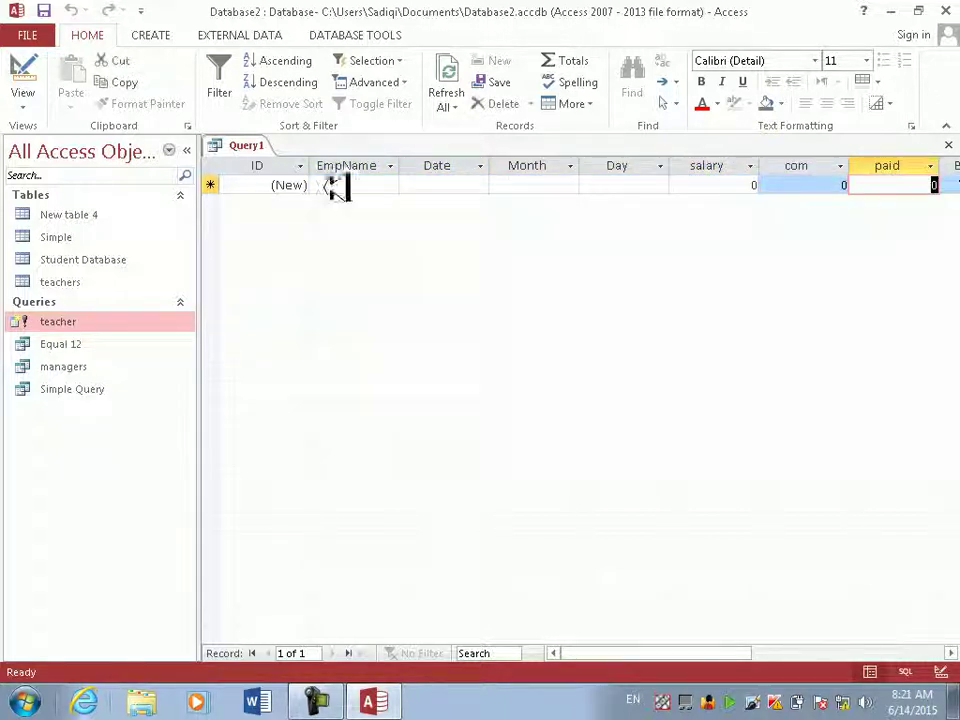
{"action": "left_click", "coordinate": [187, 150]}
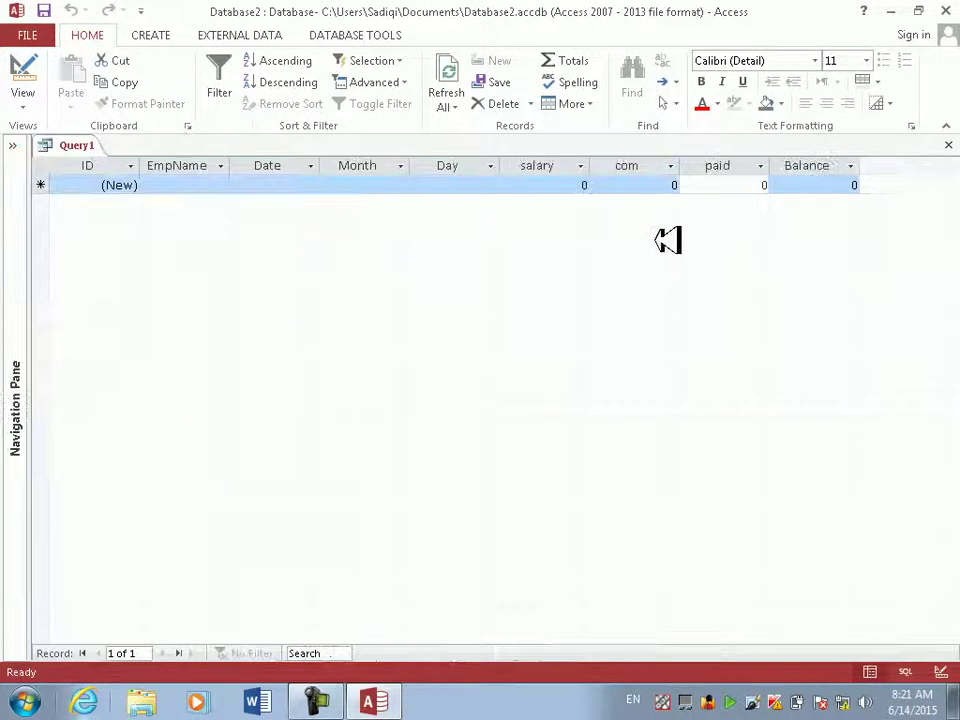
{"action": "left_click", "coordinate": [816, 186]}
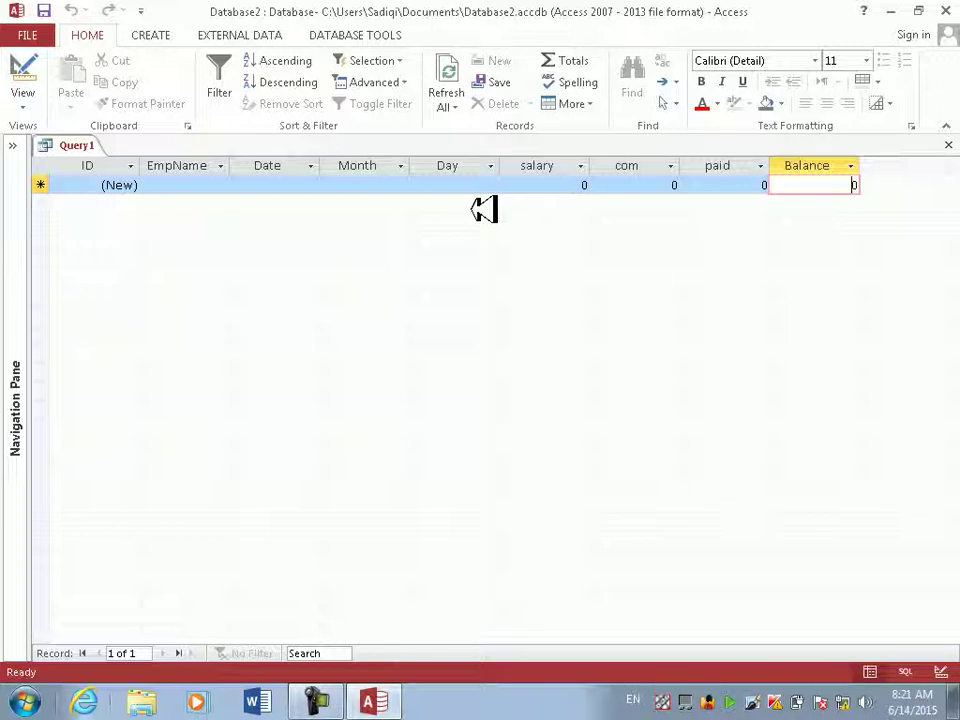
- Review the blank record's salary field, and go through its fields in order from EmpName to Balance
{"action": "left_click", "coordinate": [570, 186]}
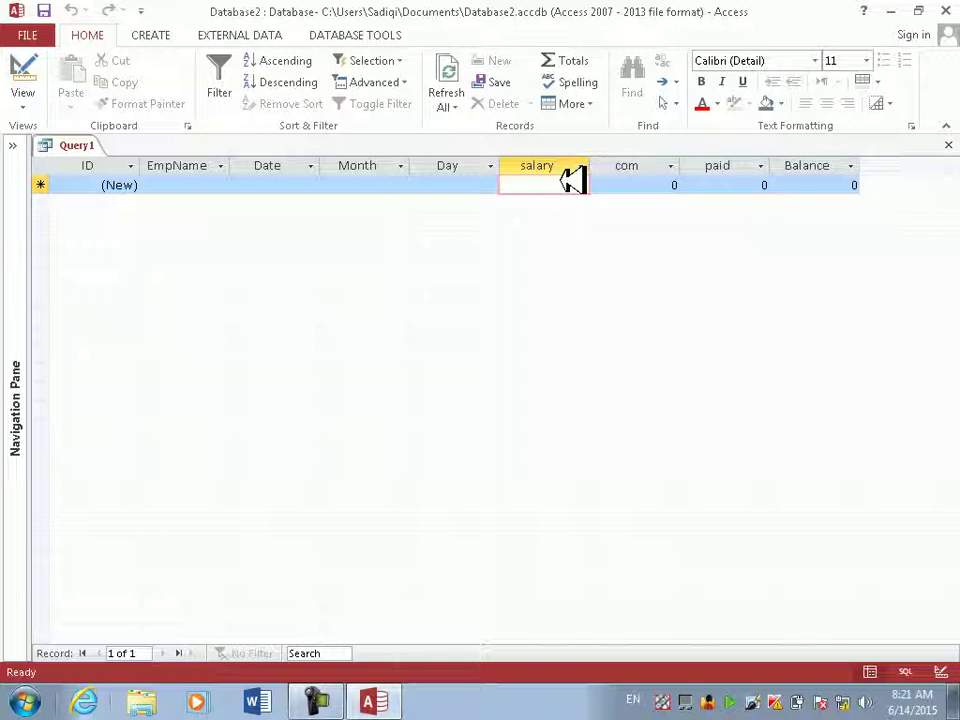
{"action": "type", "text": "0"}
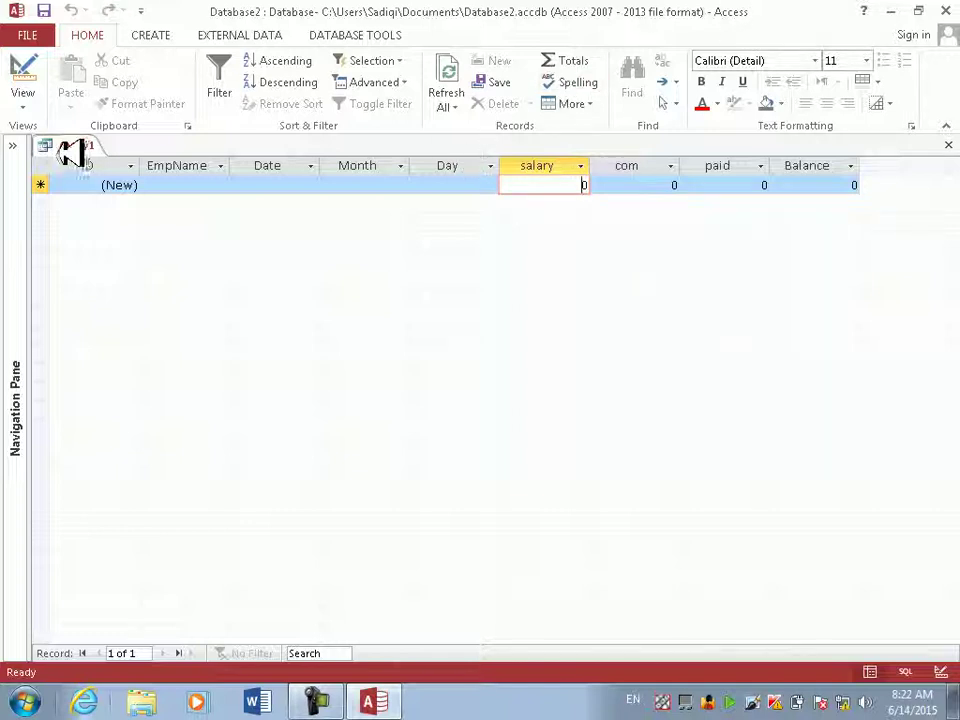
{"action": "left_click", "coordinate": [184, 183]}
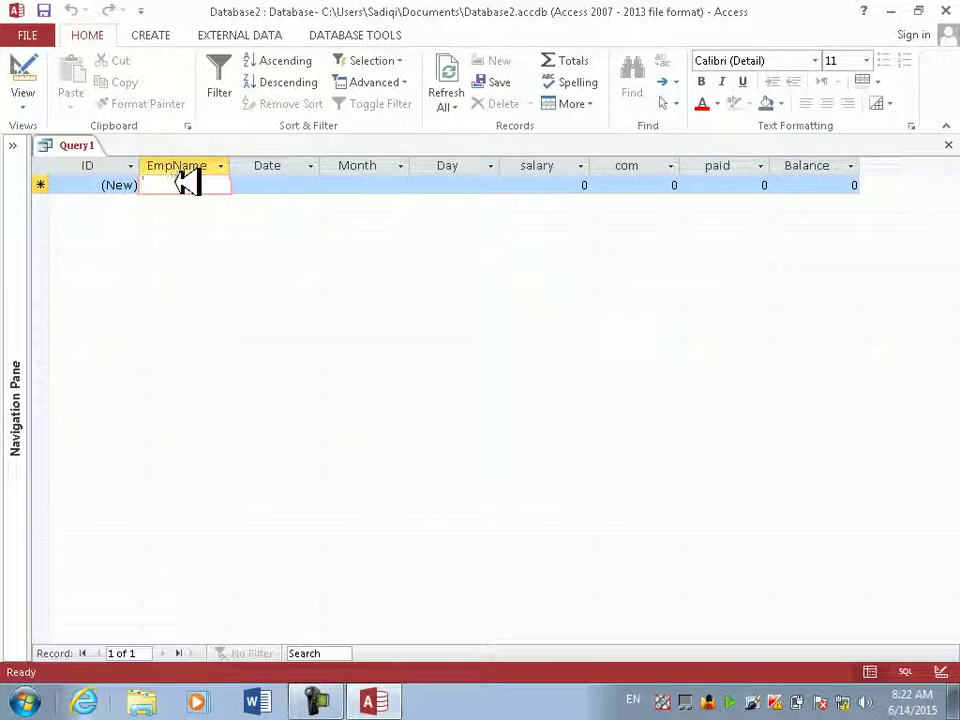
{"action": "left_click", "coordinate": [300, 185]}
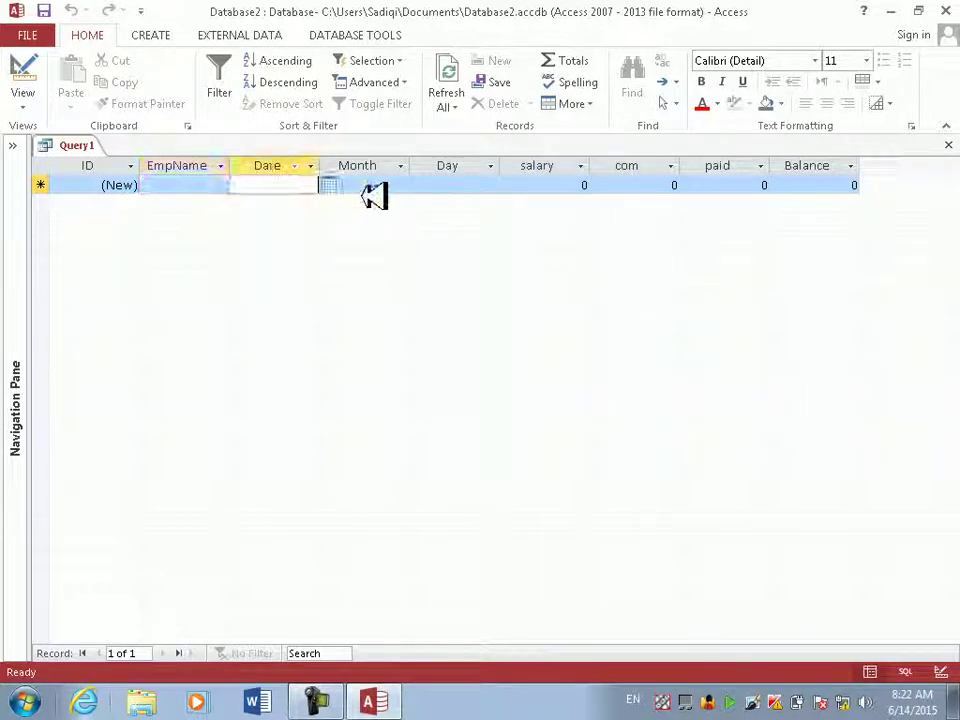
{"action": "left_click", "coordinate": [370, 187]}
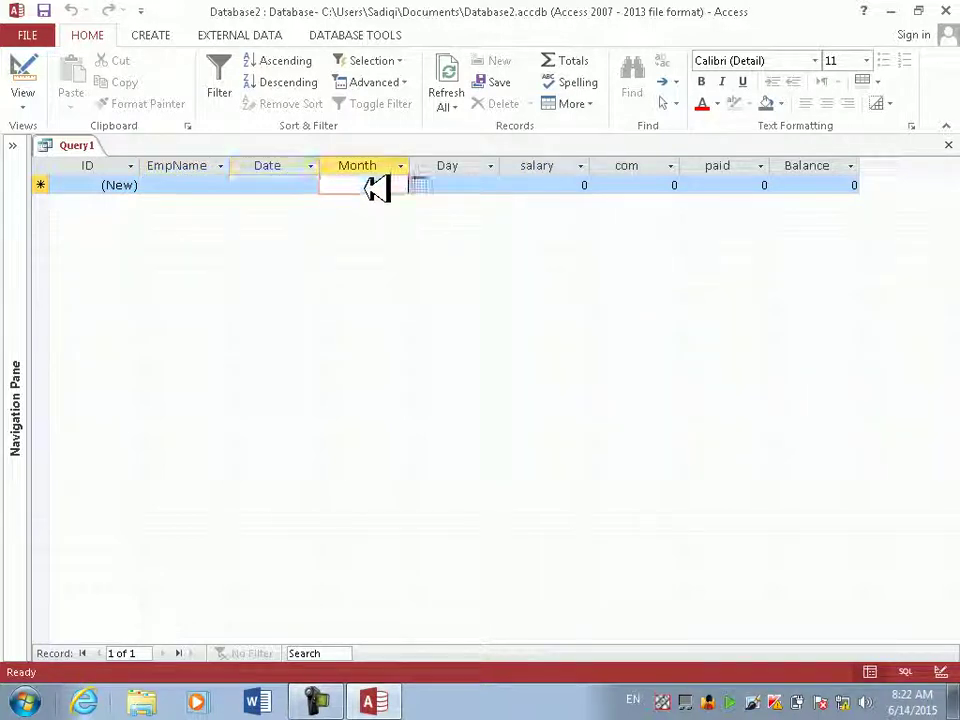
{"action": "left_click", "coordinate": [452, 183]}
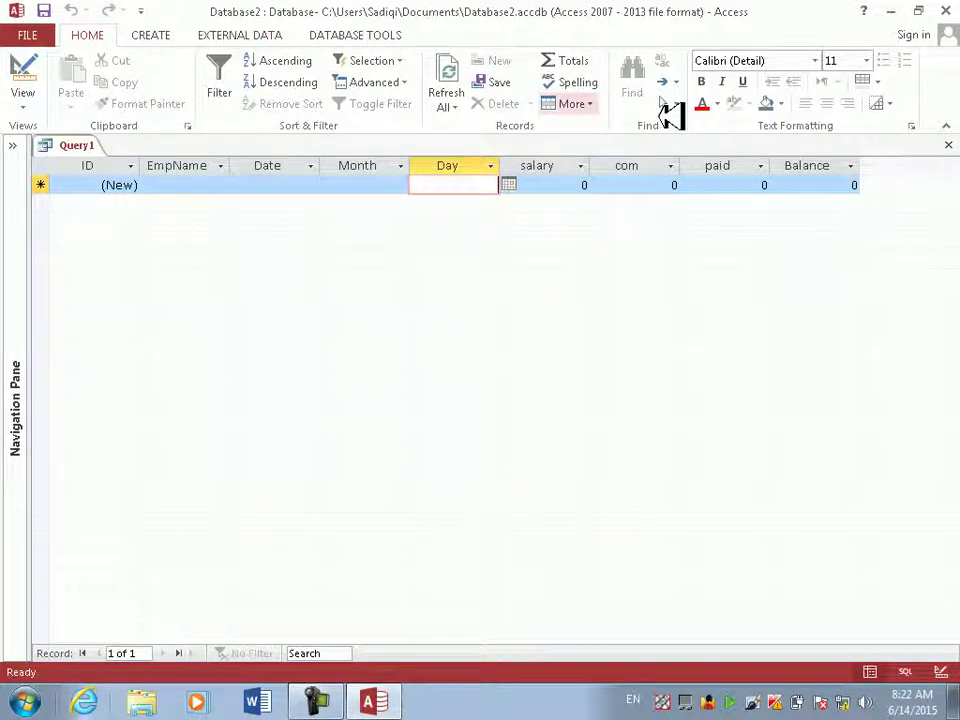
{"action": "left_click", "coordinate": [551, 190]}
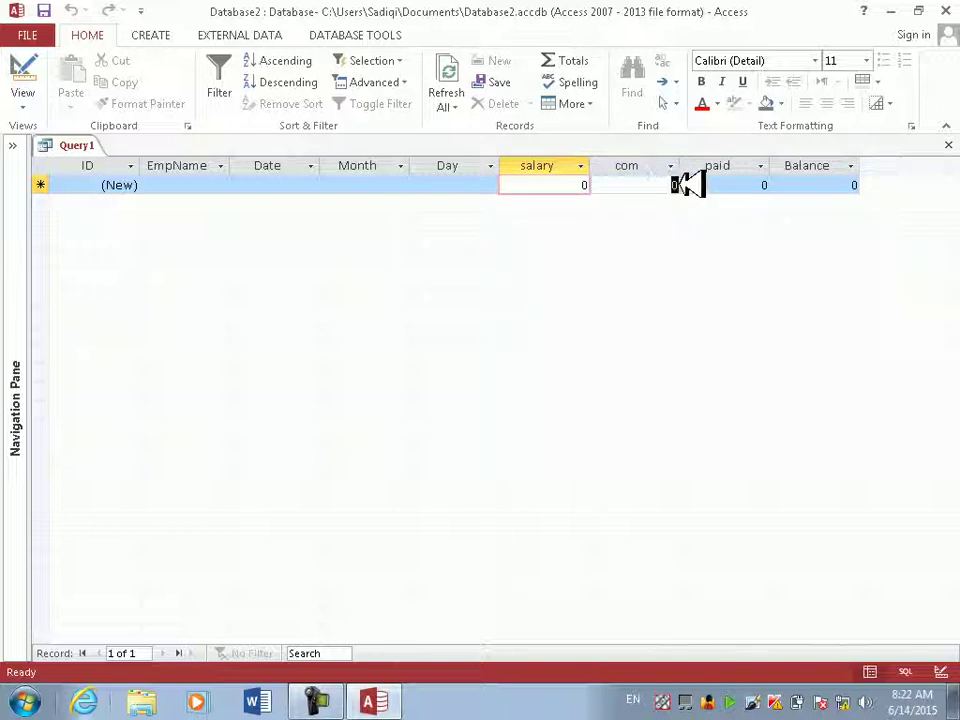
{"action": "key", "text": "Tab"}
{"action": "key", "text": "Tab"}
{"action": "key", "text": "Tab"}
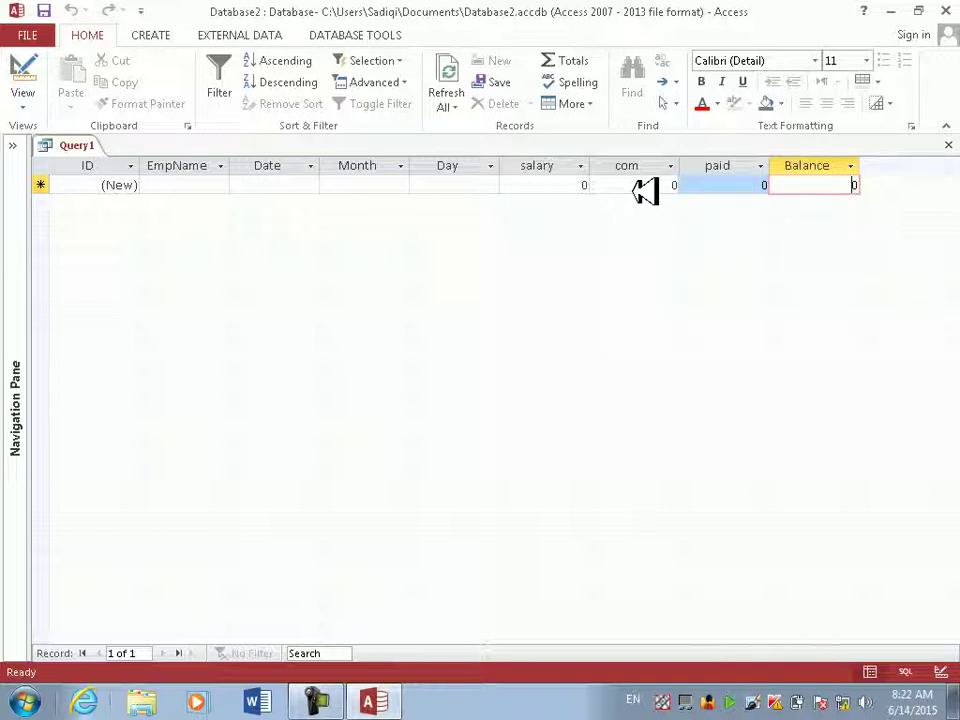
- Look again at the blank record's salary, com and paid fields
{"action": "left_click", "coordinate": [565, 186]}
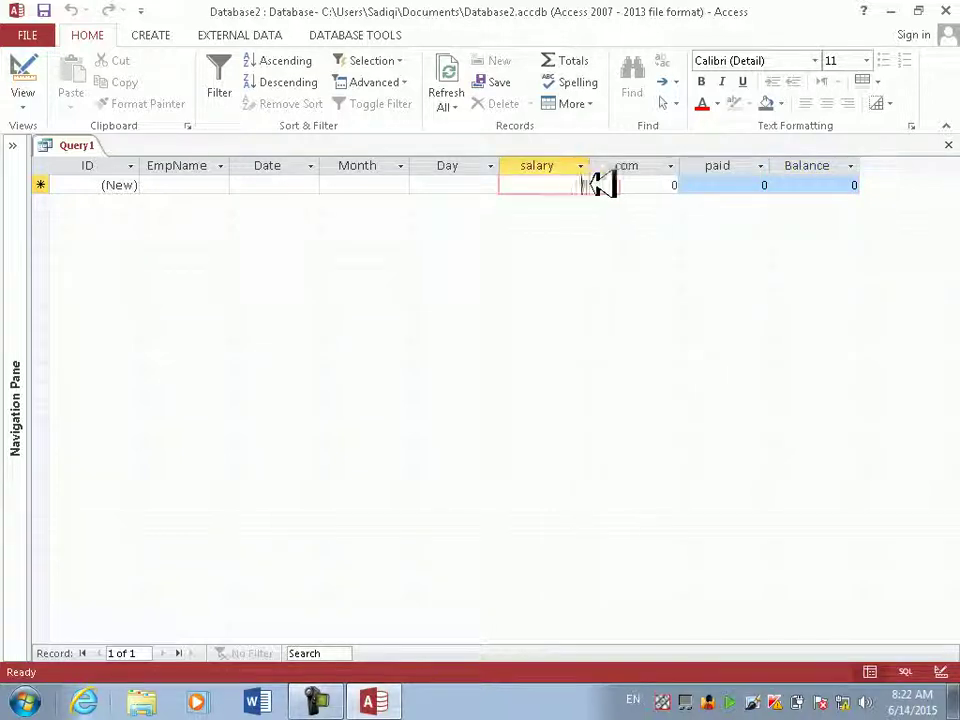
{"action": "key", "text": "Tab"}
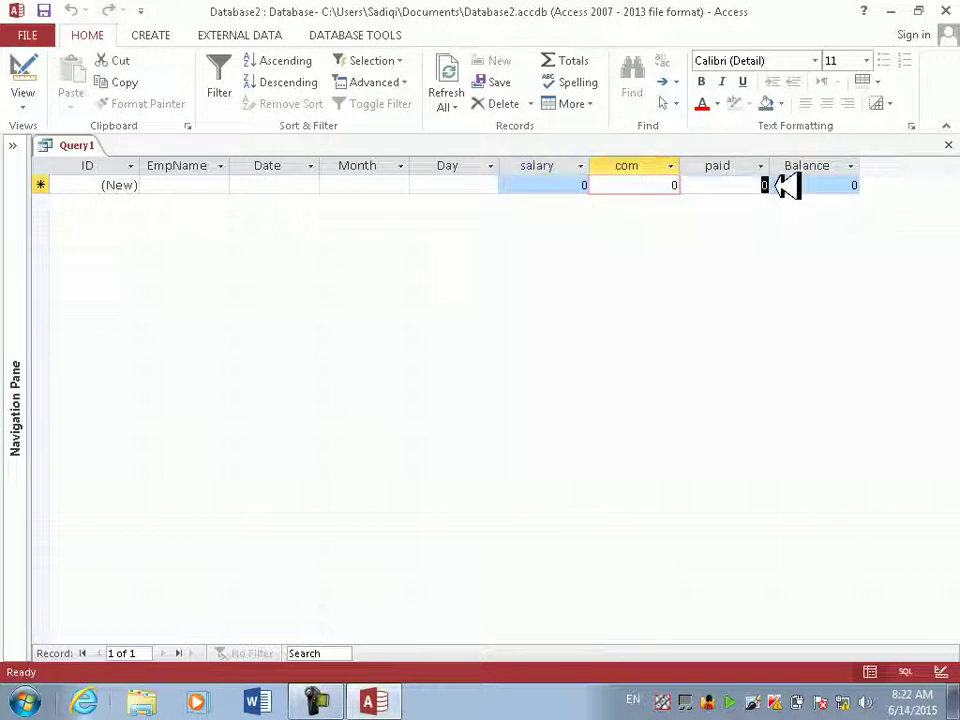
{"action": "key", "text": "Tab"}
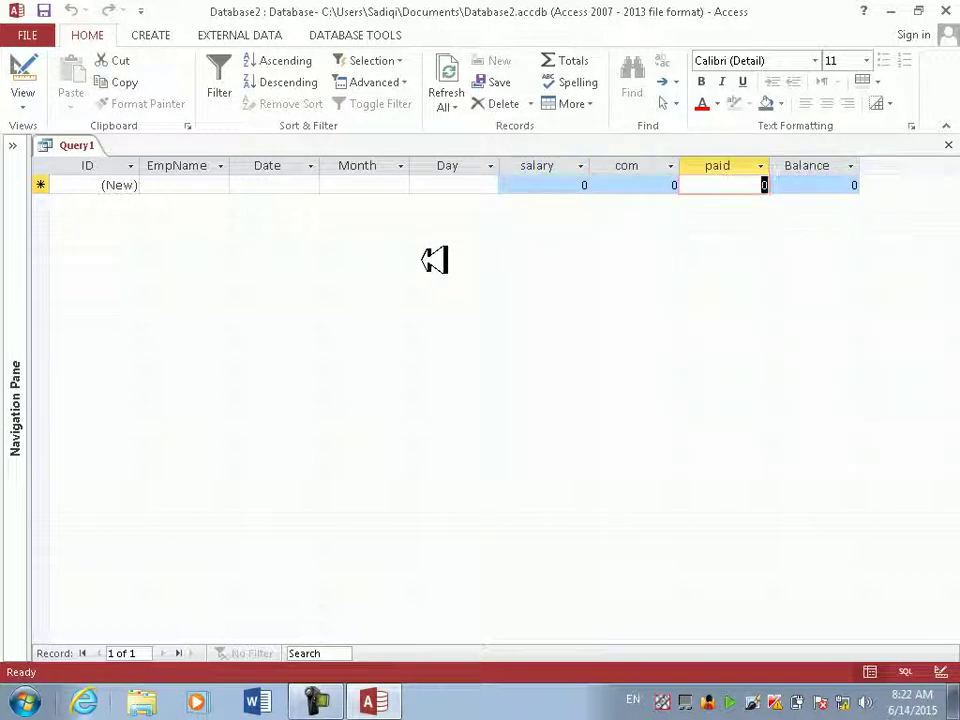
- Try Month=mmm as the Month column's expression in the query design, and run the query with a value for the mmm parameter
{"action": "left_click", "coordinate": [30, 65]}
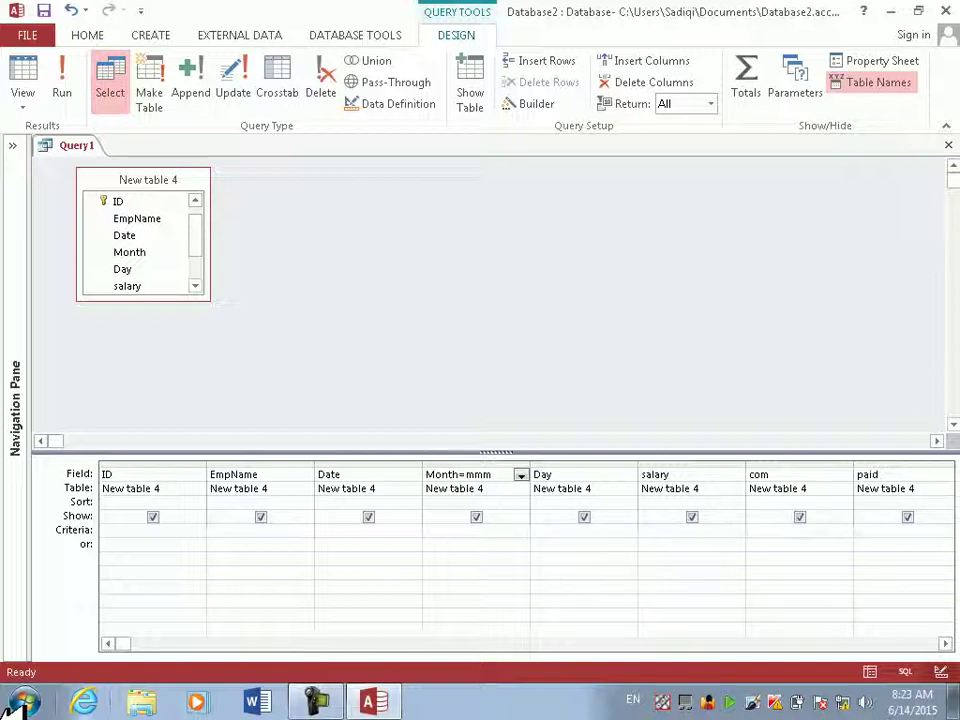
{"action": "key", "text": "Tab"}
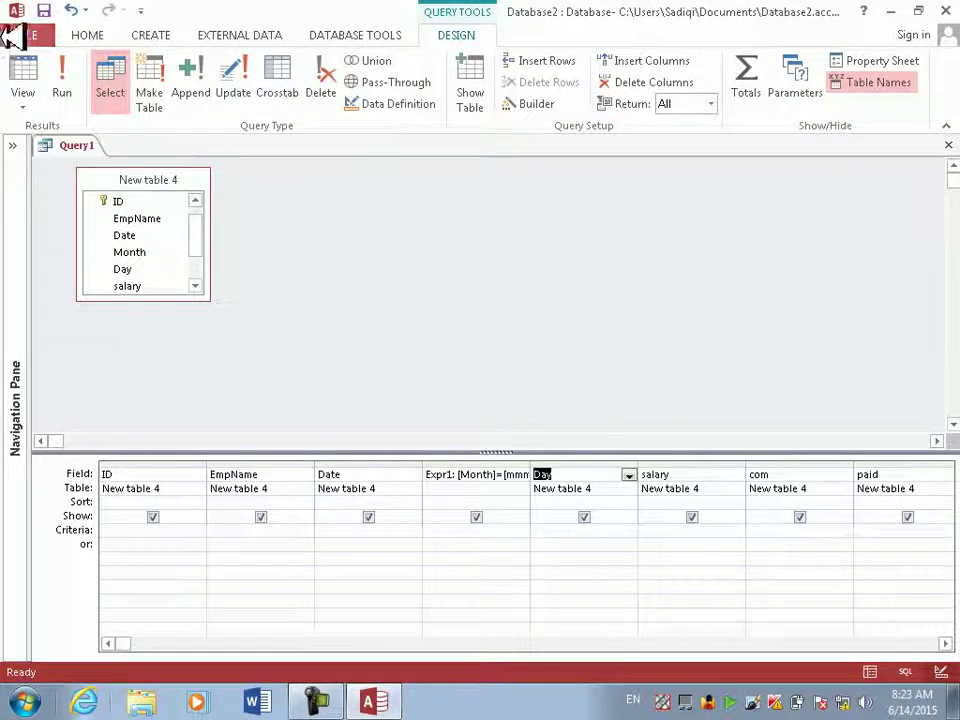
{"action": "left_click", "coordinate": [62, 85]}
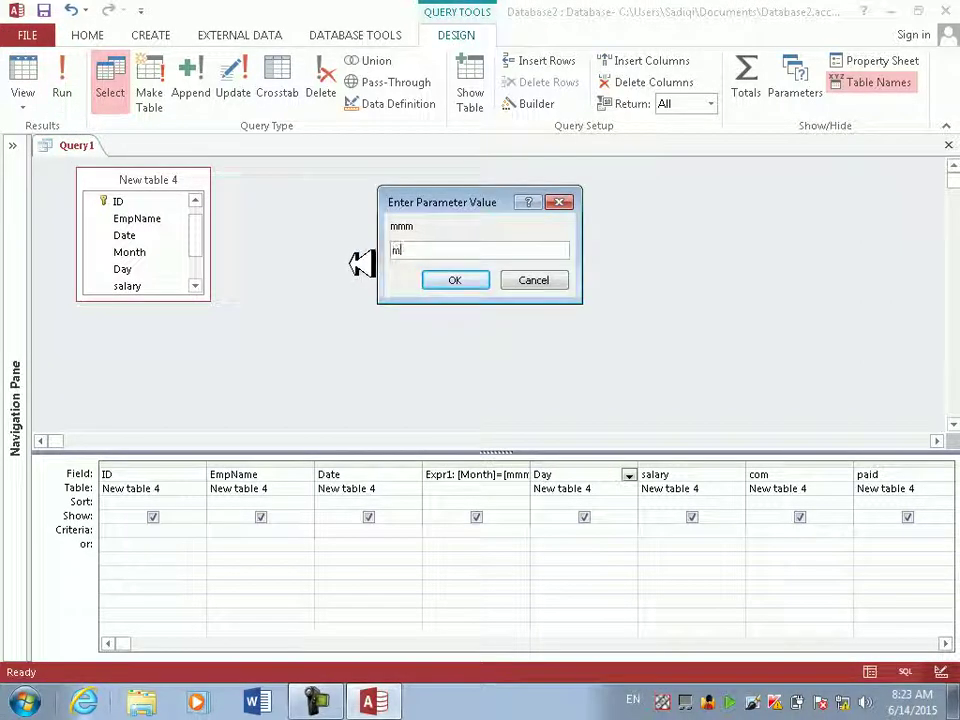
{"action": "key", "text": "Return"}
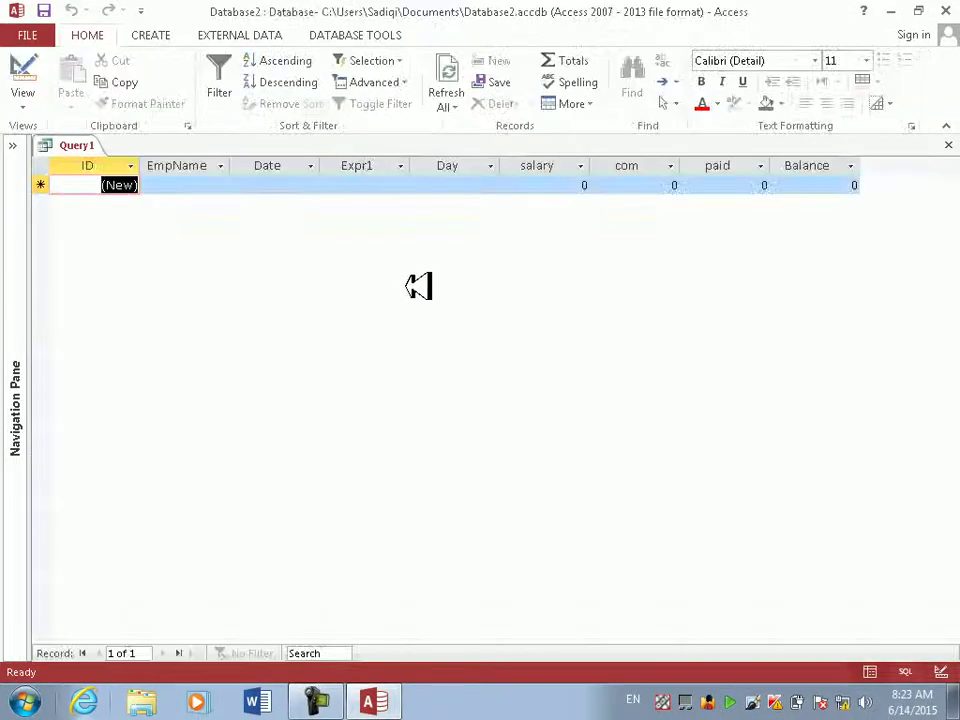
- Start a test record dated 6/14/2015 using the calendar, and check its Expr1 field
{"action": "left_click", "coordinate": [312, 185]}
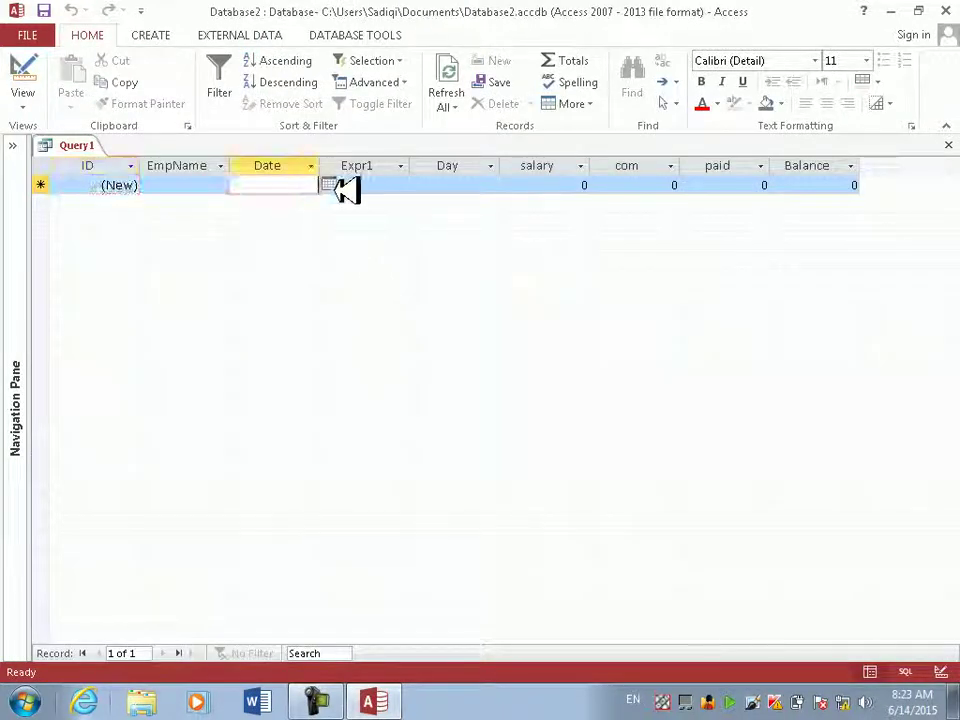
{"action": "left_click", "coordinate": [328, 185]}
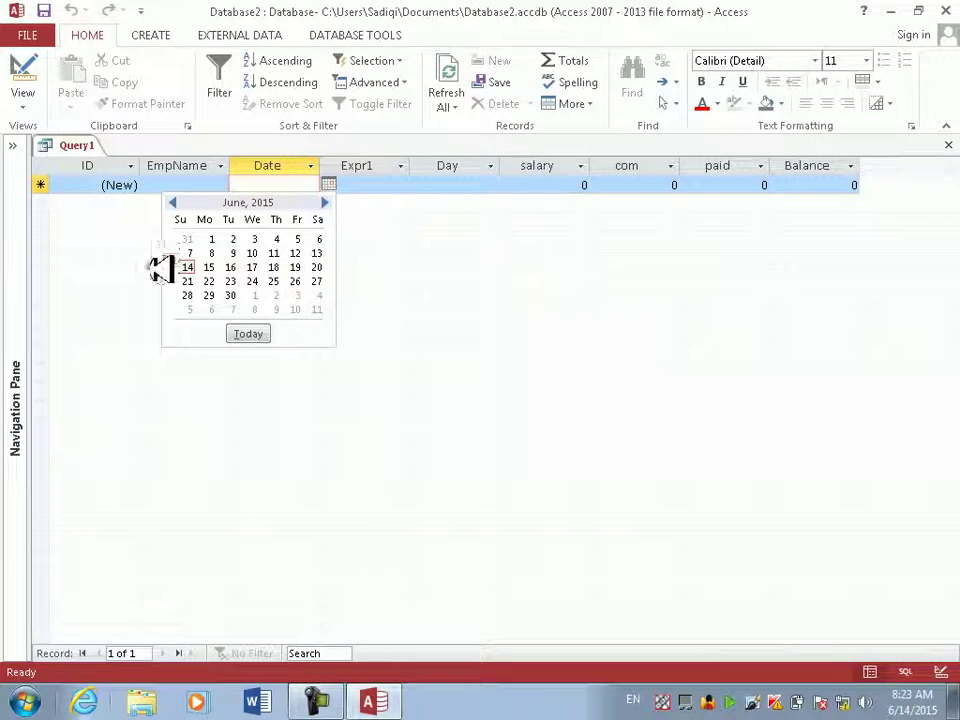
{"action": "left_click", "coordinate": [187, 267]}
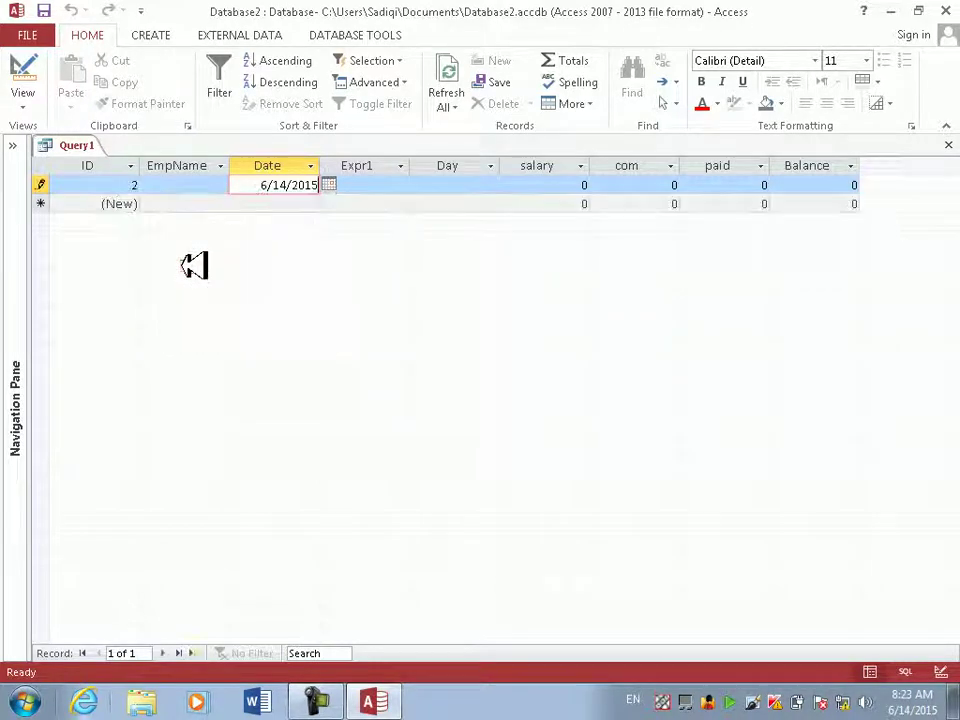
{"action": "left_click", "coordinate": [397, 205]}
{"action": "left_click", "coordinate": [371, 185]}
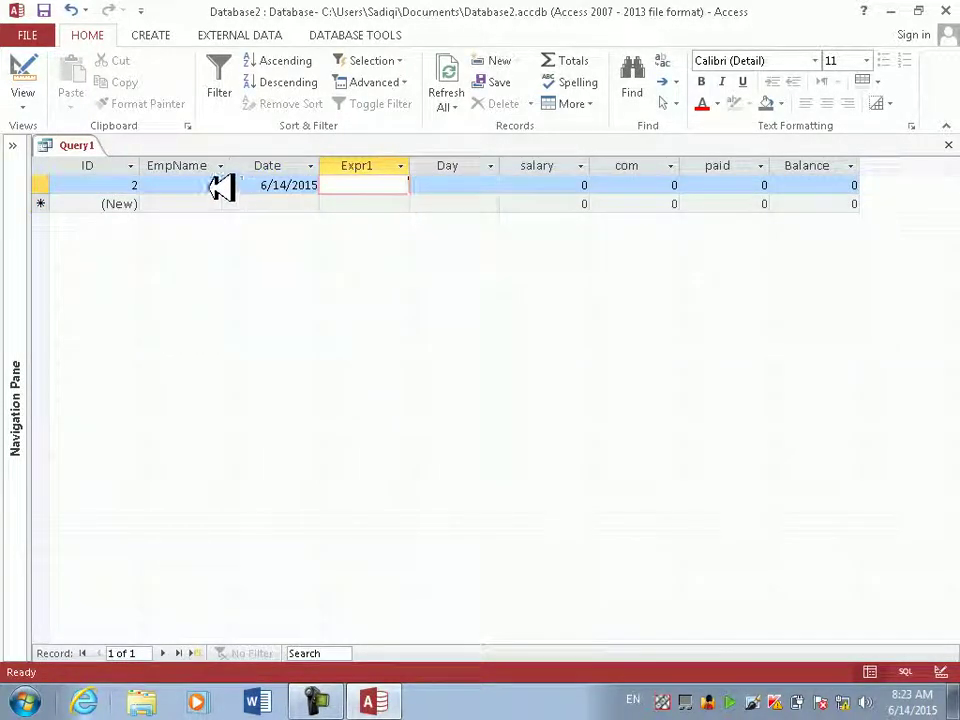
- Replace the Expr1 column's expression with a Month column that uses Format on date to give the full month name, and run the query
{"action": "left_click", "coordinate": [21, 75]}
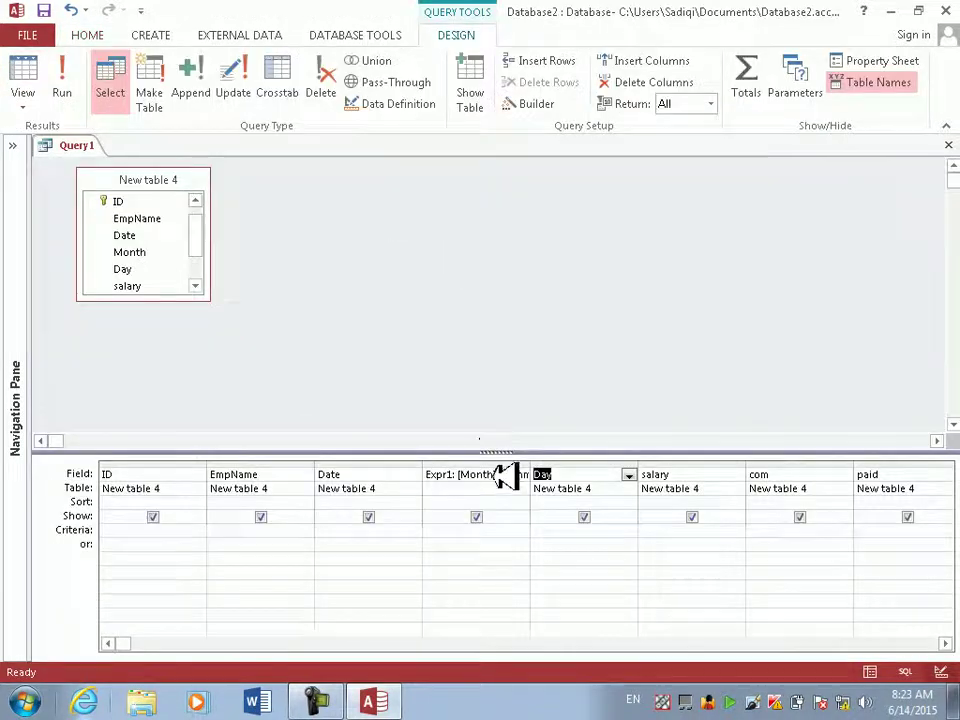
{"action": "right_click", "coordinate": [503, 475]}
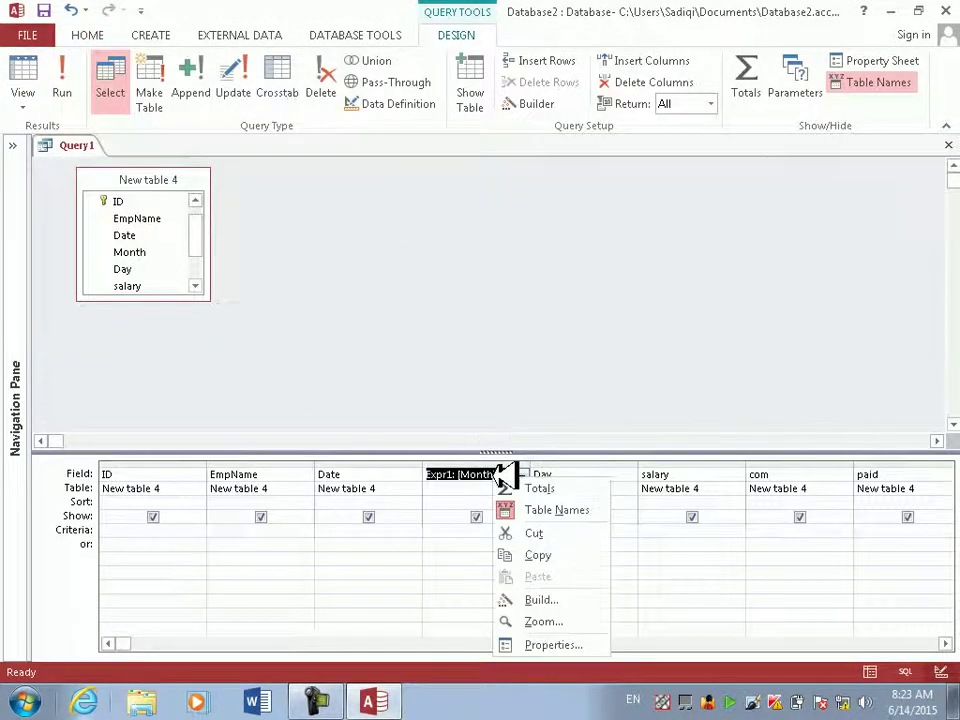
{"action": "left_click", "coordinate": [544, 621]}
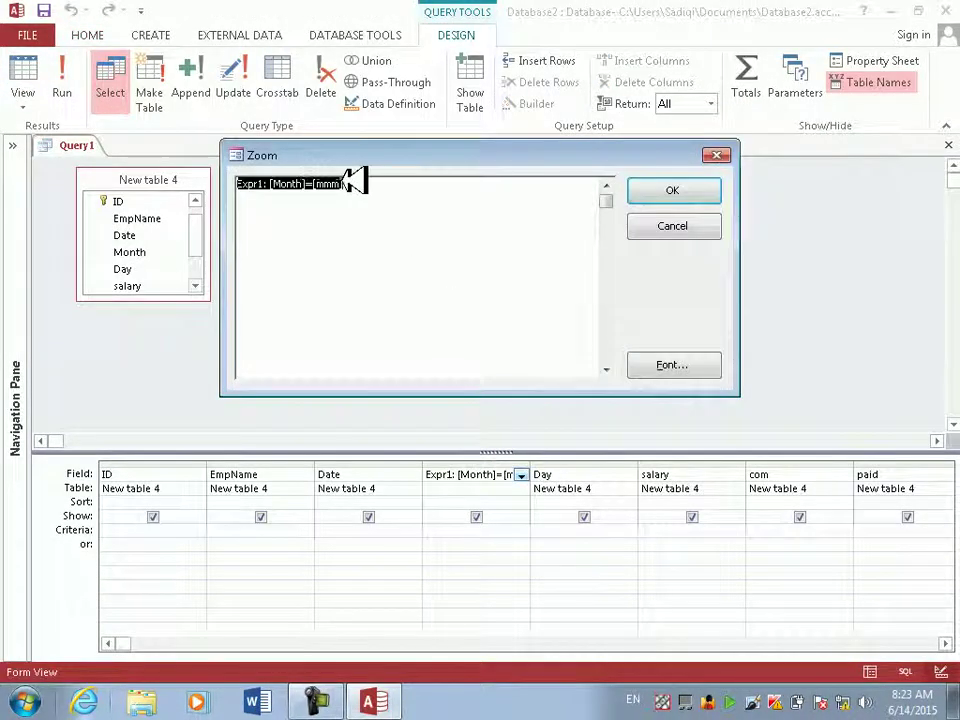
{"action": "left_click", "coordinate": [358, 183]}
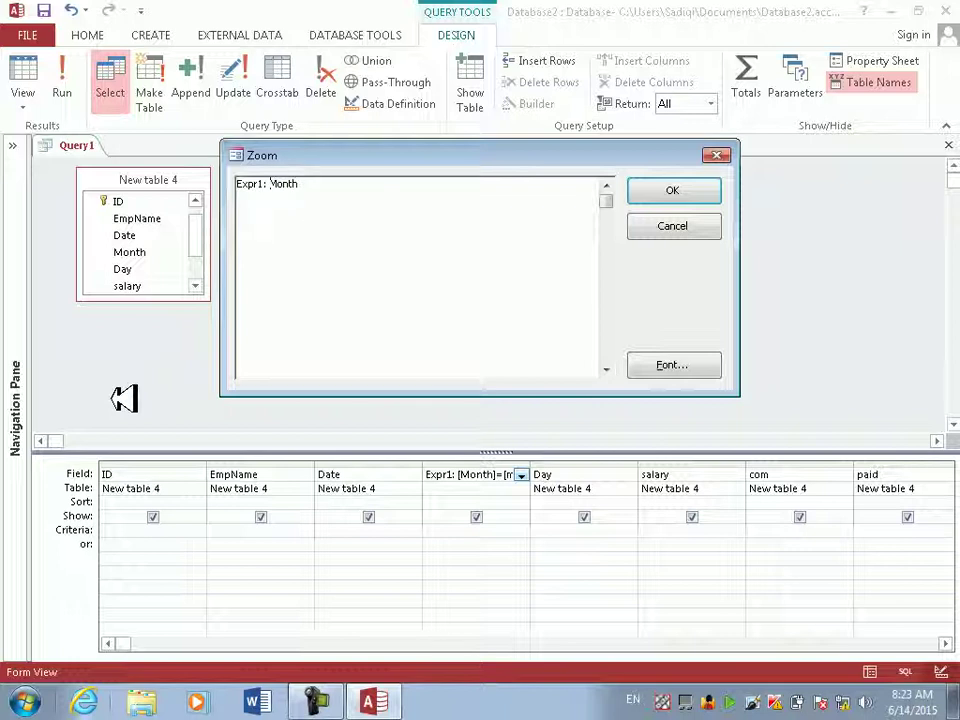
{"action": "key", "text": "BackSpace"}
{"action": "key", "text": "BackSpace"}
{"action": "key", "text": "BackSpace"}
{"action": "key", "text": "BackSpace"}
{"action": "key", "text": "BackSpace"}
{"action": "key", "text": "BackSpace"}
{"action": "key", "text": "BackSpace"}
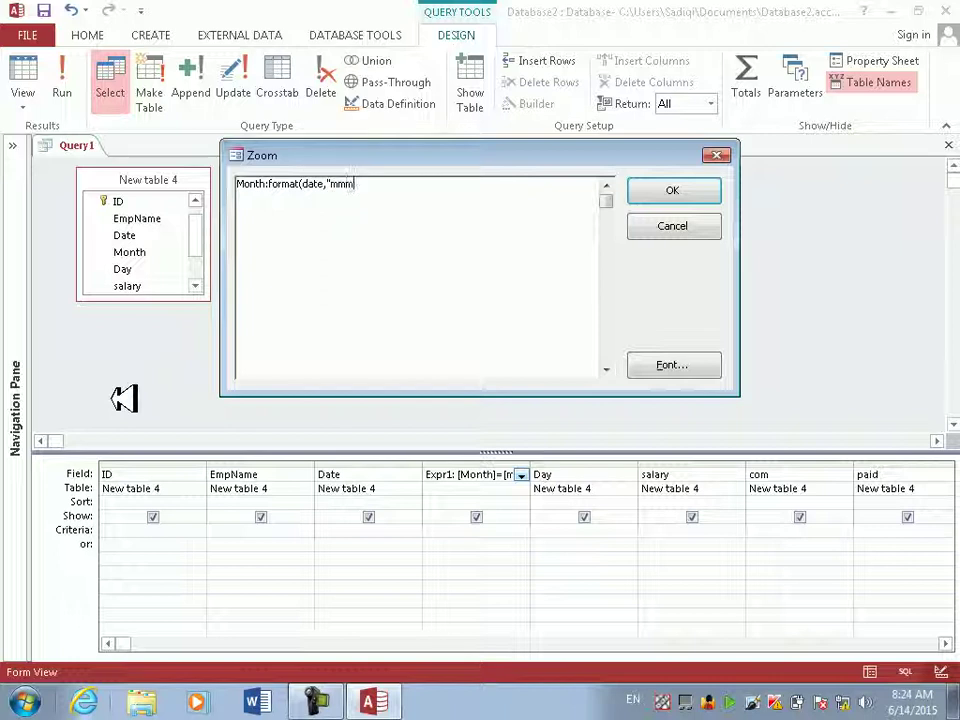
{"action": "type", "text": "\")"}
{"action": "key", "text": "Return"}
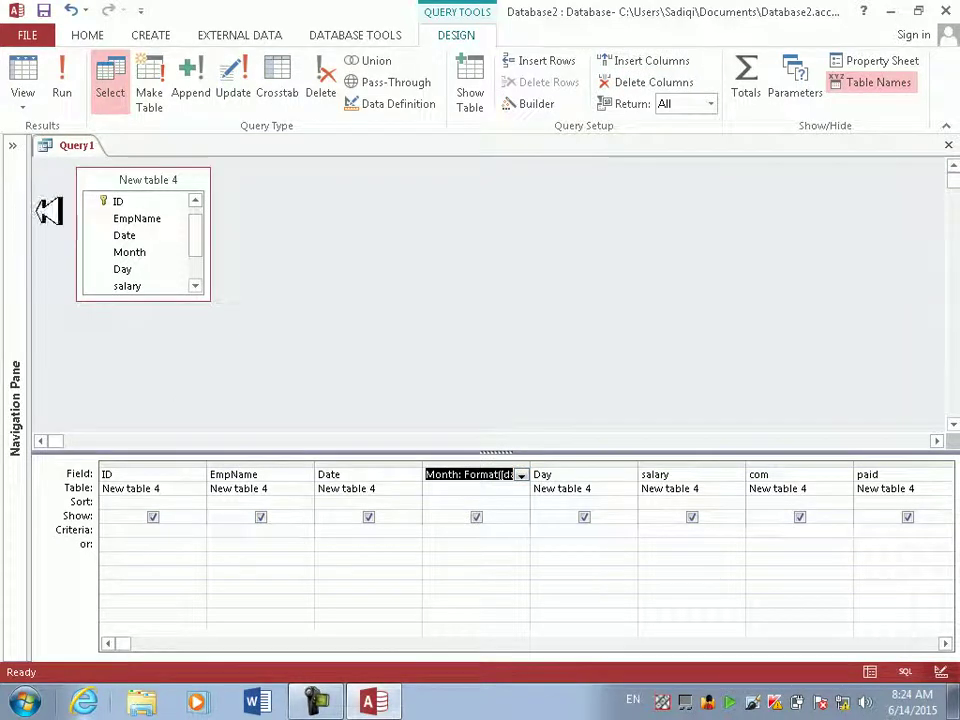
{"action": "left_click", "coordinate": [62, 95]}
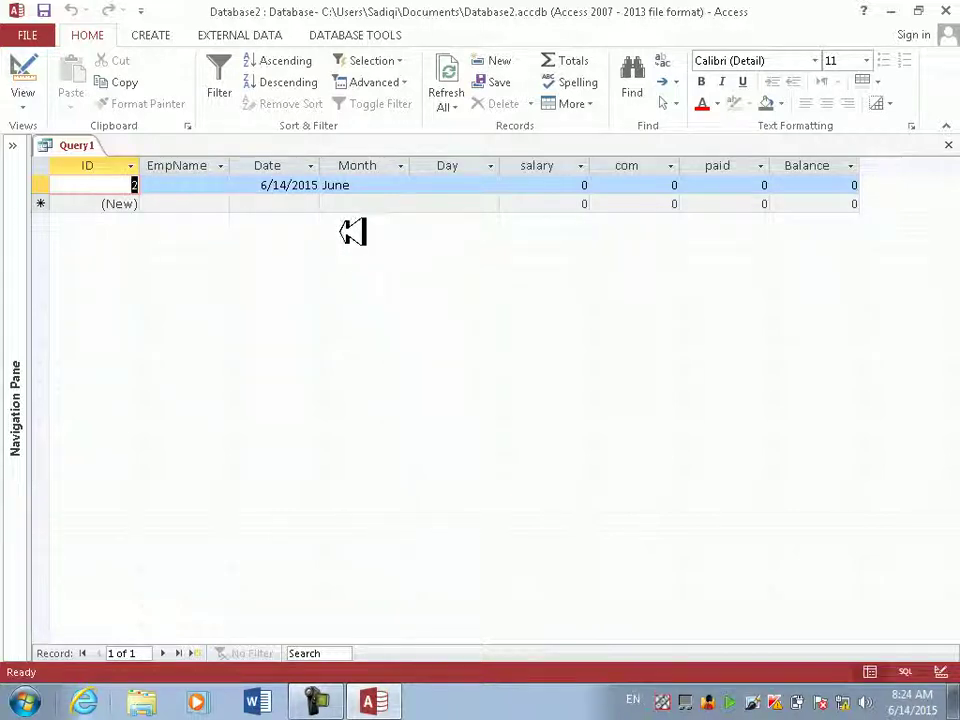
- Change the test record's date to 9/14/2015 to check the calculated Month column
{"action": "left_click", "coordinate": [315, 186]}
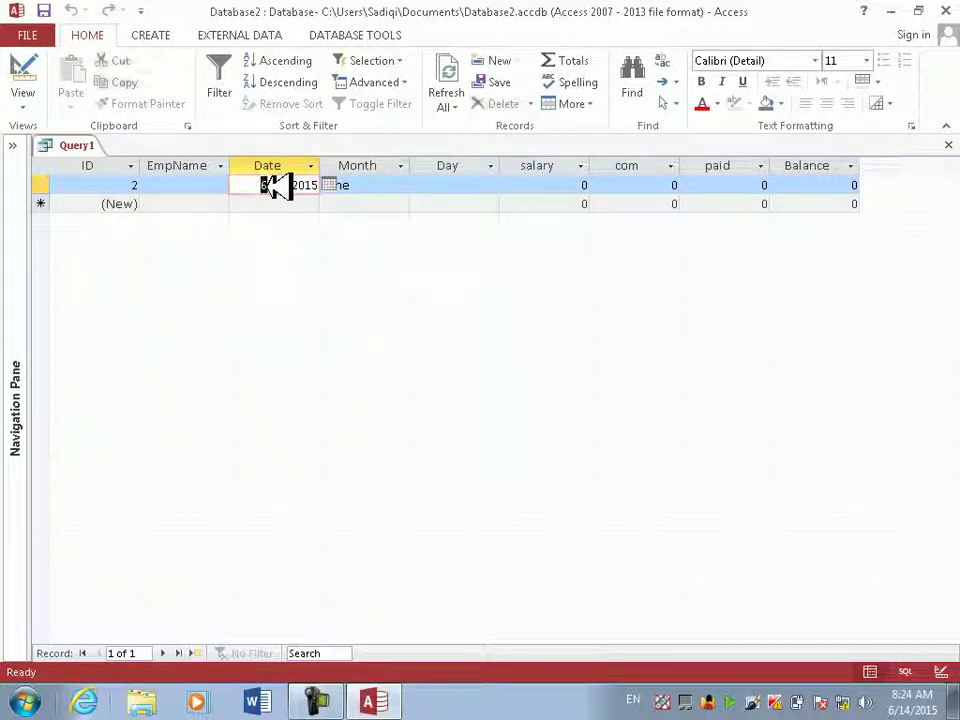
{"action": "left_click", "coordinate": [277, 187]}
{"action": "type", "text": "9"}
{"action": "left_click", "coordinate": [283, 201]}
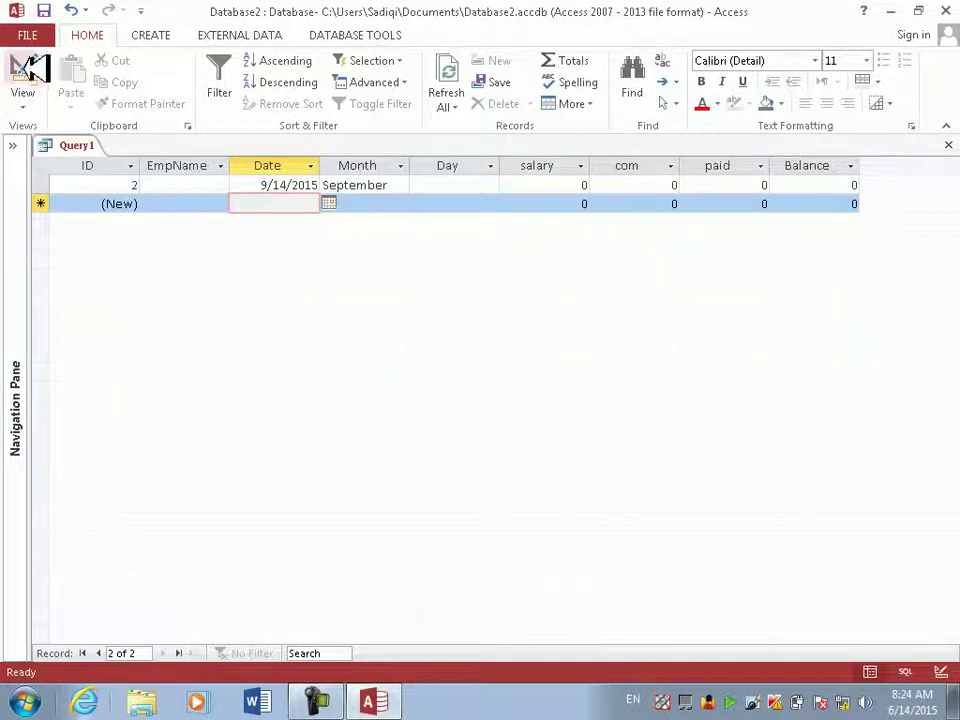
- Make Day a calculated column that uses Format on date to give the weekday name and two-digit day, and run the query
{"action": "left_click", "coordinate": [24, 78]}
{"action": "right_click", "coordinate": [514, 470]}
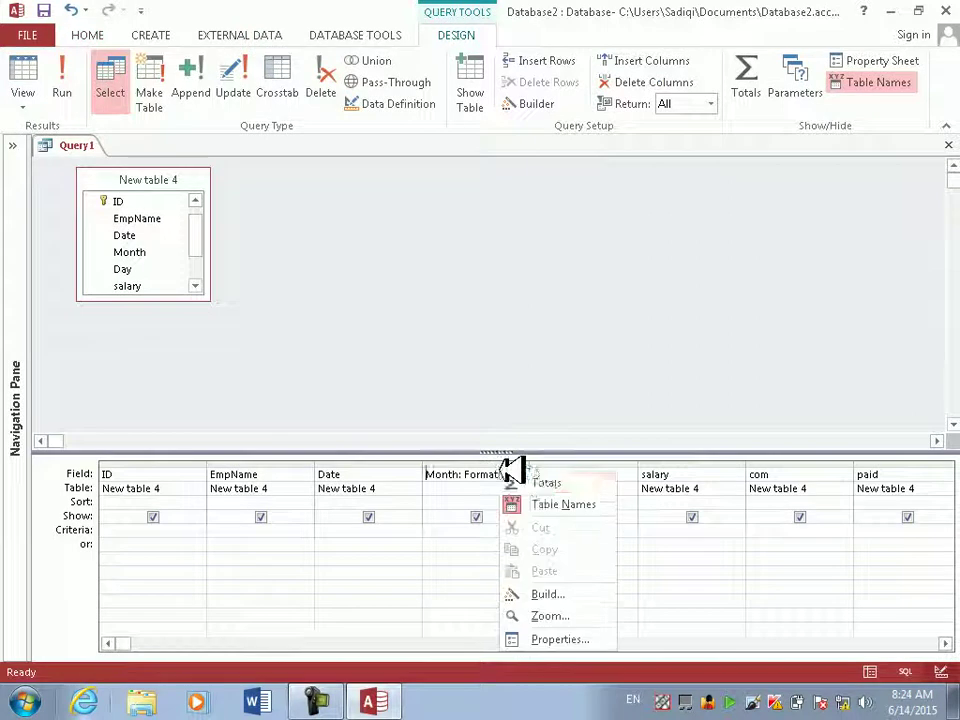
{"action": "left_click", "coordinate": [444, 541]}
{"action": "left_click", "coordinate": [562, 478]}
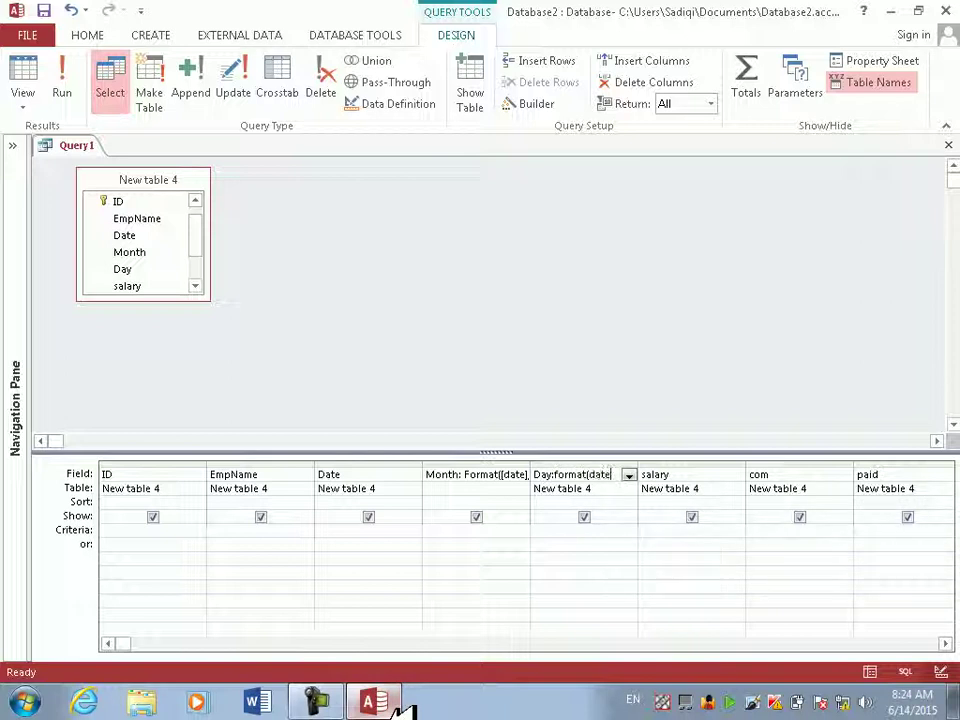
{"action": "type", "text": ":format(date,\"dddd\""}
{"action": "type", "text": ")"}
{"action": "key", "text": "Tab"}
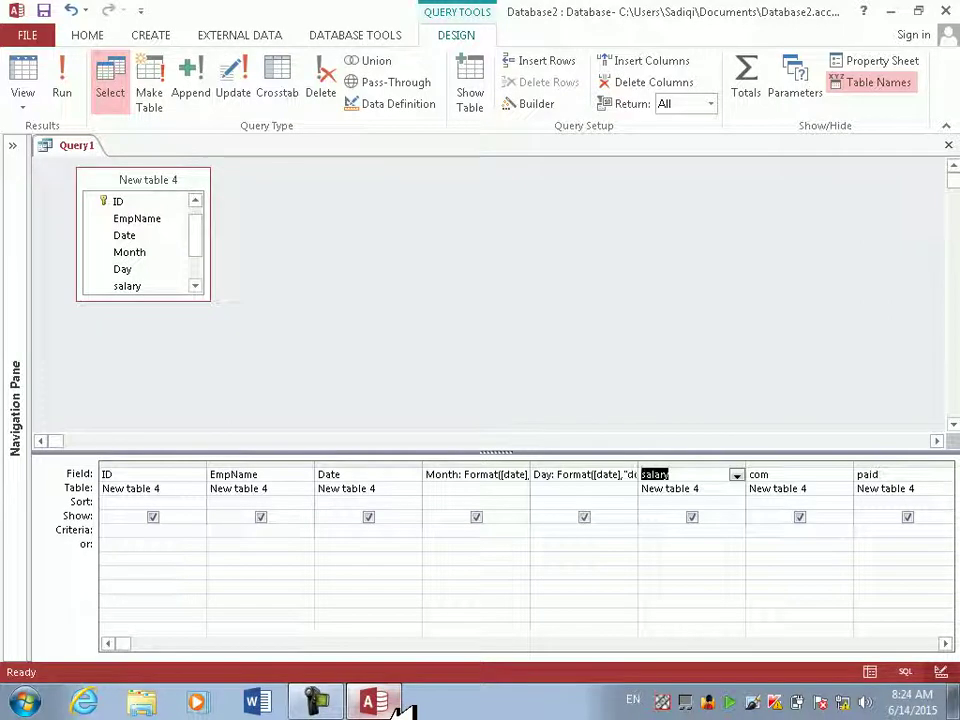
{"action": "left_click", "coordinate": [30, 76]}
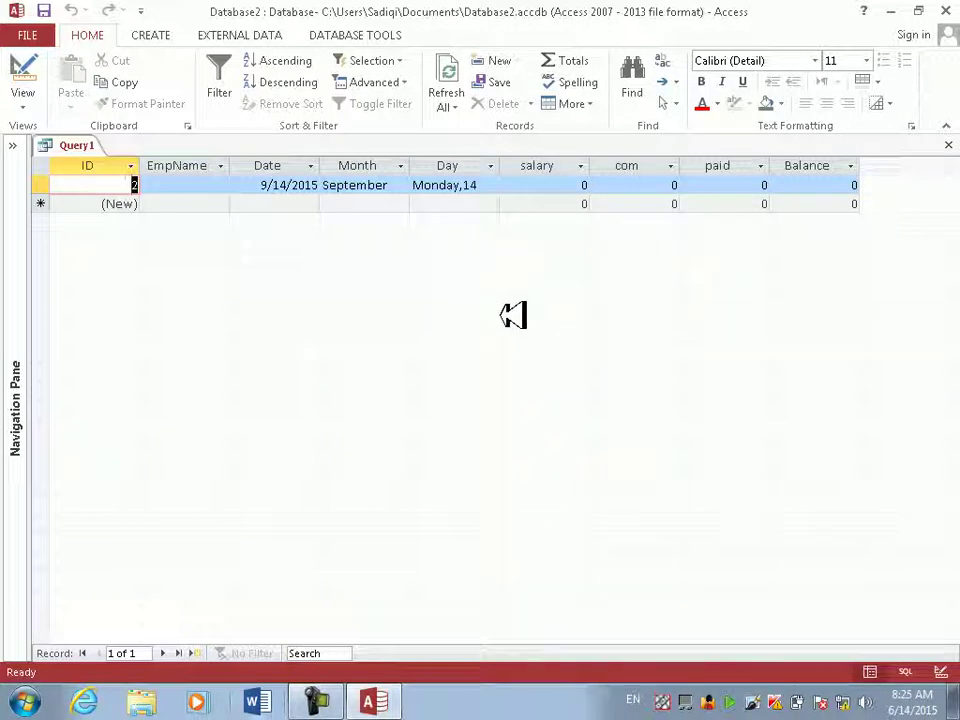
- Delete the test record dated 9/14/2015 from the query's datasheet
{"action": "left_click", "coordinate": [270, 185]}
{"action": "left_click", "coordinate": [343, 201]}
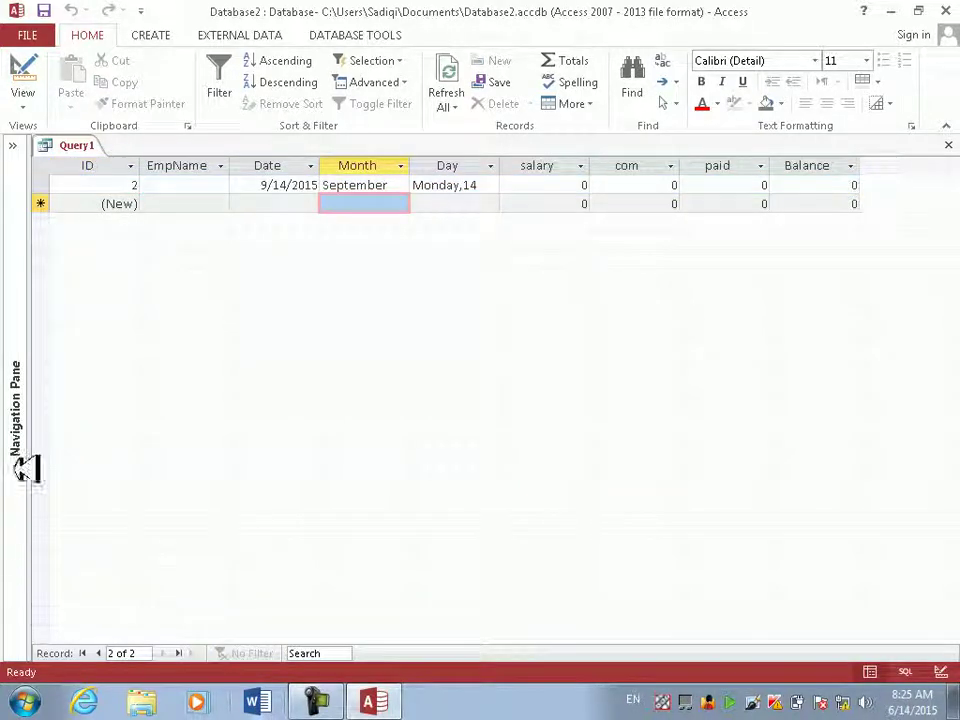
{"action": "left_click", "coordinate": [38, 188]}
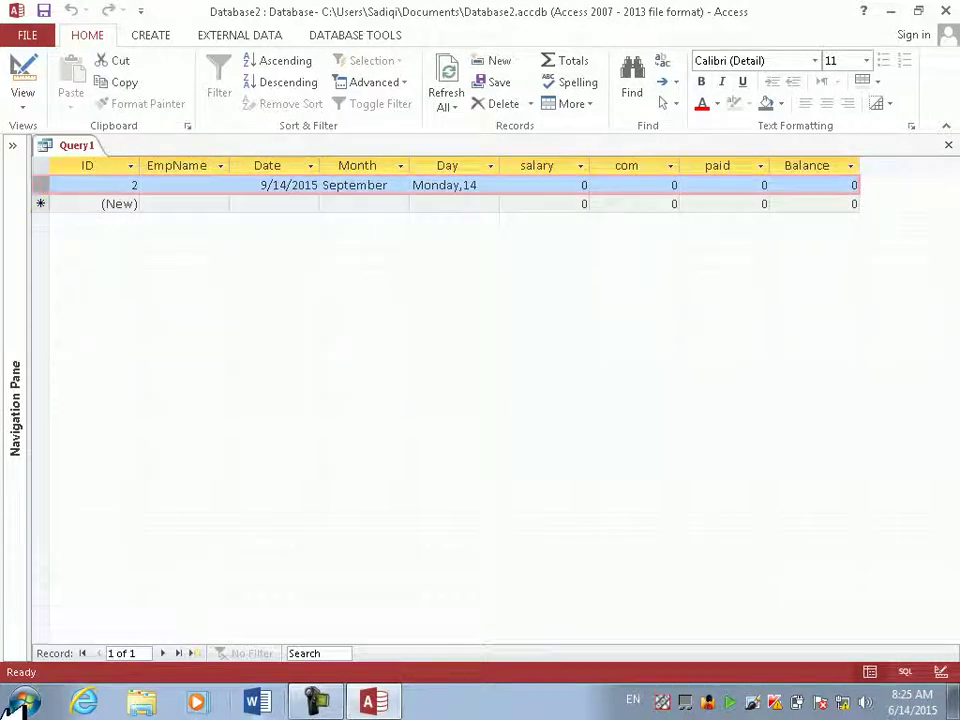
{"action": "key", "text": "Delete"}
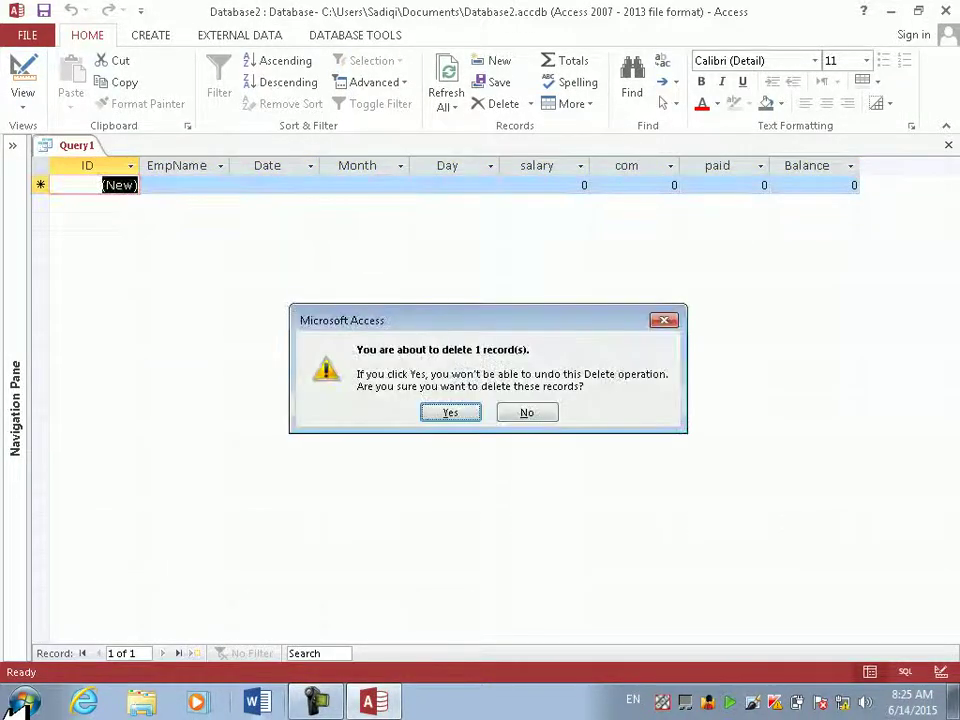
{"action": "key", "text": "Return"}
- Add a new record with the employee's name and the date 3/3/2015, moving on to its Day field
{"action": "key", "text": "Tab"}
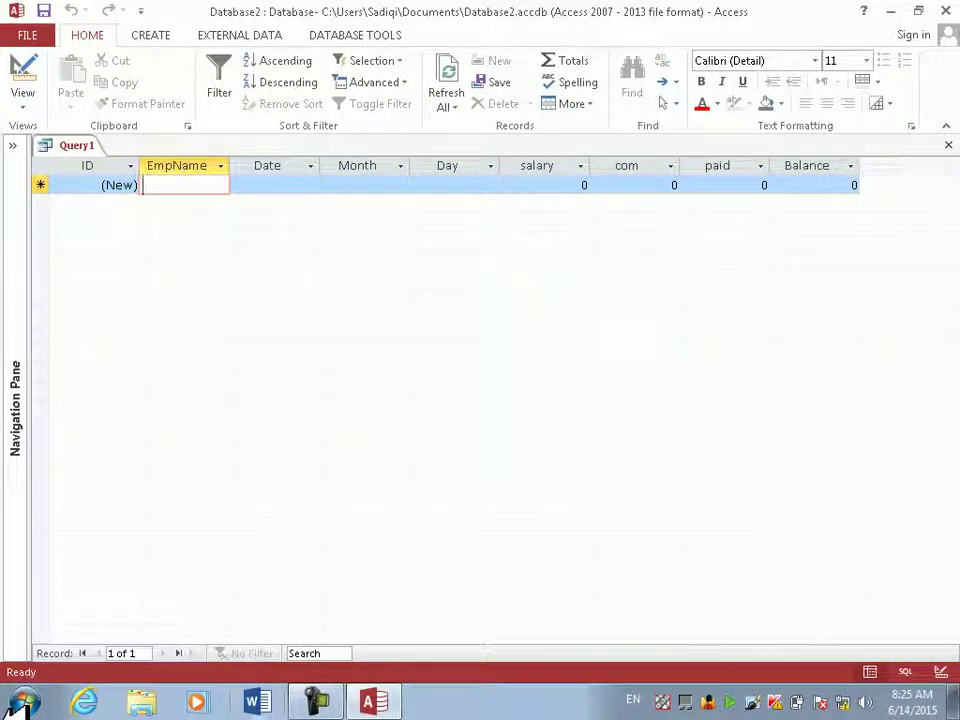
{"action": "type", "text": "ahmad"}
{"action": "key", "text": "Tab"}
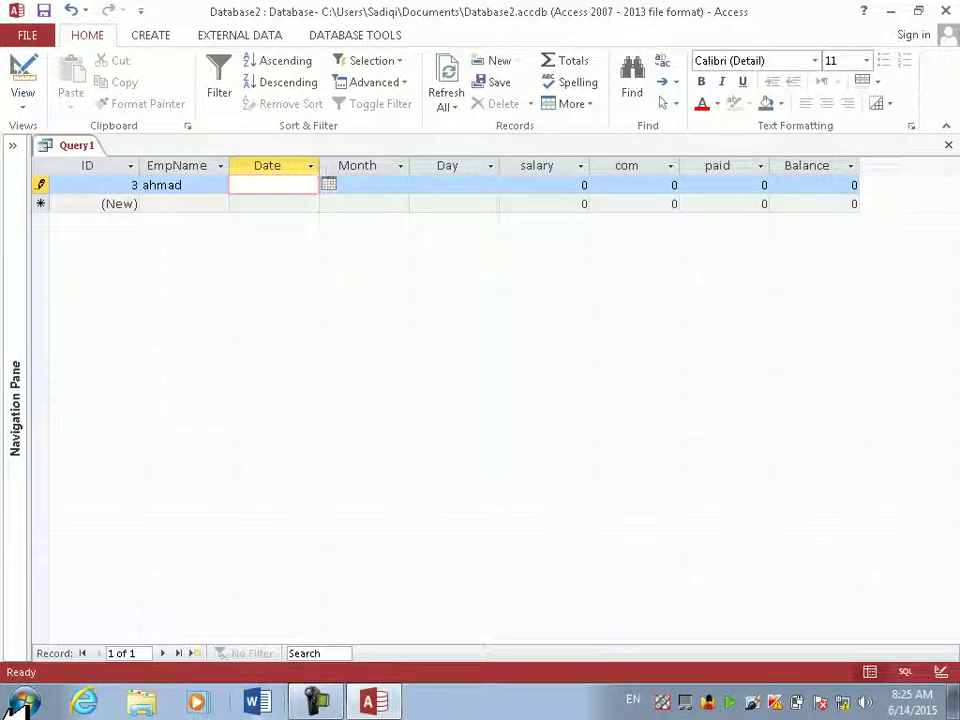
{"action": "type", "text": "3/3/2015"}
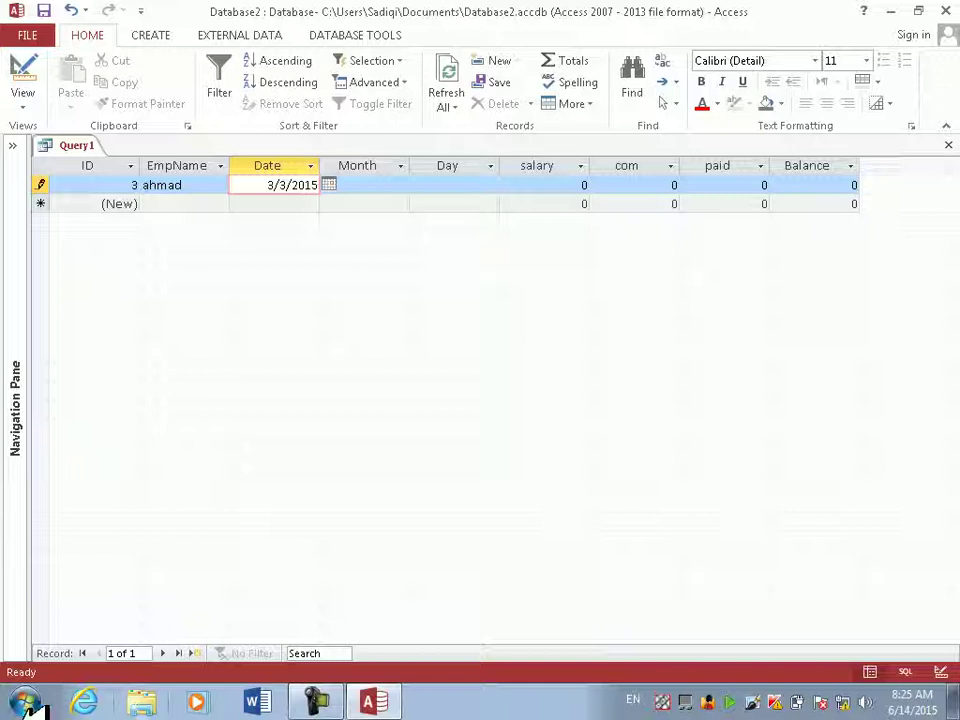
{"action": "key", "text": "Tab"}
{"action": "key", "text": "Tab"}
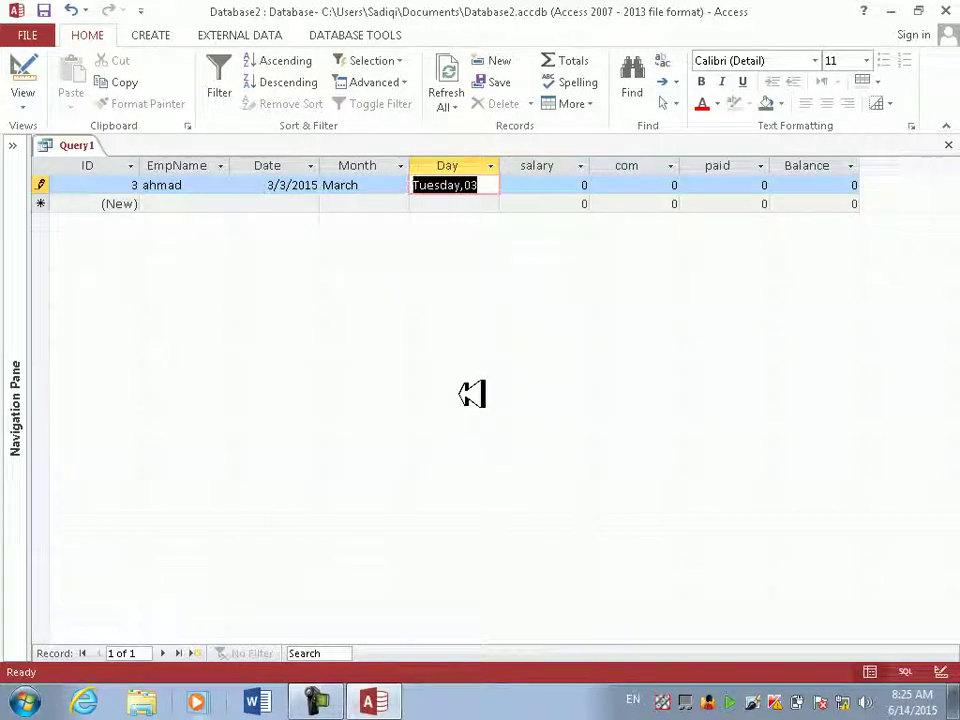
- Check the new record's Month field and change its date to 3/2/2015
{"action": "left_click", "coordinate": [340, 183]}
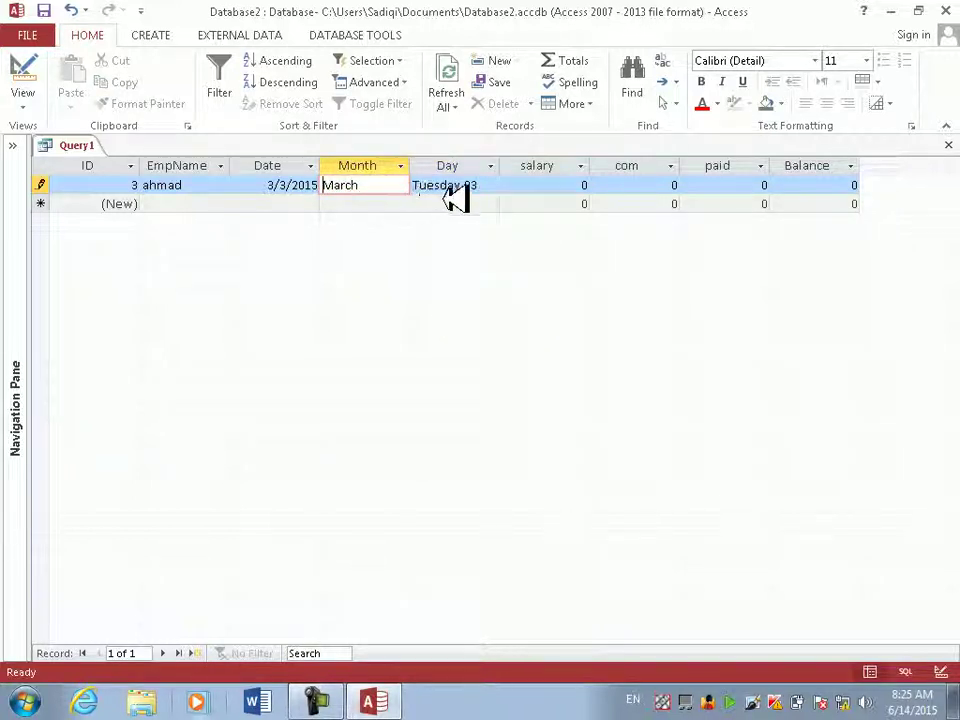
{"action": "left_click", "coordinate": [292, 190]}
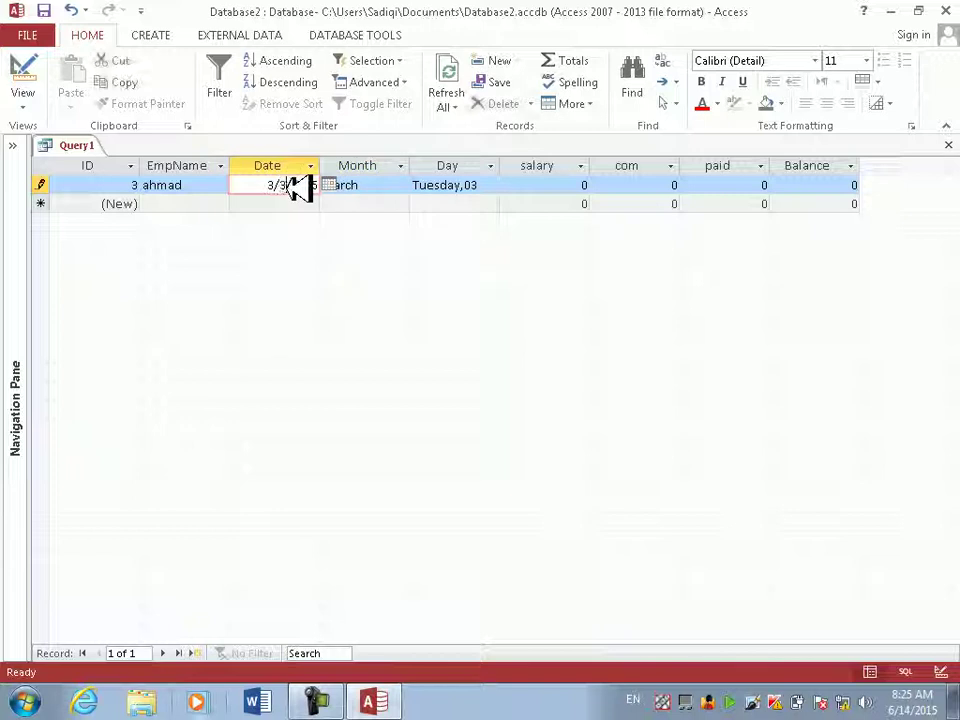
{"action": "double_click", "coordinate": [284, 187]}
{"action": "type", "text": "8"}
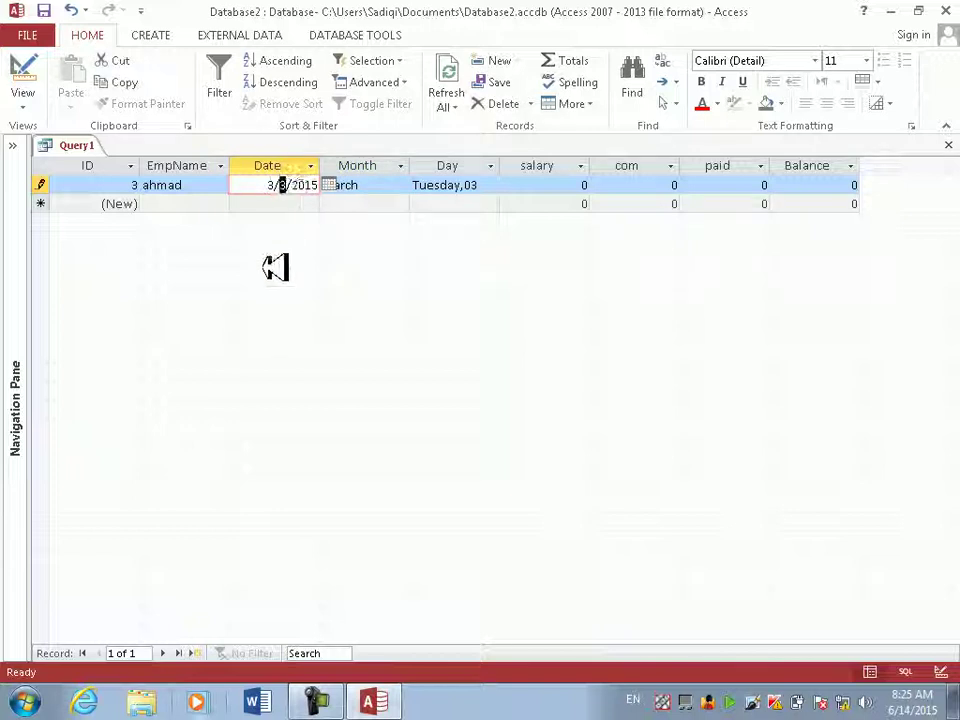
{"action": "type", "text": "2"}
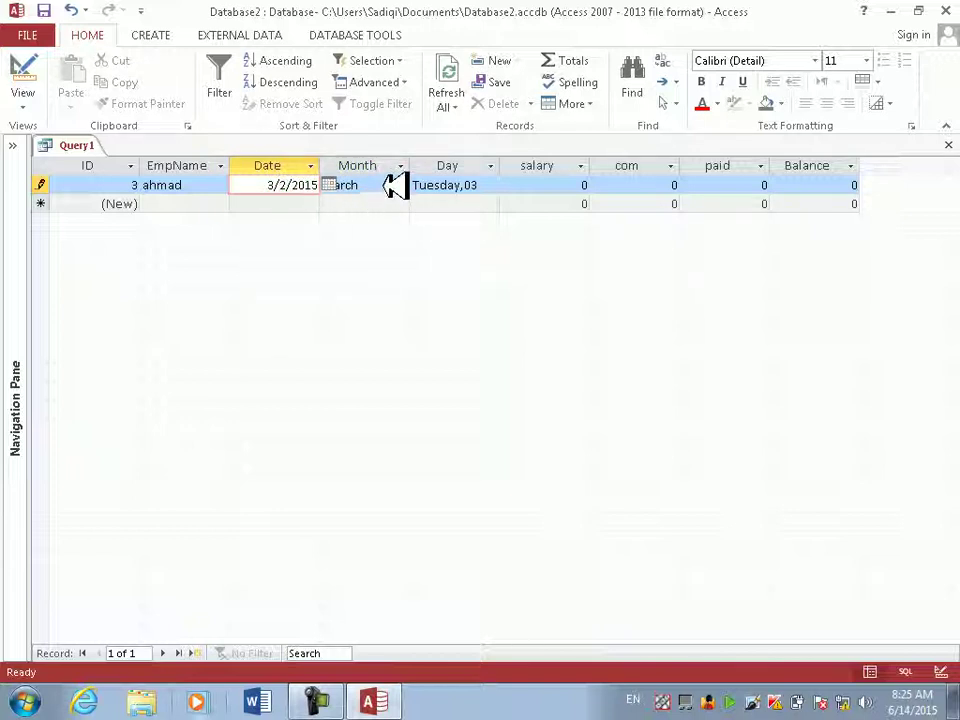
- Return to the query's design and change the Month column's expression to Format([date],"mmmm,mm") in the Expression Builder
{"action": "left_click", "coordinate": [393, 186]}
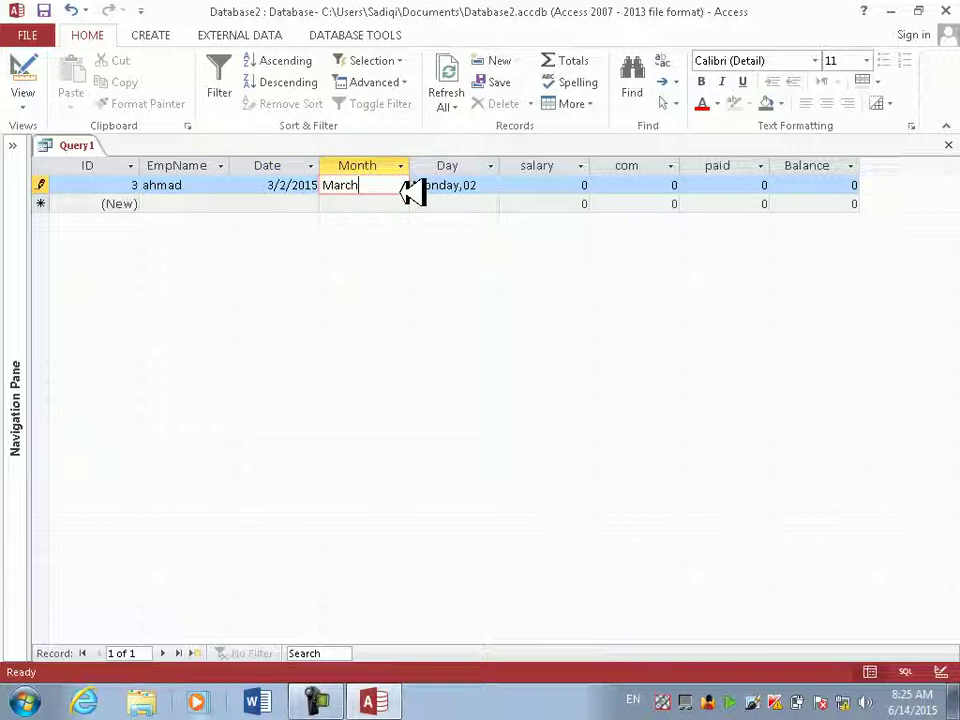
{"action": "left_click", "coordinate": [30, 68]}
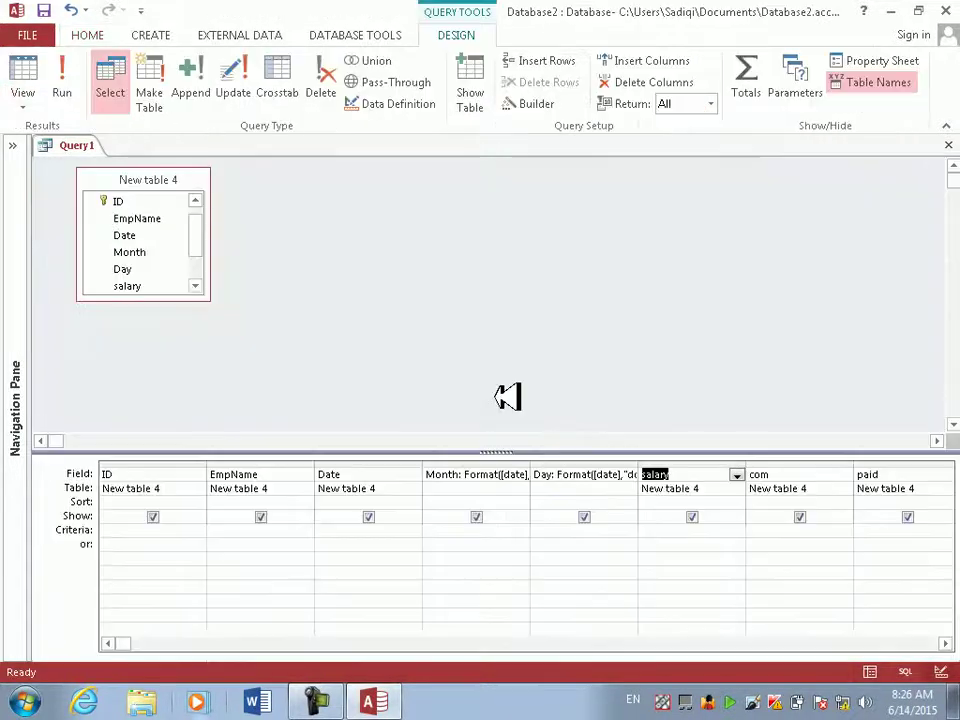
{"action": "right_click", "coordinate": [510, 476]}
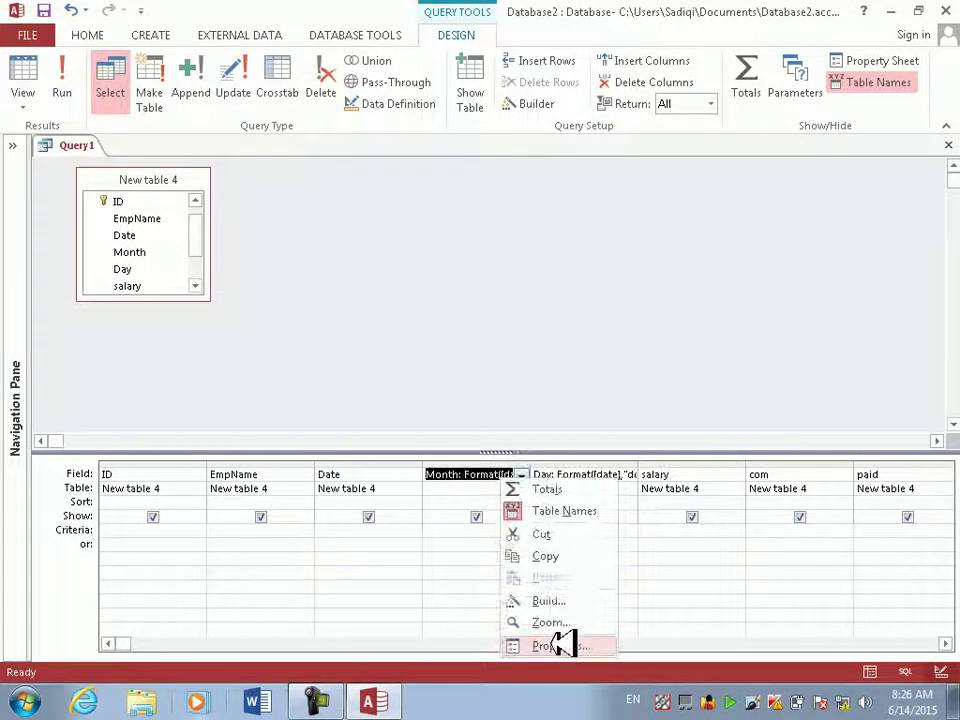
{"action": "left_click", "coordinate": [561, 604]}
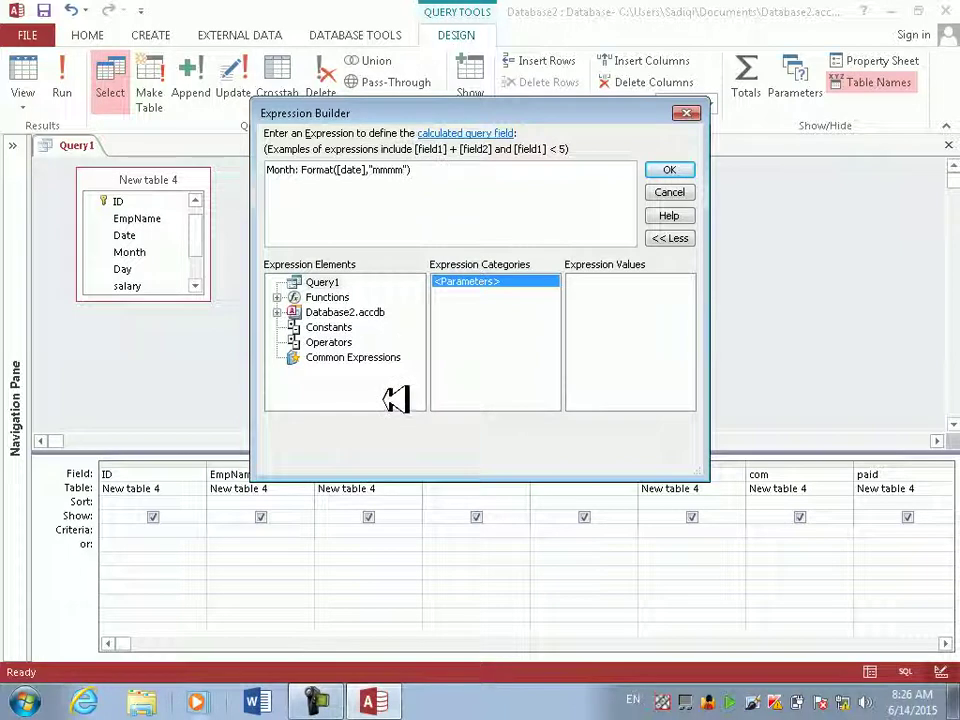
{"action": "type", "text": ",mm"}
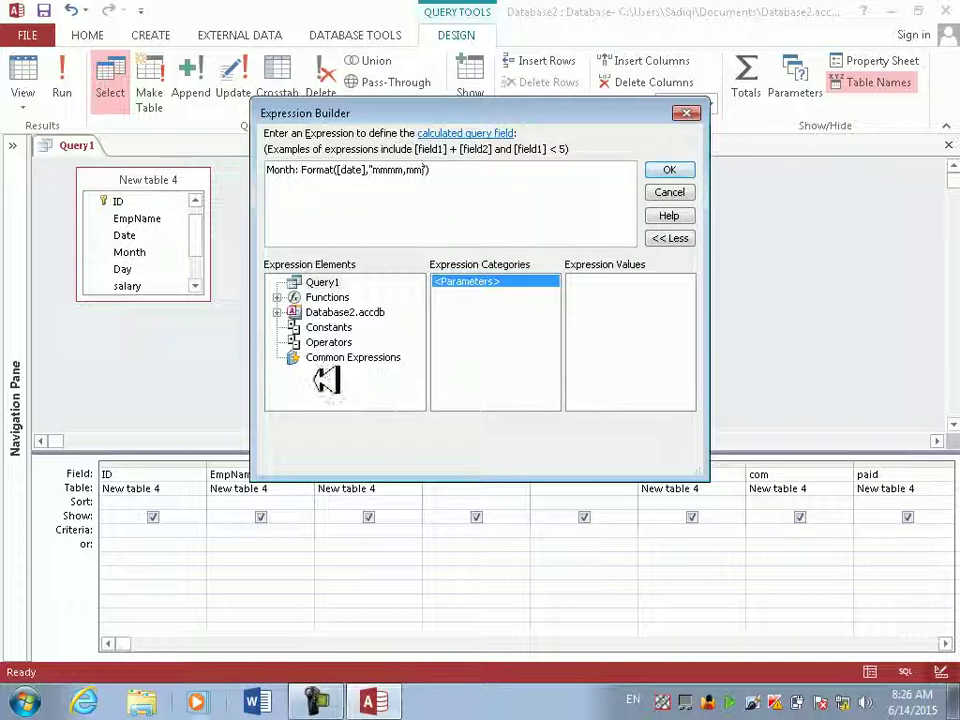
- Browse the Expression Builder's database tables and built-in function categories, including Arrays, SQL Aggregate, Math, General and Financial
{"action": "left_click", "coordinate": [279, 312]}
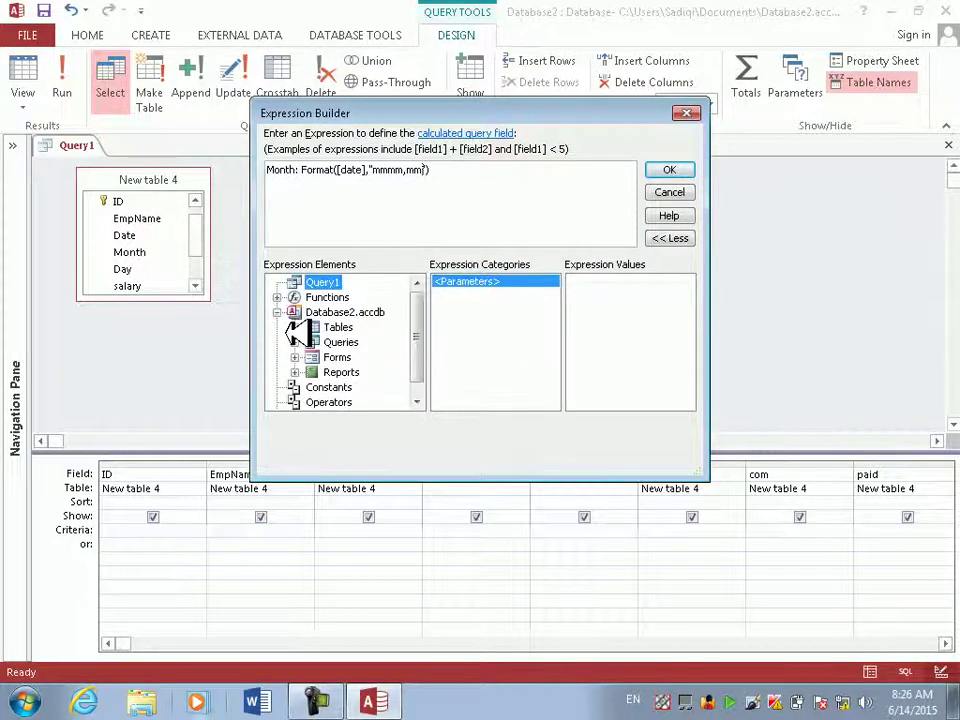
{"action": "left_click", "coordinate": [284, 327]}
{"action": "left_click", "coordinate": [279, 282]}
{"action": "left_click", "coordinate": [340, 298]}
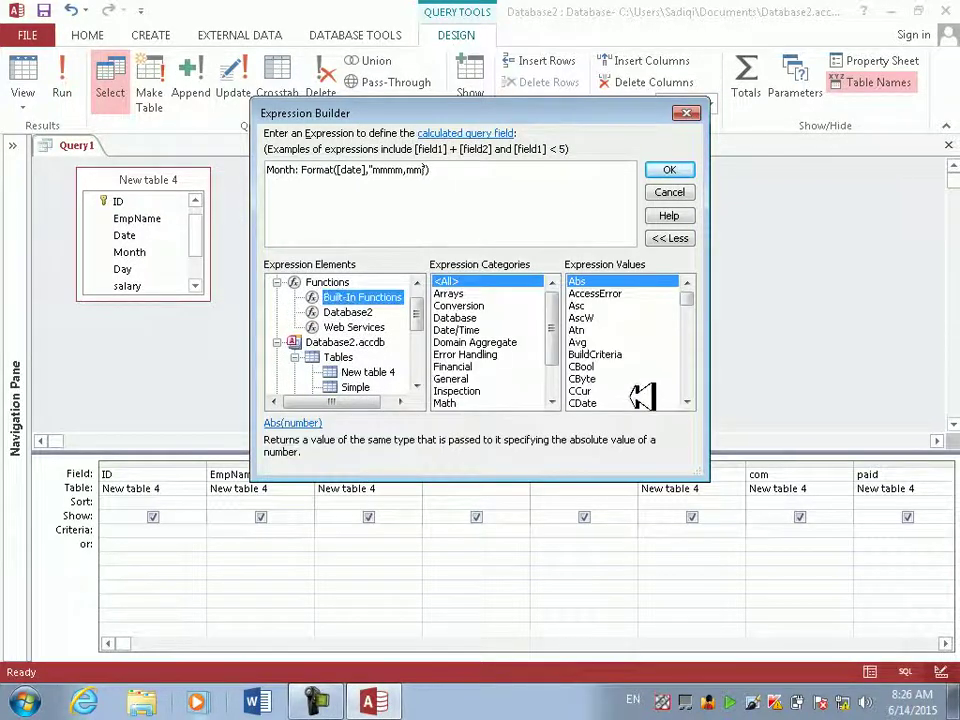
{"action": "mouse_move", "coordinate": [693, 302]}
{"action": "left_mouse_down"}
{"action": "mouse_move", "coordinate": [693, 386]}
{"action": "mouse_move", "coordinate": [699, 296]}
{"action": "left_mouse_up"}
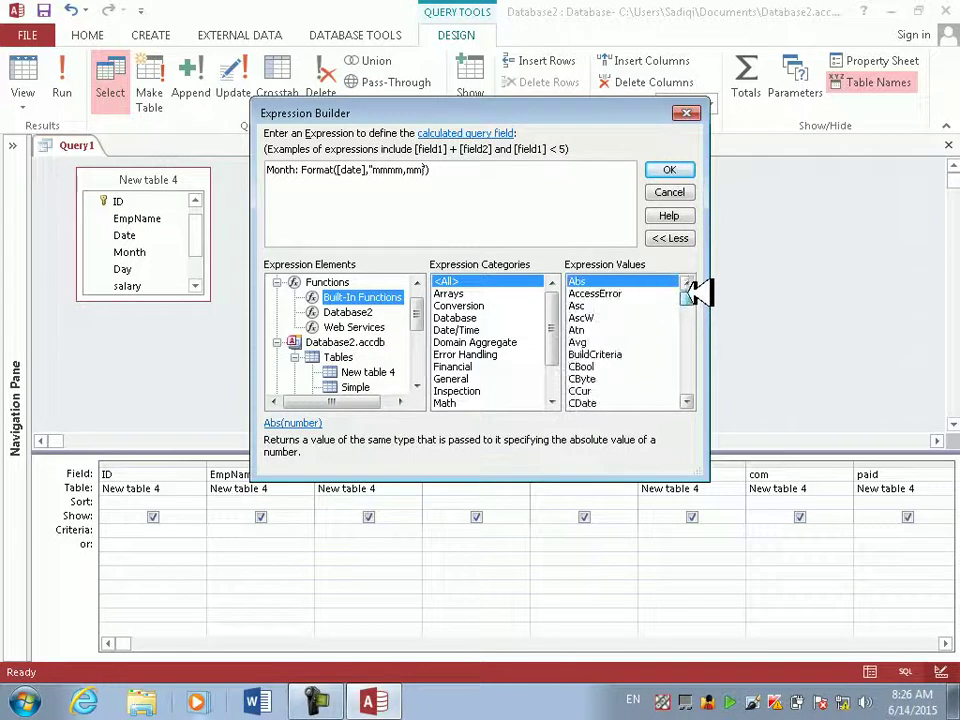
{"action": "left_click", "coordinate": [476, 293]}
{"action": "scroll", "coordinate": [550, 320], "scroll_direction": "down", "scroll_amount": 2}
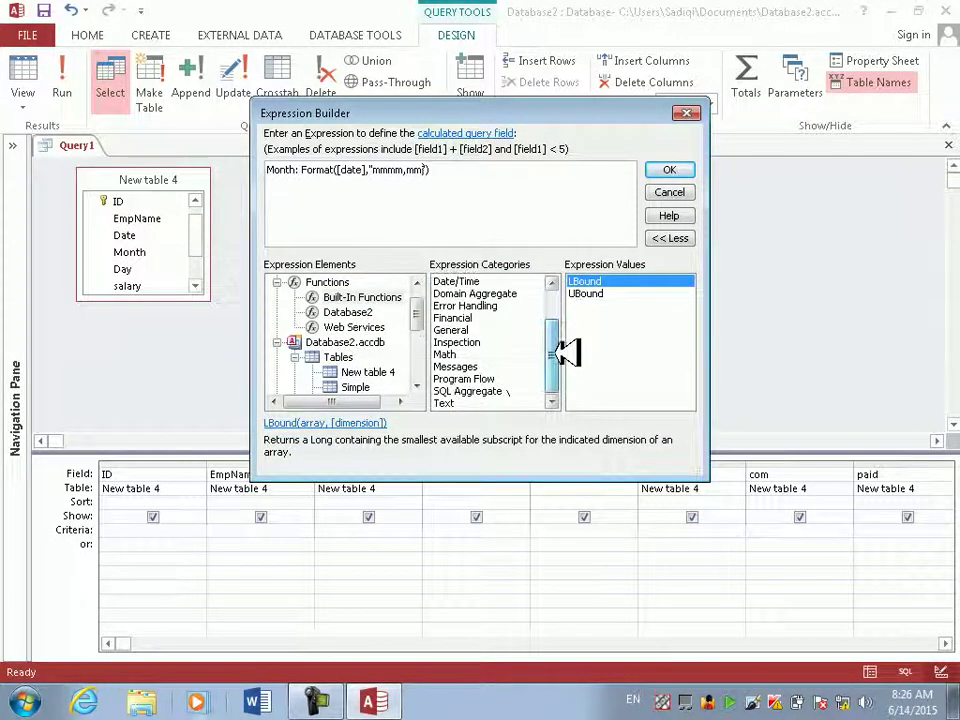
{"action": "left_click", "coordinate": [488, 391]}
{"action": "left_click", "coordinate": [487, 355]}
{"action": "left_click", "coordinate": [490, 330]}
{"action": "left_click", "coordinate": [490, 317]}
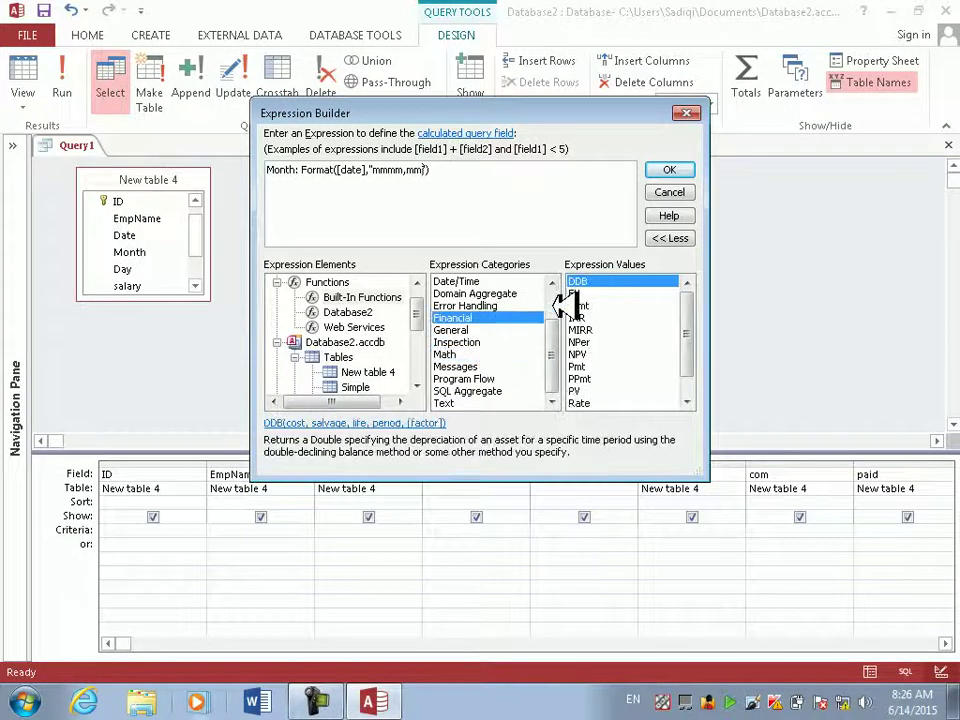
- Apply the edited Month expression and run the query
{"action": "left_click", "coordinate": [668, 170]}
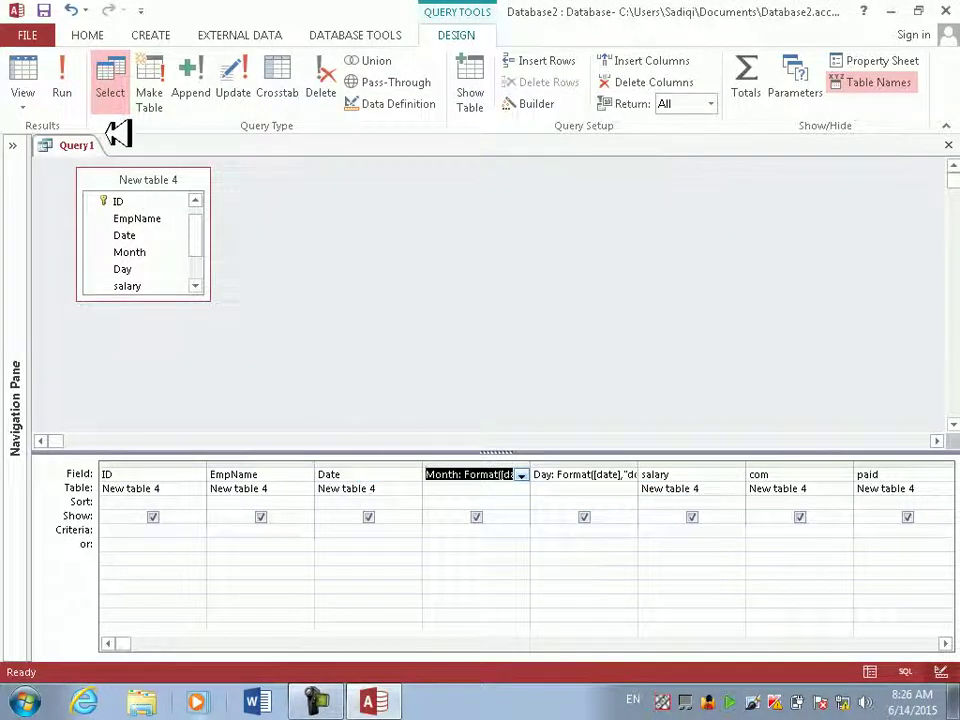
{"action": "left_click", "coordinate": [61, 72]}
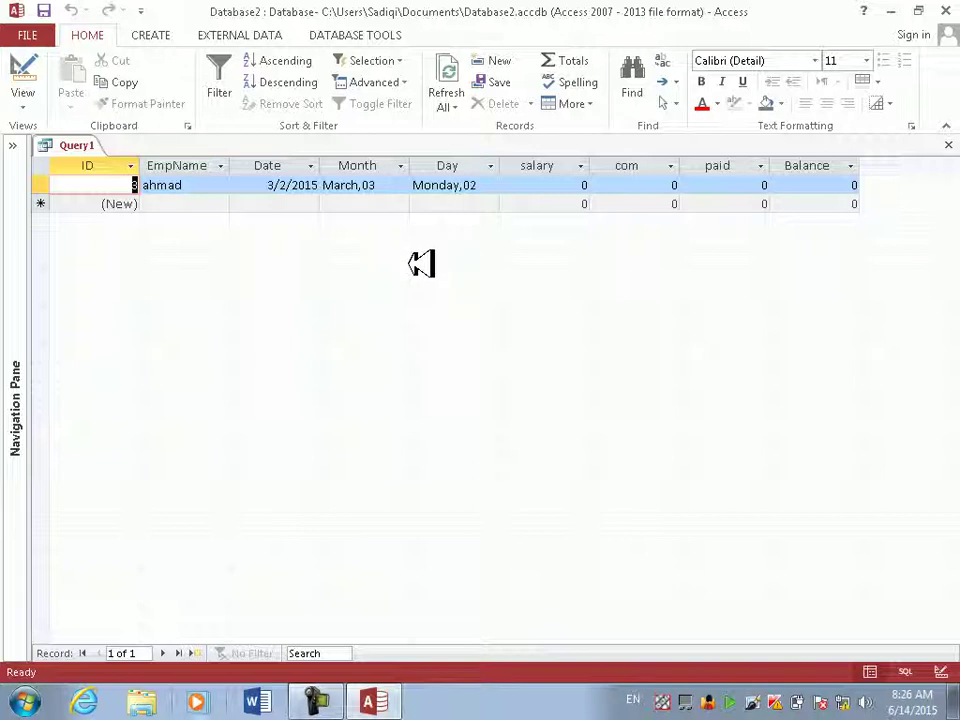
- In the query's design, open the Balance field in the Zoom window and start its expression as Balance:salary-com
{"action": "left_click", "coordinate": [32, 55]}
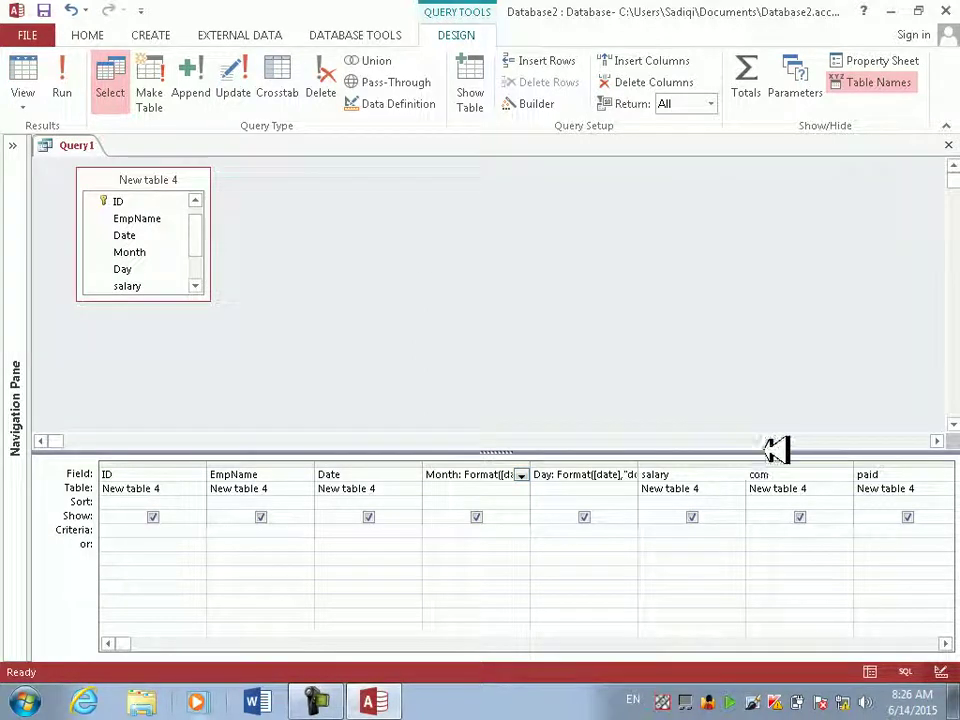
{"action": "left_click", "coordinate": [888, 476]}
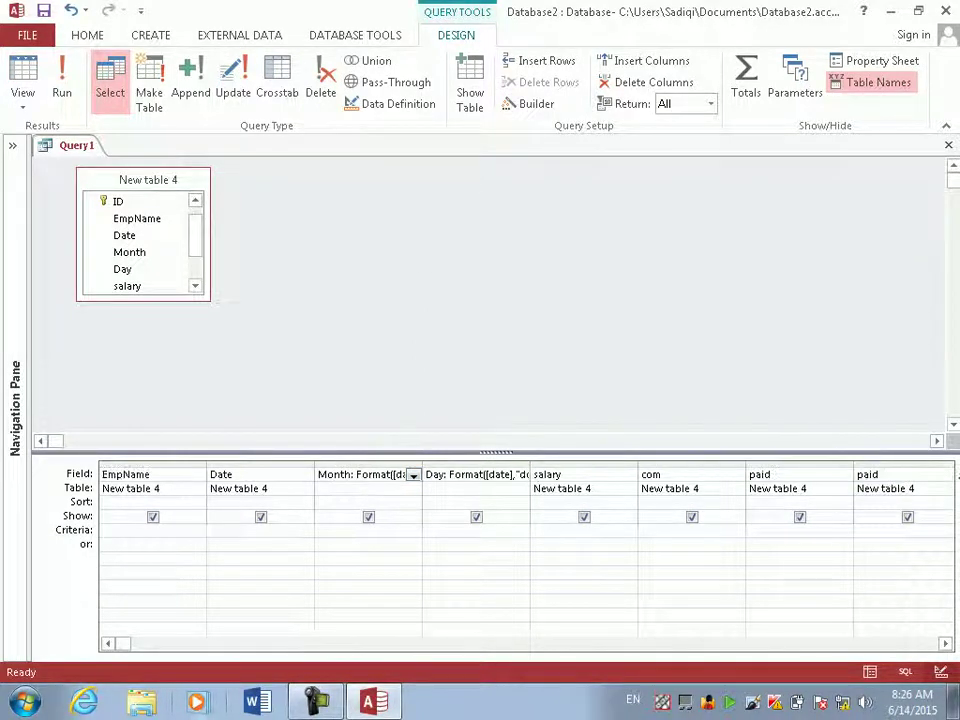
{"action": "left_click", "coordinate": [935, 478]}
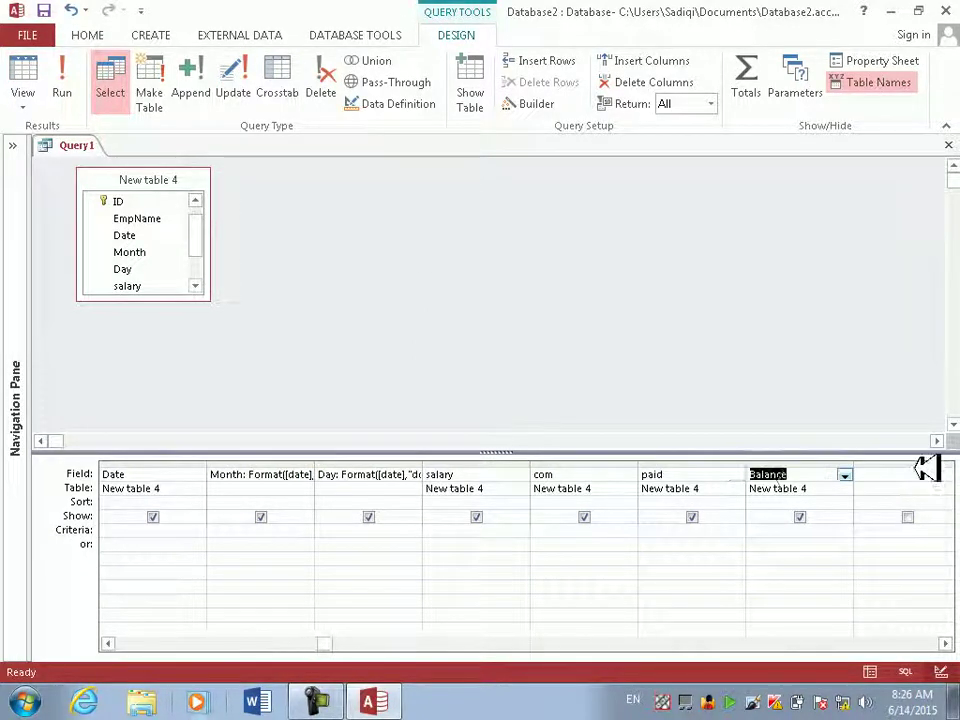
{"action": "left_click", "coordinate": [796, 476]}
{"action": "right_click", "coordinate": [796, 478]}
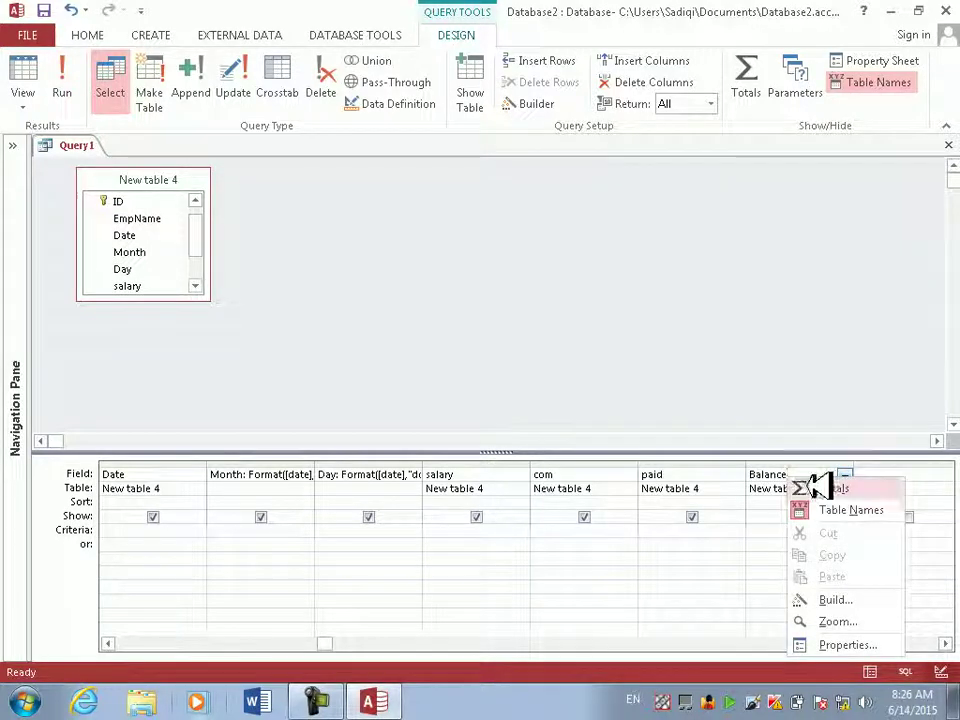
{"action": "left_click", "coordinate": [849, 619]}
{"action": "left_click_drag", "start_coordinate": [560, 155], "coordinate": [630, 47]}
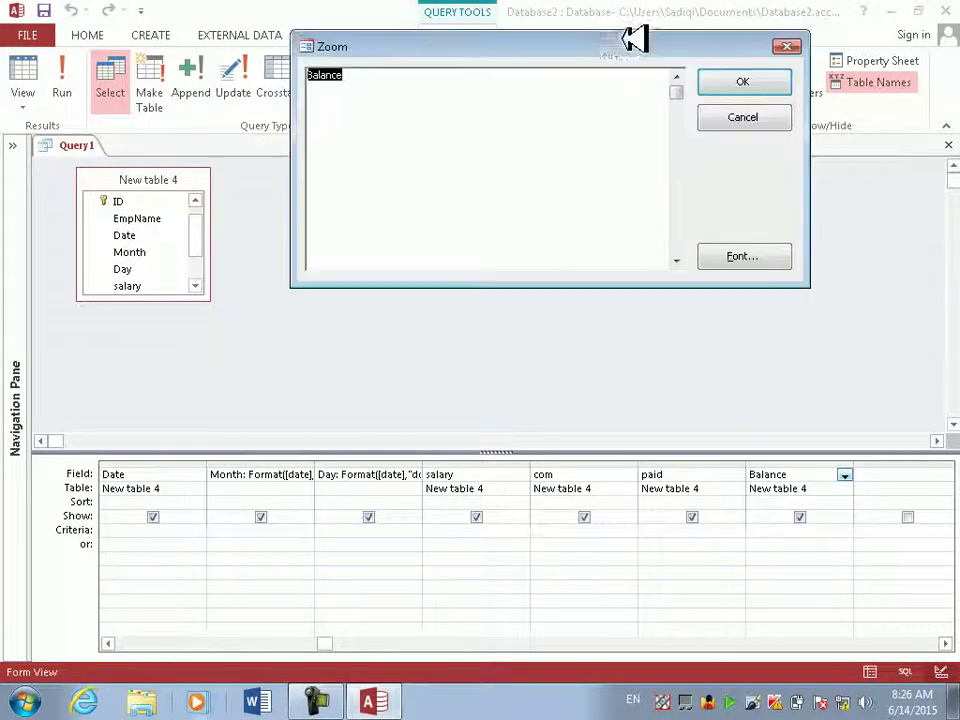
{"action": "left_click", "coordinate": [475, 106]}
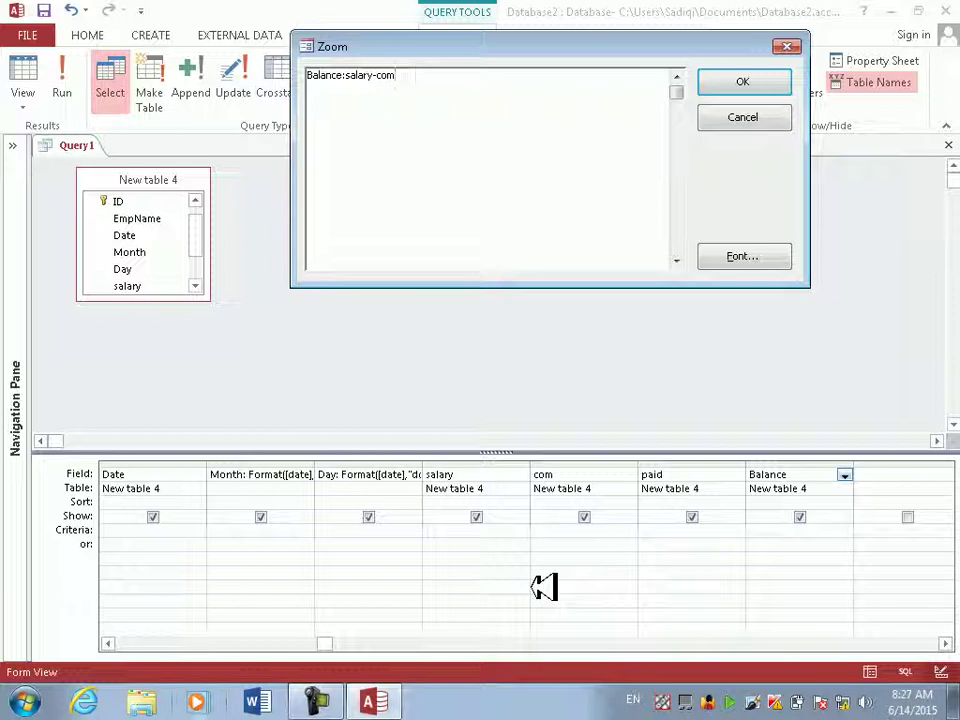
- Rewrite the Balance expression as Balance:salary+com-paid, apply it and run the query
{"action": "key", "text": "BackSpace"}
{"action": "key", "text": "BackSpace"}
{"action": "key", "text": "BackSpace"}
{"action": "key", "text": "BackSpace"}
{"action": "key", "text": "BackSpace"}
{"action": "type", "text": "y"}
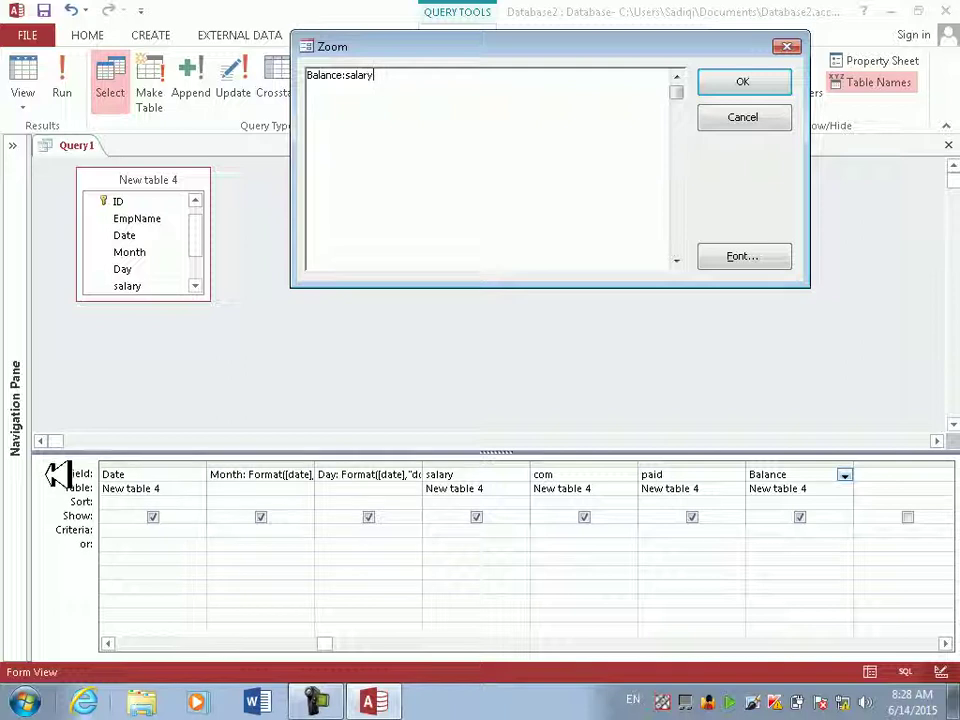
{"action": "type", "text": "+com"}
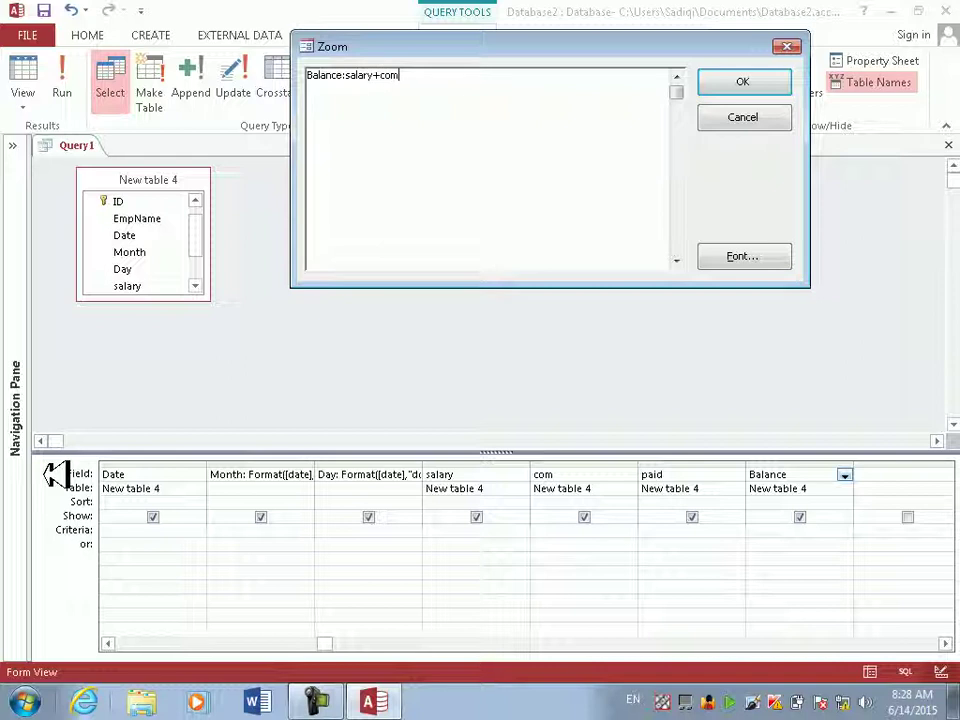
{"action": "type", "text": "-paid"}
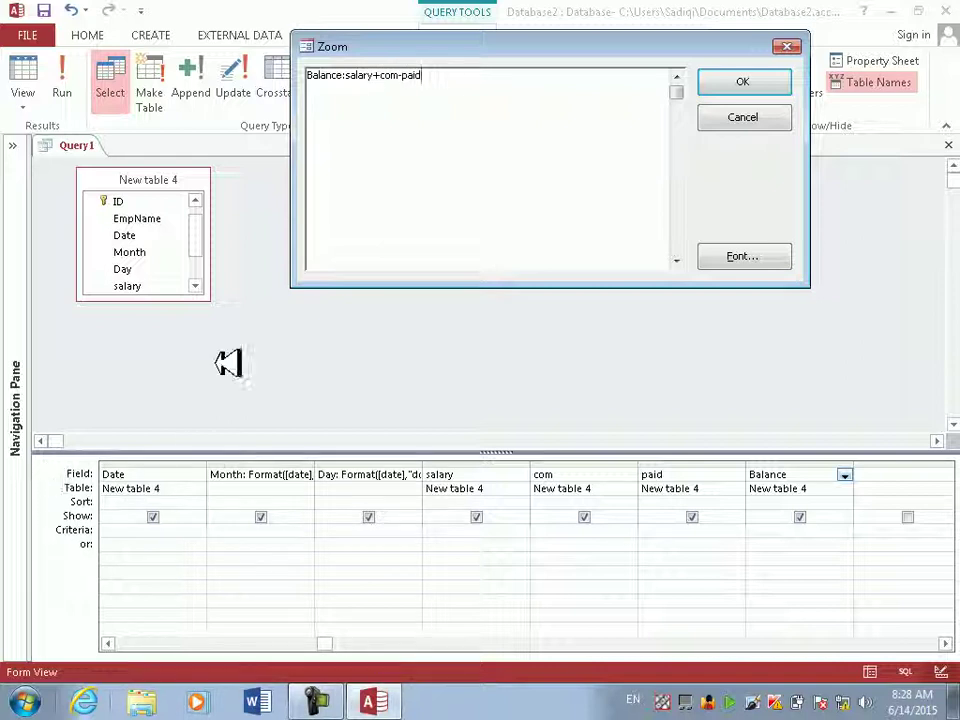
{"action": "left_click", "coordinate": [758, 84]}
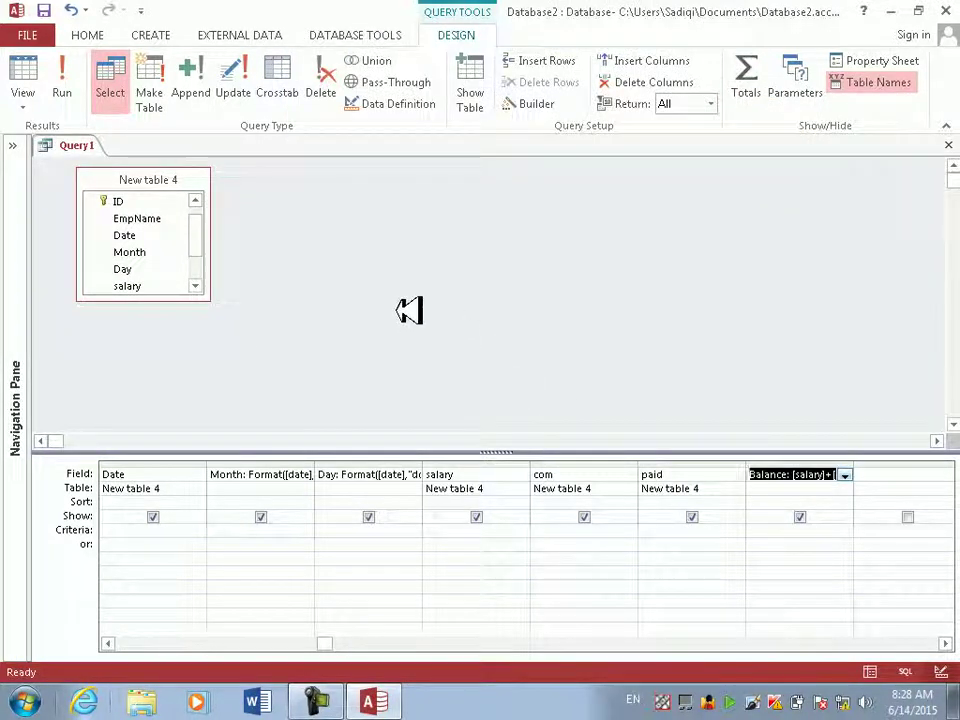
{"action": "left_click", "coordinate": [66, 60]}
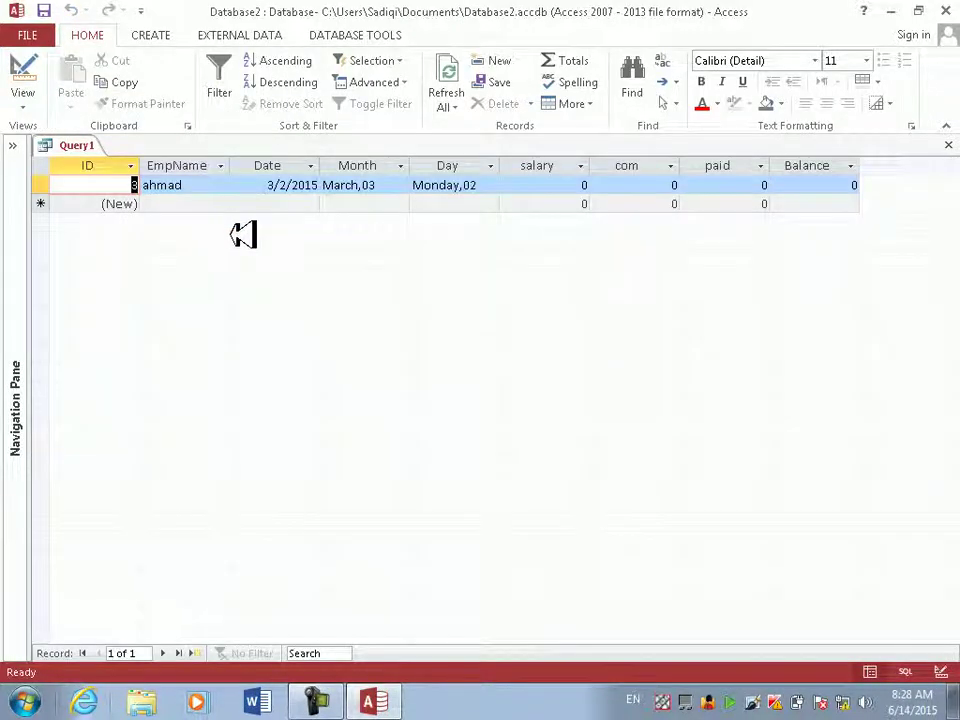
- Enter salary 12000, com 1000 and paid 3000 in the existing employee record and save the record
{"action": "left_click", "coordinate": [542, 182]}
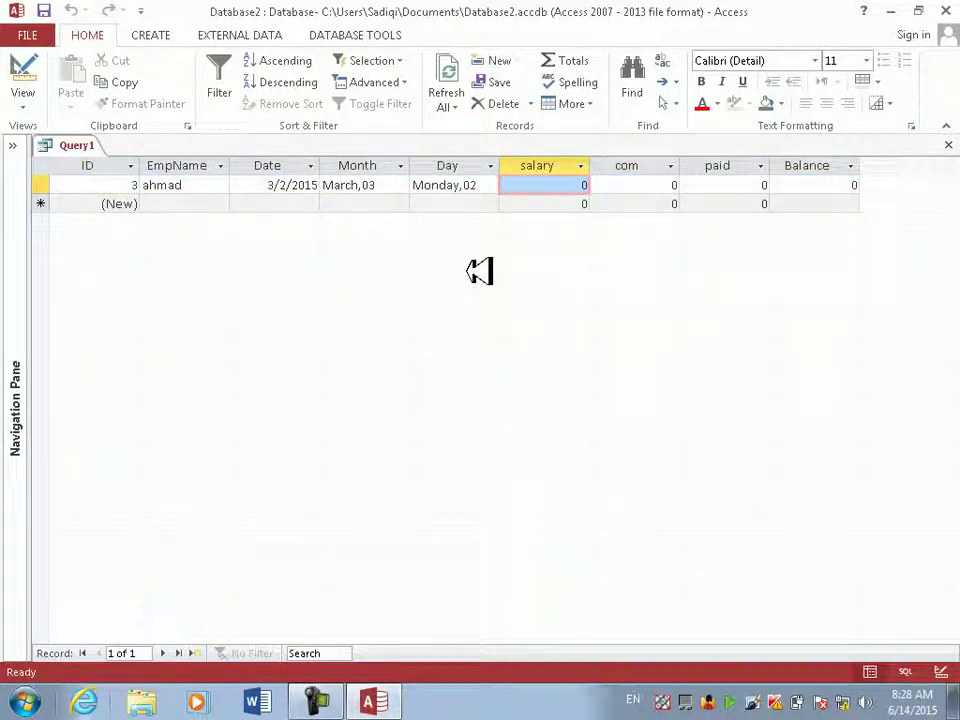
{"action": "type", "text": "12000"}
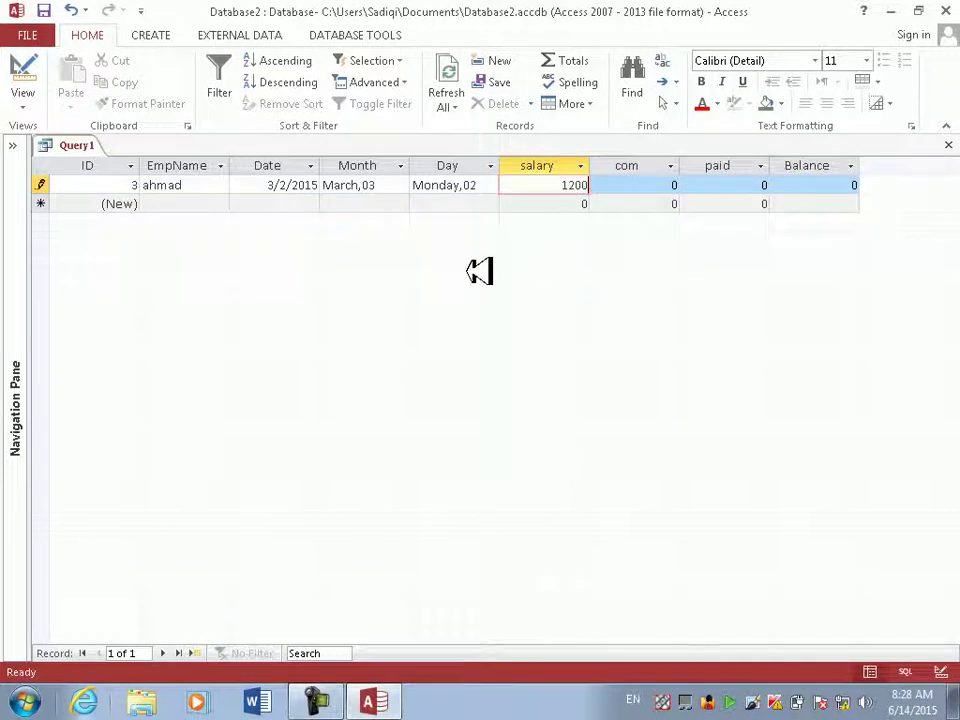
{"action": "key", "text": "Tab"}
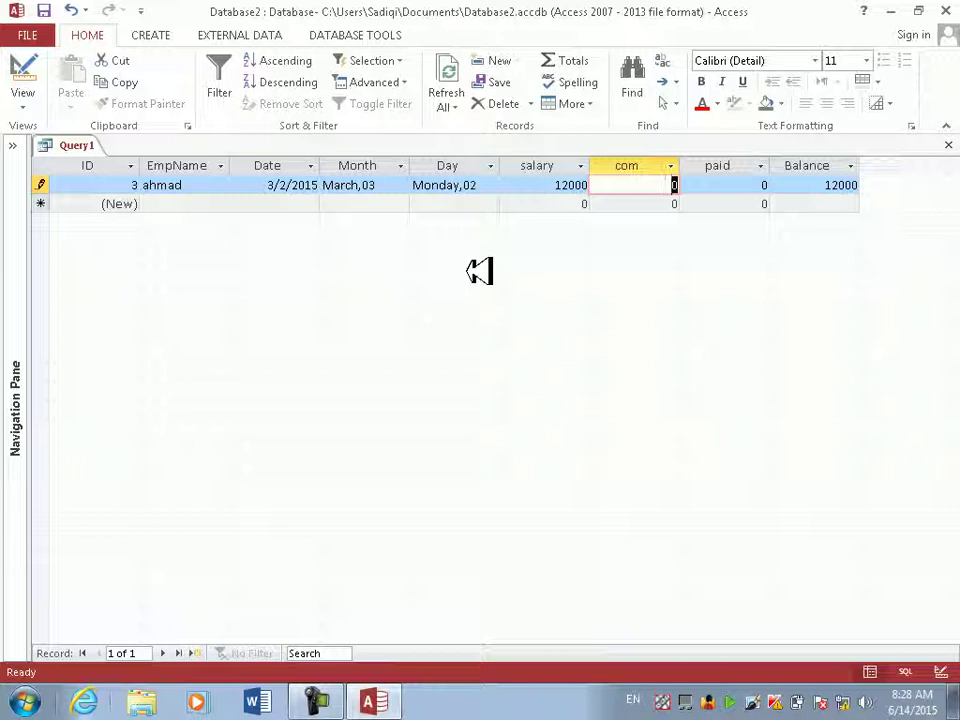
{"action": "type", "text": "1000"}
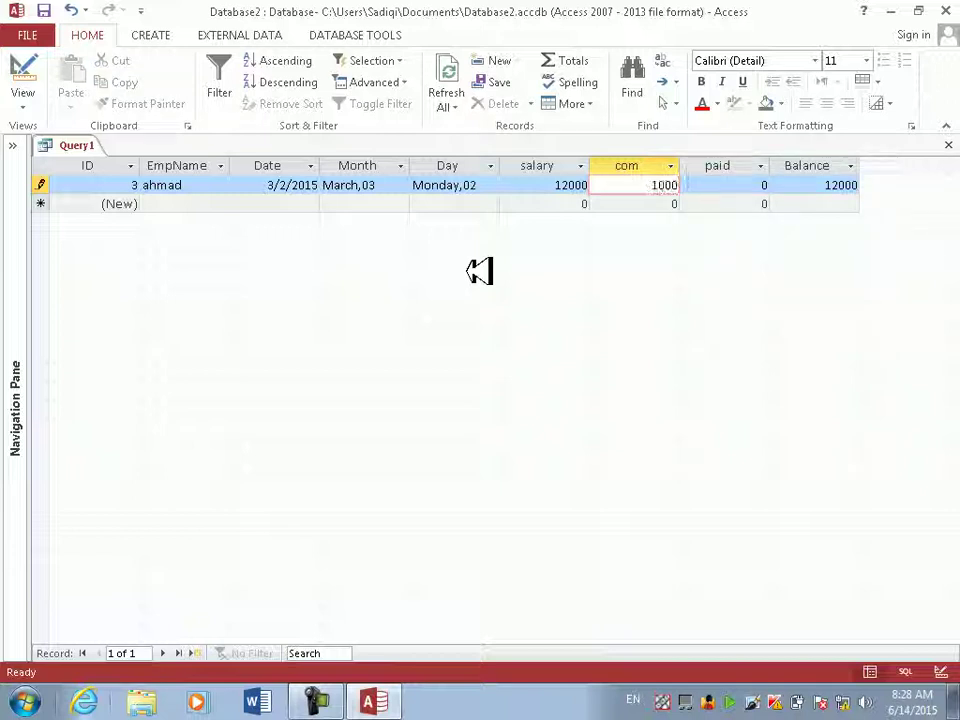
{"action": "key", "text": "Tab"}
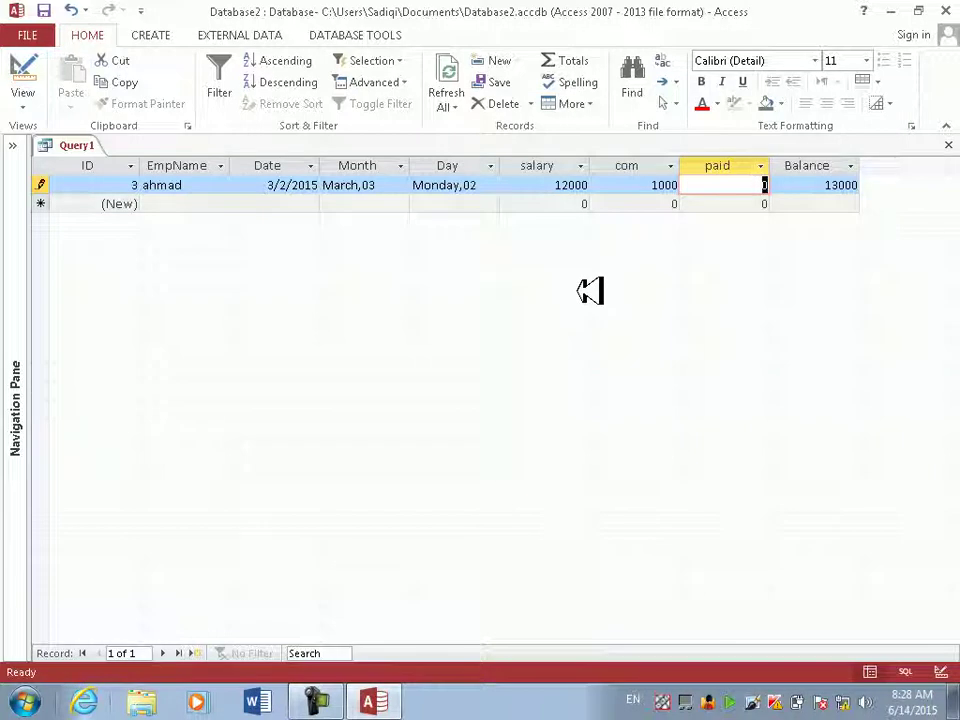
{"action": "type", "text": "3000"}
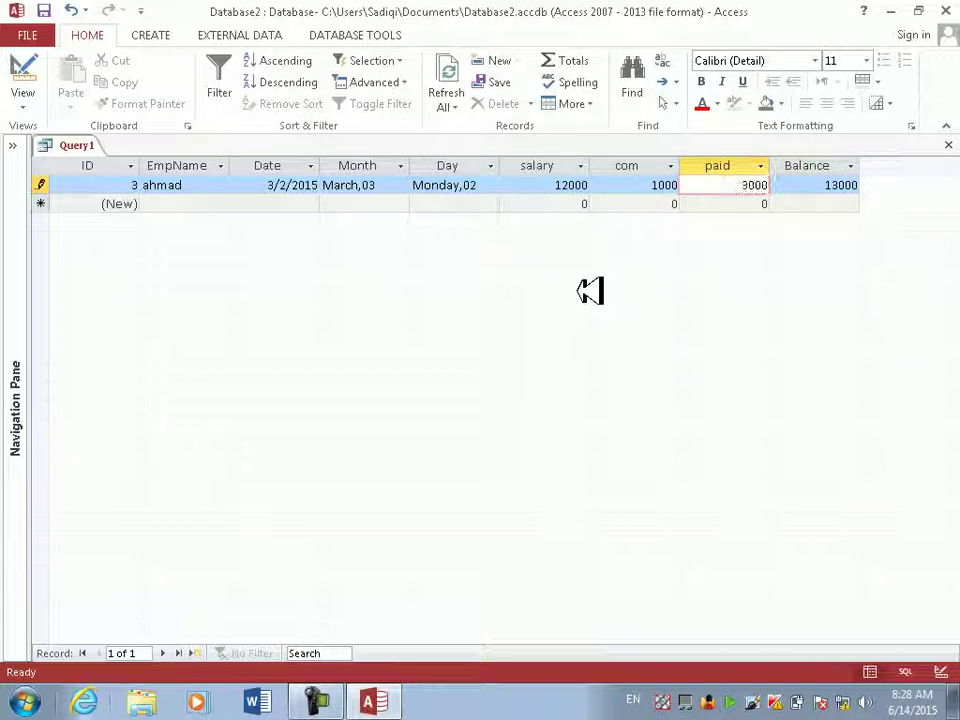
{"action": "key", "text": "Down"}
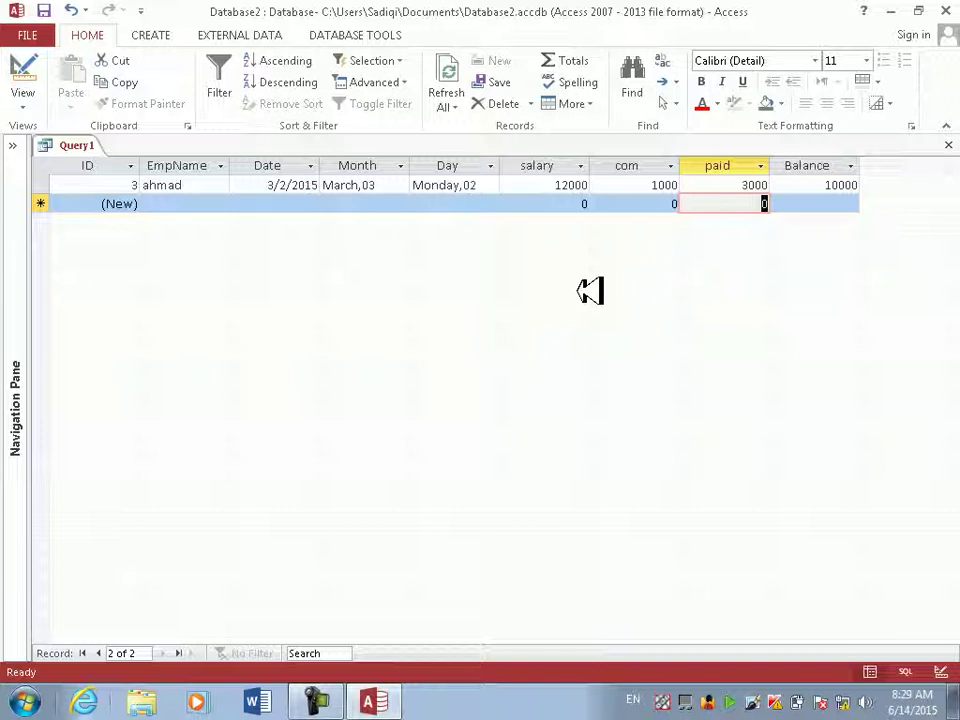
- Check the employee record's calculated Balance against its com and paid values
{"action": "left_click", "coordinate": [797, 183]}
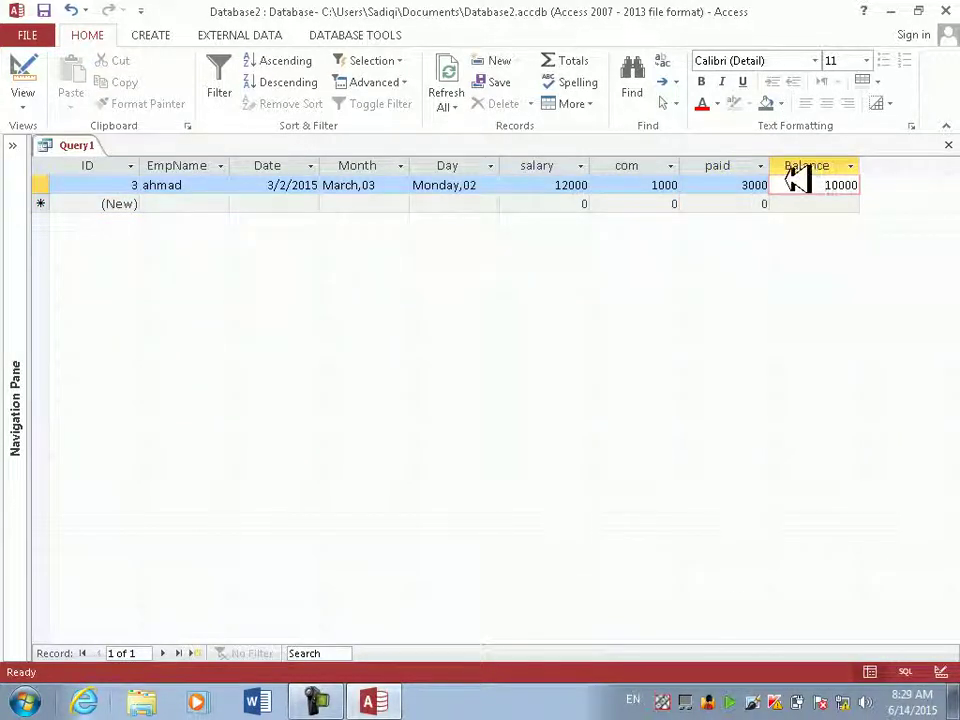
{"action": "left_click", "coordinate": [716, 187]}
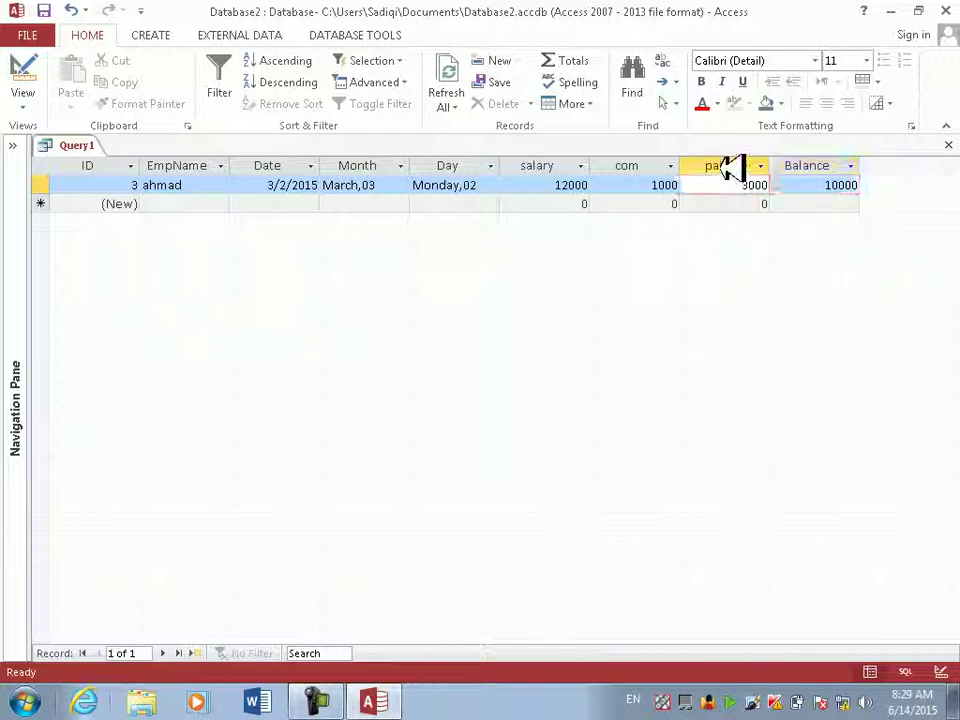
{"action": "left_click", "coordinate": [718, 165]}
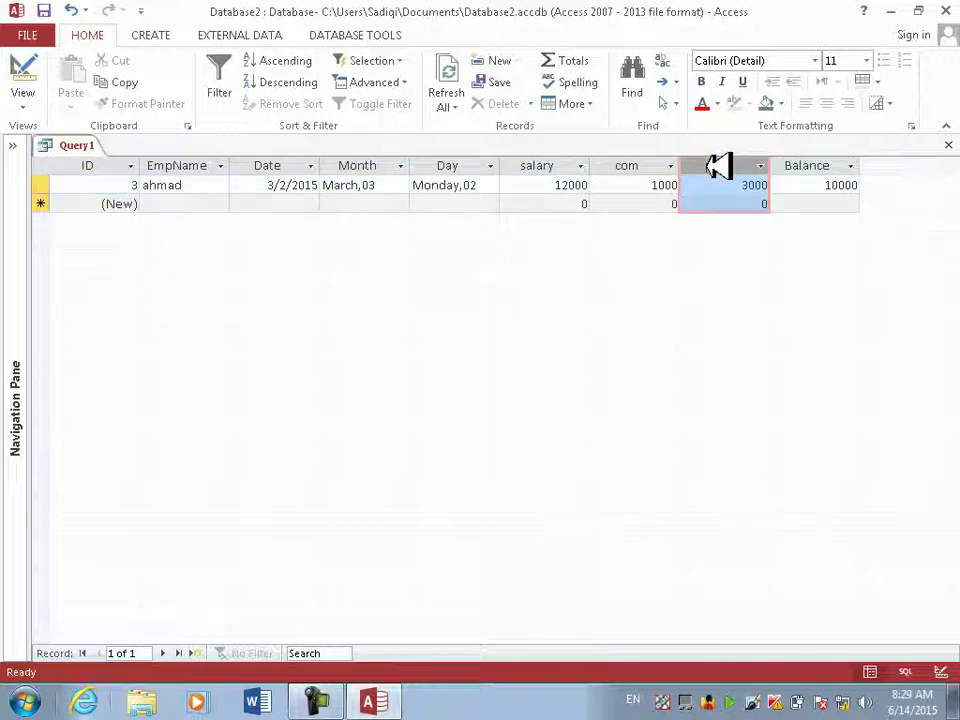
{"action": "mouse_move", "coordinate": [718, 165]}
{"action": "left_mouse_down"}
{"action": "mouse_move", "coordinate": [736, 163]}
{"action": "mouse_move", "coordinate": [742, 186]}
{"action": "left_mouse_up"}
{"action": "left_click_drag", "start_coordinate": [742, 186], "coordinate": [690, 185]}
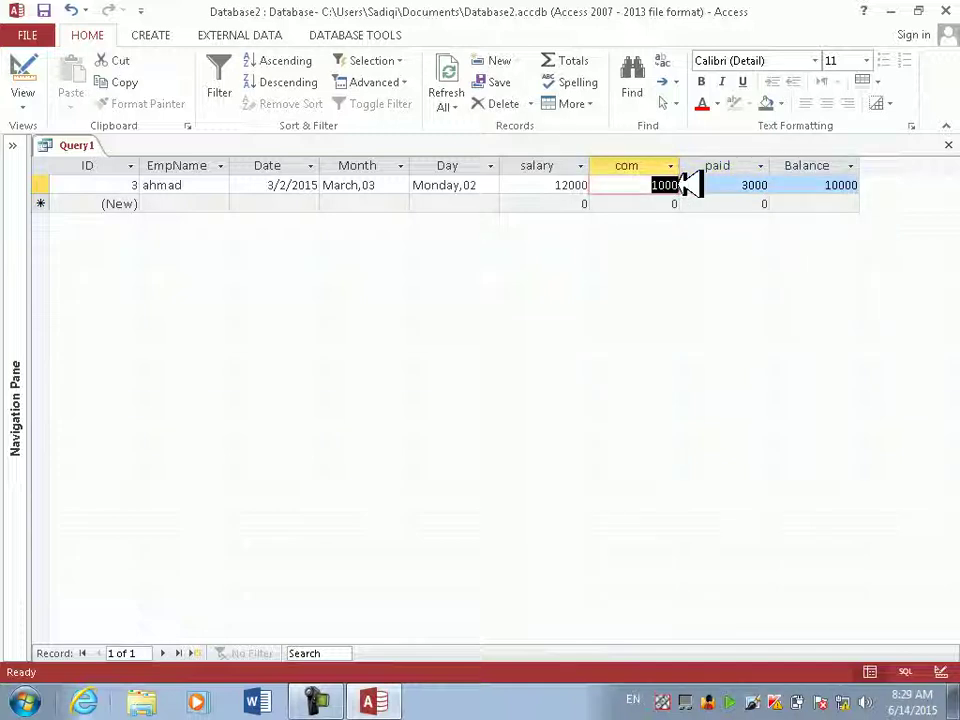
{"action": "left_click_drag", "start_coordinate": [690, 185], "coordinate": [713, 186]}
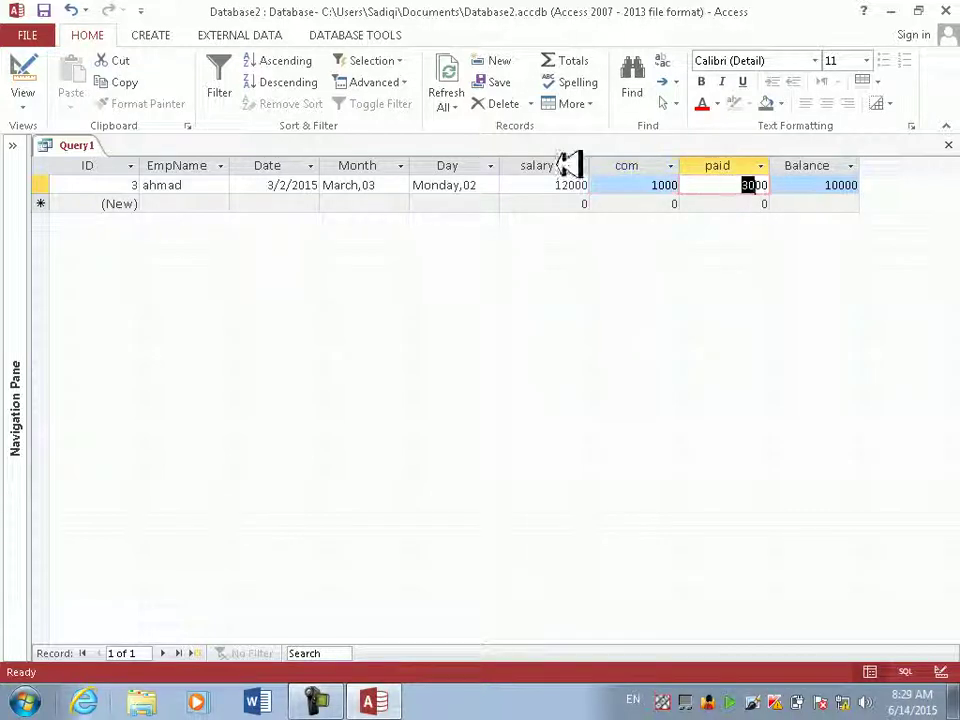
- Return to the query's design, open the Balance field in the Zoom window and clear its expression after the Balance: label
{"action": "left_click", "coordinate": [21, 86]}
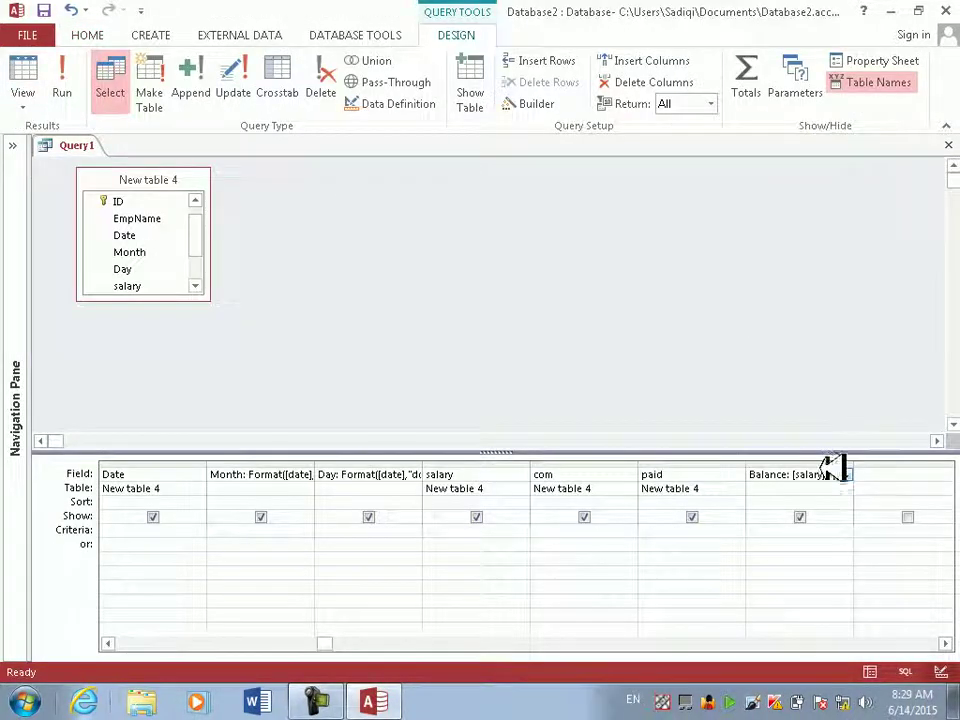
{"action": "right_click", "coordinate": [797, 474]}
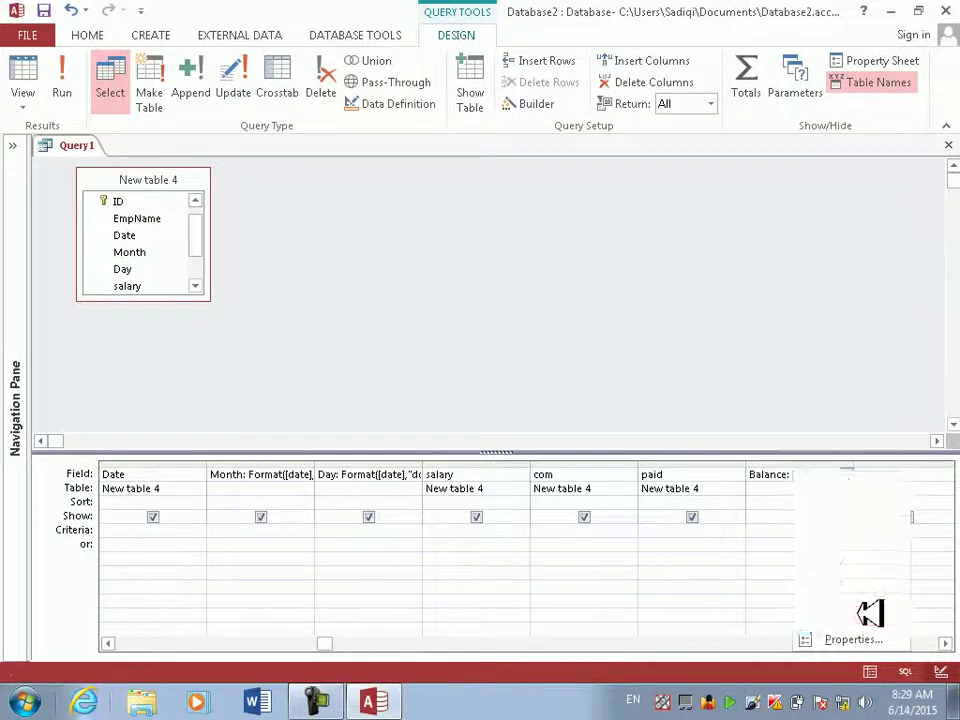
{"action": "left_click", "coordinate": [866, 615]}
{"action": "left_click", "coordinate": [400, 184]}
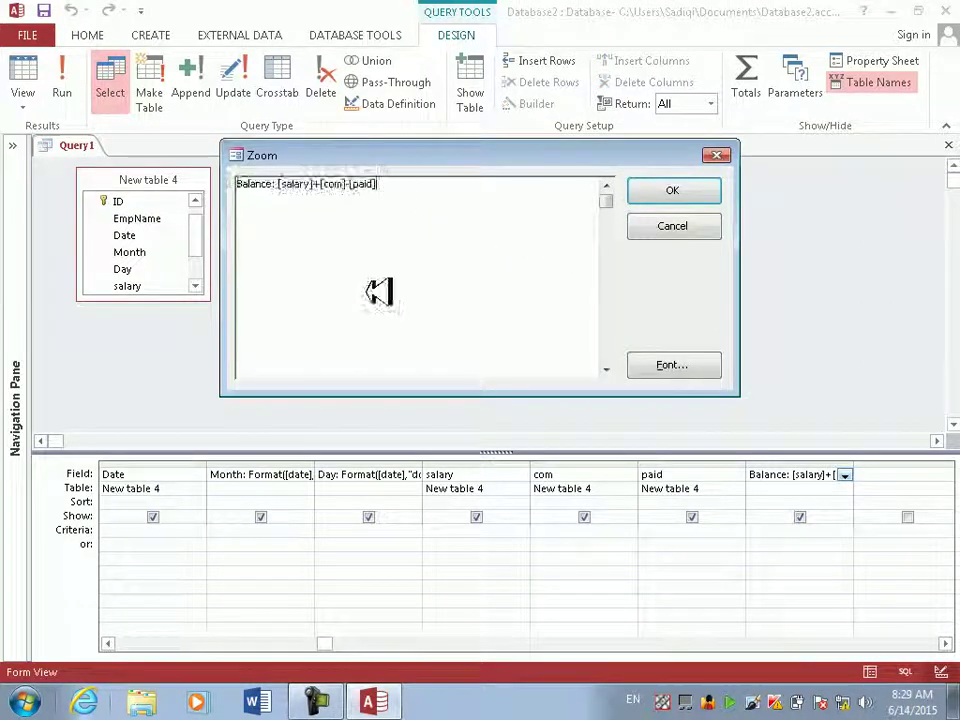
{"action": "key", "text": "BackSpace"}
{"action": "key", "text": "BackSpace"}
{"action": "key", "text": "BackSpace"}
{"action": "key", "text": "BackSpace"}
{"action": "key", "text": "BackSpace"}
{"action": "key", "text": "BackSpace"}
{"action": "key", "text": "BackSpace"}
{"action": "key", "text": "BackSpace"}
{"action": "key", "text": "BackSpace"}
{"action": "key", "text": "BackSpace"}
{"action": "key", "text": "BackSpace"}
{"action": "key", "text": "BackSpace"}
{"action": "key", "text": "BackSpace"}
{"action": "key", "text": "BackSpace"}
{"action": "key", "text": "BackSpace"}
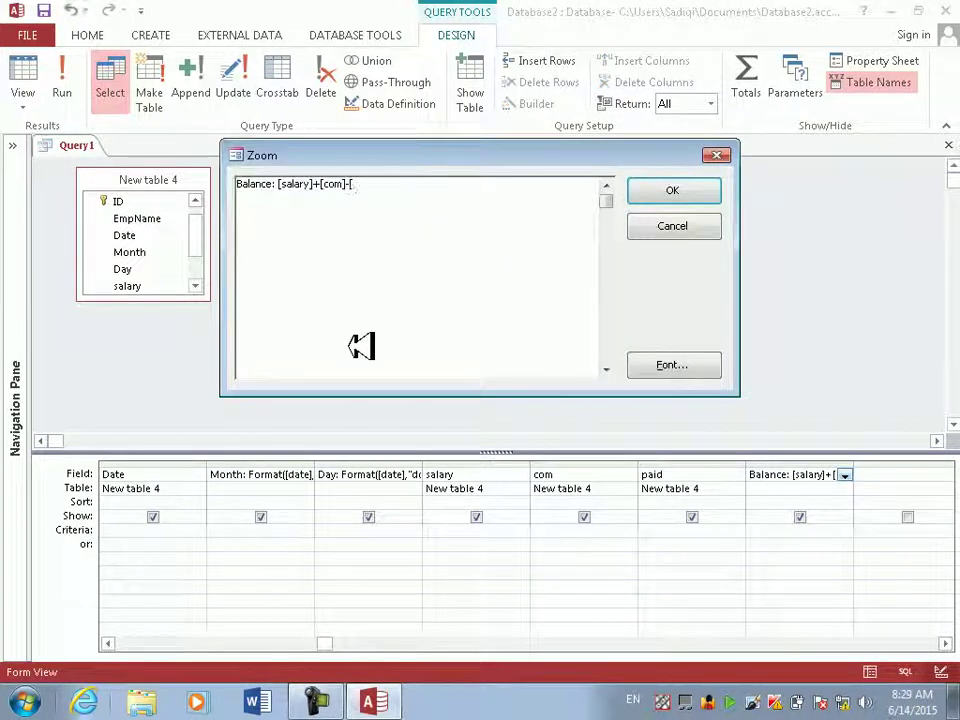
{"action": "key", "text": "BackSpace"}
{"action": "key", "text": "BackSpace"}
{"action": "key", "text": "BackSpace"}
{"action": "key", "text": "BackSpace"}
{"action": "key", "text": "BackSpace"}
{"action": "key", "text": "BackSpace"}
{"action": "key", "text": "BackSpace"}
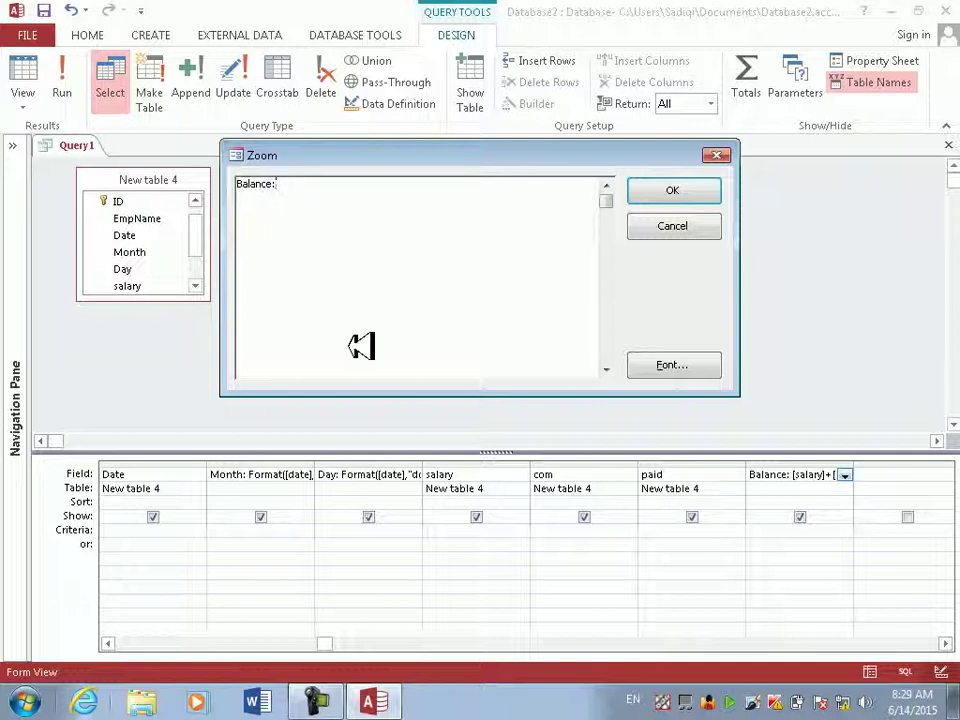
- Set the Balance expression to Balance:salary-paid, apply it and run the query
{"action": "type", "text": "salary-paid"}
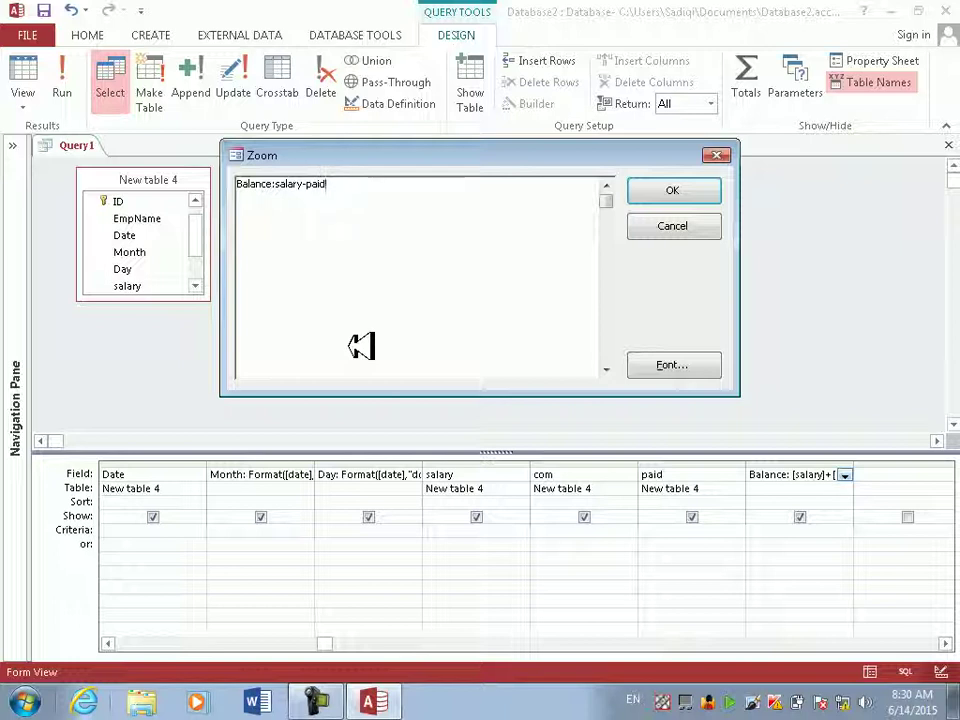
{"action": "type", "text": "-"}
{"action": "key", "text": "Return"}
{"action": "left_click", "coordinate": [70, 80]}
{"action": "left_click", "coordinate": [489, 405]}
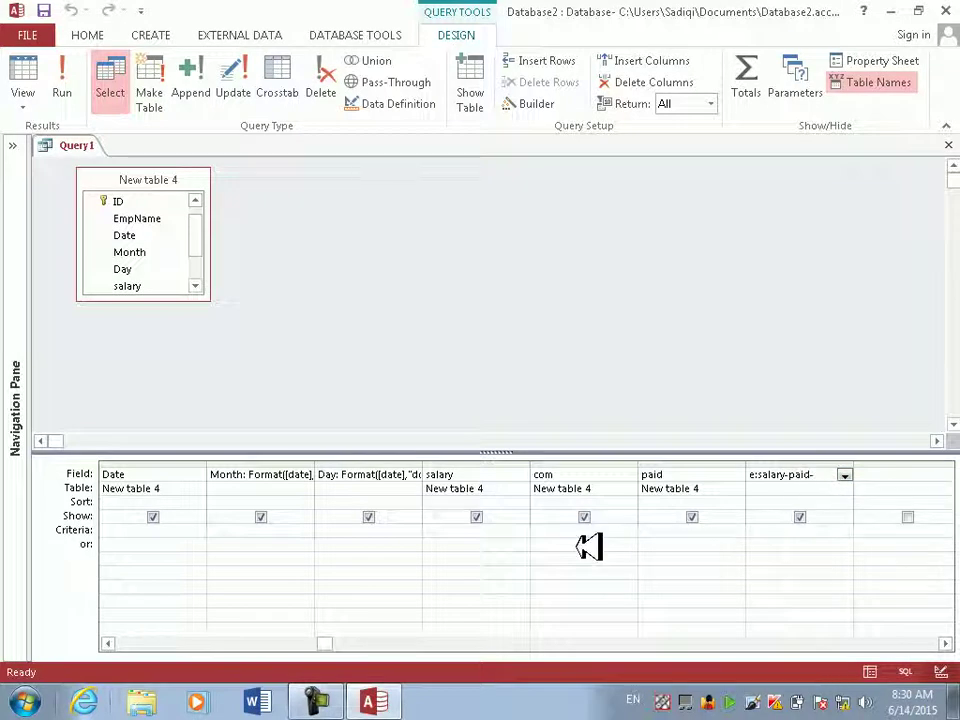
{"action": "key", "text": "BackSpace"}
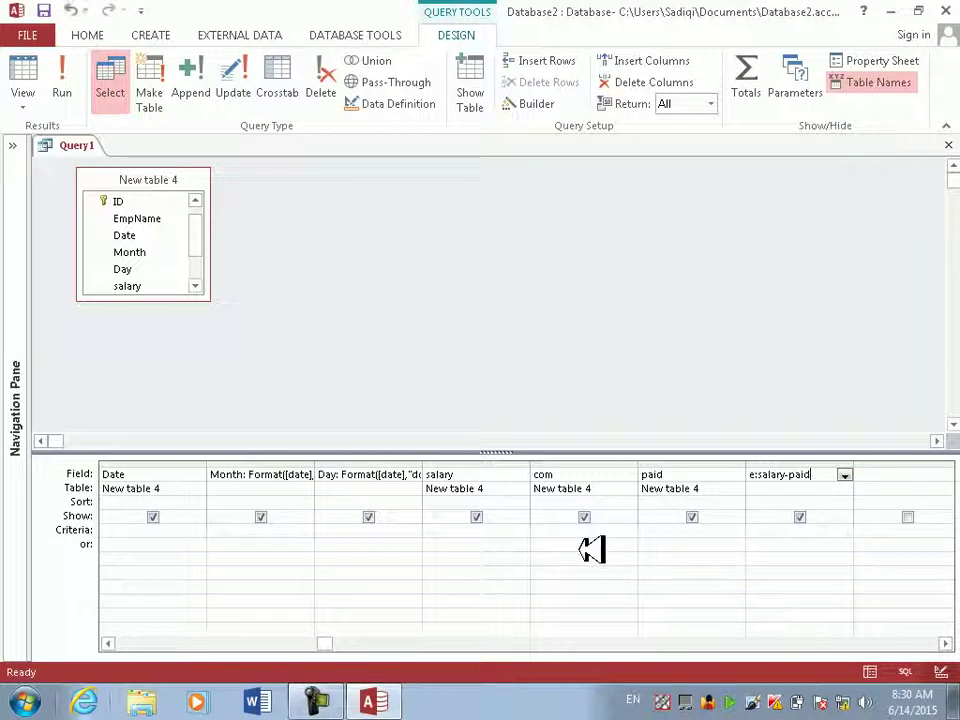
{"action": "left_click", "coordinate": [62, 85]}
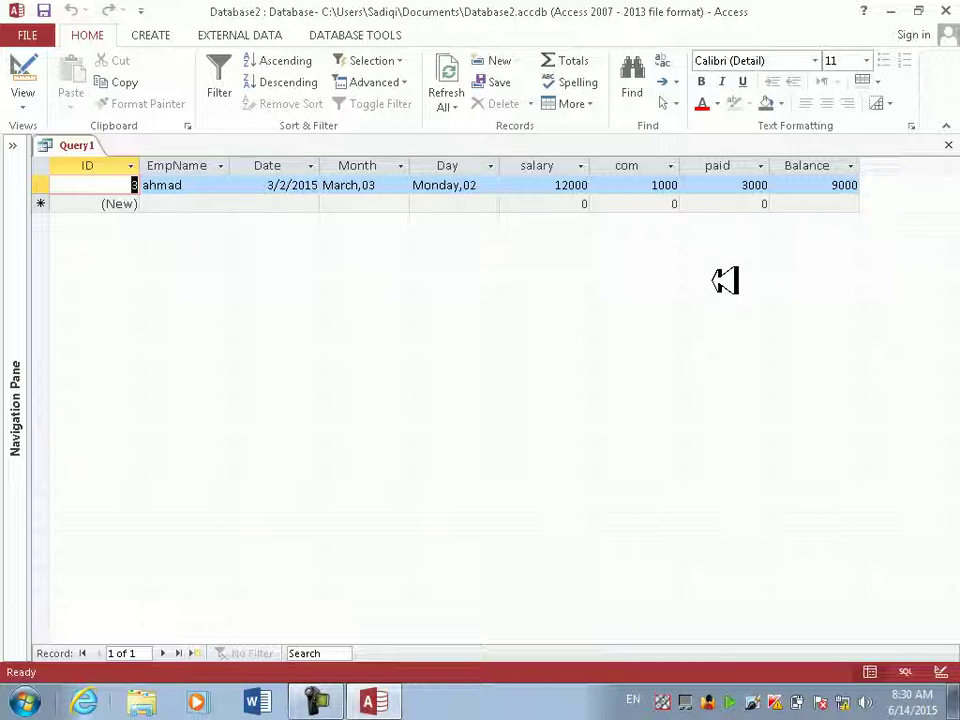
- Check the employee record's calculated Balance against its salary and com values
{"action": "left_click", "coordinate": [630, 184]}
{"action": "left_click", "coordinate": [840, 186]}
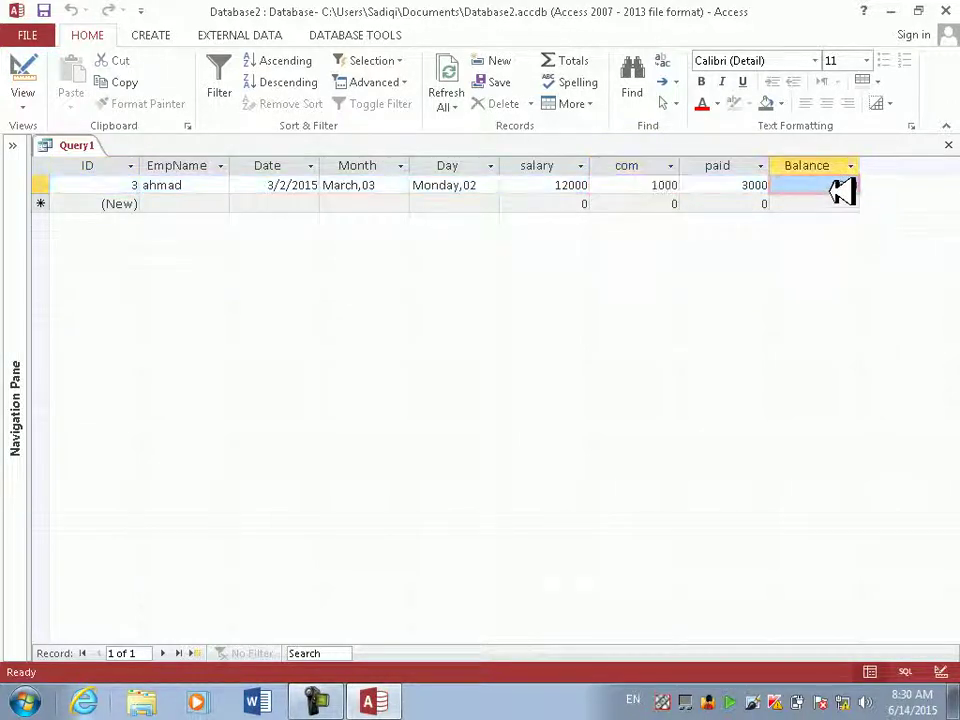
{"action": "double_click", "coordinate": [555, 185]}
{"action": "left_click", "coordinate": [664, 185]}
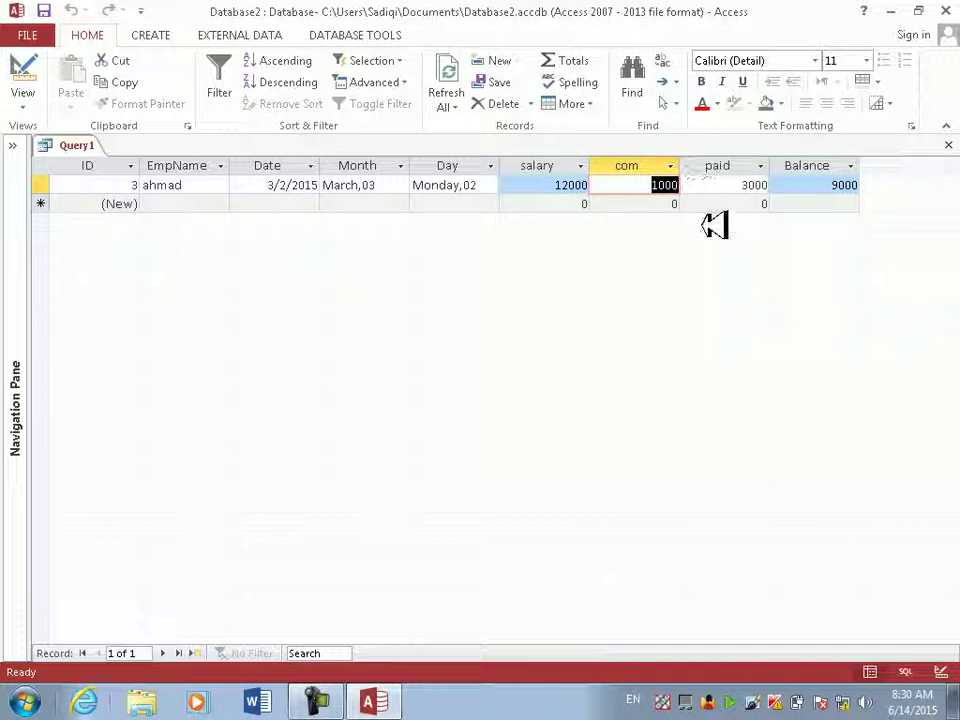
- Set the paid value in the existing employee record to 12000
{"action": "left_click", "coordinate": [760, 185]}
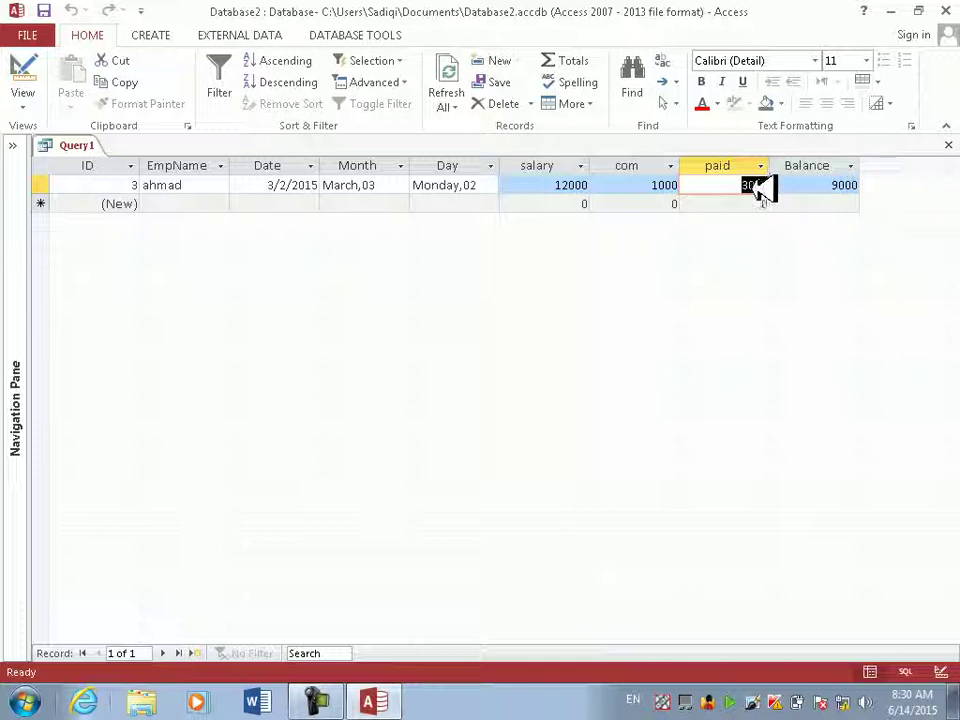
{"action": "key", "text": "Delete"}
{"action": "key", "text": "BackSpace"}
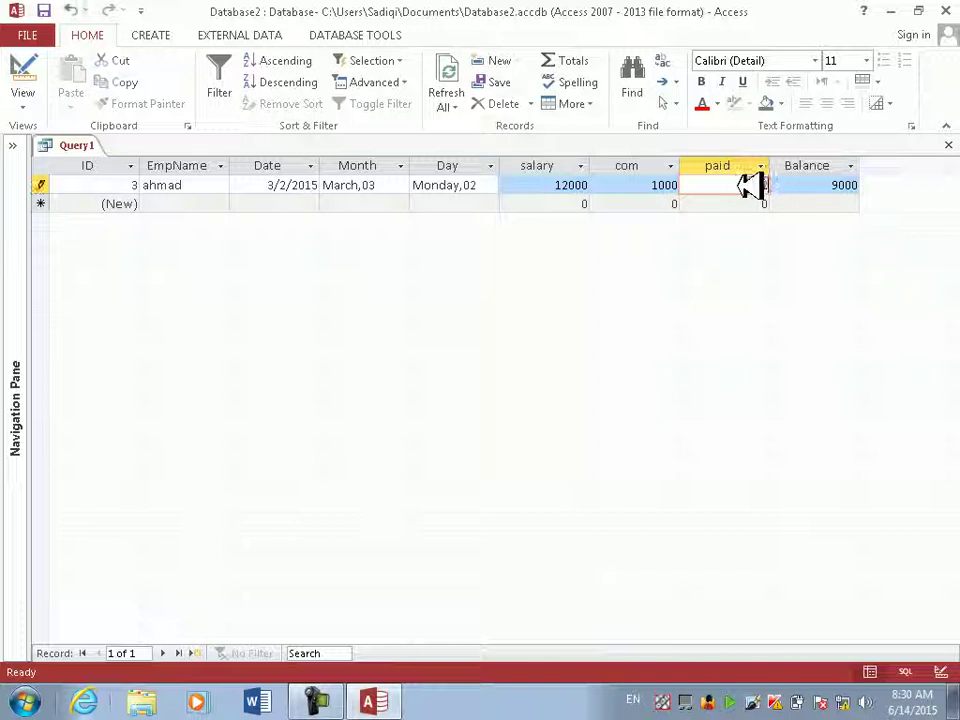
{"action": "key", "text": "Tab"}
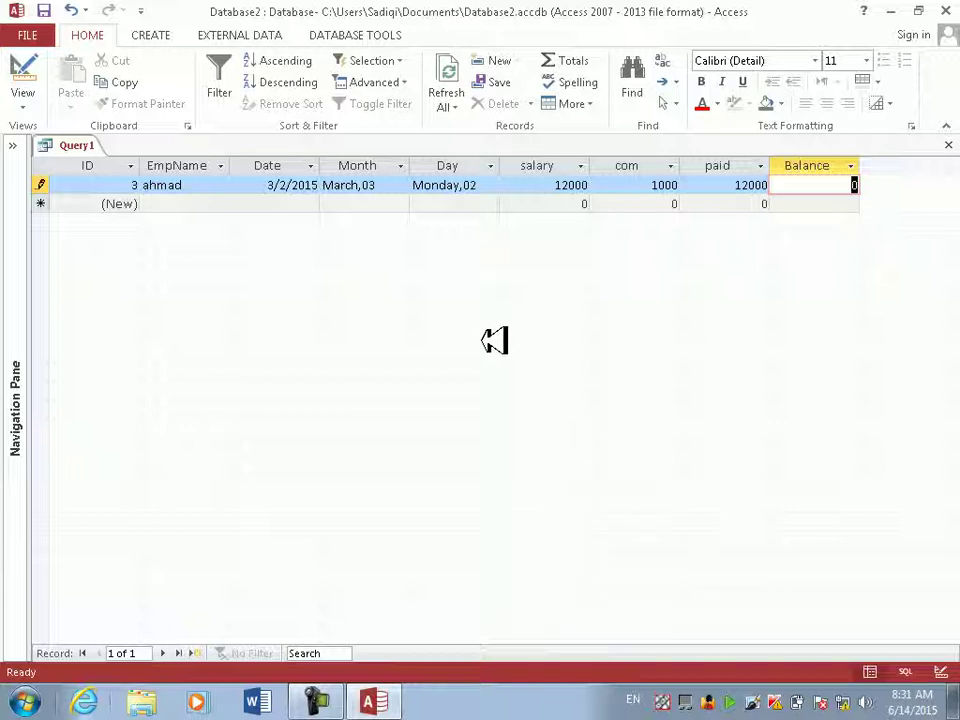
- Close Query1 without saving its design changes and show the list of database objects
{"action": "left_click", "coordinate": [950, 146]}
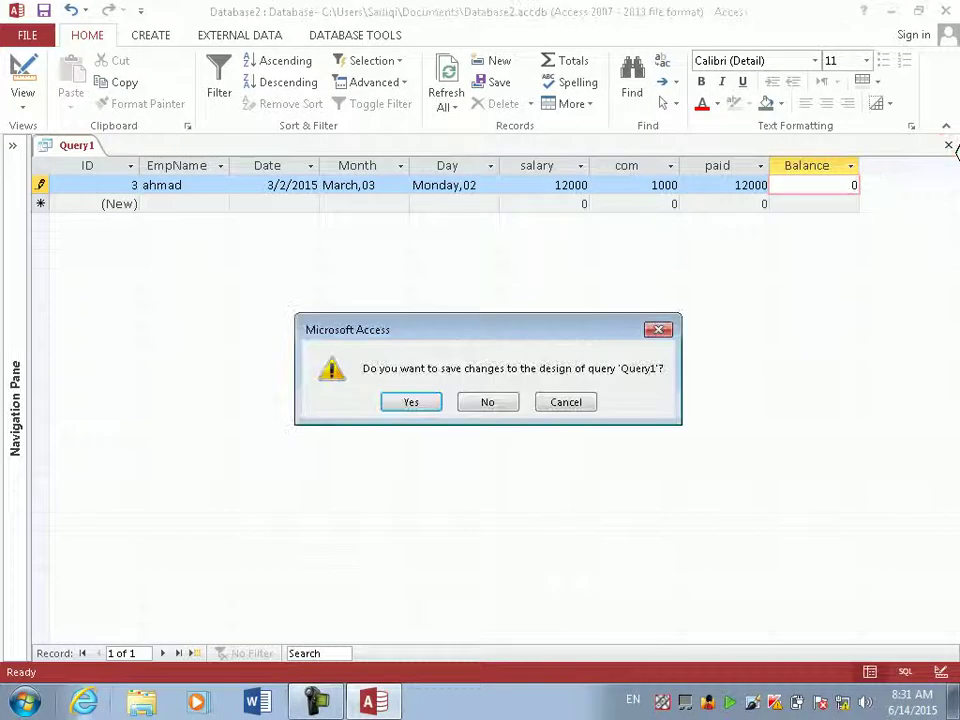
{"action": "left_click", "coordinate": [476, 401]}
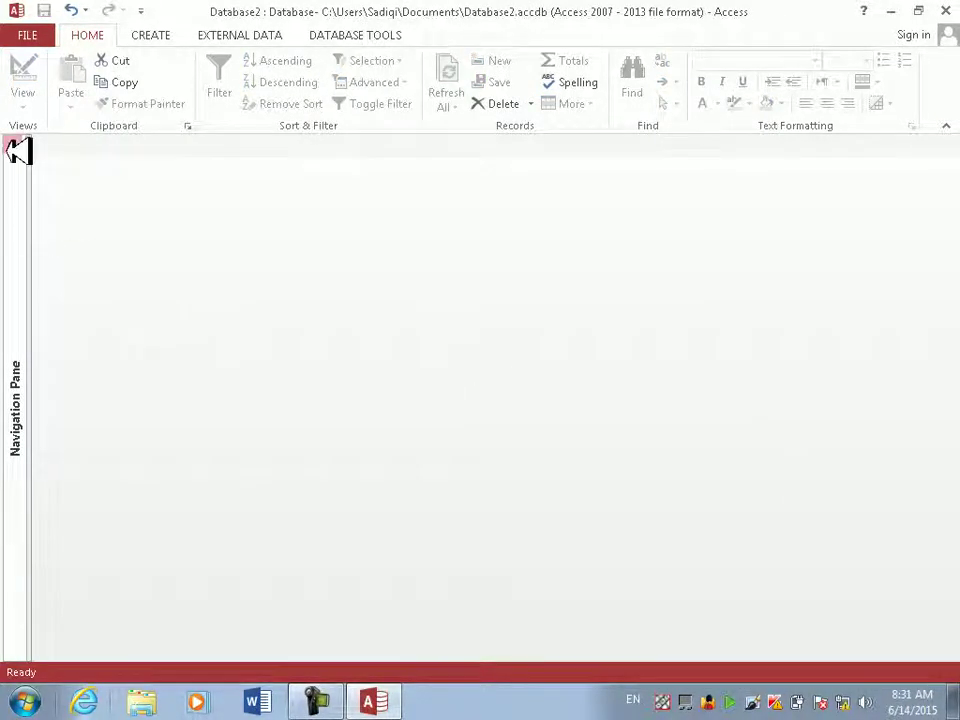
{"action": "left_click", "coordinate": [18, 150]}
- Open New table 4 in Design view
{"action": "left_click", "coordinate": [95, 345]}
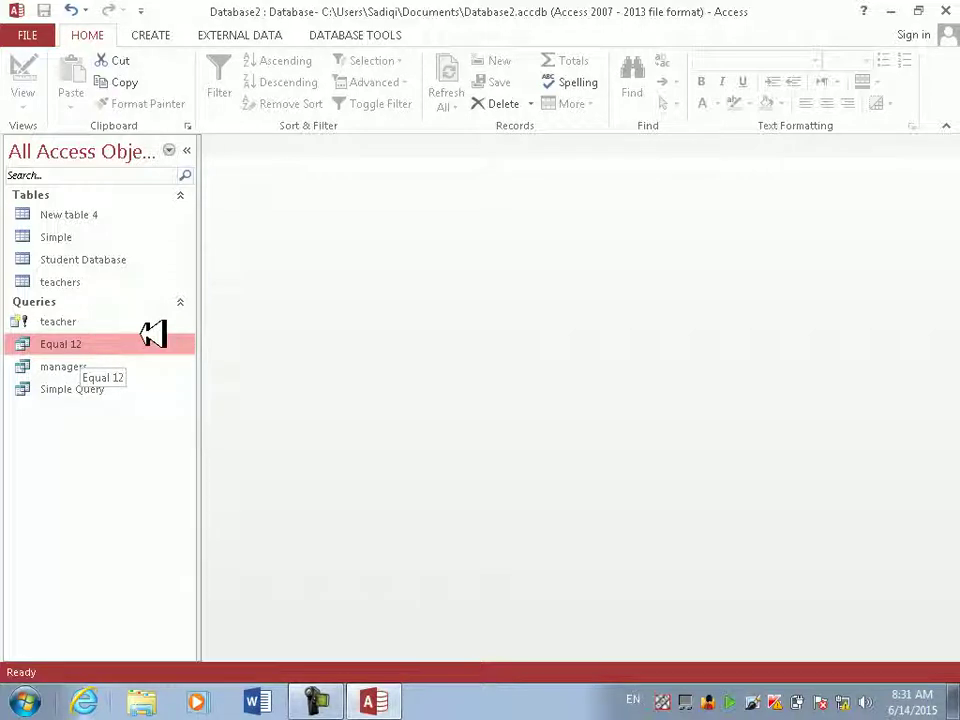
{"action": "left_click", "coordinate": [164, 323]}
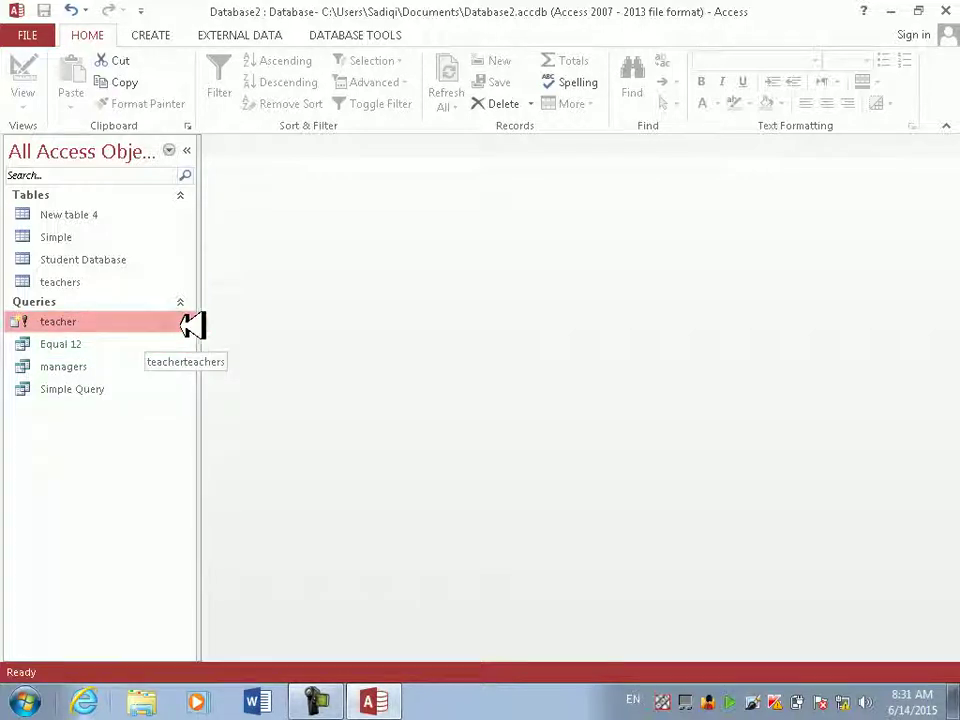
{"action": "left_click", "coordinate": [167, 341]}
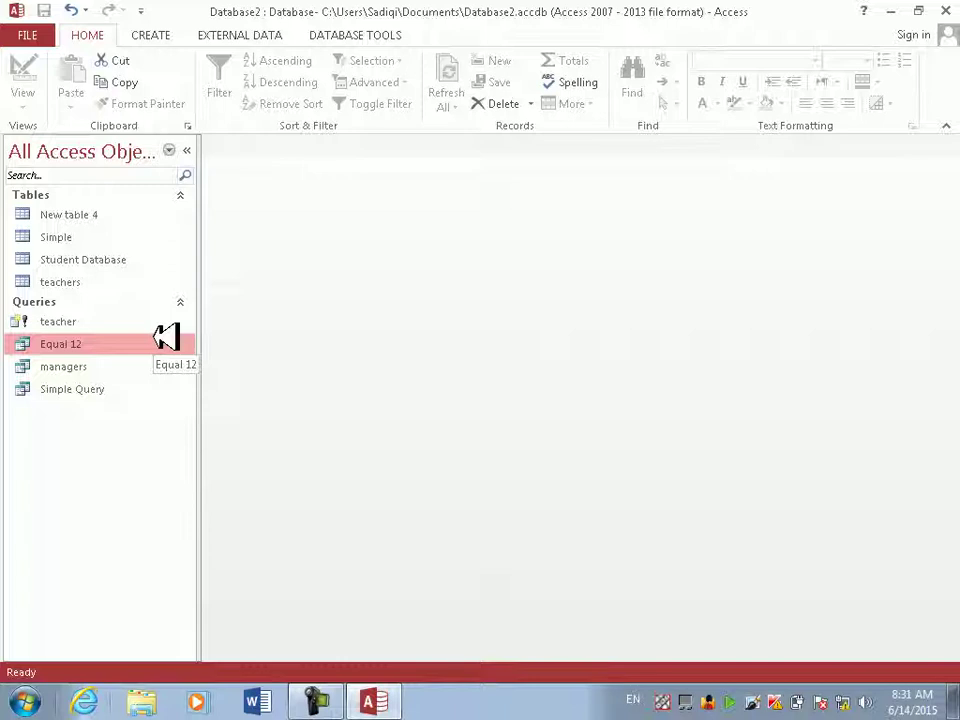
{"action": "left_click", "coordinate": [45, 272]}
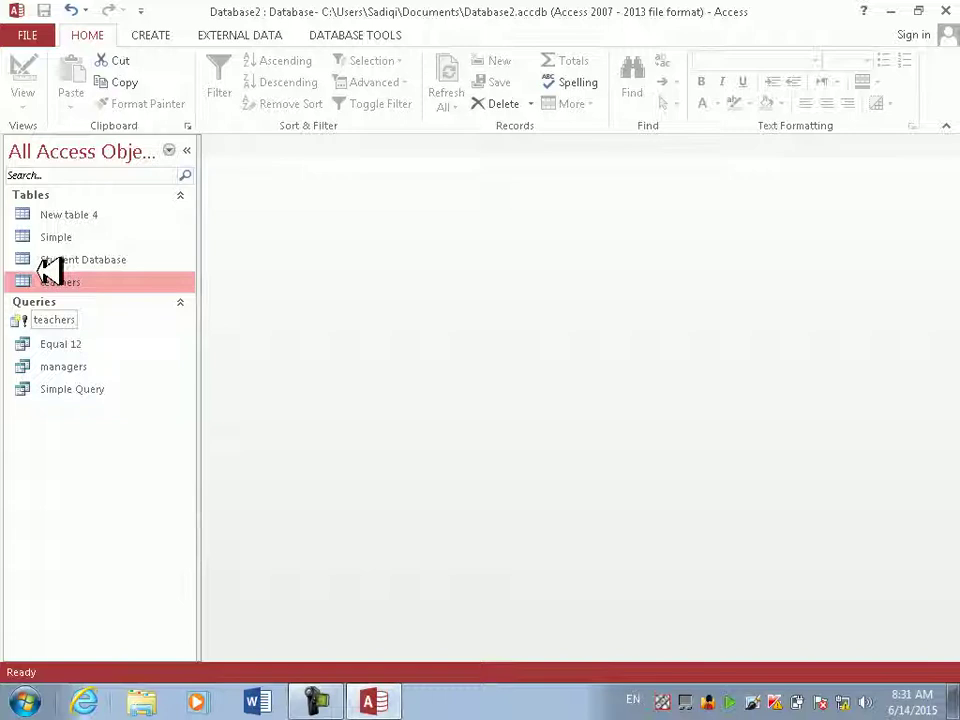
{"action": "left_click", "coordinate": [52, 261]}
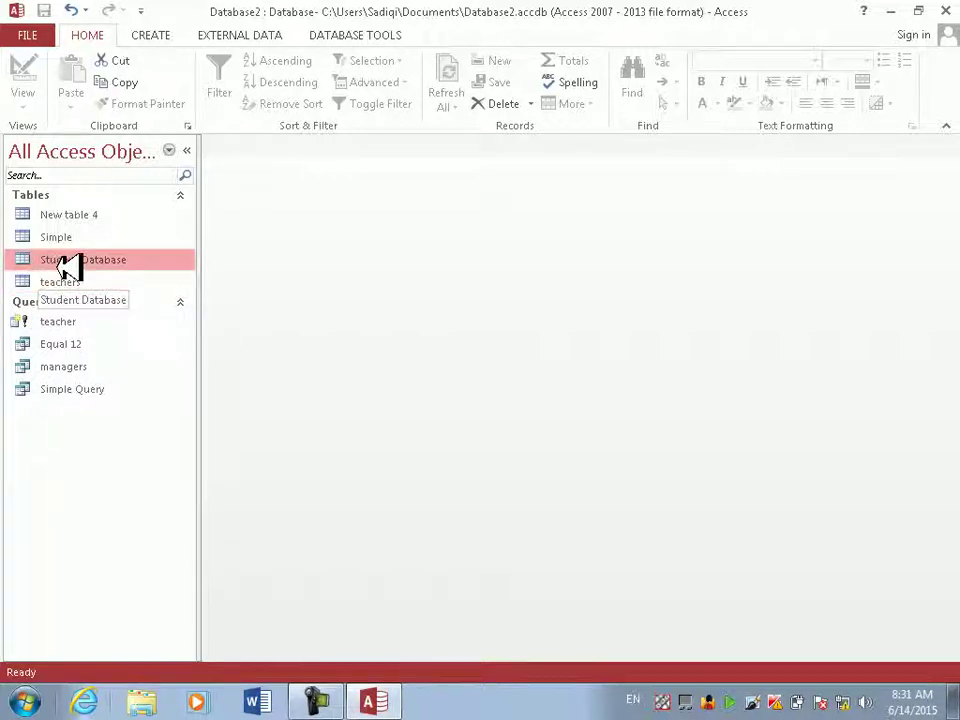
{"action": "left_click", "coordinate": [92, 216]}
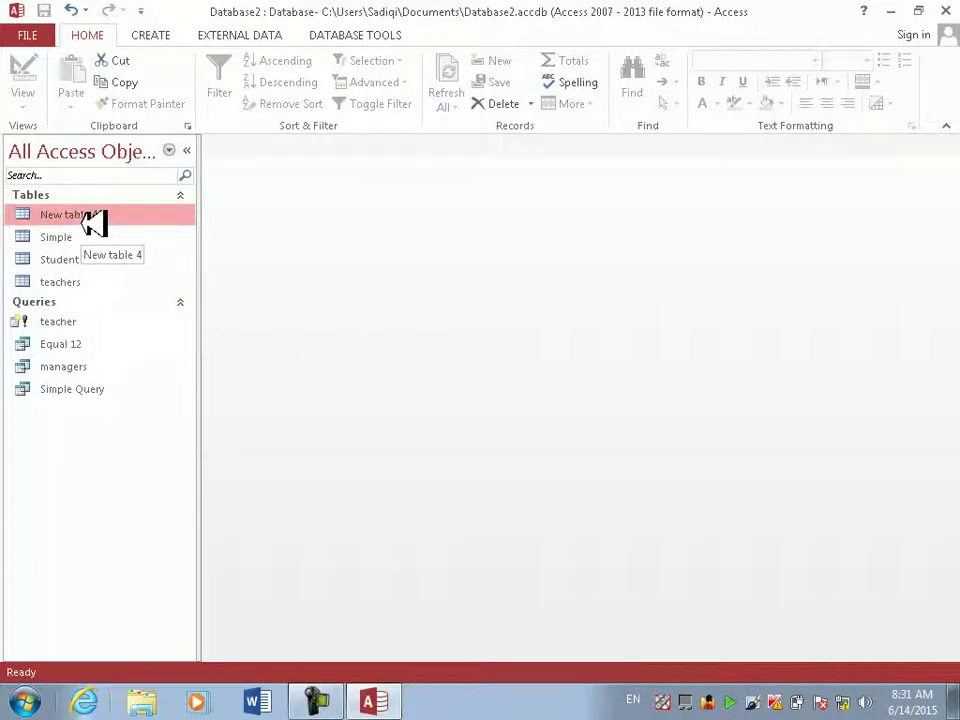
{"action": "right_click", "coordinate": [92, 216]}
{"action": "left_click", "coordinate": [128, 254]}
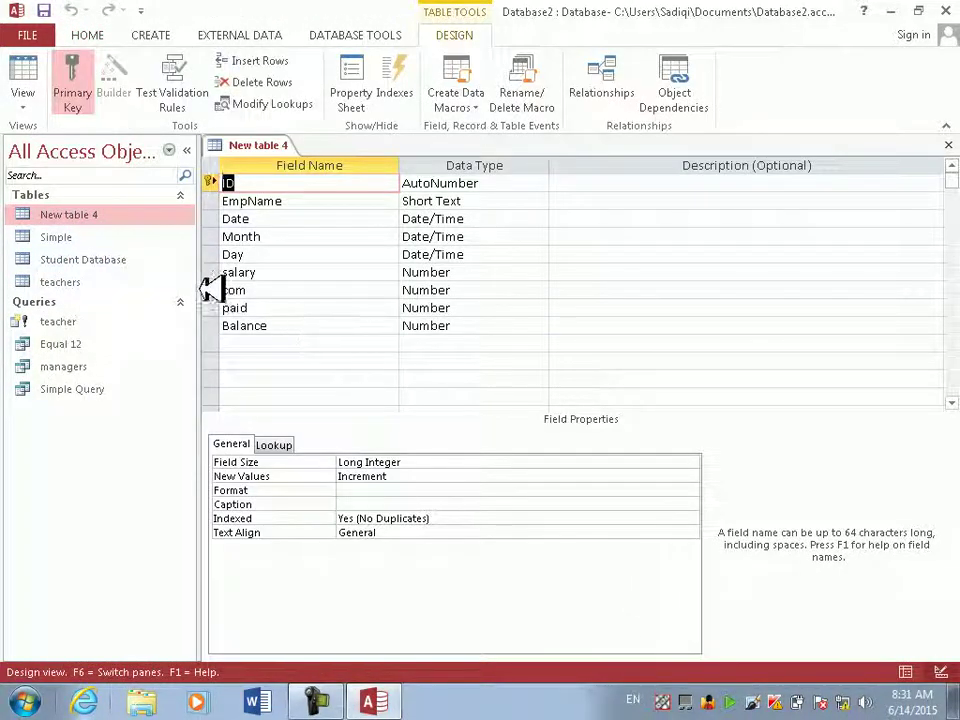
- Insert a new field named Expended with the Number data type between salary and com
{"action": "right_click", "coordinate": [264, 291]}
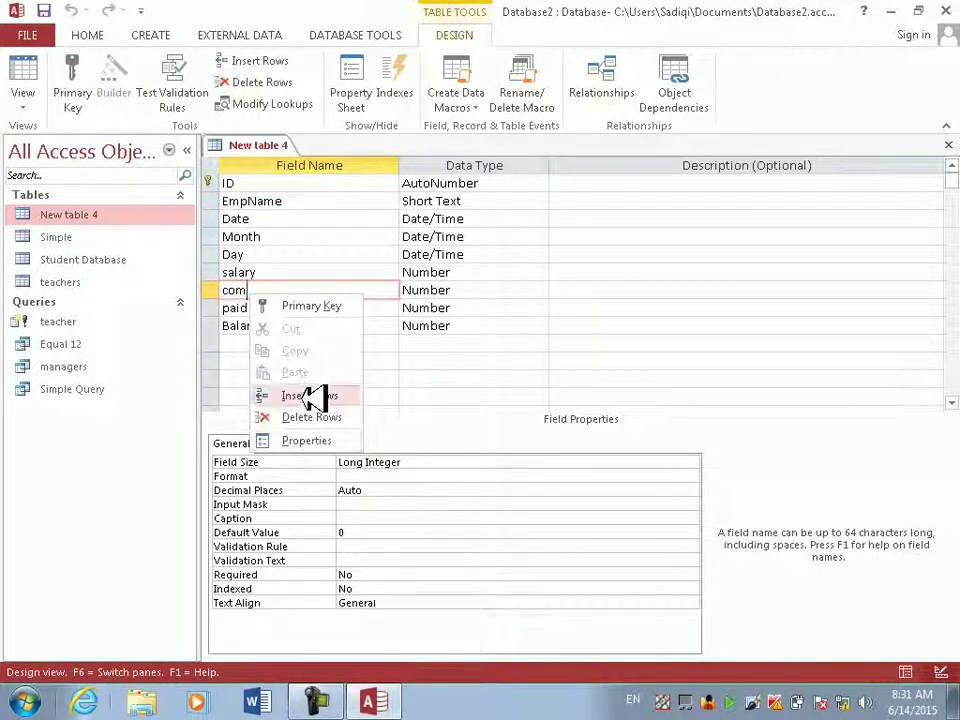
{"action": "left_click", "coordinate": [311, 395]}
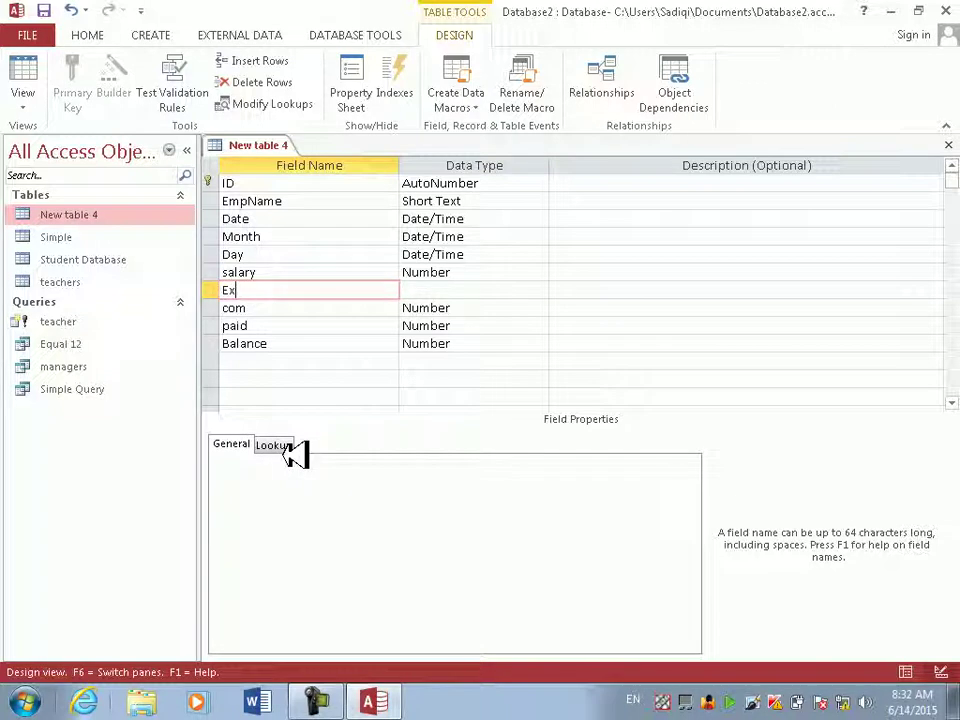
{"action": "type", "text": "ended"}
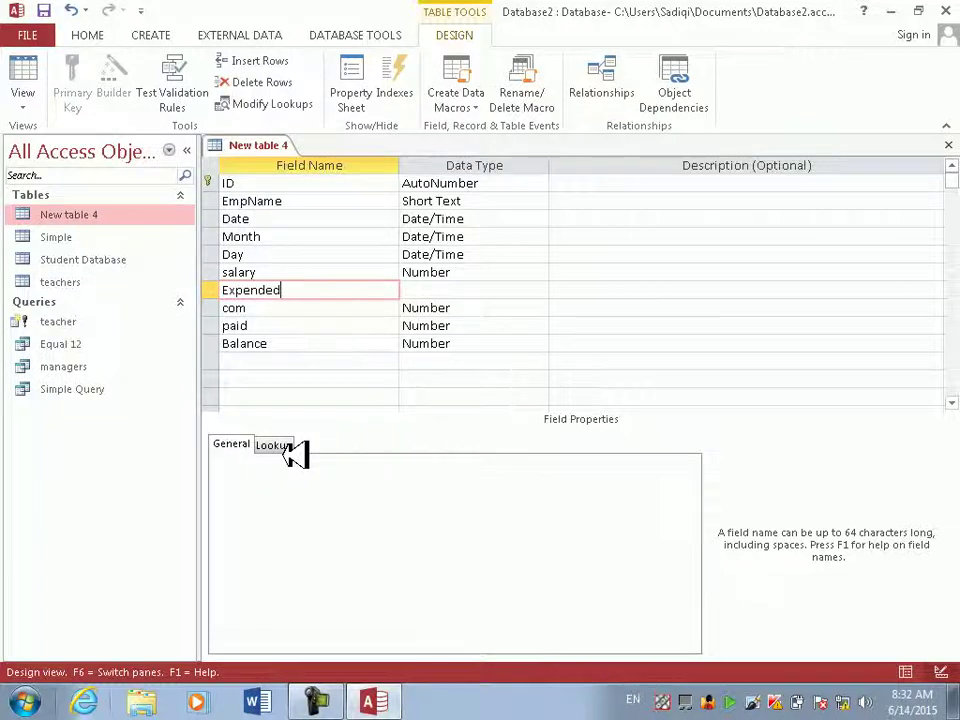
{"action": "key", "text": "Tab"}
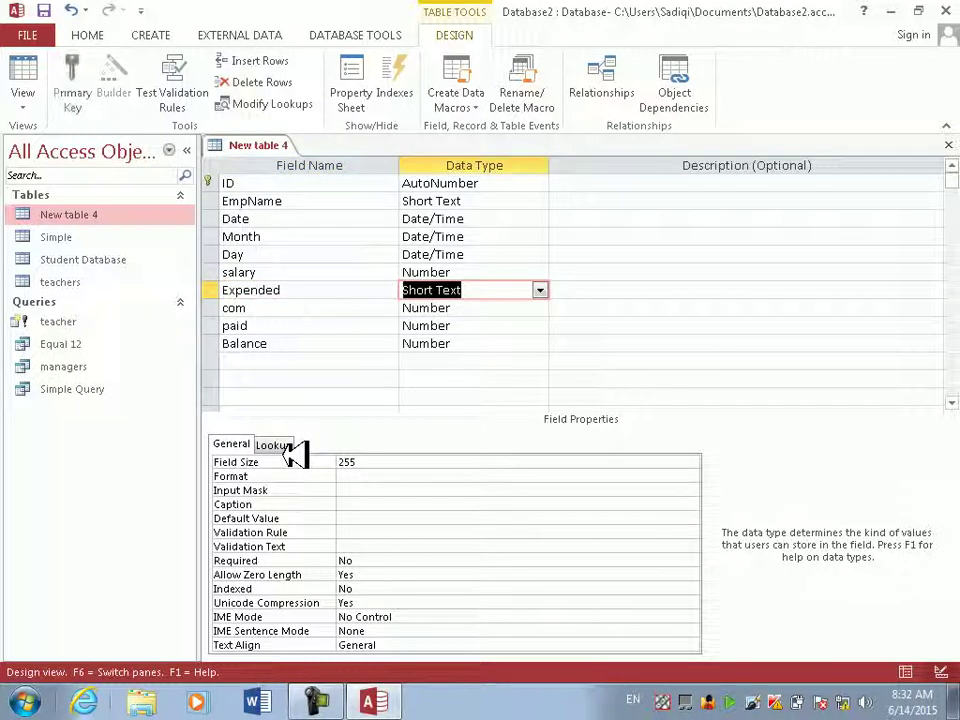
{"action": "type", "text": "number"}
{"action": "key", "text": "Tab"}
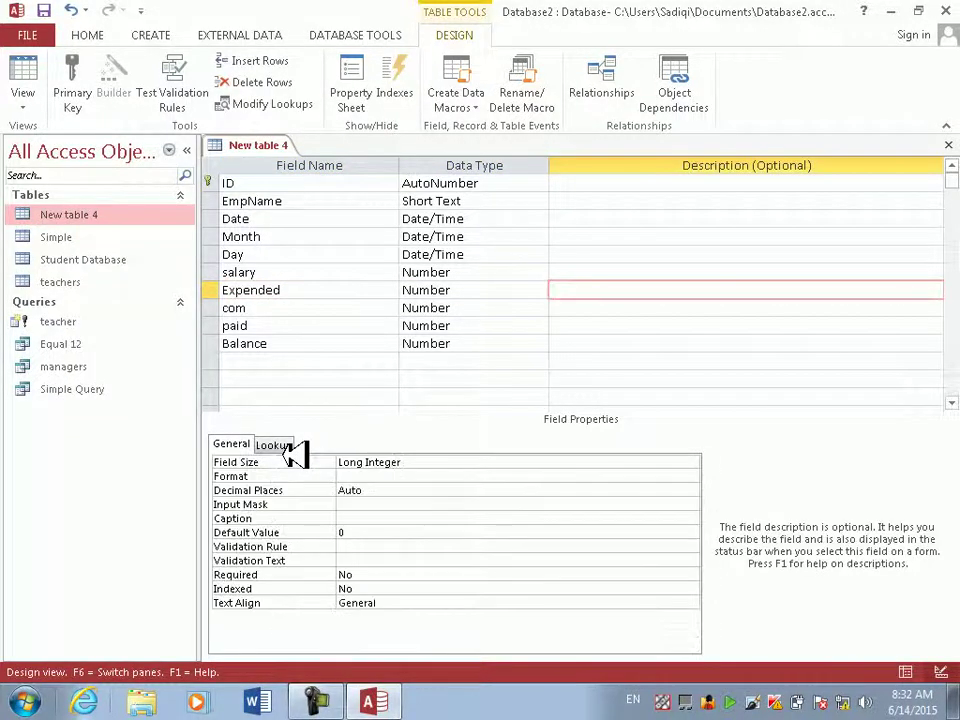
- Insert a new field named Txt with the Number data type between salary and Expended
{"action": "right_click", "coordinate": [321, 289]}
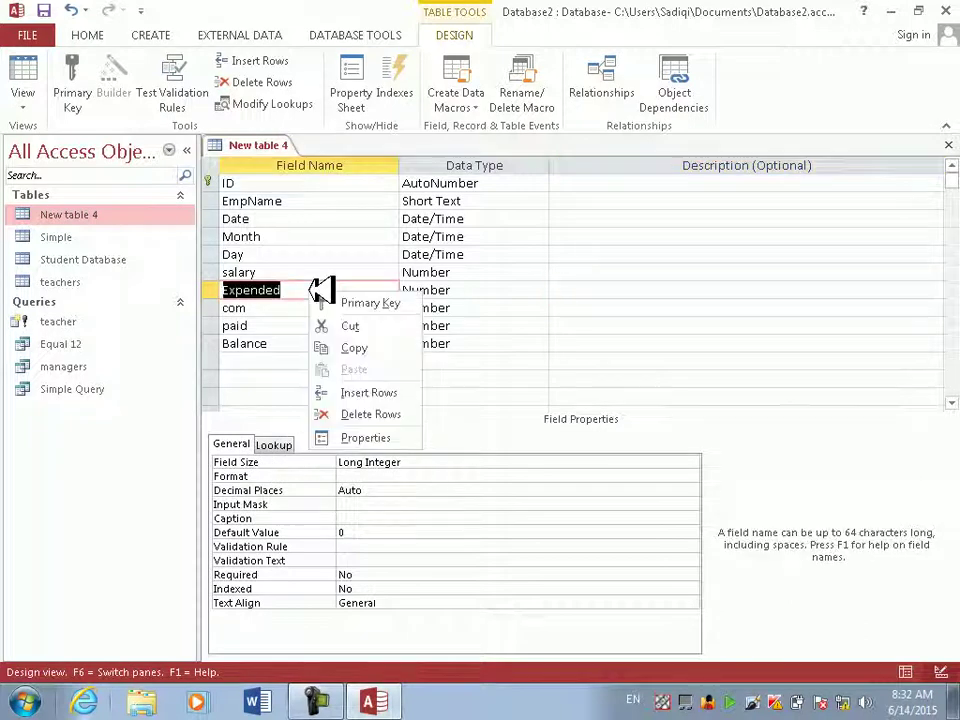
{"action": "left_click", "coordinate": [377, 392]}
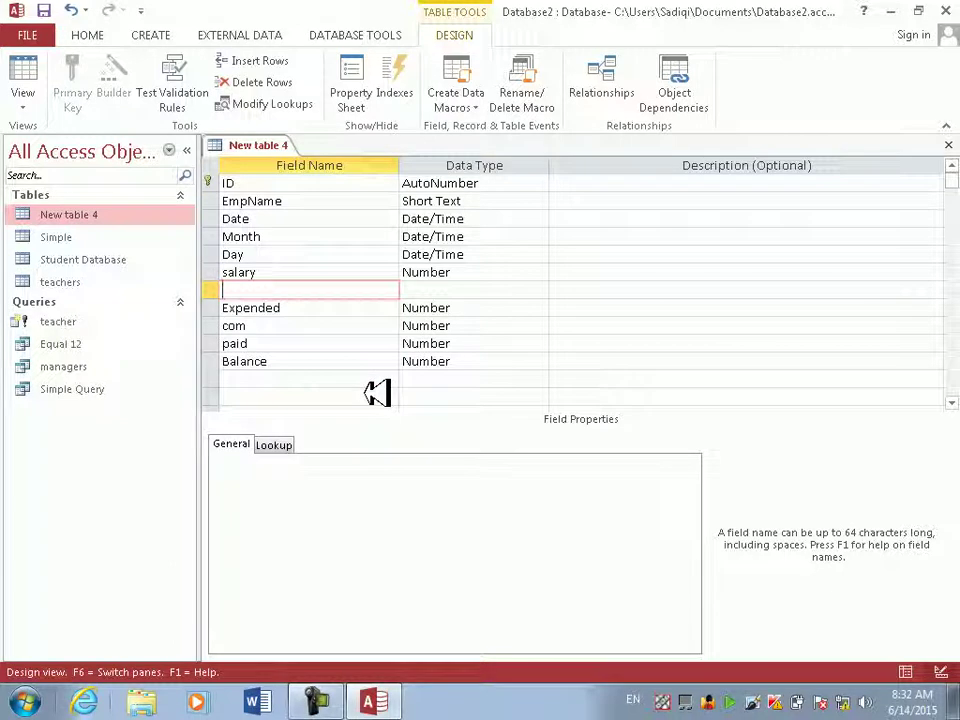
{"action": "key", "text": "BackSpace"}
{"action": "key", "text": "BackSpace"}
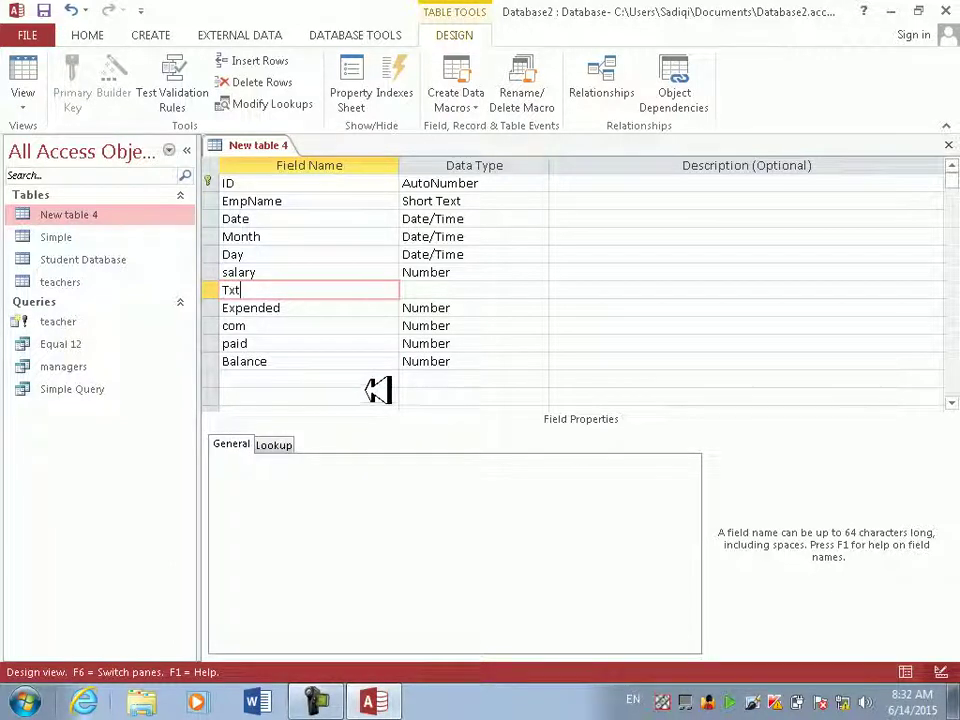
{"action": "left_click", "coordinate": [456, 274]}
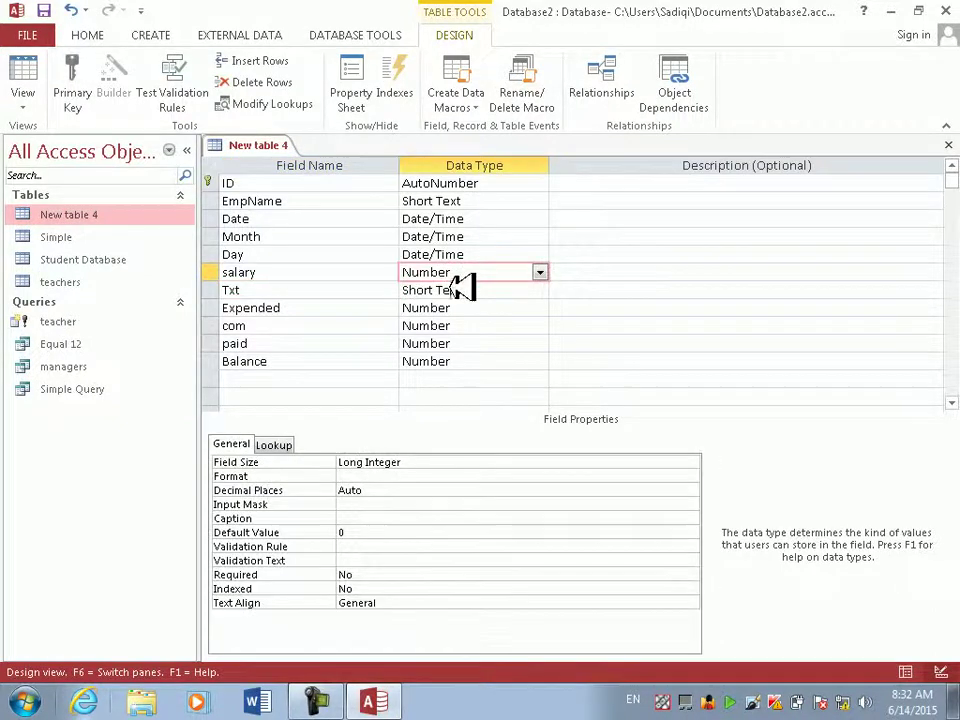
{"action": "left_click", "coordinate": [459, 288]}
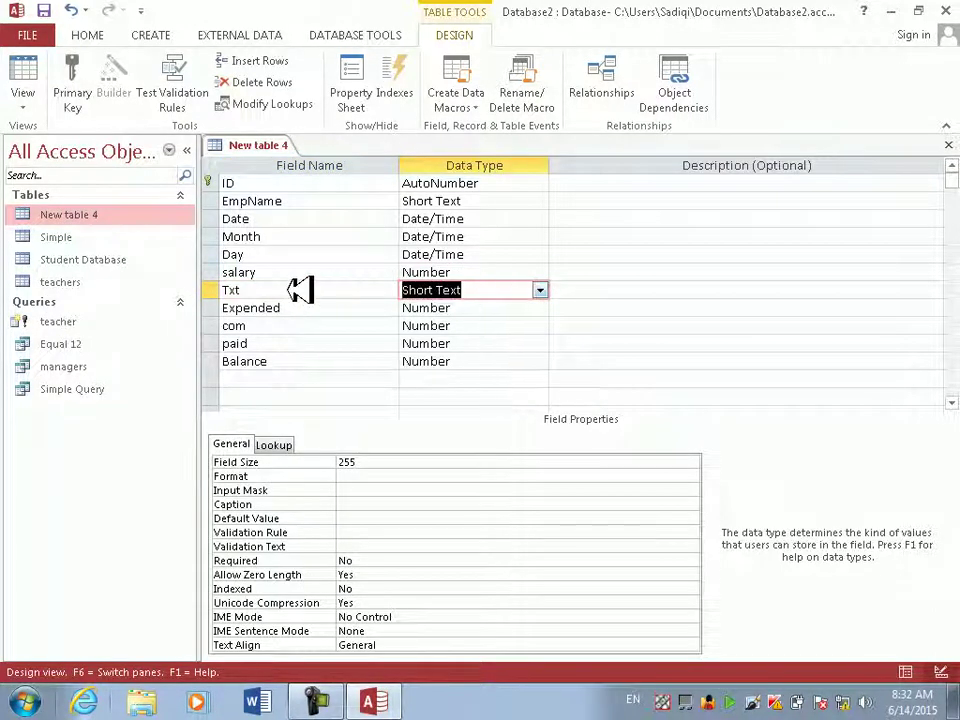
{"action": "type", "text": "number"}
{"action": "left_click", "coordinate": [408, 326]}
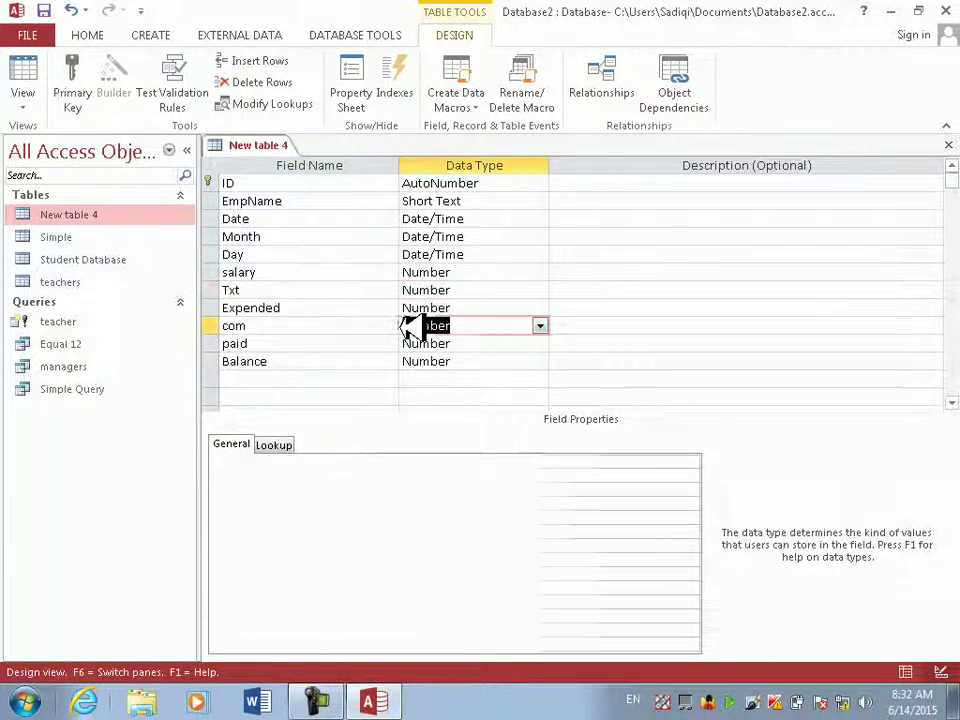
- Save the New table 4 design and check its Month, Day and Txt fields in Datasheet view with the object list collapsed
{"action": "left_click", "coordinate": [35, 75]}
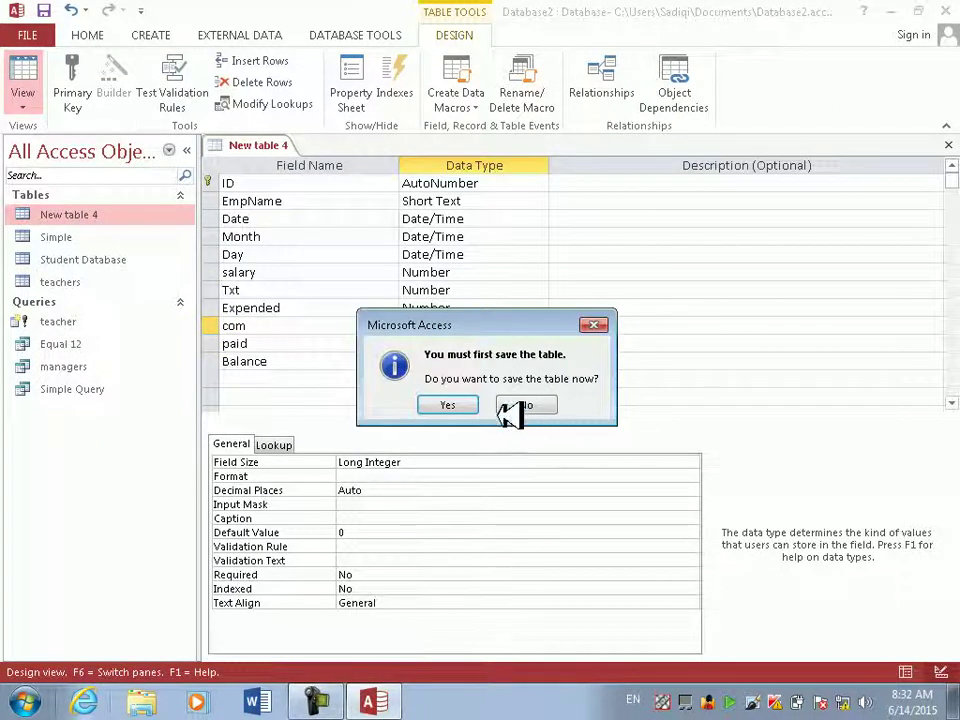
{"action": "left_click", "coordinate": [452, 405]}
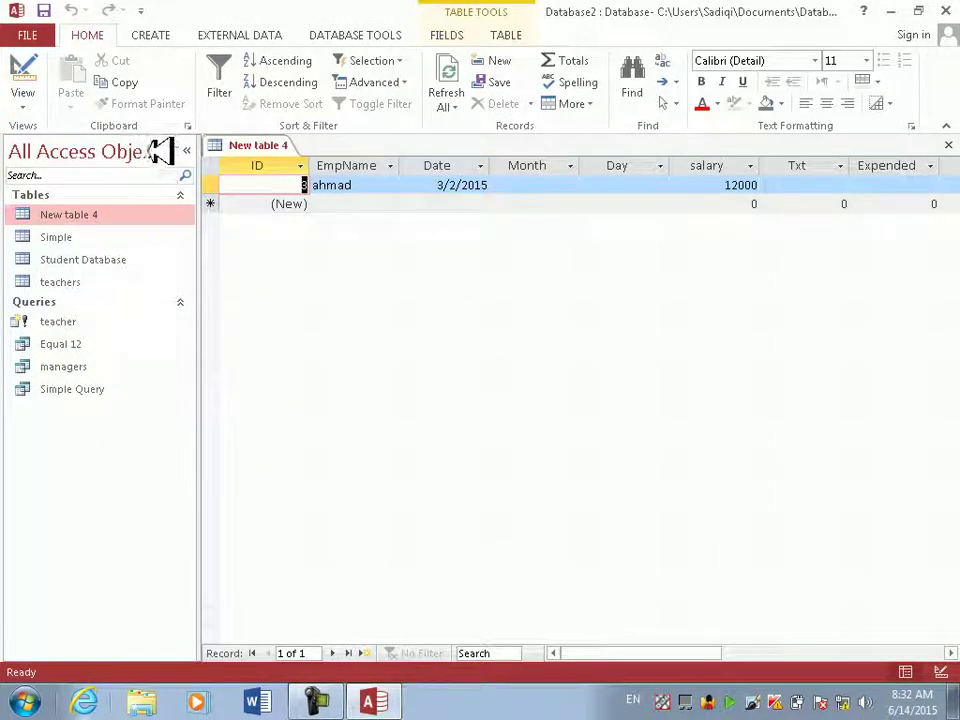
{"action": "left_click", "coordinate": [187, 150]}
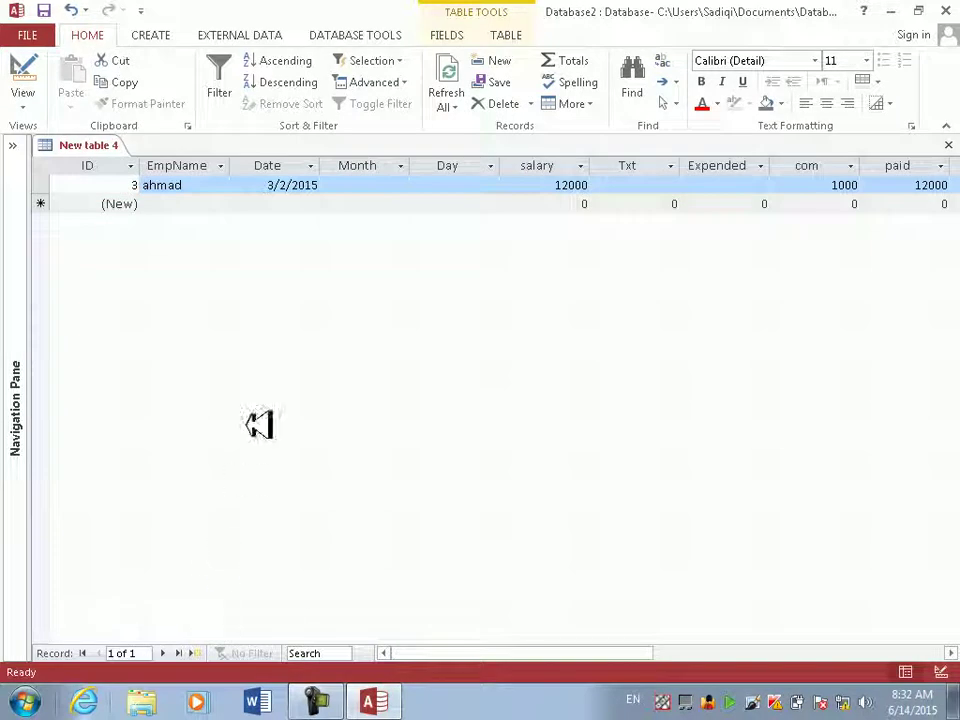
{"action": "left_click", "coordinate": [380, 187]}
{"action": "left_click", "coordinate": [381, 187]}
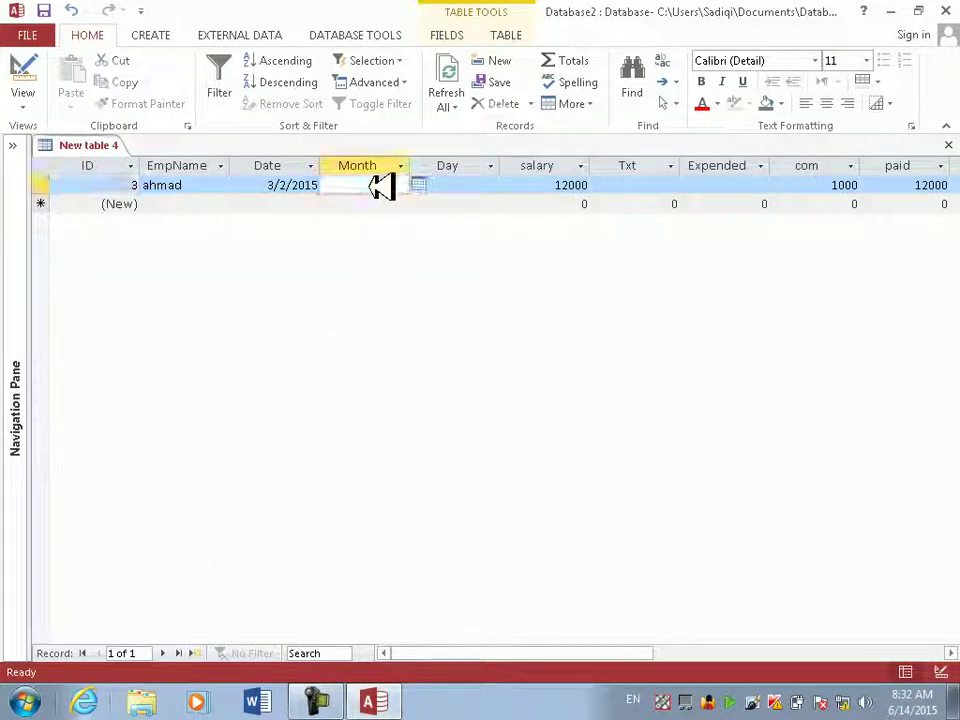
{"action": "left_click", "coordinate": [490, 185]}
{"action": "left_click", "coordinate": [630, 186]}
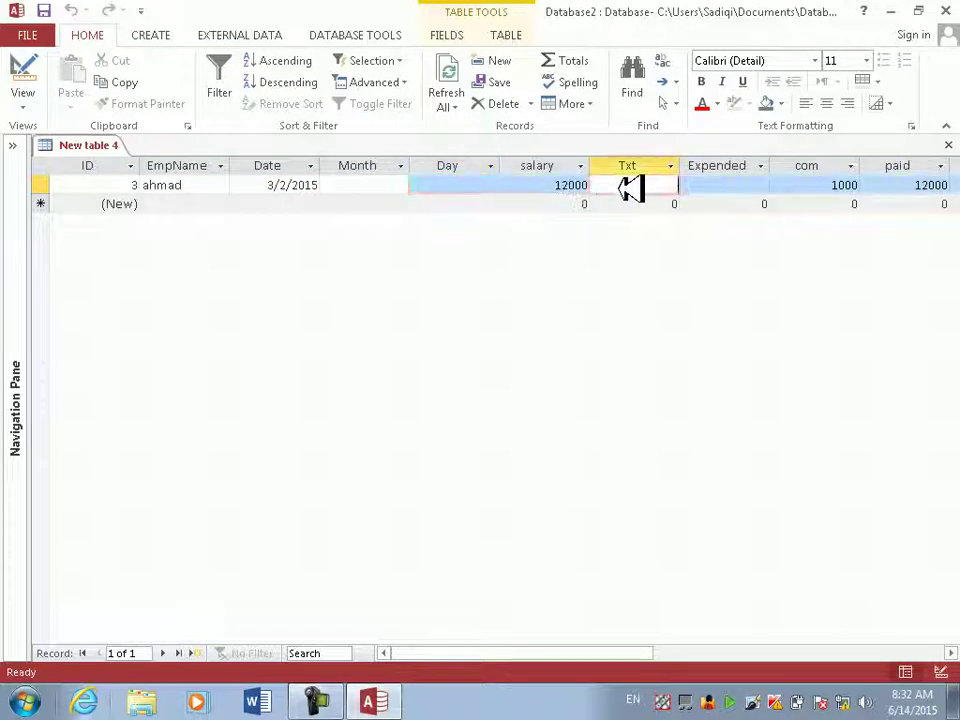
- Close New table 4 and create a new query in Design view with New table 4 as its source
{"action": "left_click", "coordinate": [14, 66]}
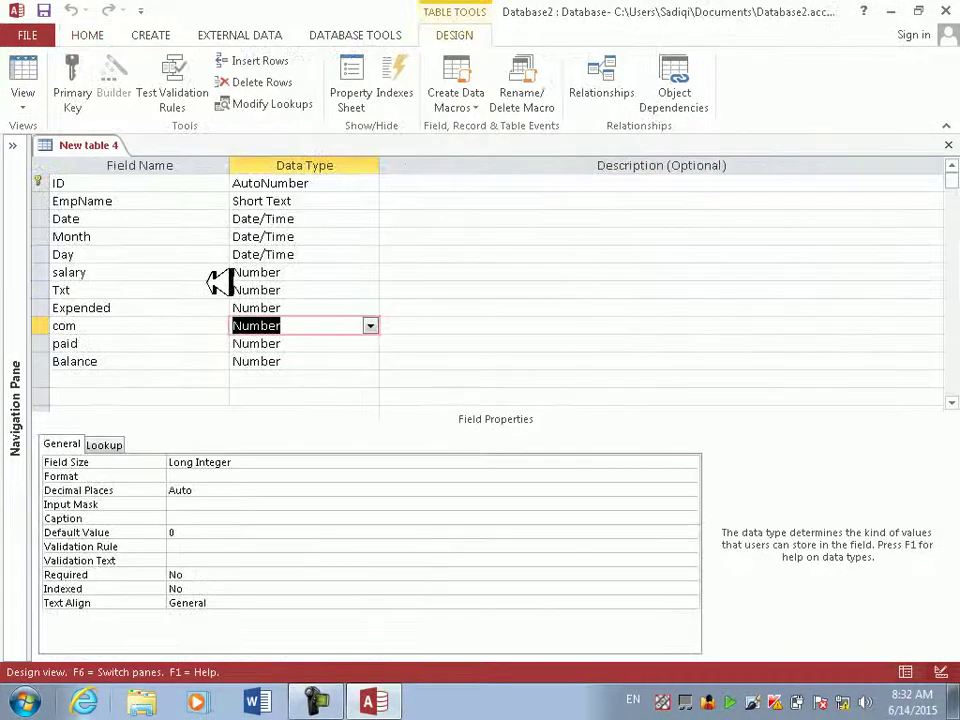
{"action": "left_click", "coordinate": [948, 145]}
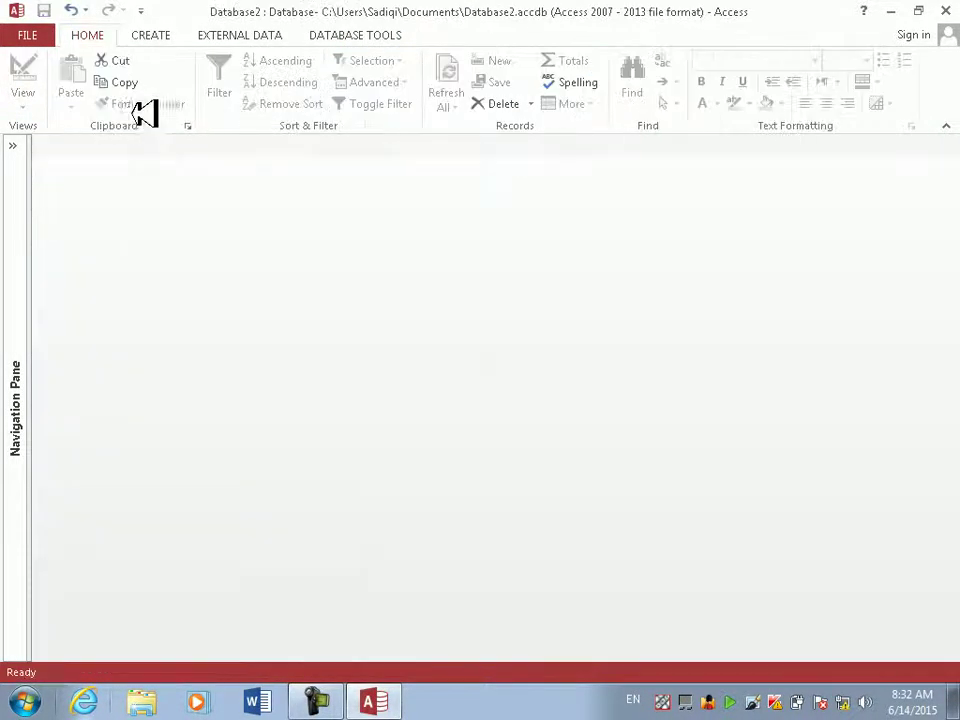
{"action": "left_click", "coordinate": [150, 32]}
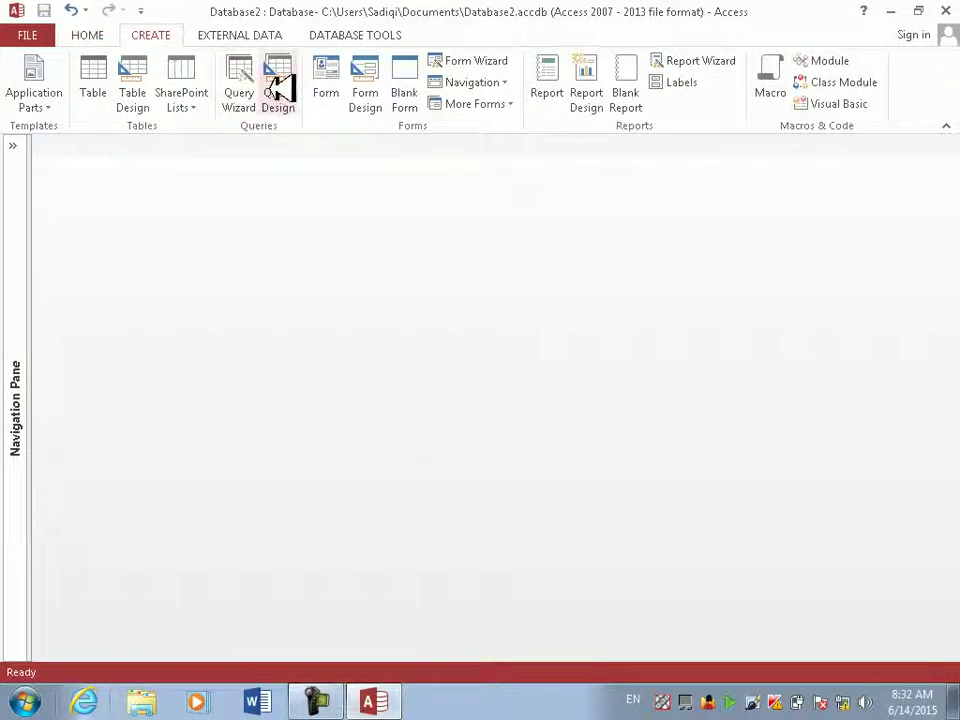
{"action": "left_click", "coordinate": [278, 88]}
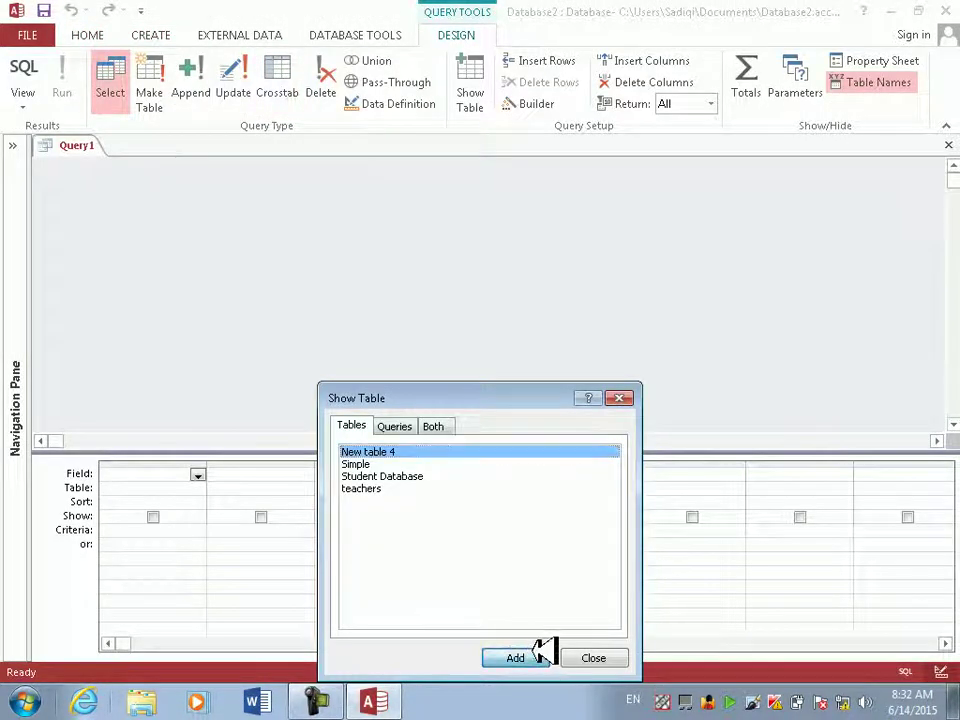
{"action": "left_click", "coordinate": [541, 657]}
{"action": "left_click", "coordinate": [610, 658]}
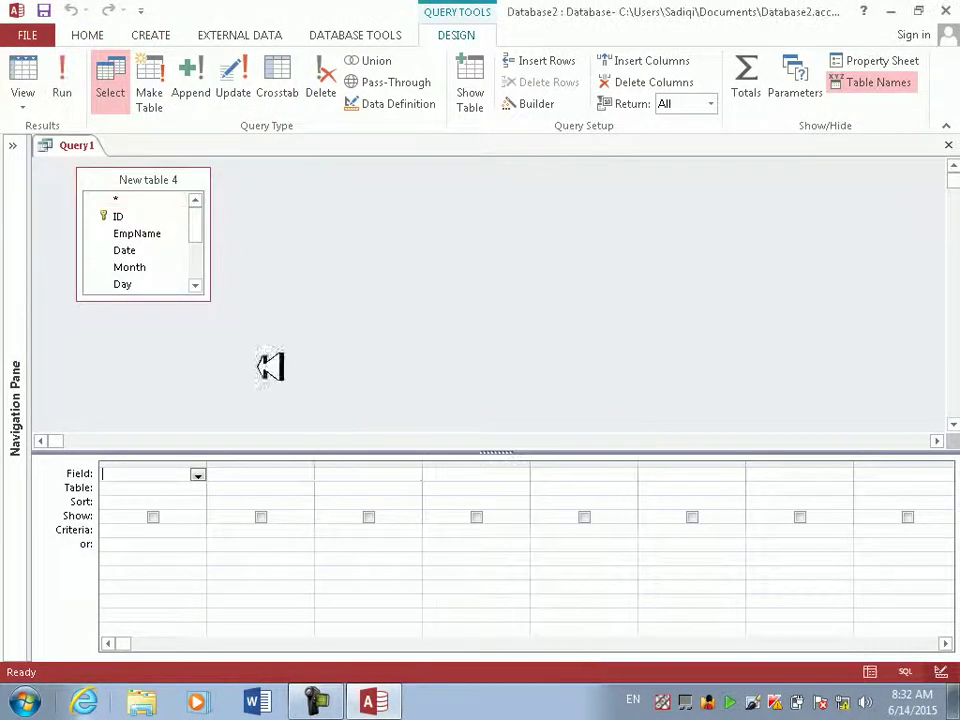
- Add all fields of New table 4 to the query design grid
{"action": "double_click", "coordinate": [147, 179]}
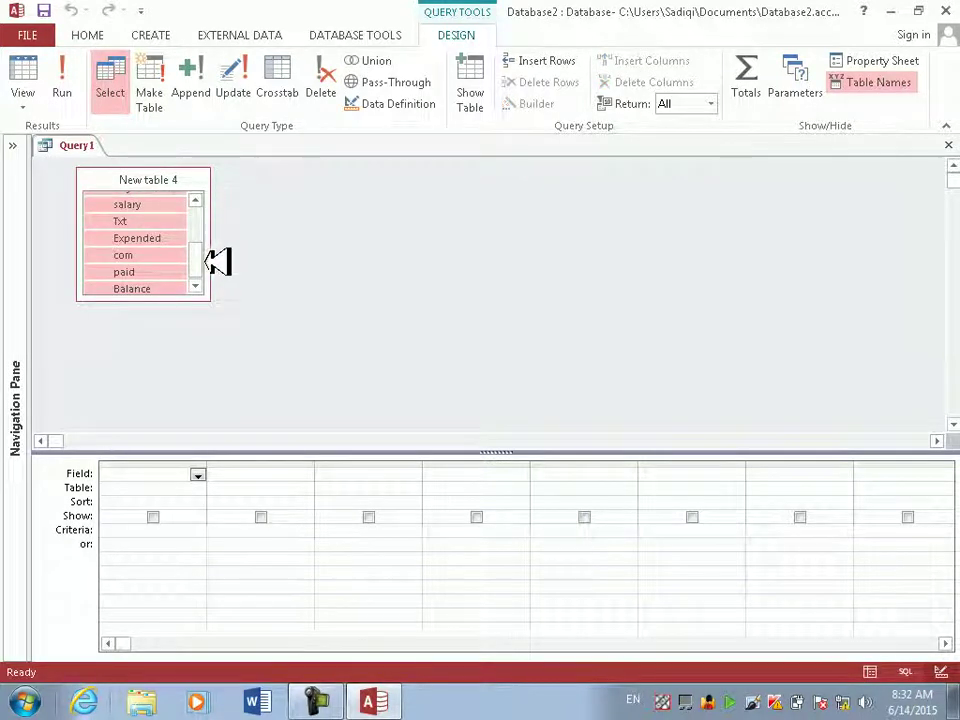
{"action": "left_click_drag", "start_coordinate": [207, 261], "coordinate": [199, 190]}
{"action": "left_click_drag", "start_coordinate": [147, 215], "coordinate": [141, 470]}
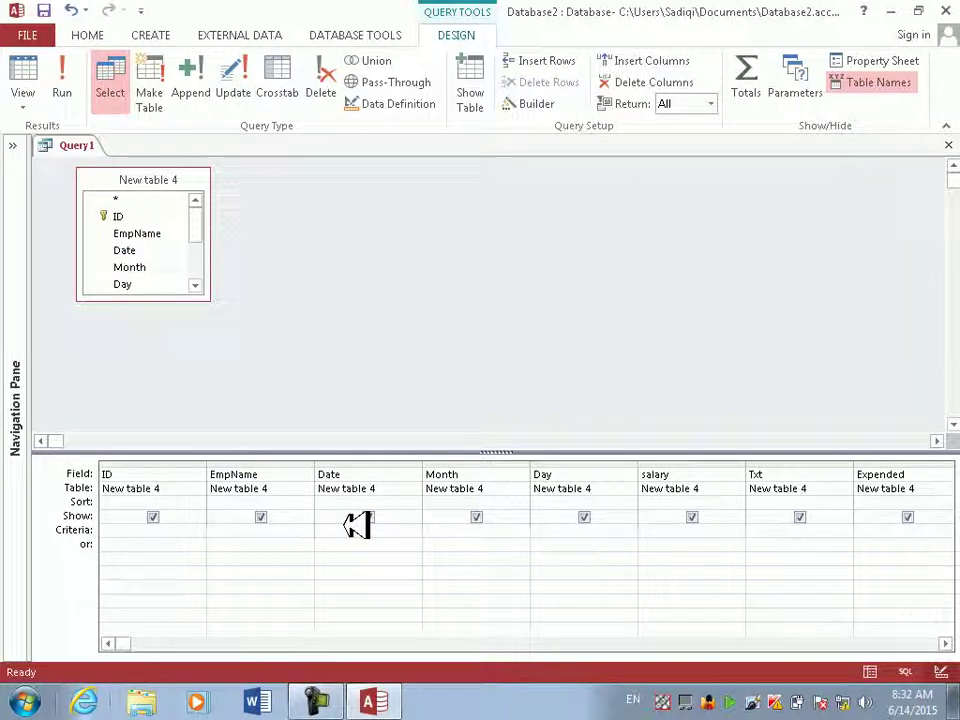
- Turn the Day column into a Format expression on the date that gives the weekday name and two-digit day
{"action": "left_click", "coordinate": [560, 475]}
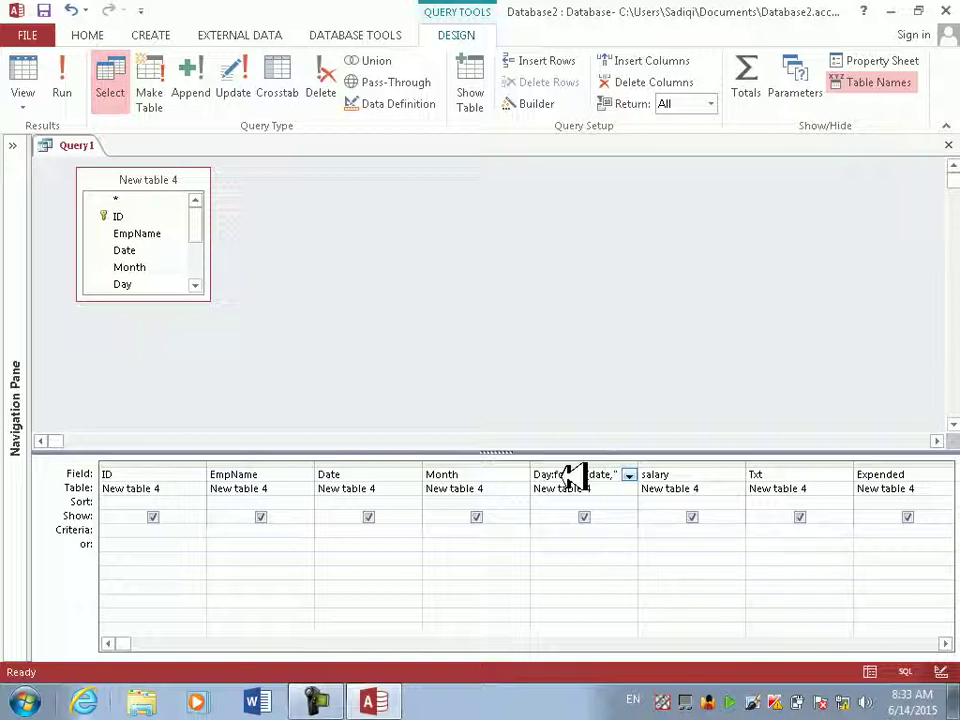
{"action": "type", "text": "mm"}
{"action": "type", "text": " dd"}
{"action": "key", "text": "Tab"}
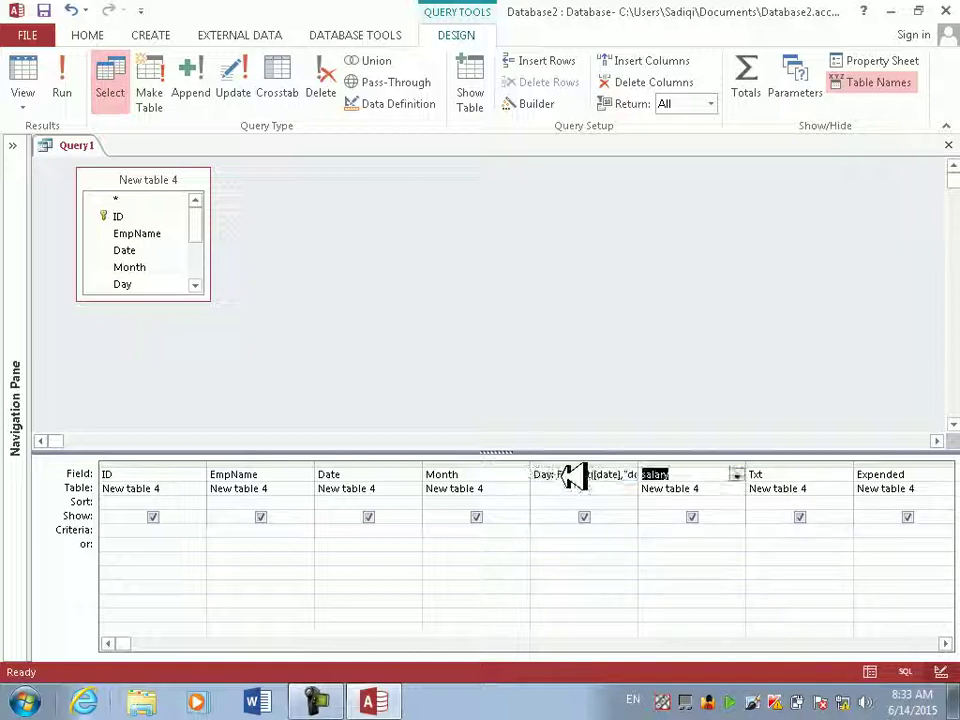
- Turn the Month column into a Format expression on the date giving the full month name and two-digit month, and run the query
{"action": "left_click", "coordinate": [473, 475]}
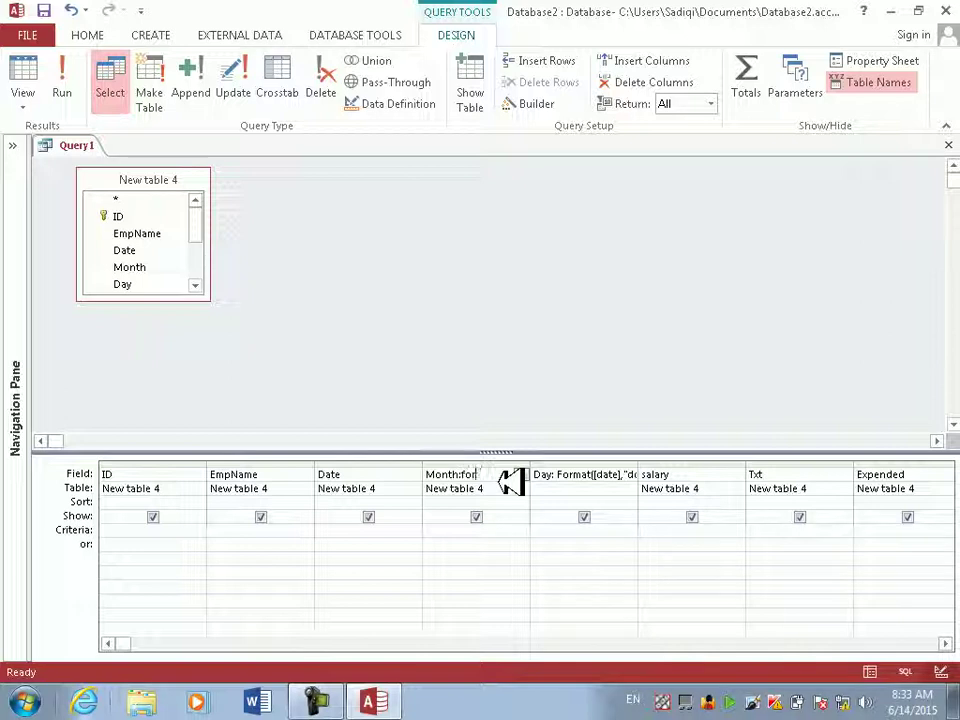
{"action": "type", "text": ":format(date"}
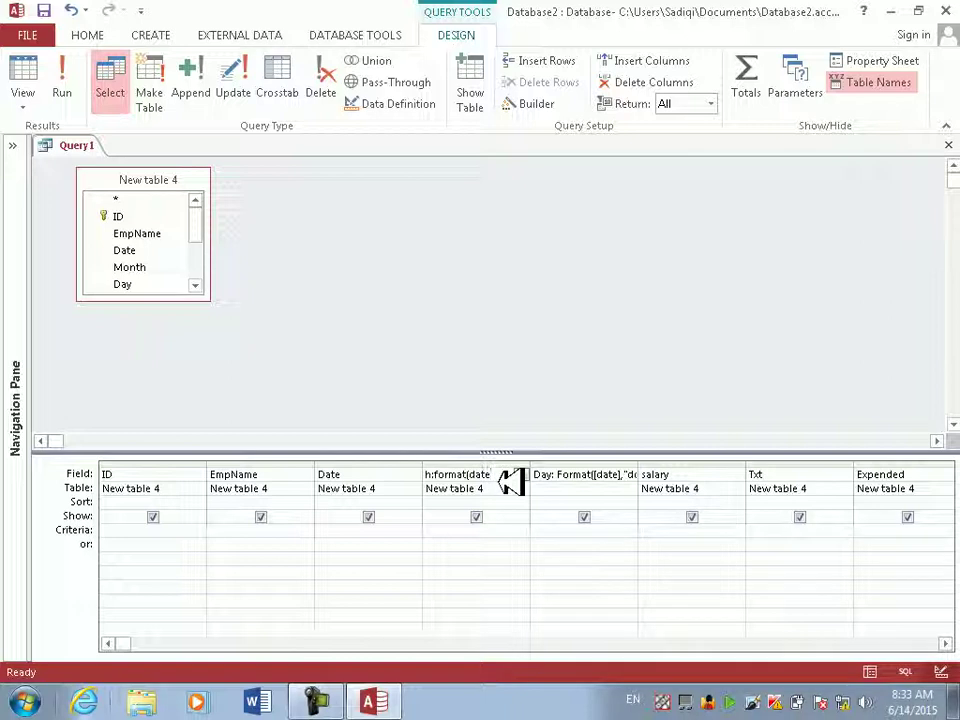
{"action": "type", "text": ",\"mmm"}
{"action": "type", "text": "\")"}
{"action": "key", "text": "Tab"}
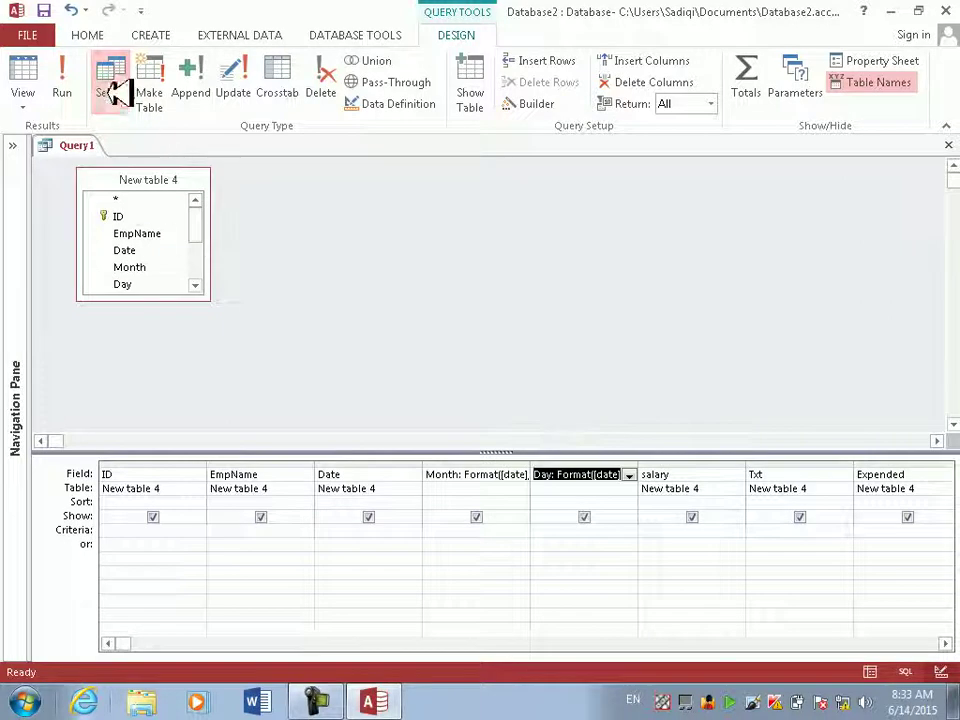
{"action": "left_click", "coordinate": [66, 88]}
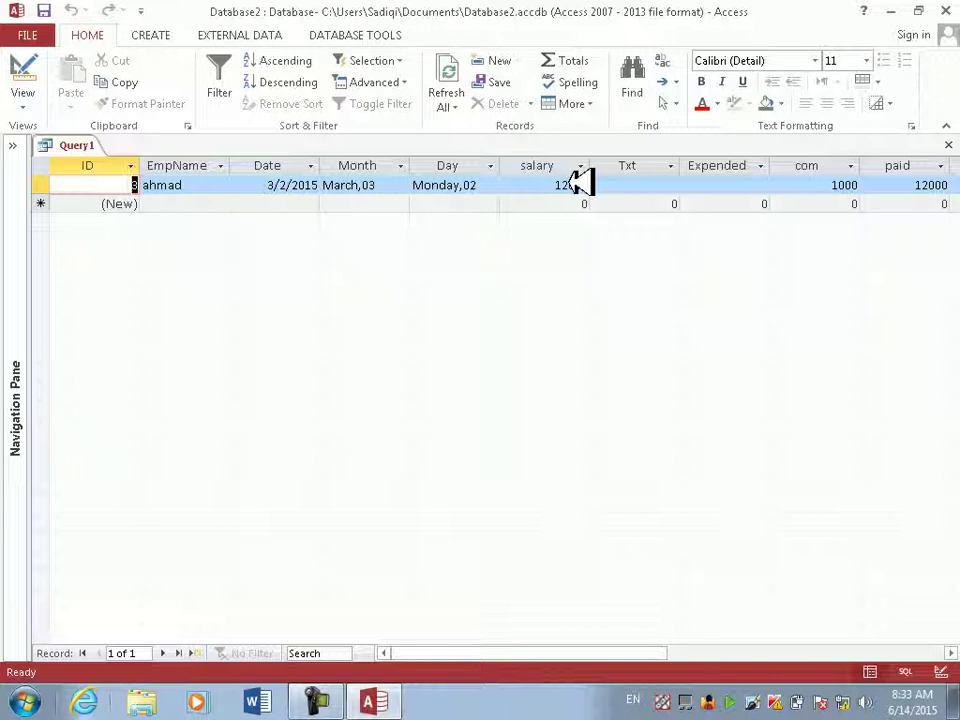
{"action": "left_click", "coordinate": [636, 183]}
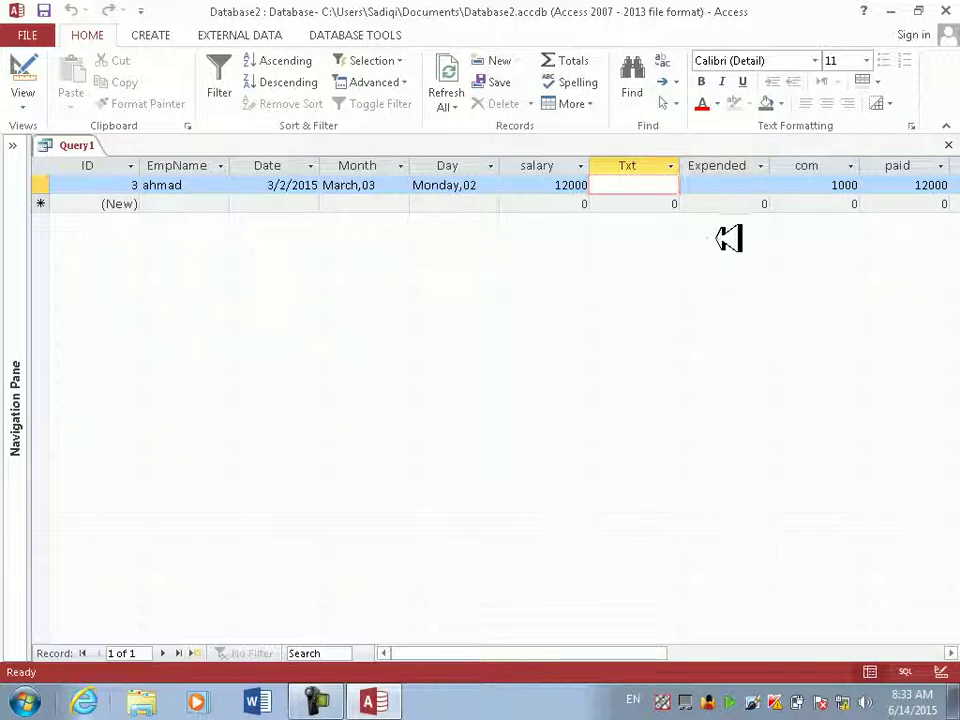
{"action": "left_click", "coordinate": [735, 190]}
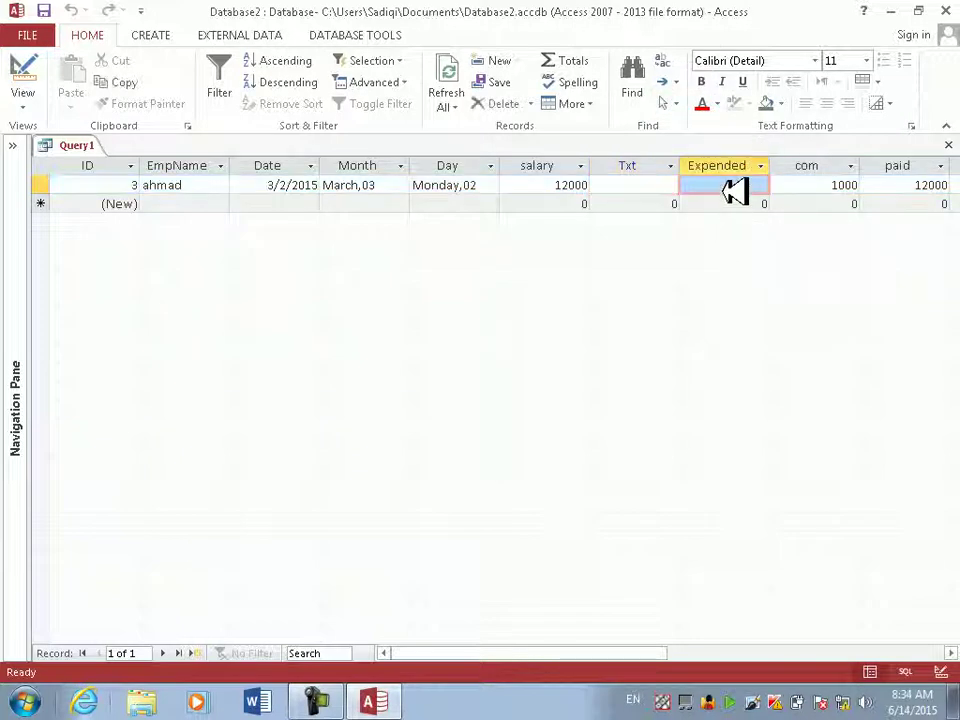
{"action": "key", "text": "shift+Right"}
{"action": "key", "text": "shift+Right"}
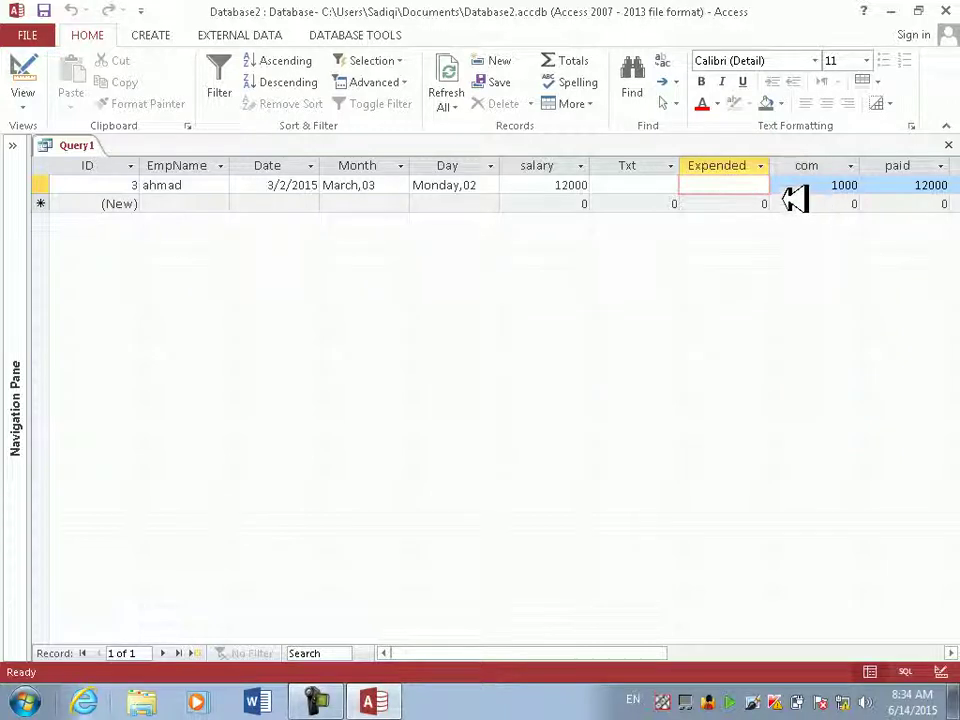
{"action": "left_click", "coordinate": [810, 165]}
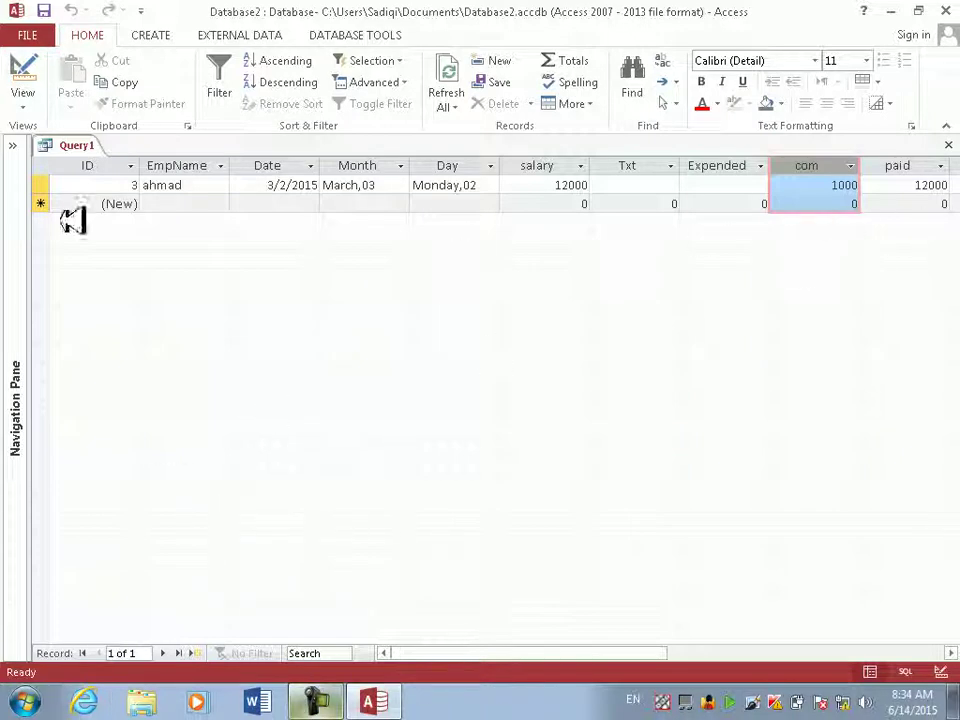
- Enter 140 for Txt and 500 for Expended in the existing employee record and commit the record
{"action": "left_click", "coordinate": [660, 185]}
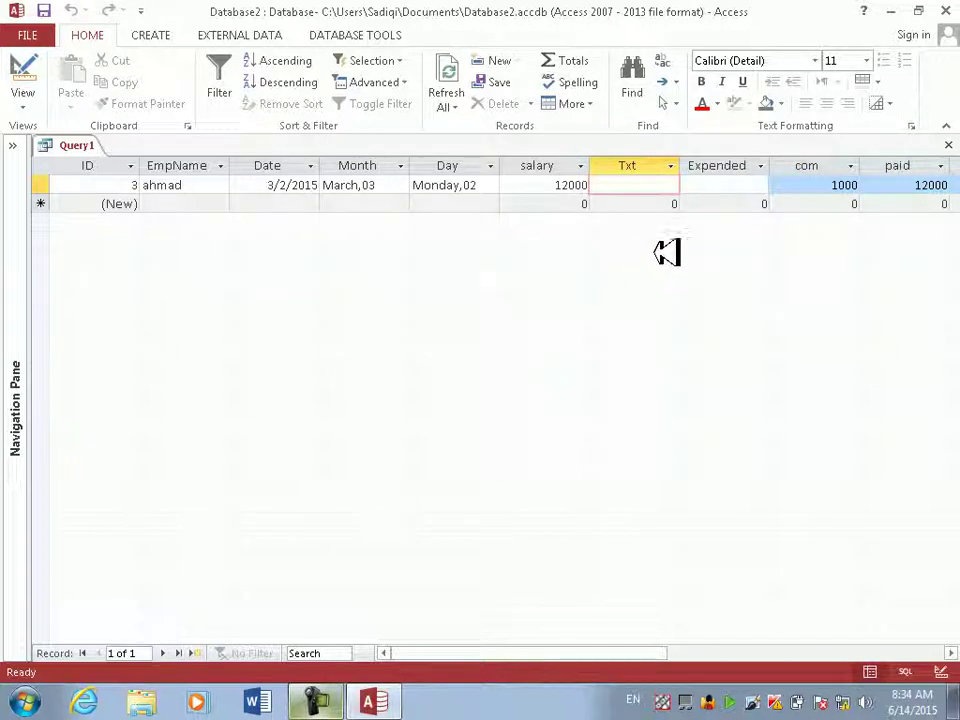
{"action": "type", "text": "3"}
{"action": "type", "text": "140"}
{"action": "key", "text": "Tab"}
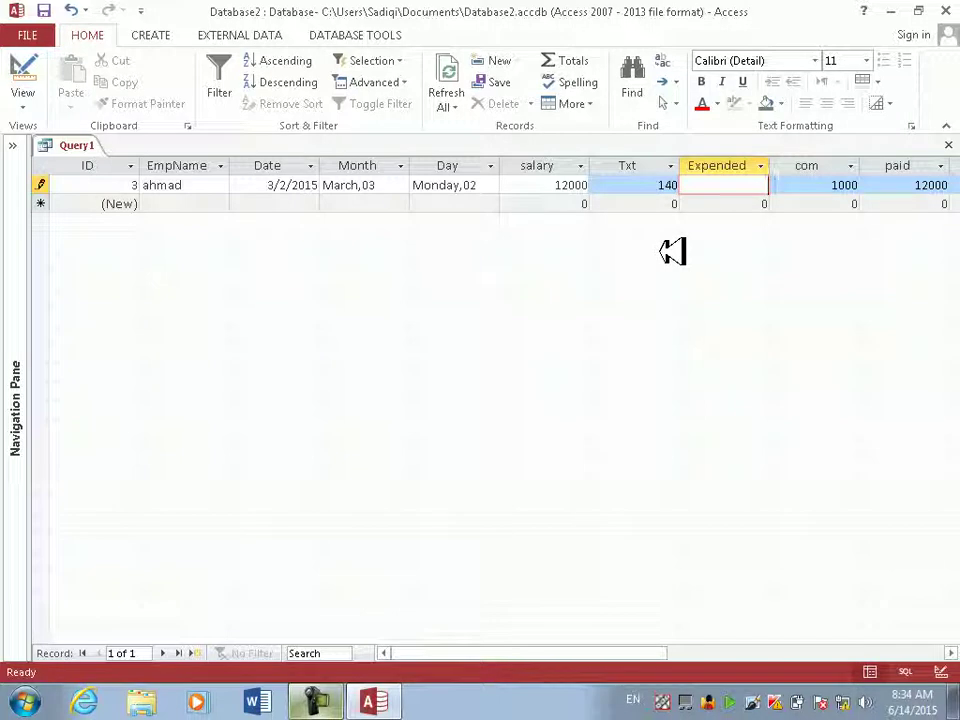
{"action": "type", "text": "500"}
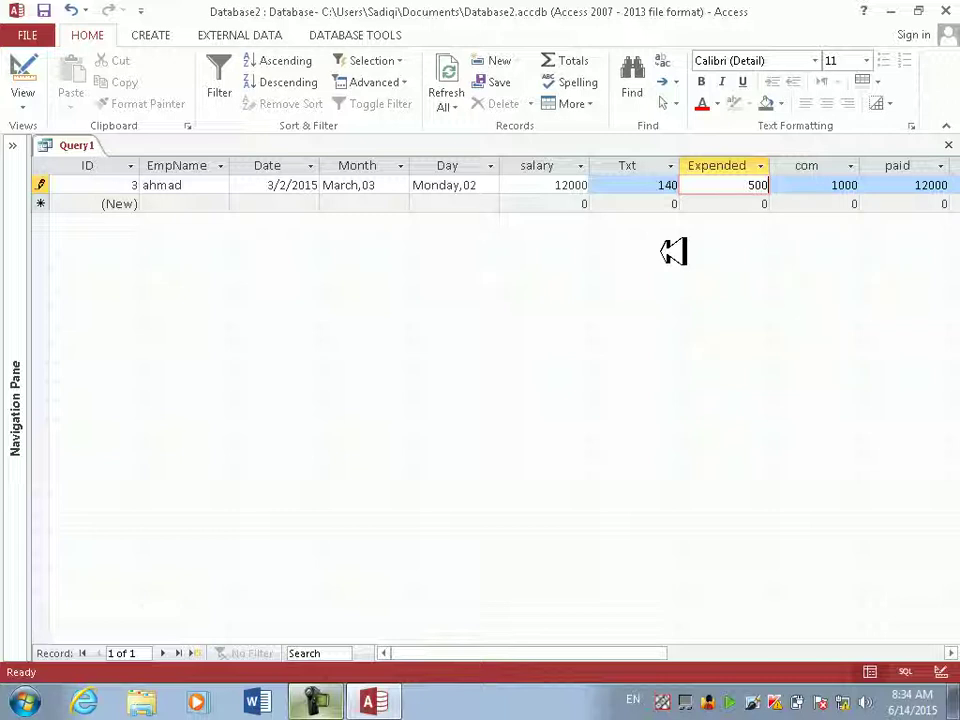
{"action": "key", "text": "Tab"}
{"action": "key", "text": "Tab"}
{"action": "key", "text": "Tab"}
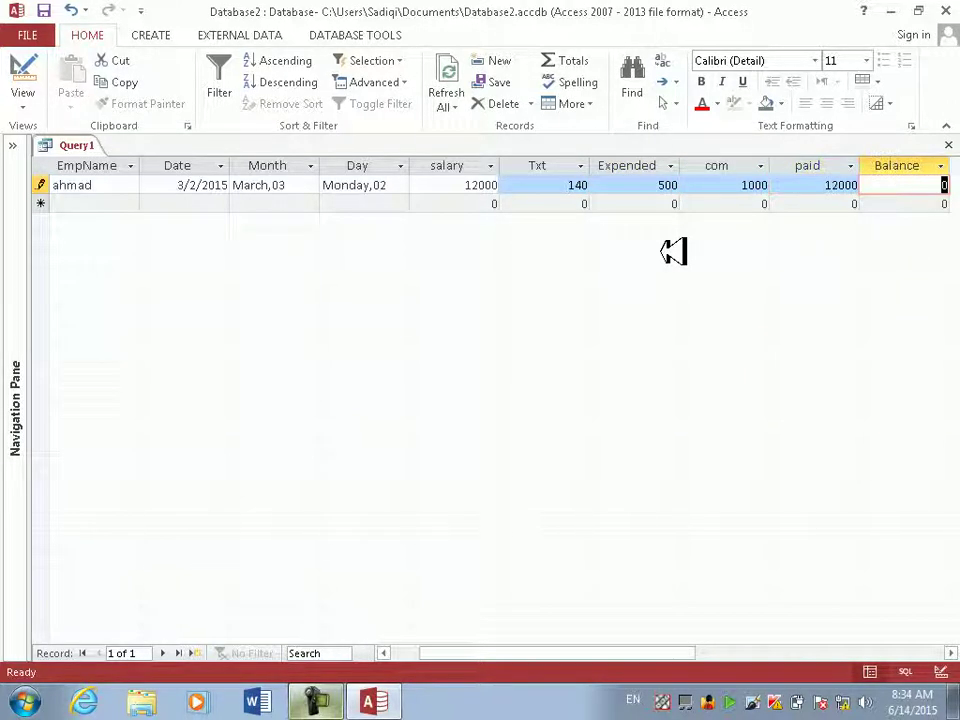
{"action": "key", "text": "Tab"}
{"action": "key", "text": "Up"}
- Examine the record's salary, Txt, Expended, com, paid and Balance values as inputs for the balance calculation
{"action": "key", "text": "Tab"}
{"action": "key", "text": "Tab"}
{"action": "key", "text": "Tab"}
{"action": "key", "text": "Tab"}
{"action": "key", "text": "Tab"}
{"action": "key", "text": "Tab"}
{"action": "key", "text": "Tab"}
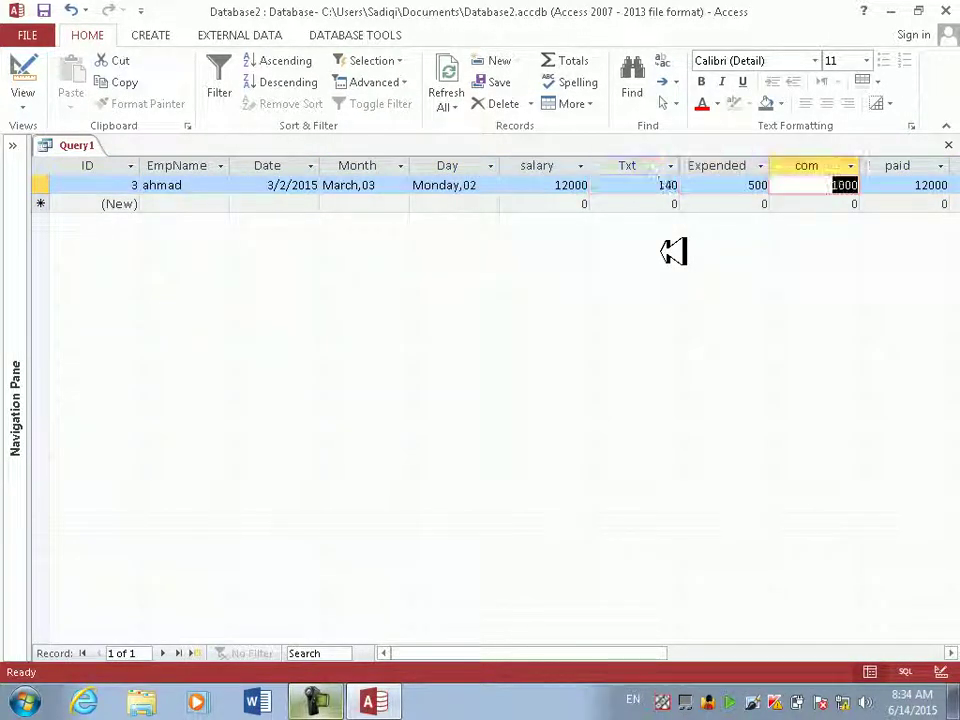
{"action": "key", "text": "Tab"}
{"action": "key", "text": "Tab"}
{"action": "key", "text": "Tab"}
{"action": "key", "text": "shift+Tab"}
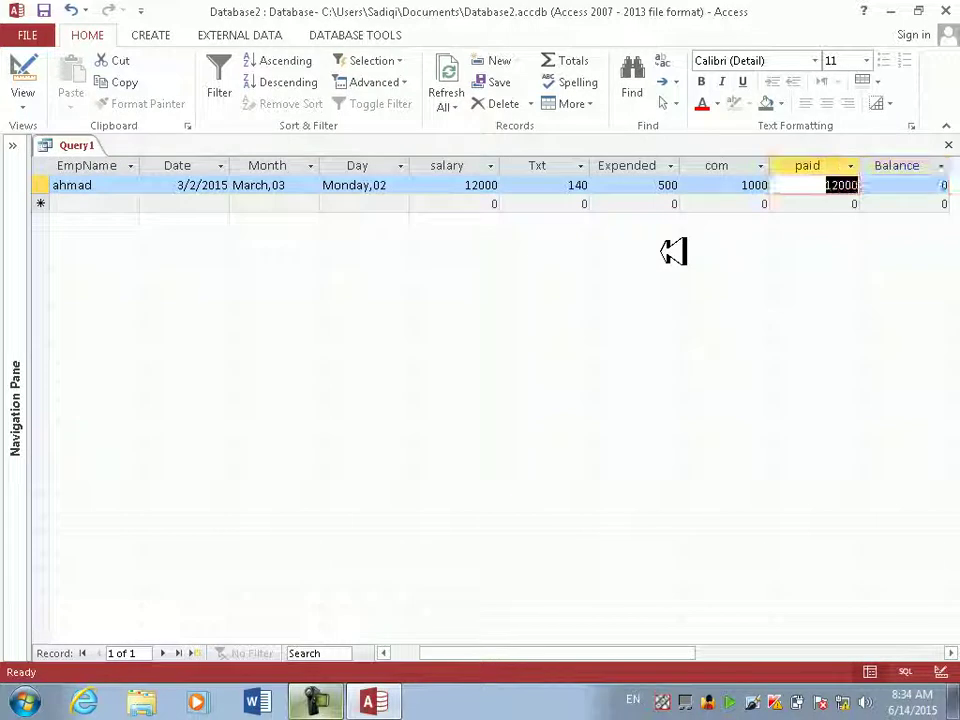
{"action": "key", "text": "shift+Tab"}
{"action": "key", "text": "shift+Tab"}
{"action": "key", "text": "shift+Tab"}
{"action": "key", "text": "shift+Tab"}
{"action": "key", "text": "Tab"}
{"action": "key", "text": "Tab"}
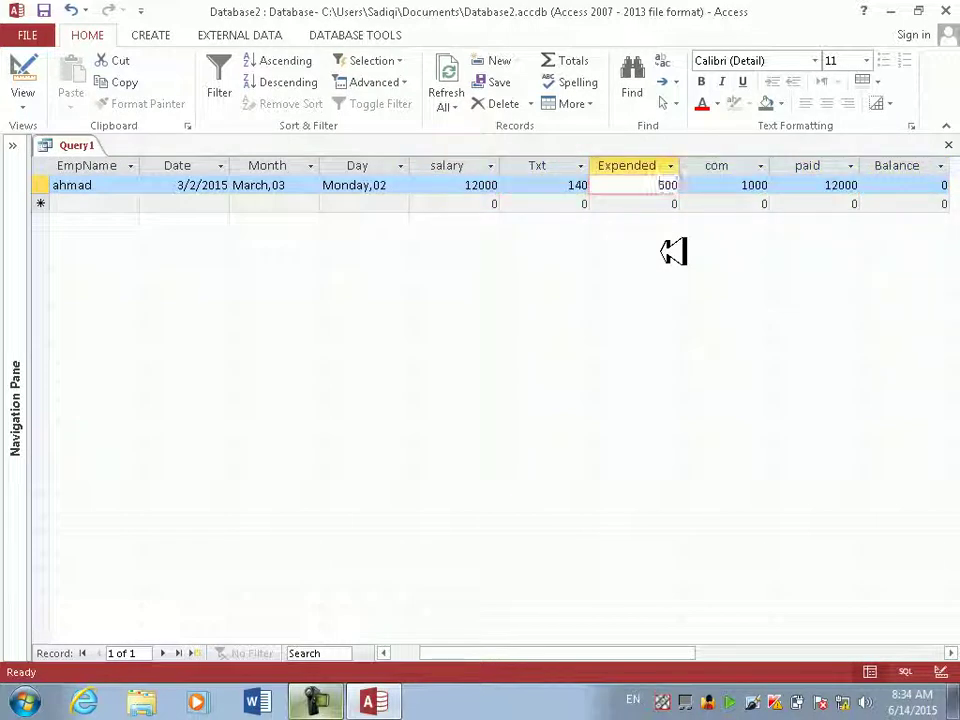
{"action": "key", "text": "shift+Tab"}
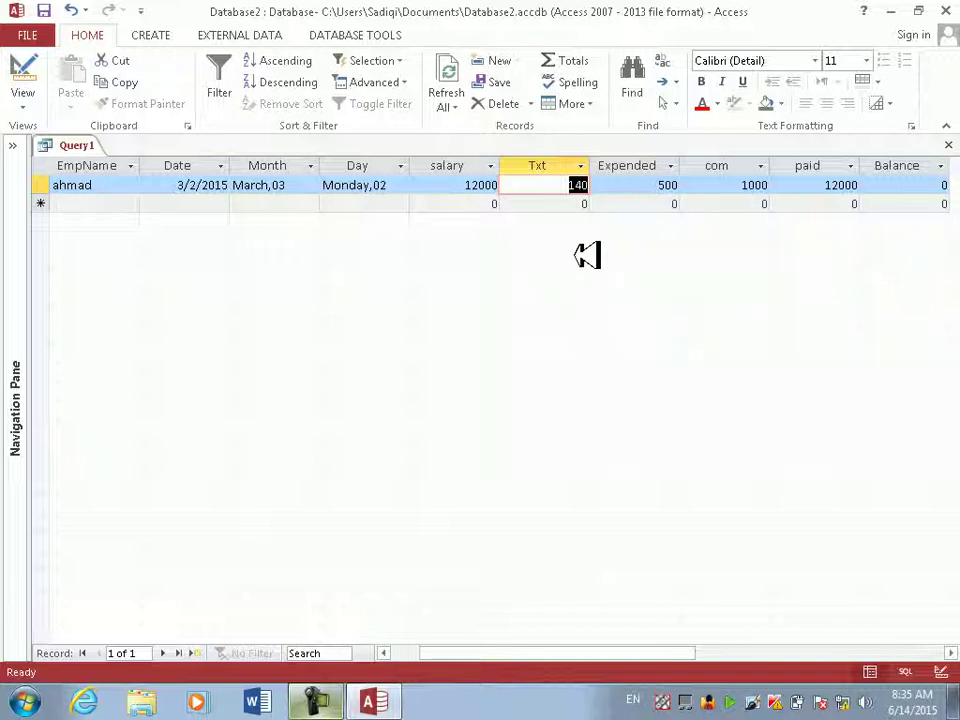
{"action": "left_click", "coordinate": [466, 187]}
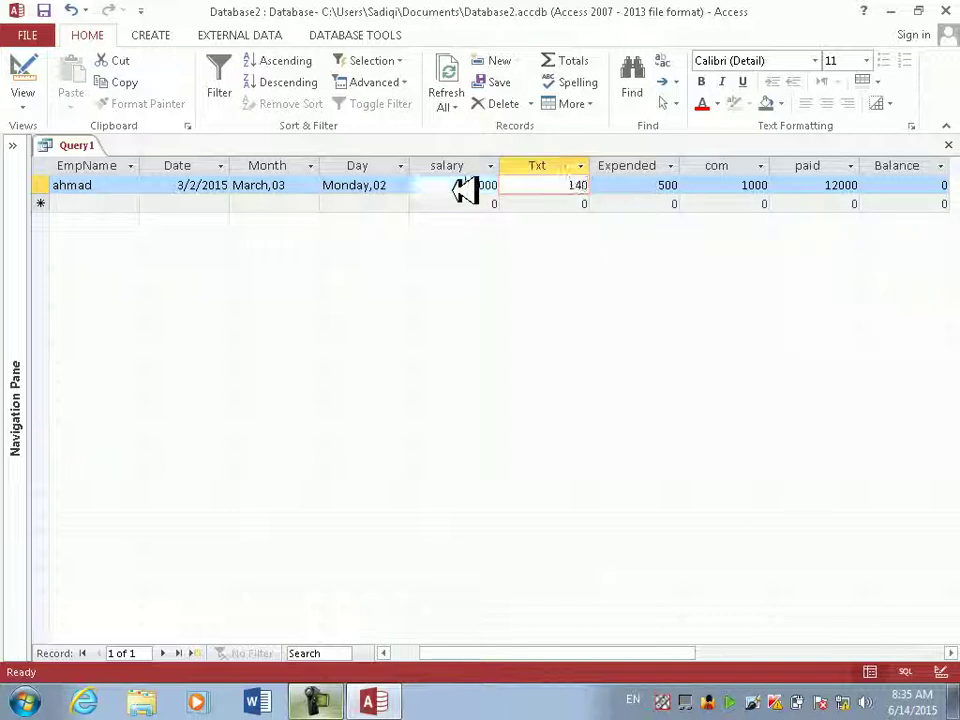
{"action": "left_click", "coordinate": [574, 188]}
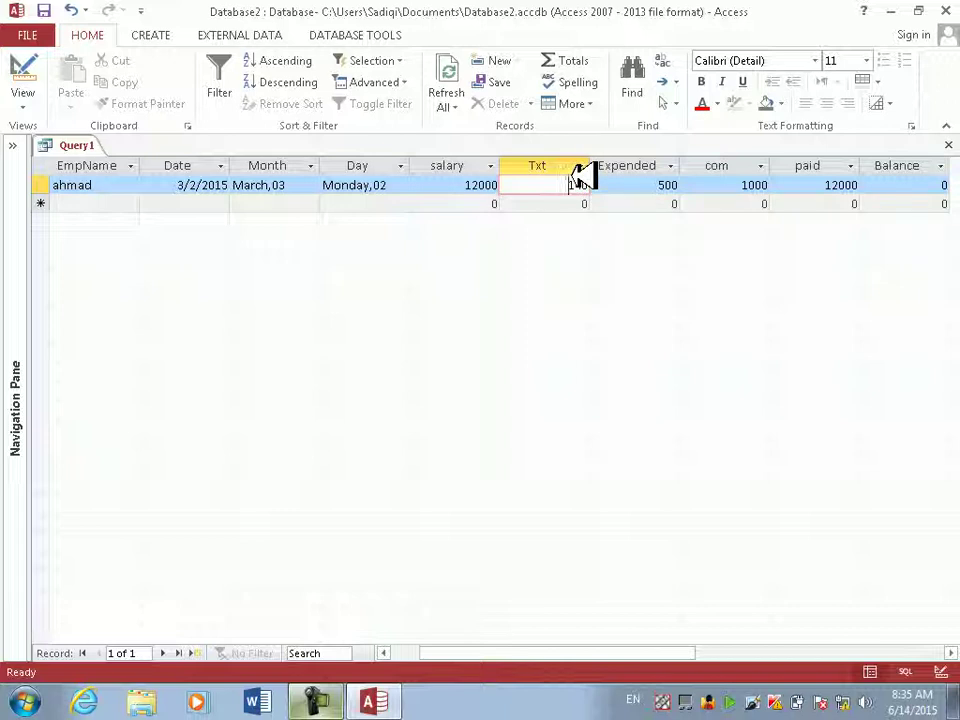
{"action": "type", "text": "0"}
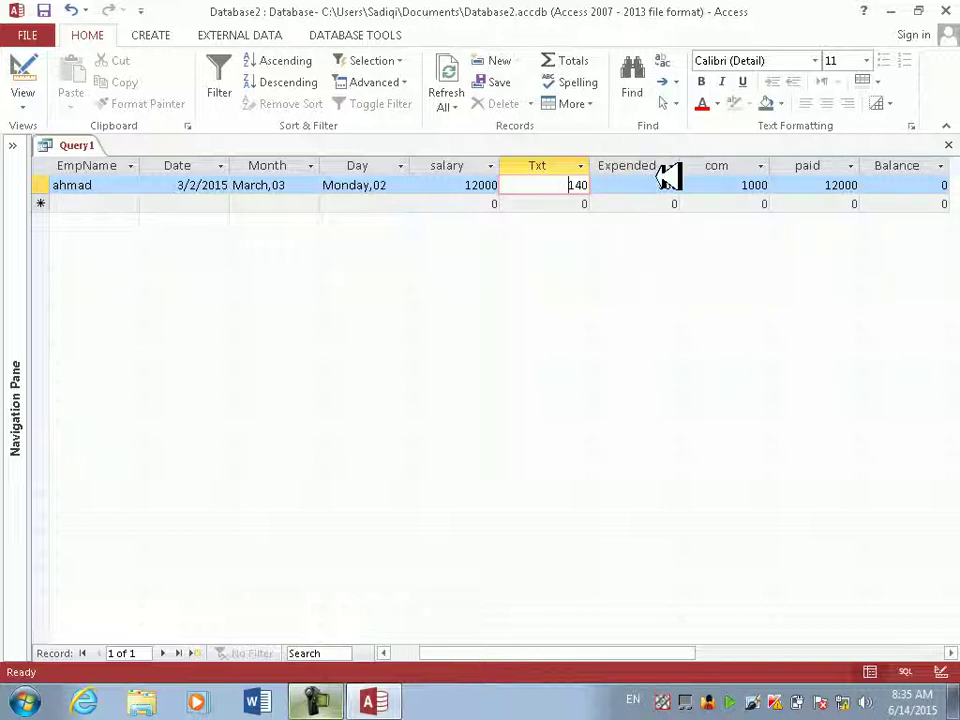
{"action": "key", "text": "Tab"}
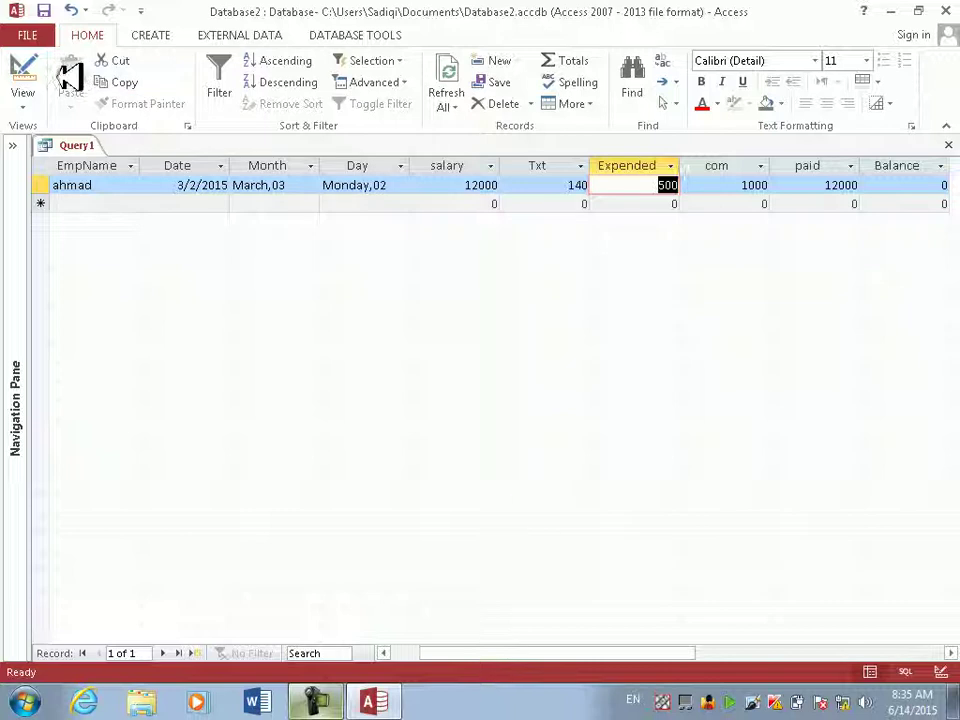
- Return the query to Design view
{"action": "left_click", "coordinate": [26, 68]}
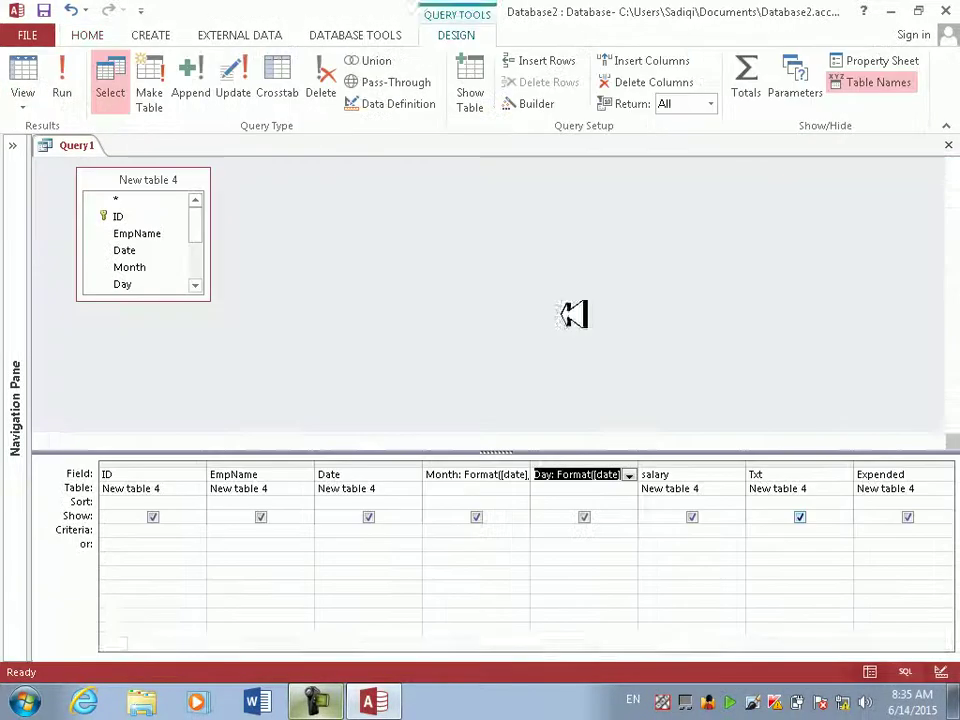
- Turn the query's Balance column into the expression salary-Expended+com-paid and run the query
{"action": "left_click", "coordinate": [897, 470]}
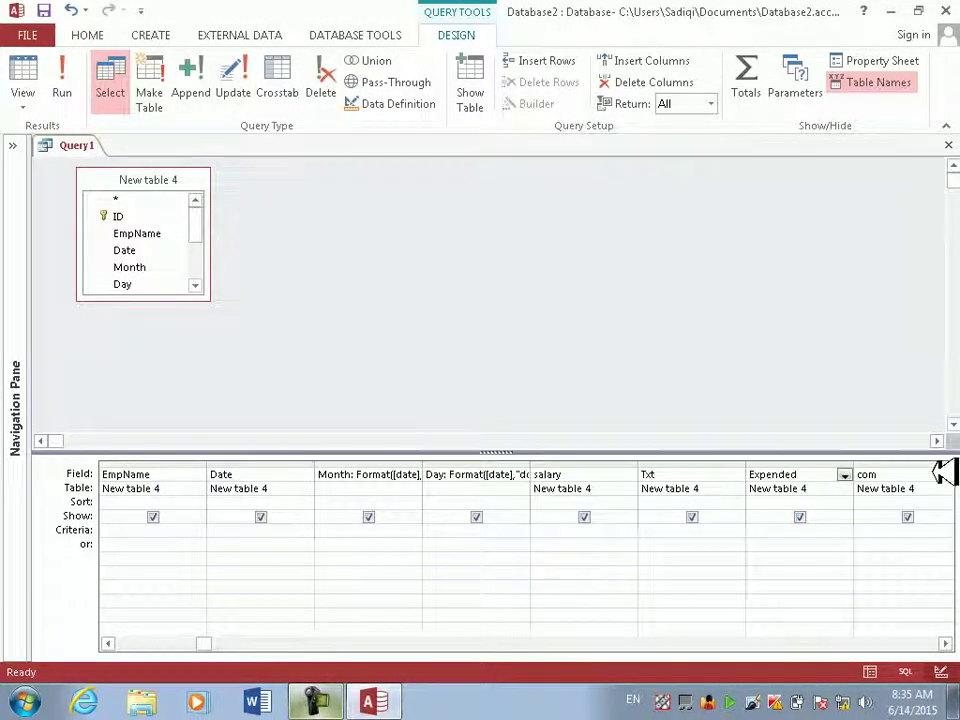
{"action": "left_click", "coordinate": [945, 473]}
{"action": "left_click", "coordinate": [945, 473]}
{"action": "left_click", "coordinate": [945, 473]}
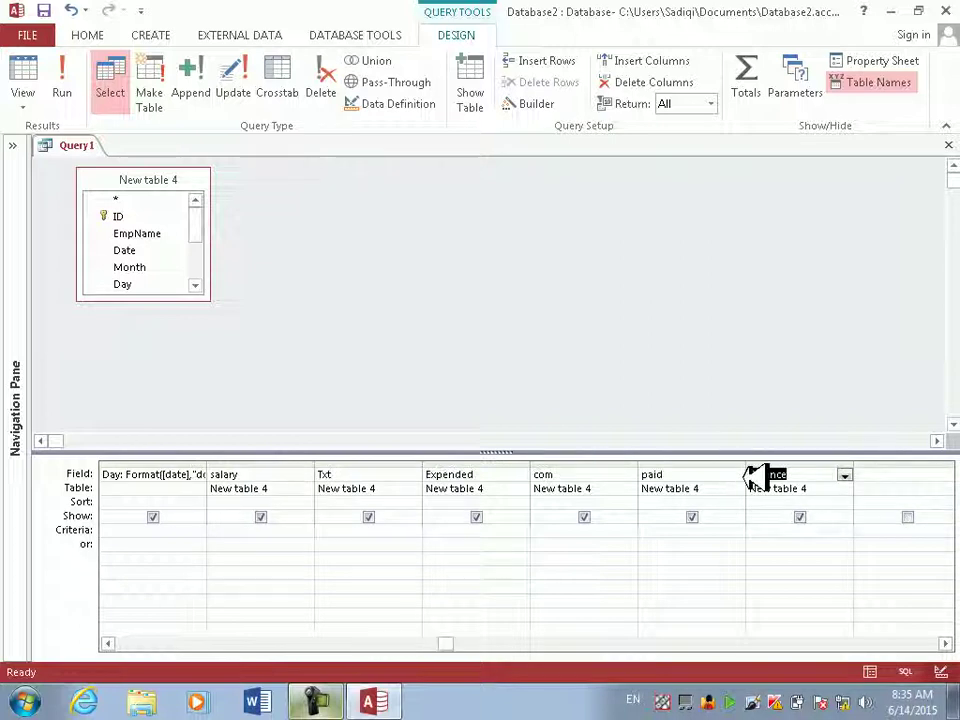
{"action": "left_click", "coordinate": [799, 476]}
{"action": "right_click", "coordinate": [799, 478]}
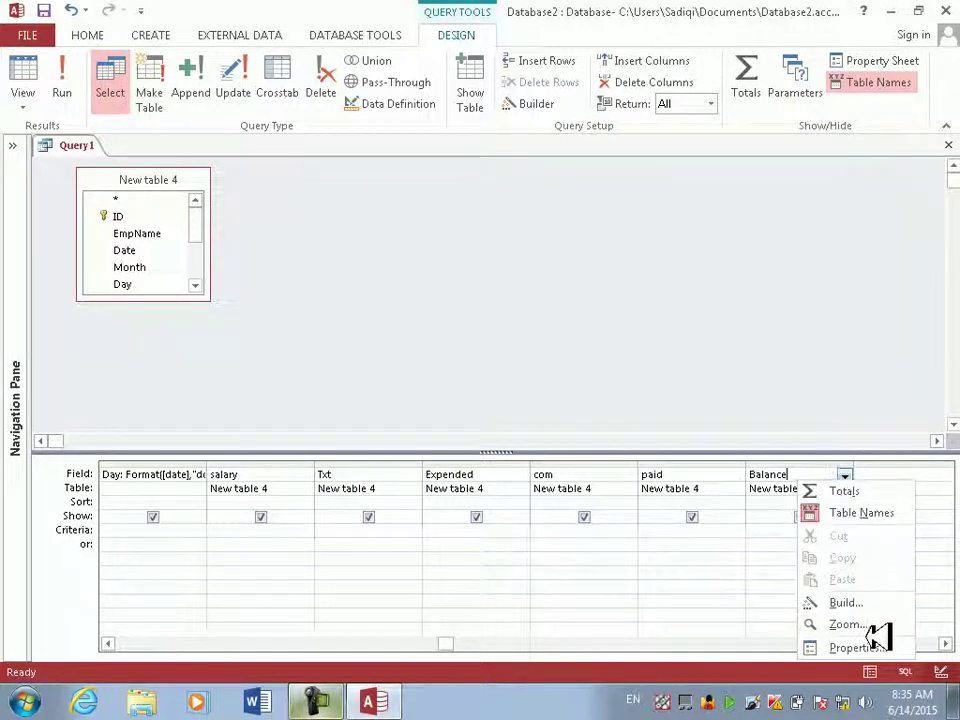
{"action": "left_click", "coordinate": [872, 620]}
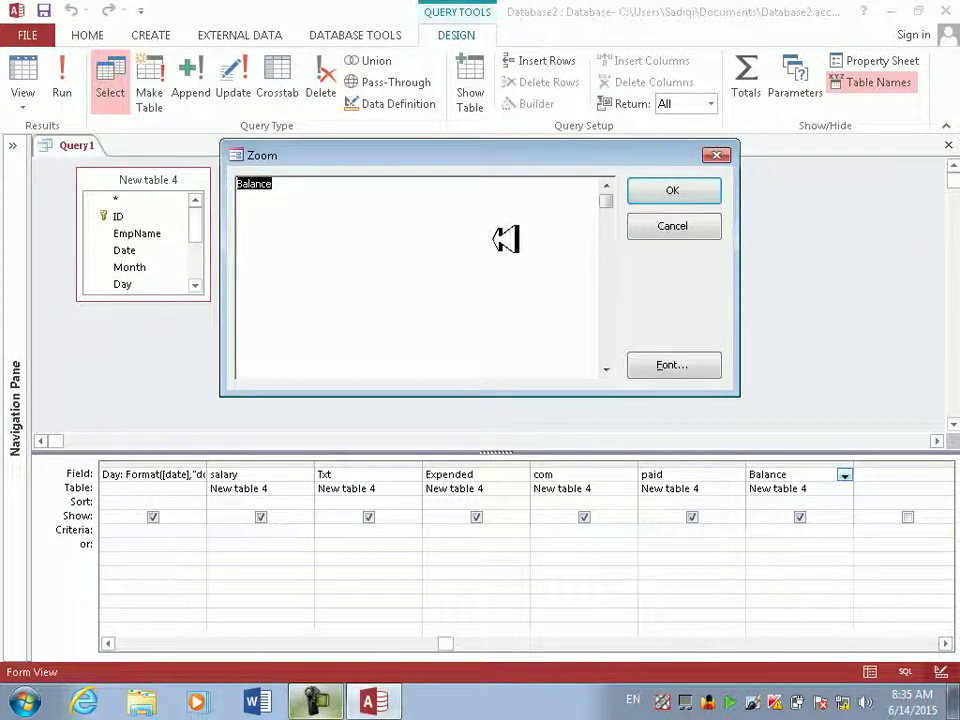
{"action": "left_click", "coordinate": [505, 238]}
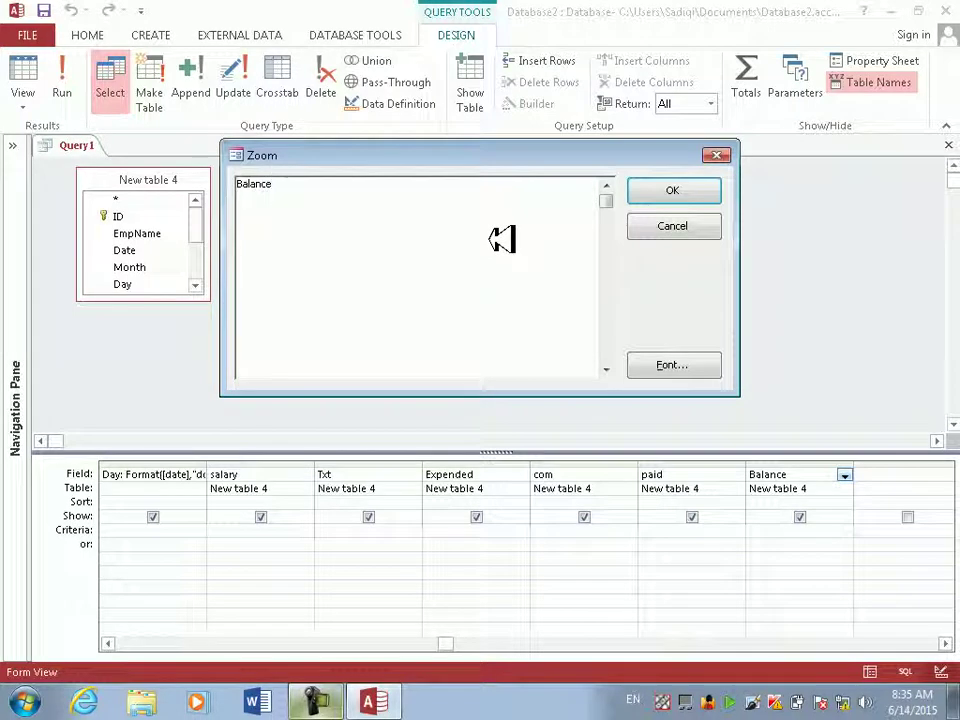
{"action": "type", "text": ":salary-Ex"}
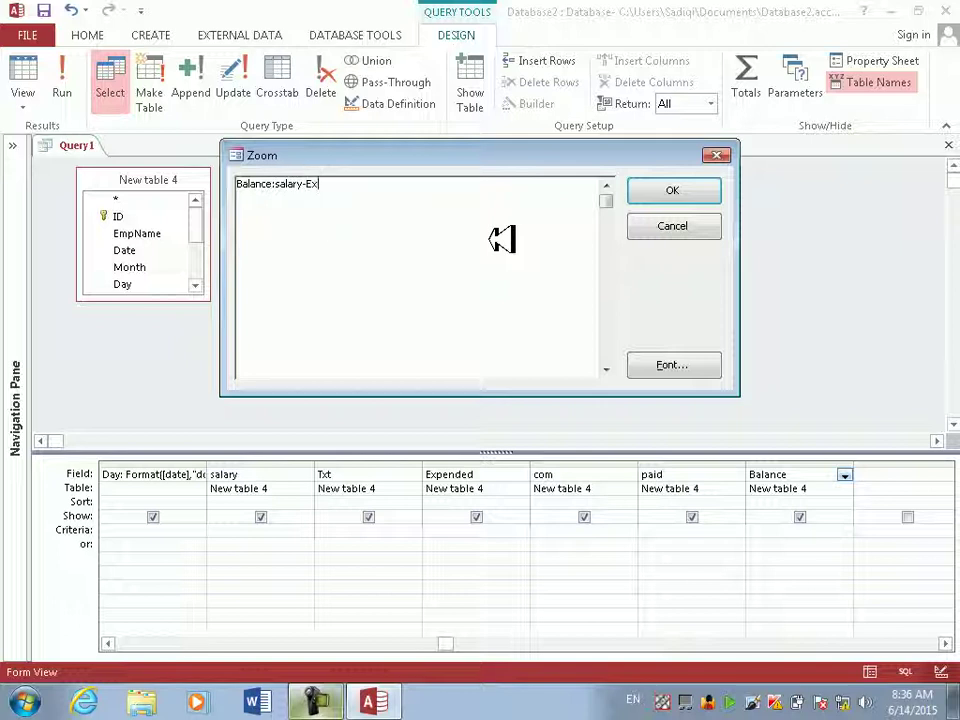
{"action": "type", "text": "pended"}
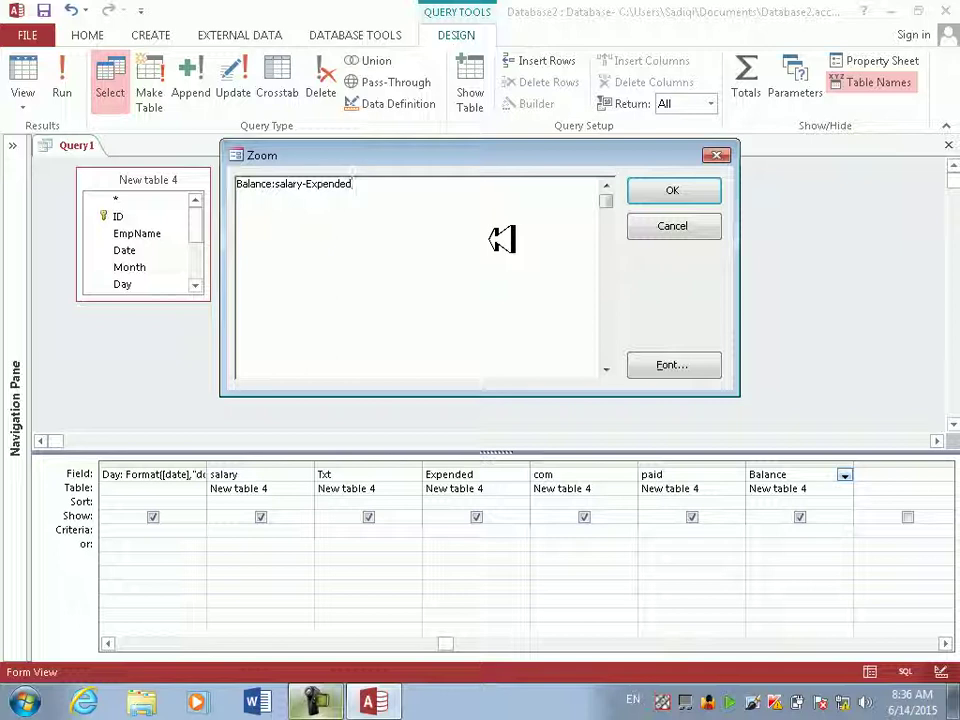
{"action": "type", "text": "+com-paid"}
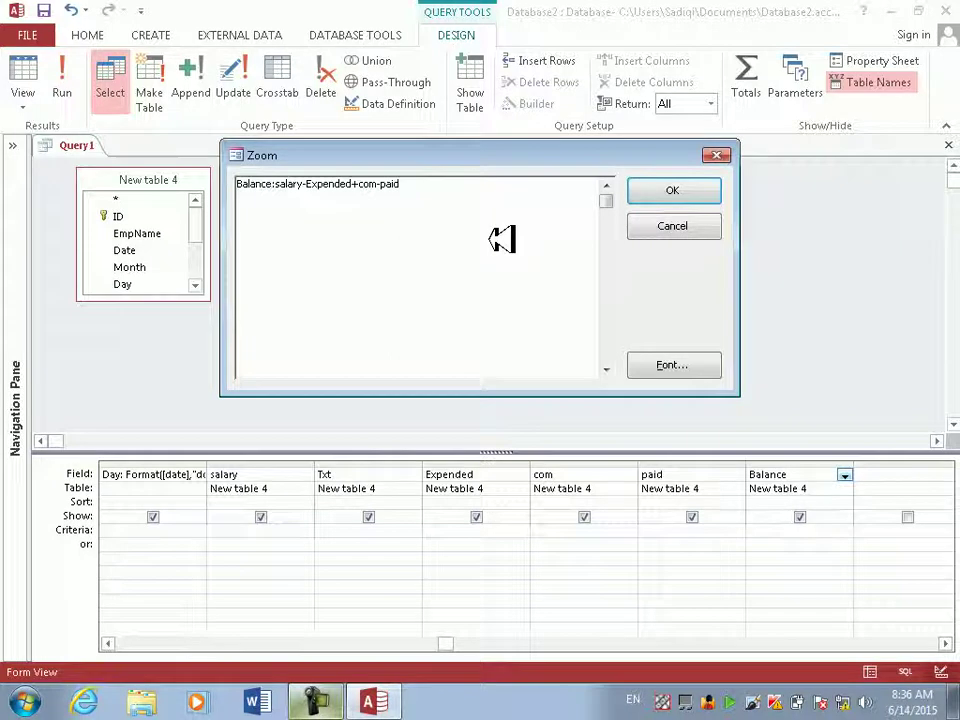
{"action": "key", "text": "Return"}
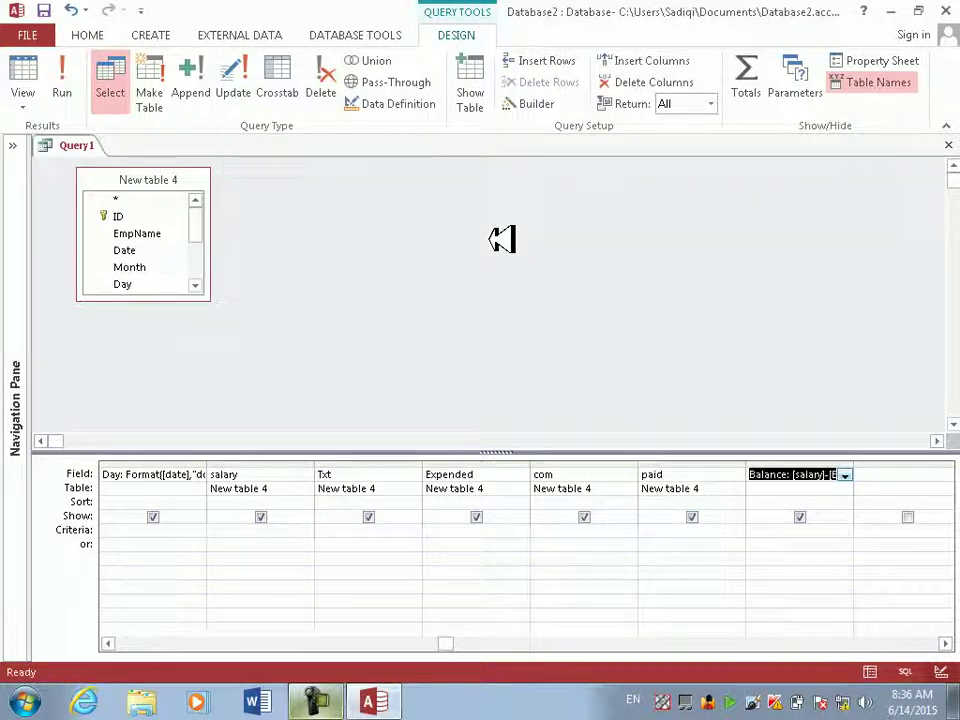
{"action": "left_click", "coordinate": [62, 78]}
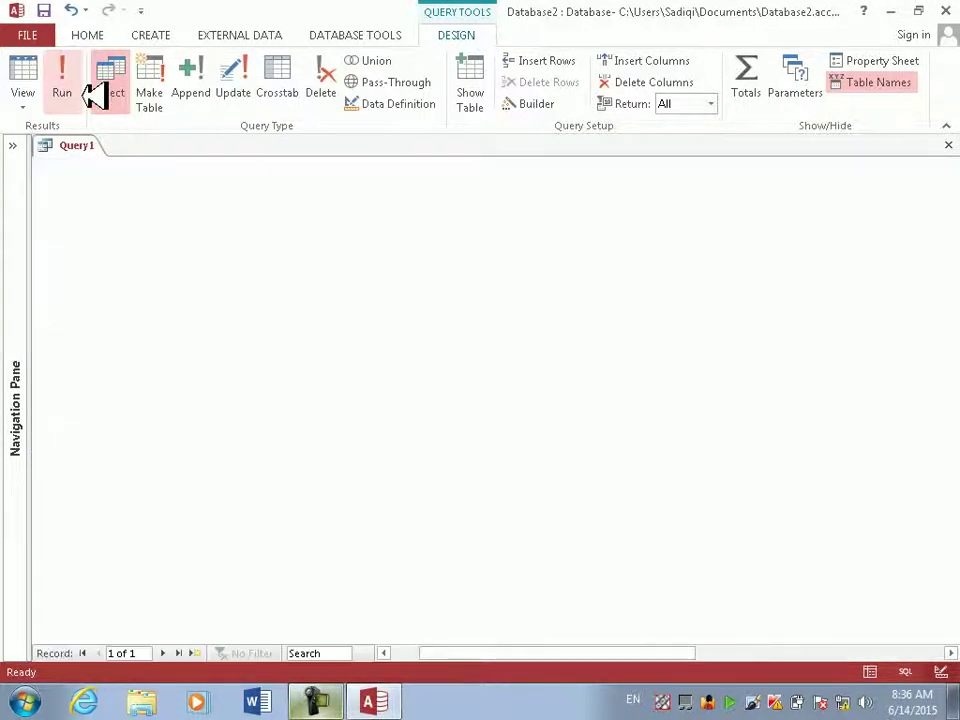
- Step through the employee record's fields from the date columns to the calculated Balance and review each value
{"action": "key", "text": "Tab"}
{"action": "key", "text": "Tab"}
{"action": "key", "text": "Tab"}
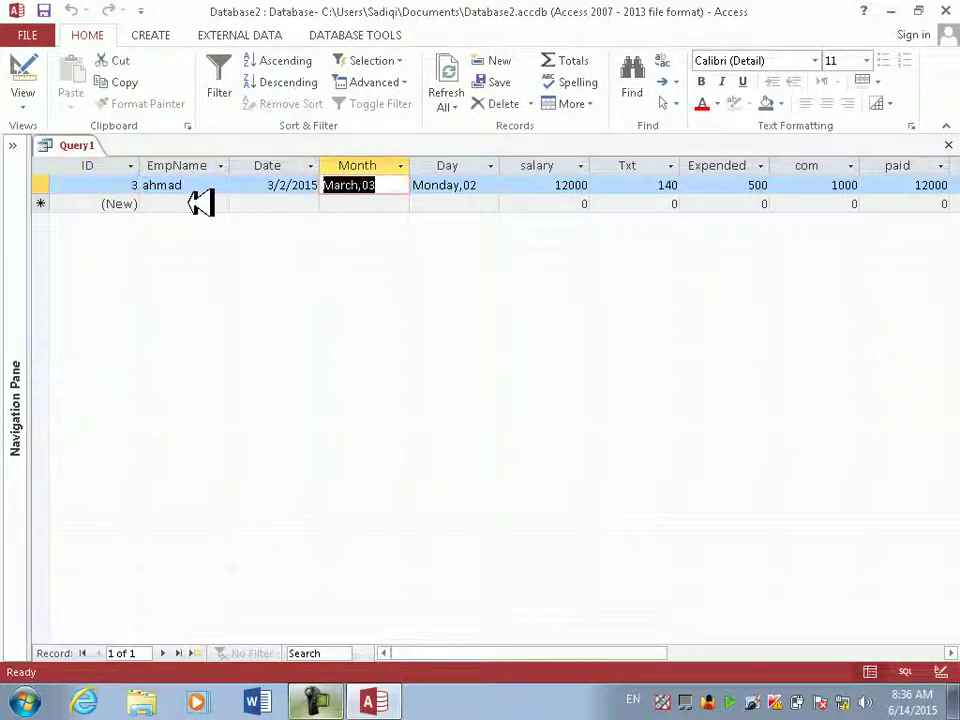
{"action": "key", "text": "Tab"}
{"action": "key", "text": "Tab"}
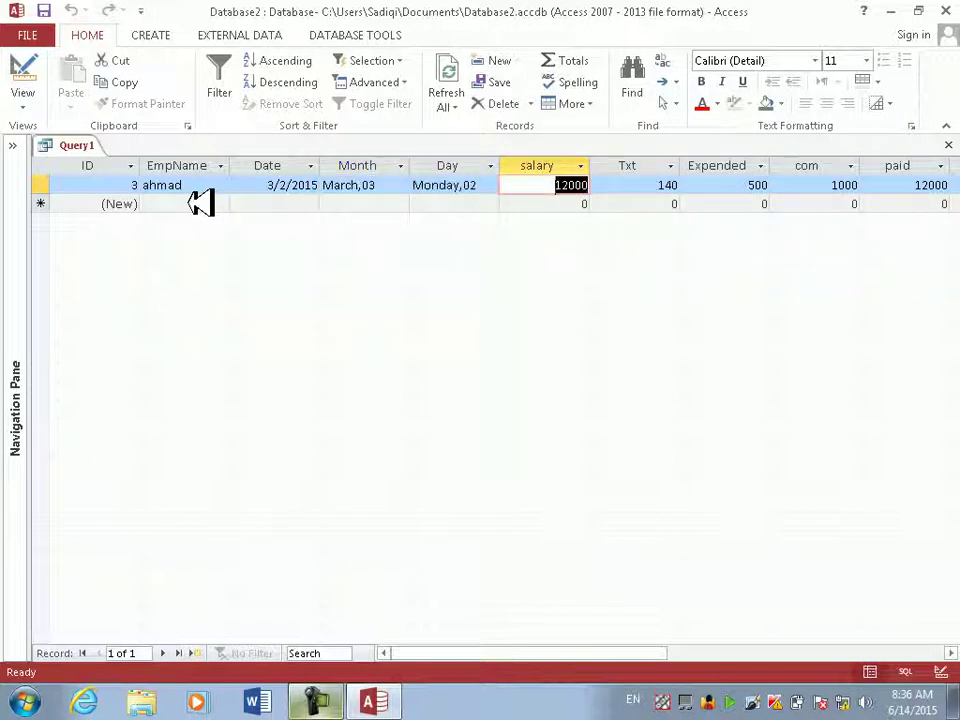
{"action": "key", "text": "Tab"}
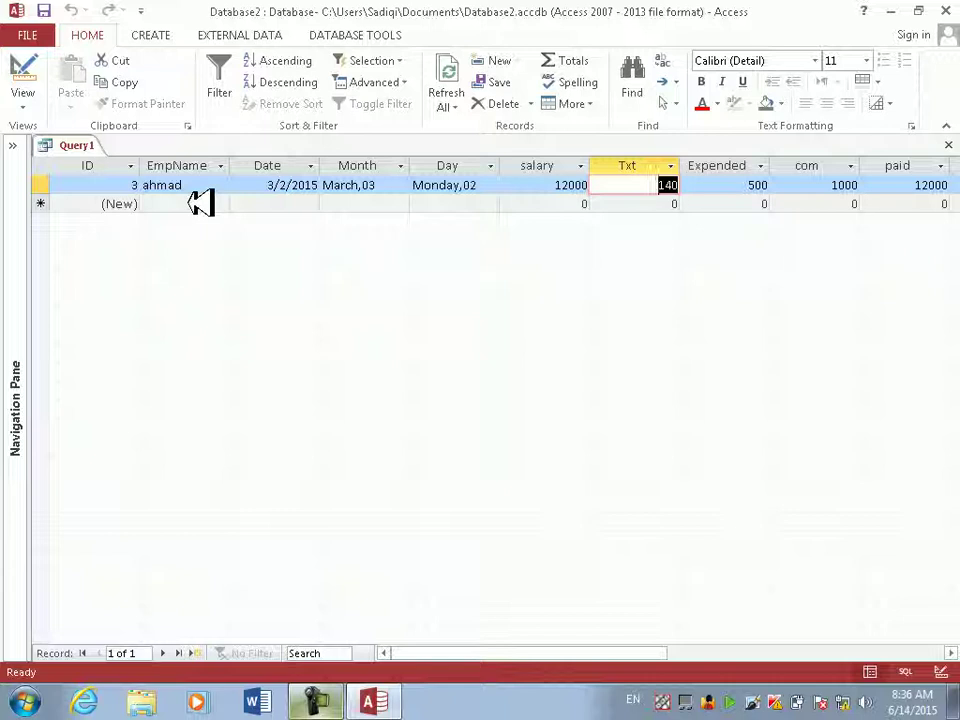
{"action": "key", "text": "Tab"}
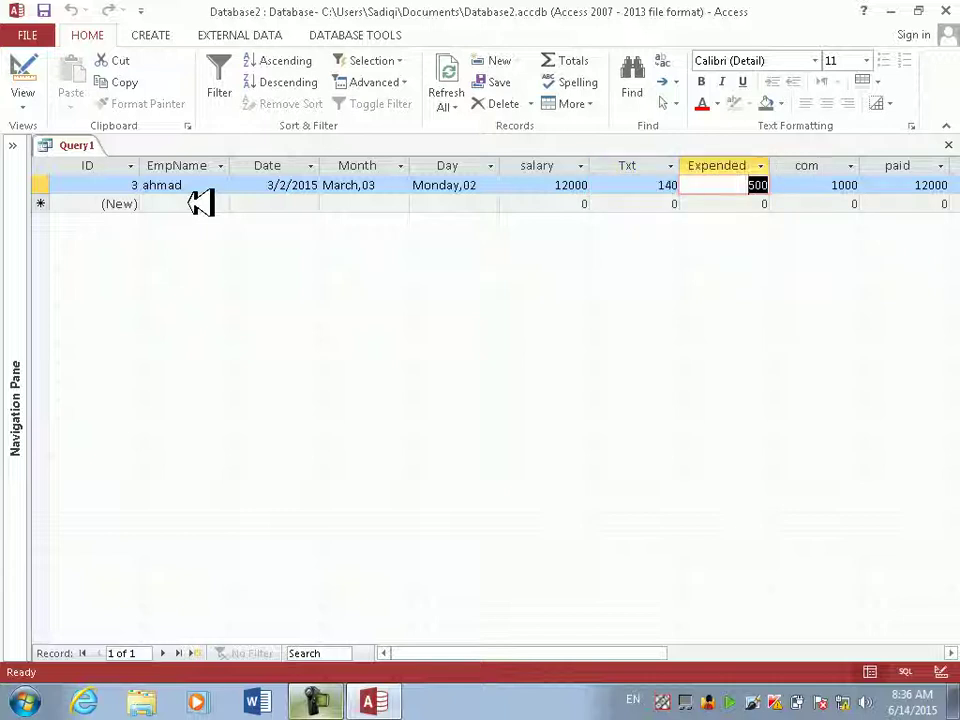
{"action": "key", "text": "Tab"}
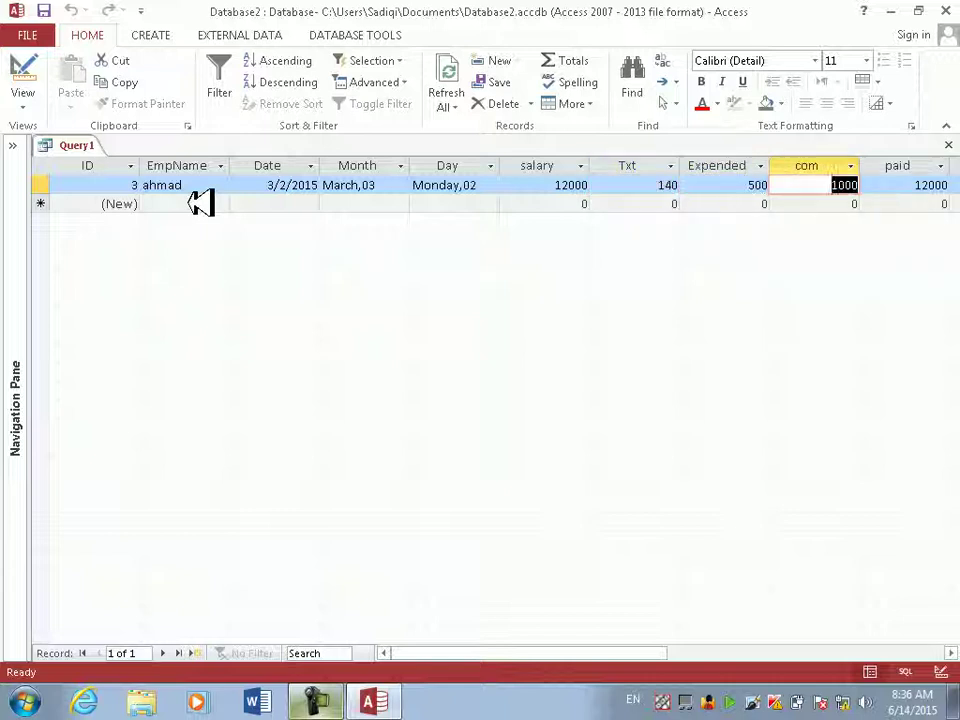
{"action": "key", "text": "Tab"}
{"action": "key", "text": "Tab"}
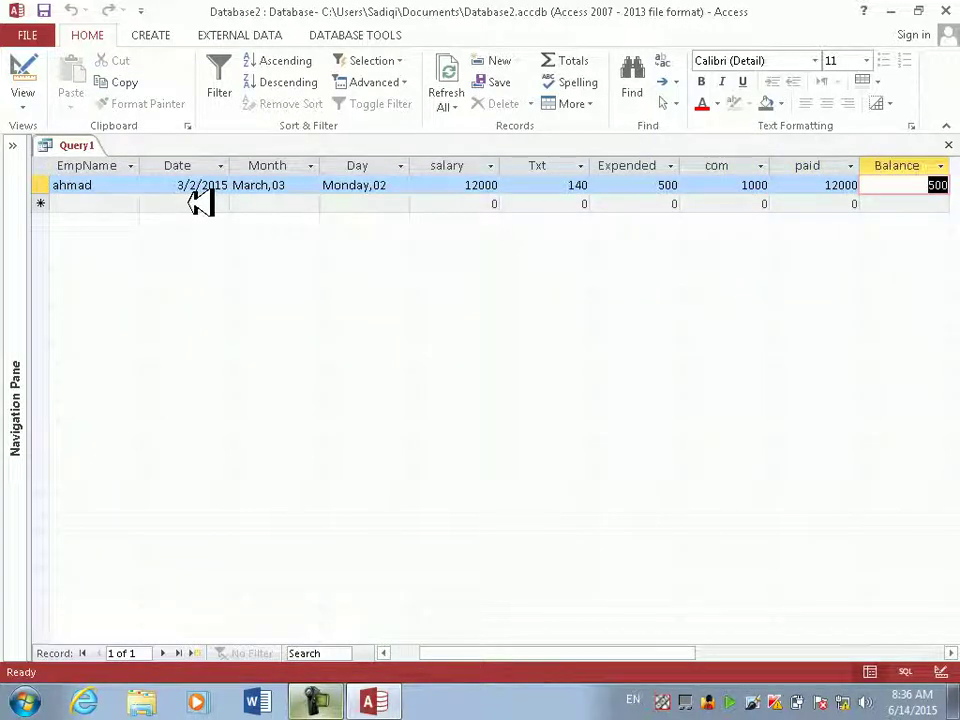
{"action": "key", "text": "shift+F10"}
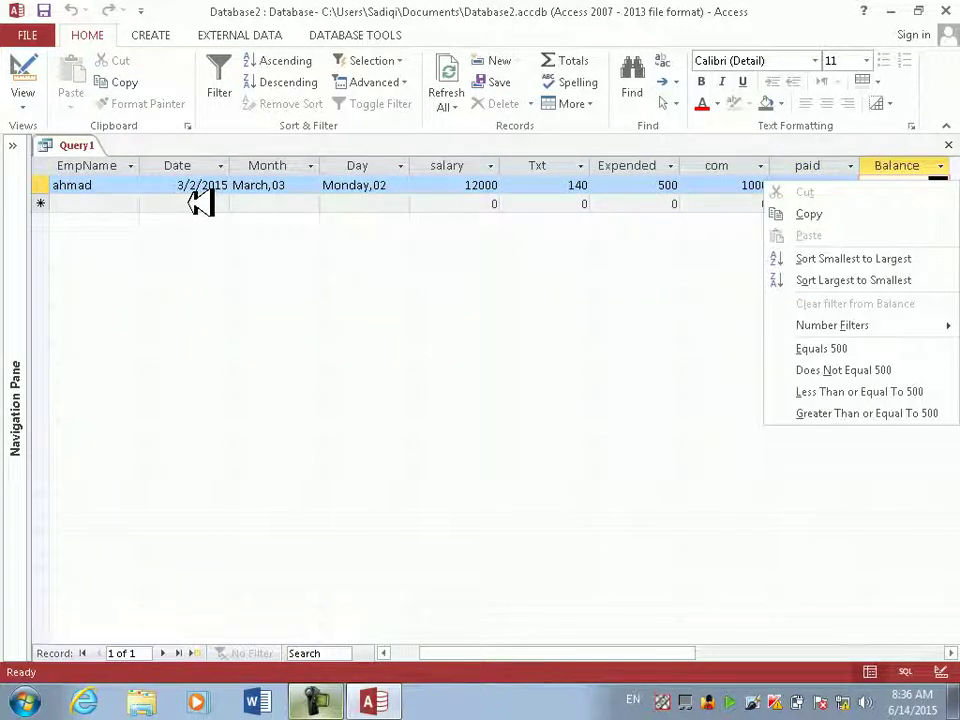
{"action": "key", "text": "Escape"}
{"action": "key", "text": "shift+Tab"}
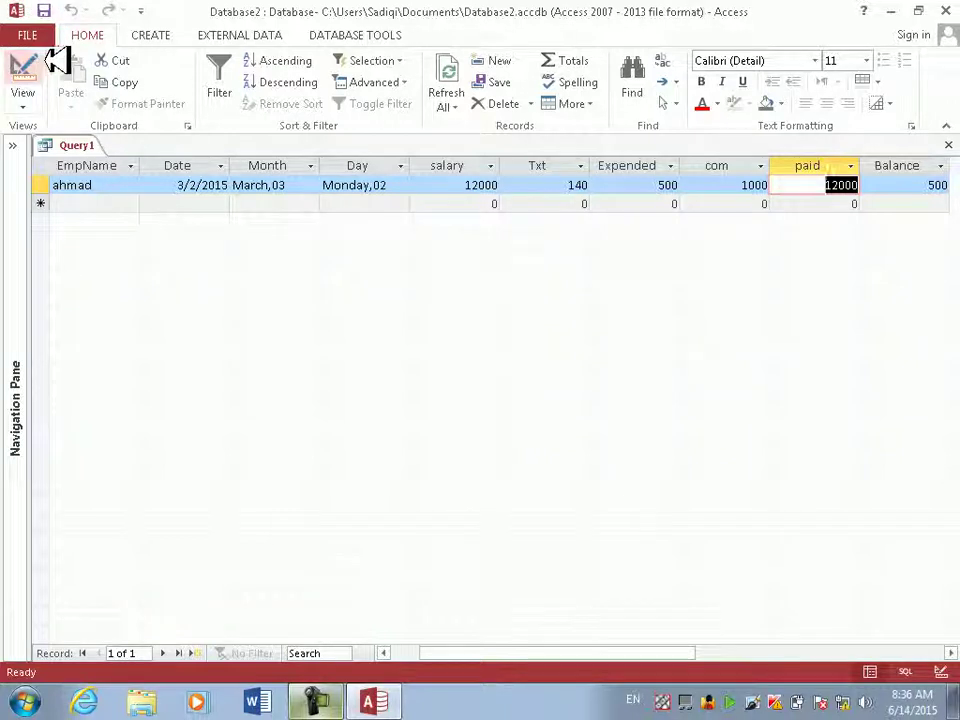
- Check the record's calculated Balance against its salary, Expended, com and paid values
{"action": "left_click", "coordinate": [887, 185]}
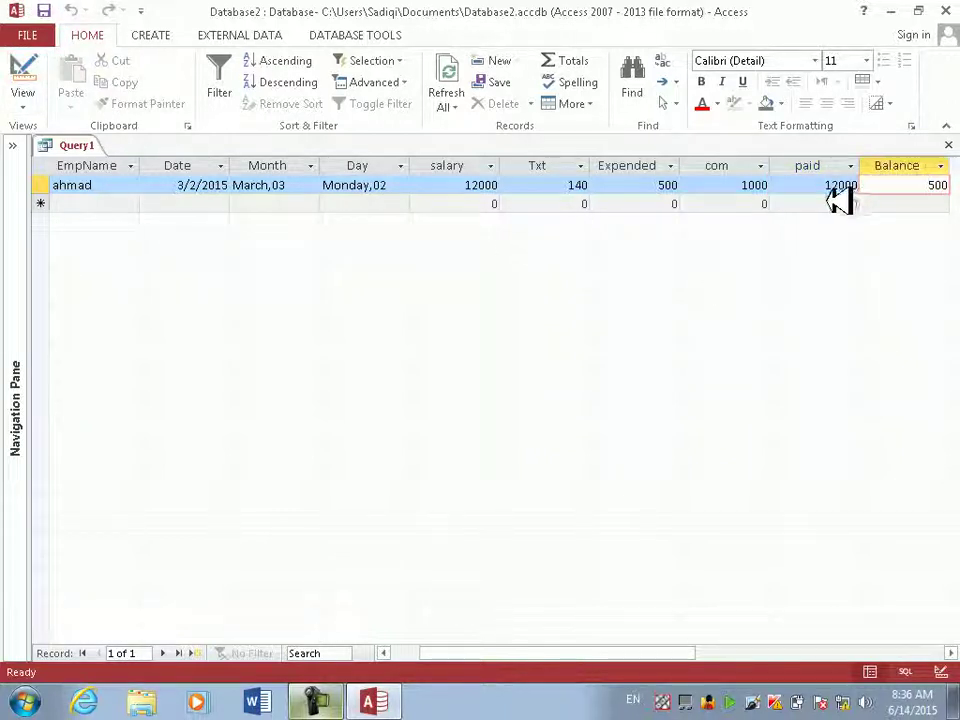
{"action": "left_click", "coordinate": [438, 188]}
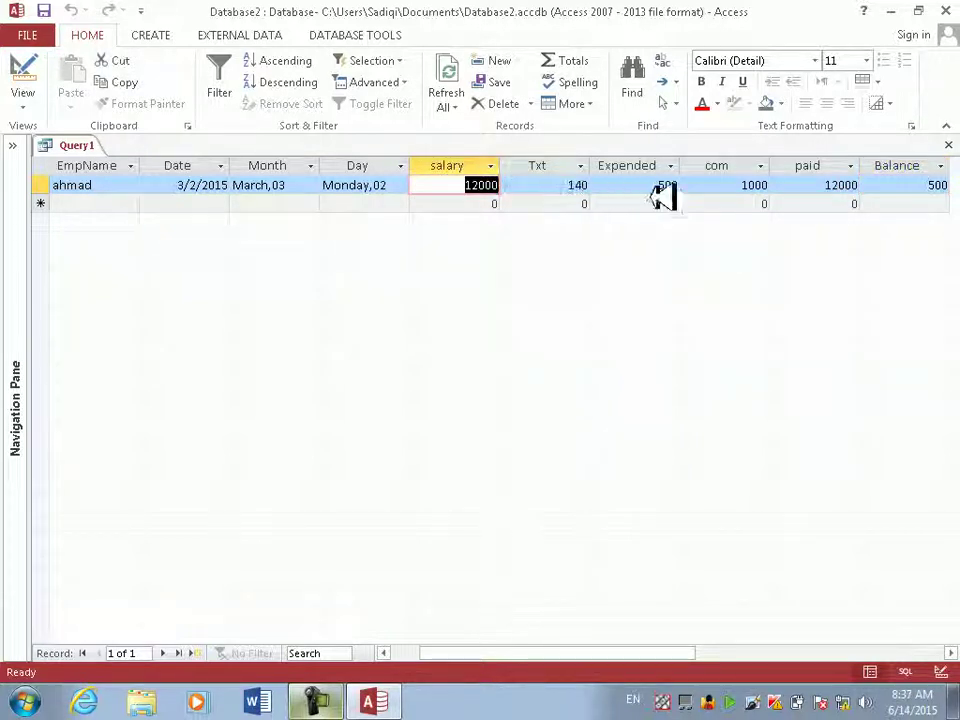
{"action": "left_click", "coordinate": [770, 190]}
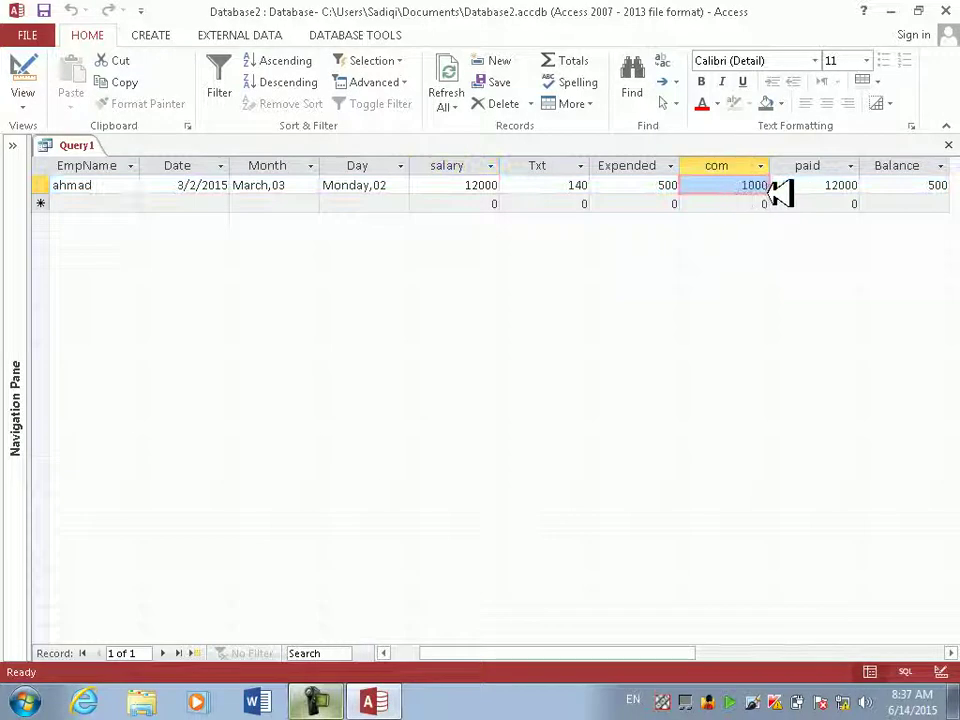
{"action": "left_click", "coordinate": [885, 190]}
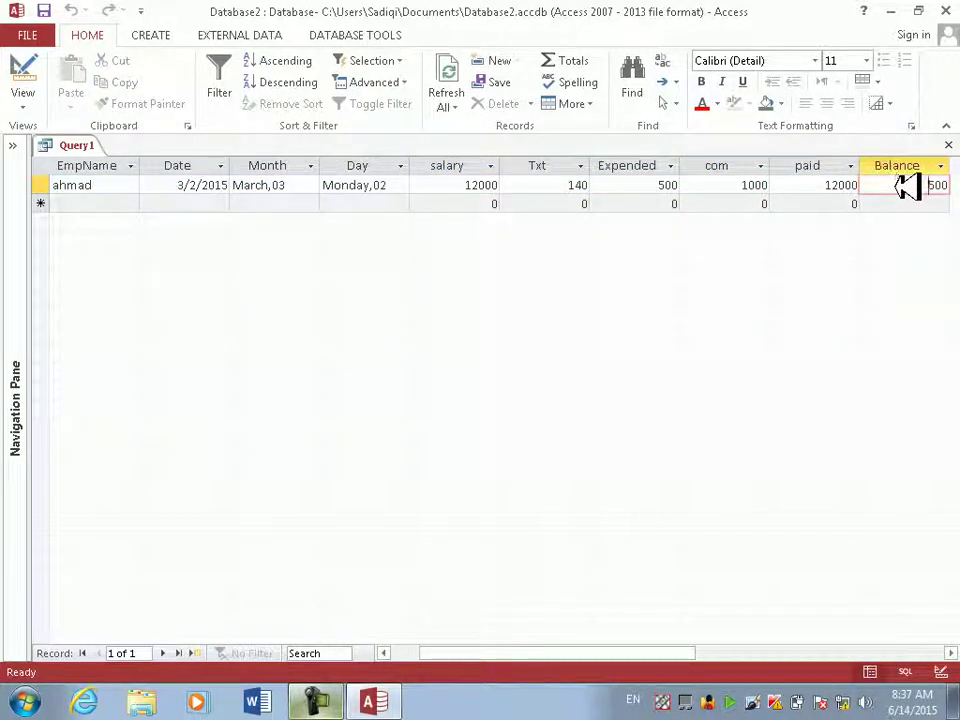
{"action": "left_click", "coordinate": [405, 188]}
{"action": "left_click", "coordinate": [459, 195]}
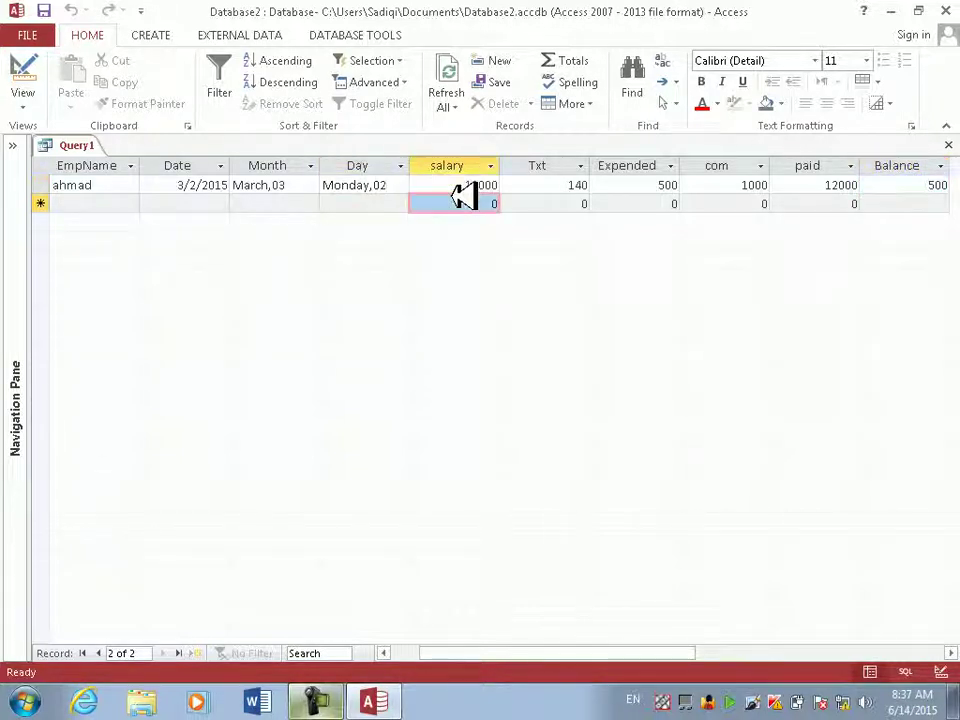
{"action": "left_click", "coordinate": [482, 183]}
{"action": "left_click", "coordinate": [541, 172]}
{"action": "left_click", "coordinate": [589, 184]}
{"action": "left_click", "coordinate": [681, 184]}
{"action": "left_click", "coordinate": [770, 202]}
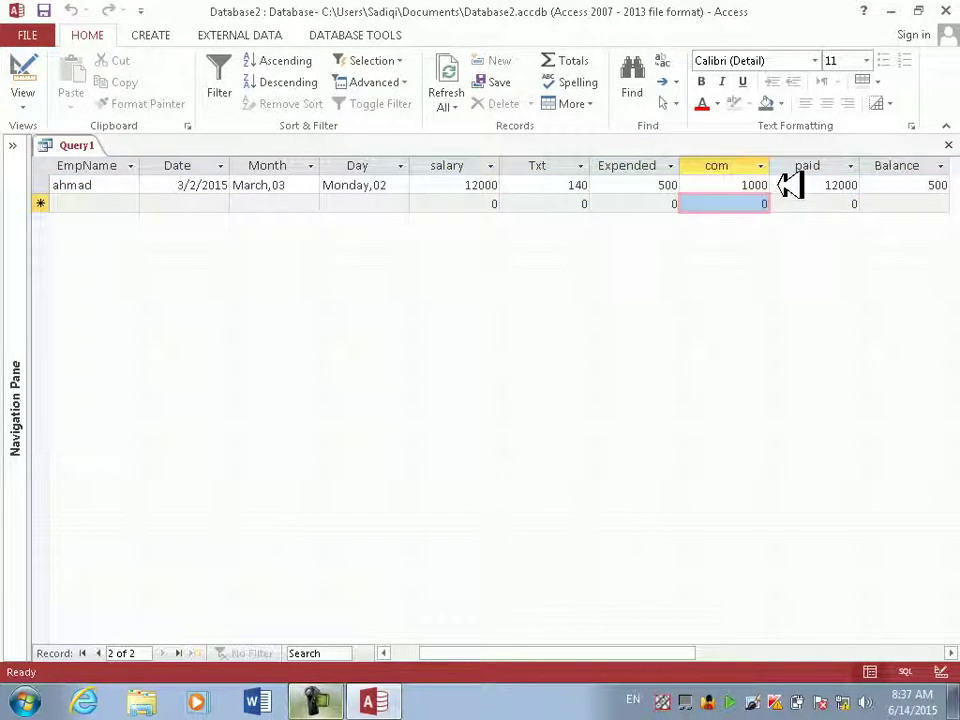
{"action": "left_click", "coordinate": [784, 185]}
{"action": "left_click", "coordinate": [750, 185]}
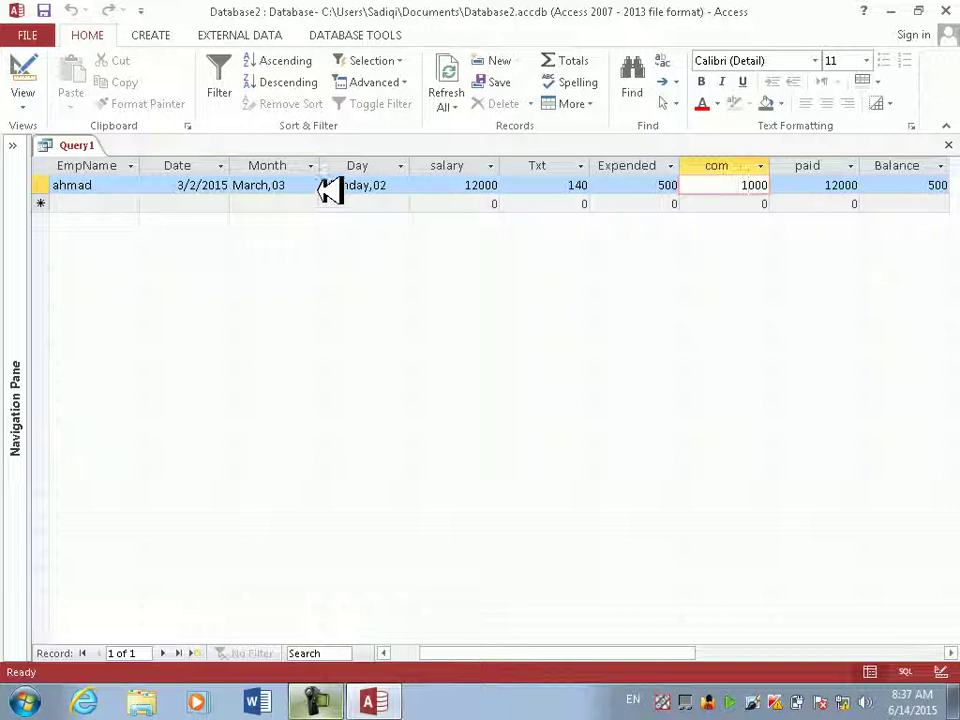
{"action": "left_click", "coordinate": [56, 185]}
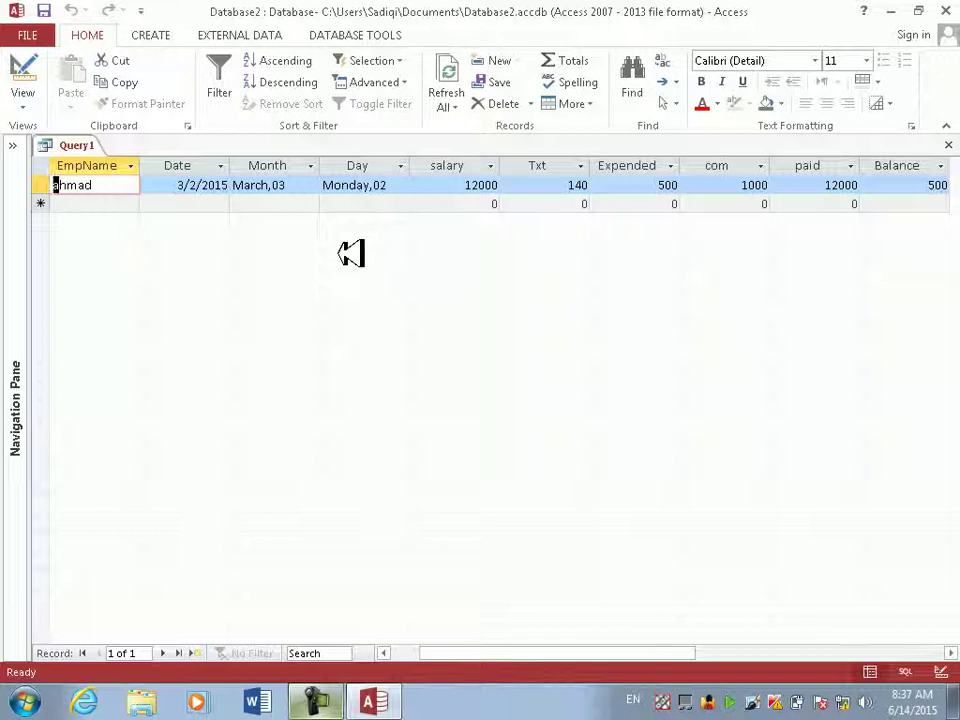
- Return the query to Design view and close it without saving the changes
{"action": "left_click", "coordinate": [30, 72]}
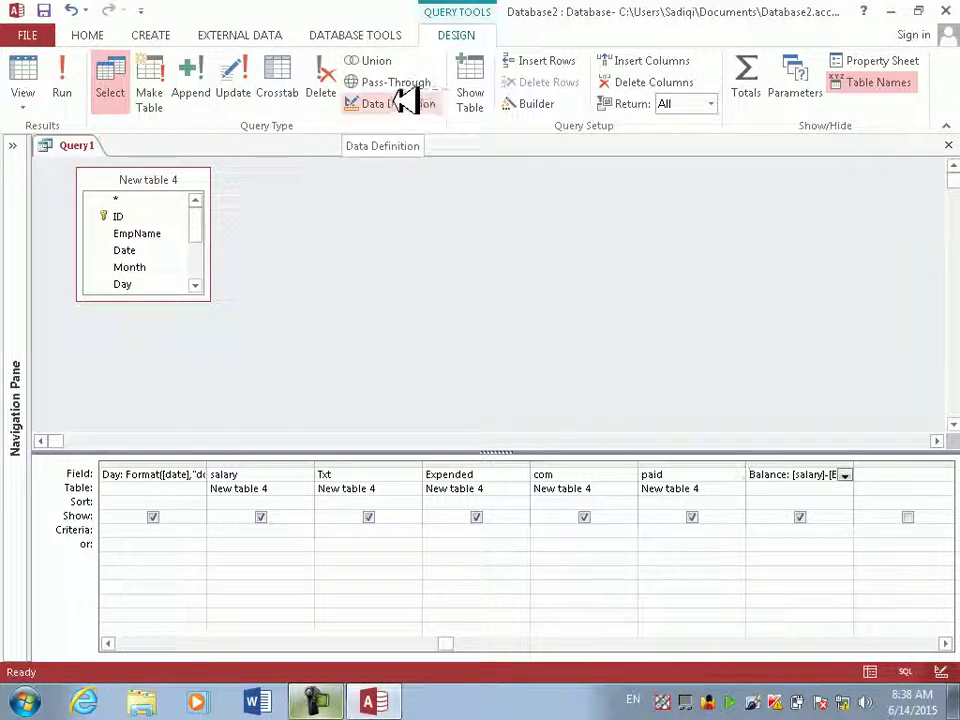
{"action": "left_click", "coordinate": [948, 145]}
{"action": "left_click", "coordinate": [412, 402]}
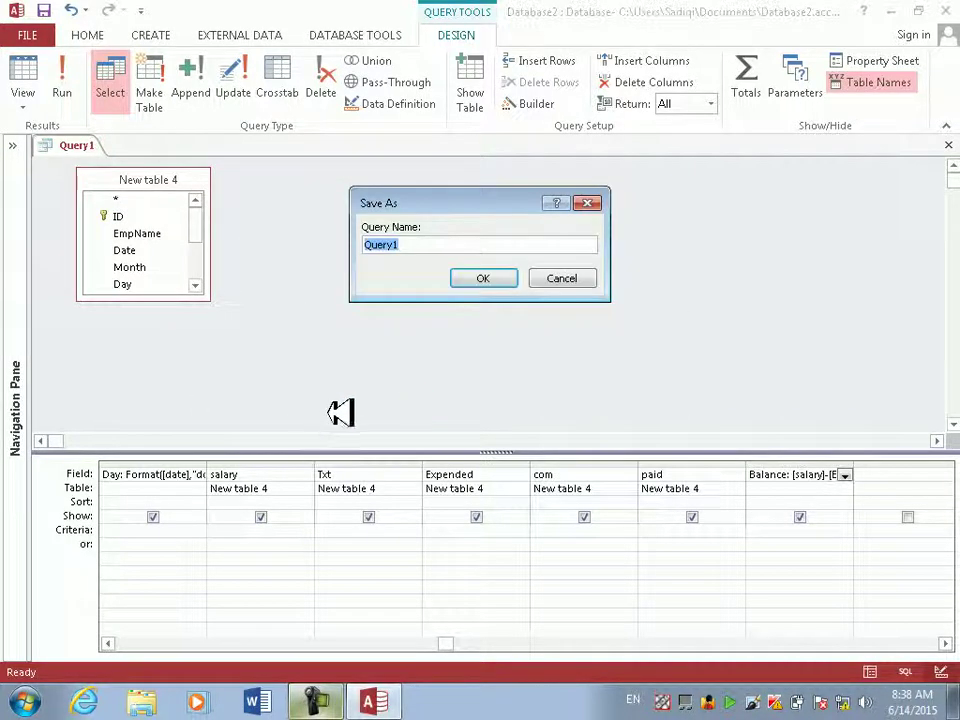
{"action": "left_click", "coordinate": [546, 273]}
{"action": "left_click", "coordinate": [948, 147]}
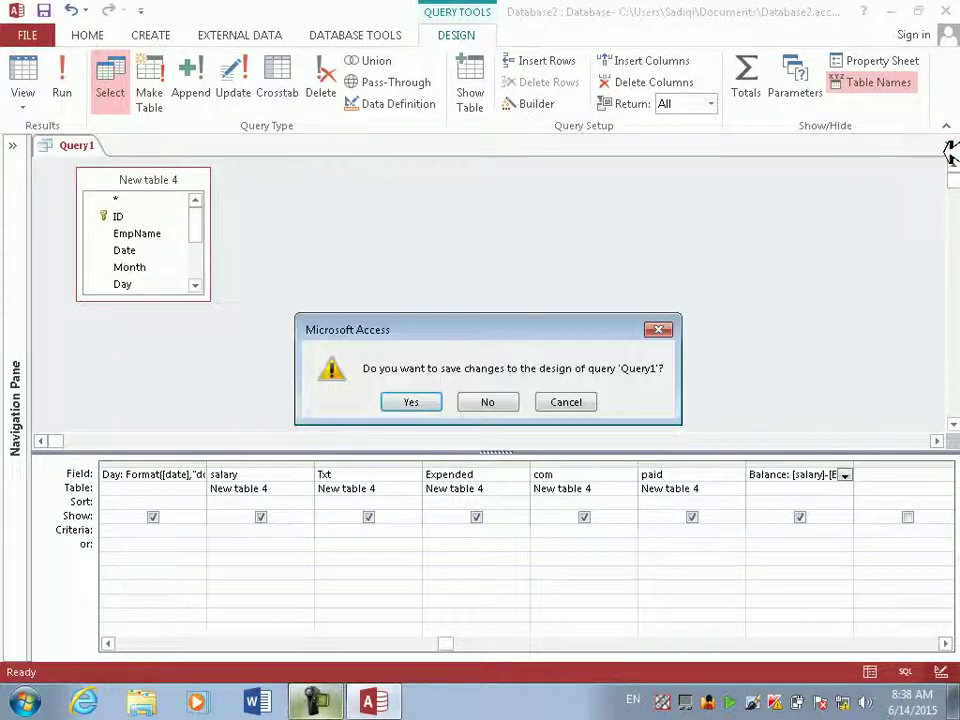
{"action": "left_click", "coordinate": [478, 401]}
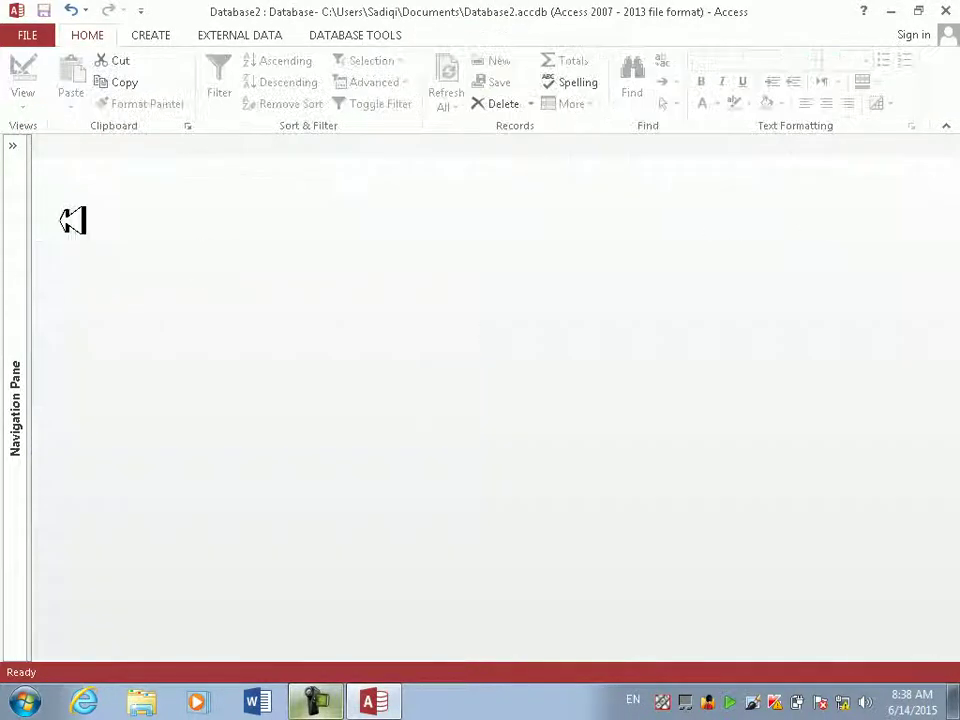
- Expand the list of database objects, open the Simple table and delete its total column
{"action": "left_click", "coordinate": [20, 150]}
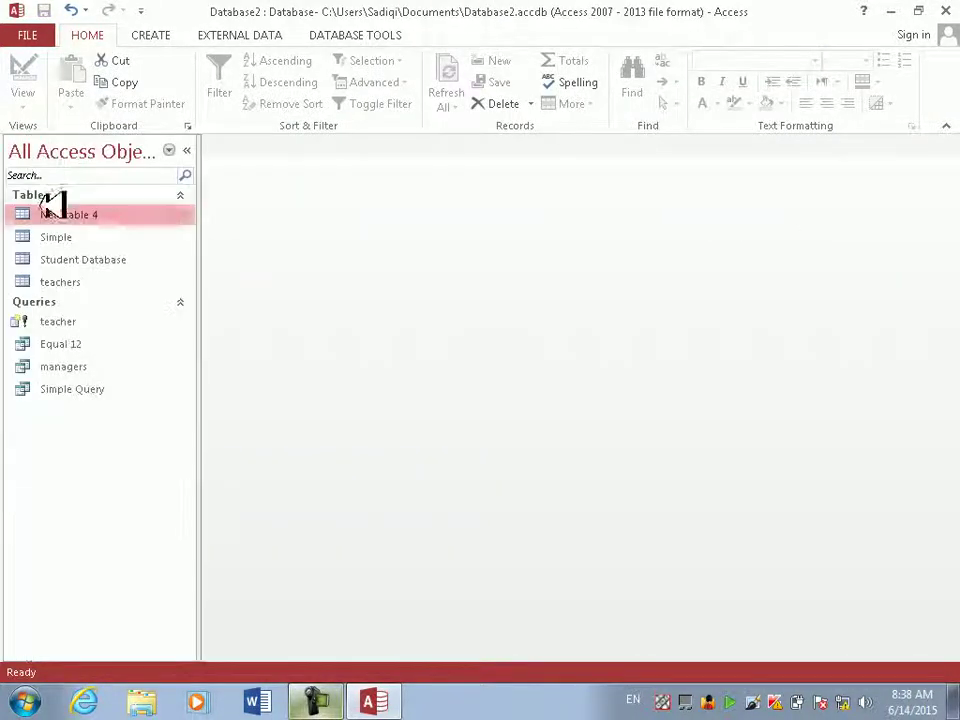
{"action": "left_click", "coordinate": [152, 35]}
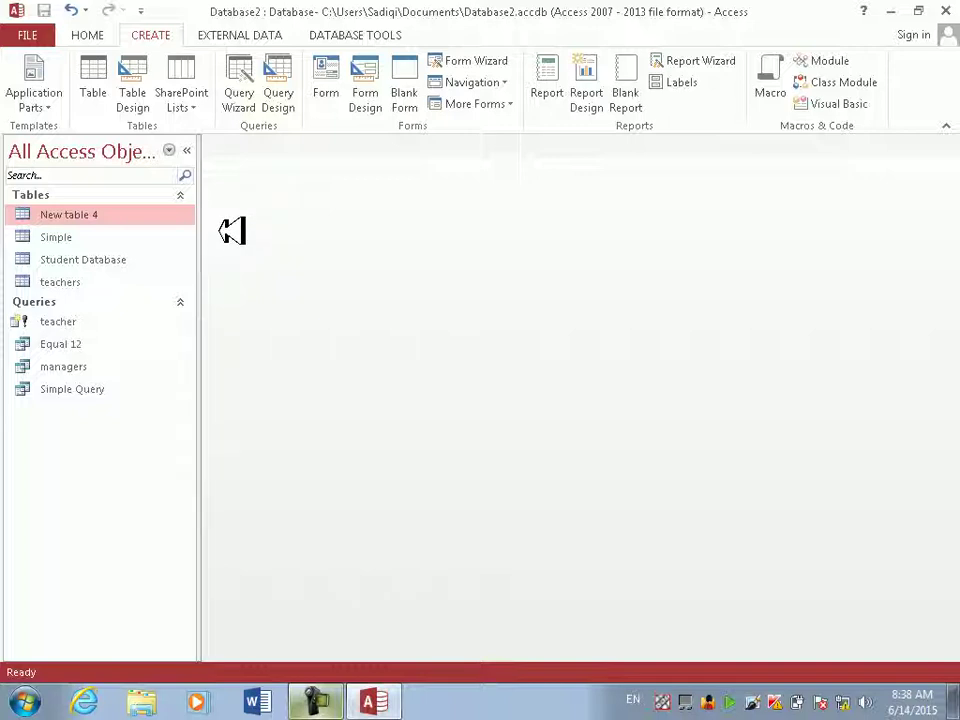
{"action": "left_click", "coordinate": [76, 233]}
{"action": "double_click", "coordinate": [84, 233]}
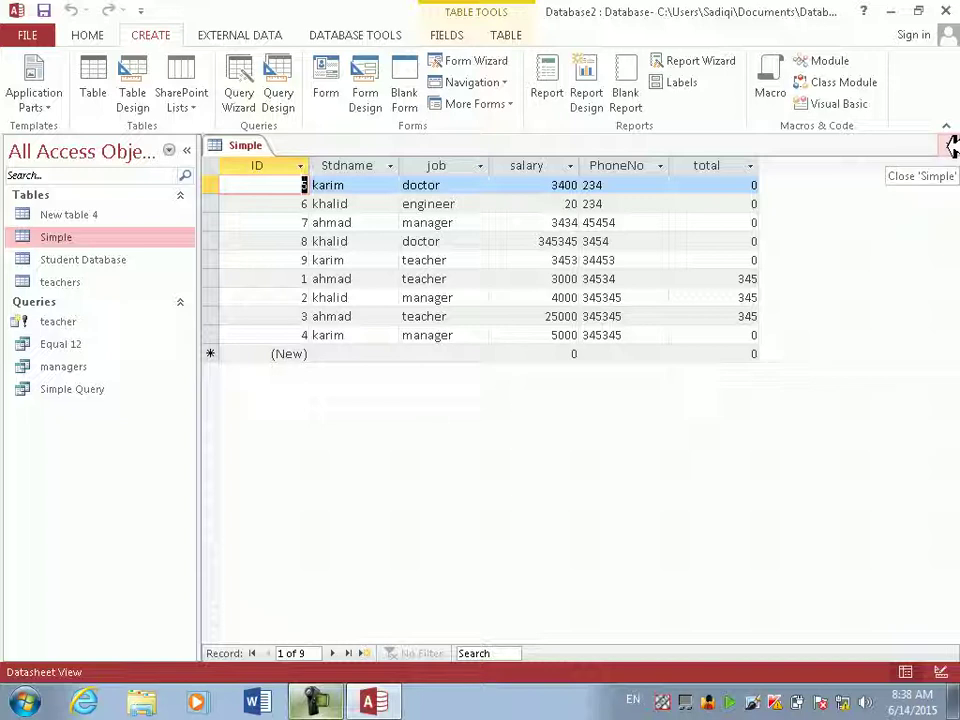
{"action": "left_click", "coordinate": [742, 163]}
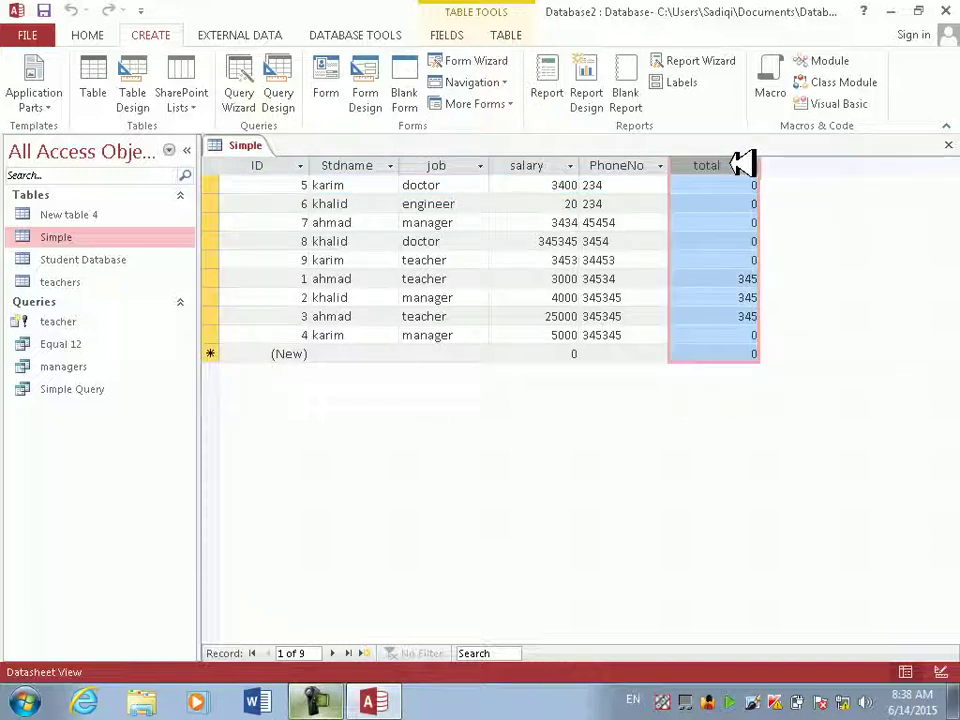
{"action": "key", "text": "Delete"}
{"action": "key", "text": "Return"}
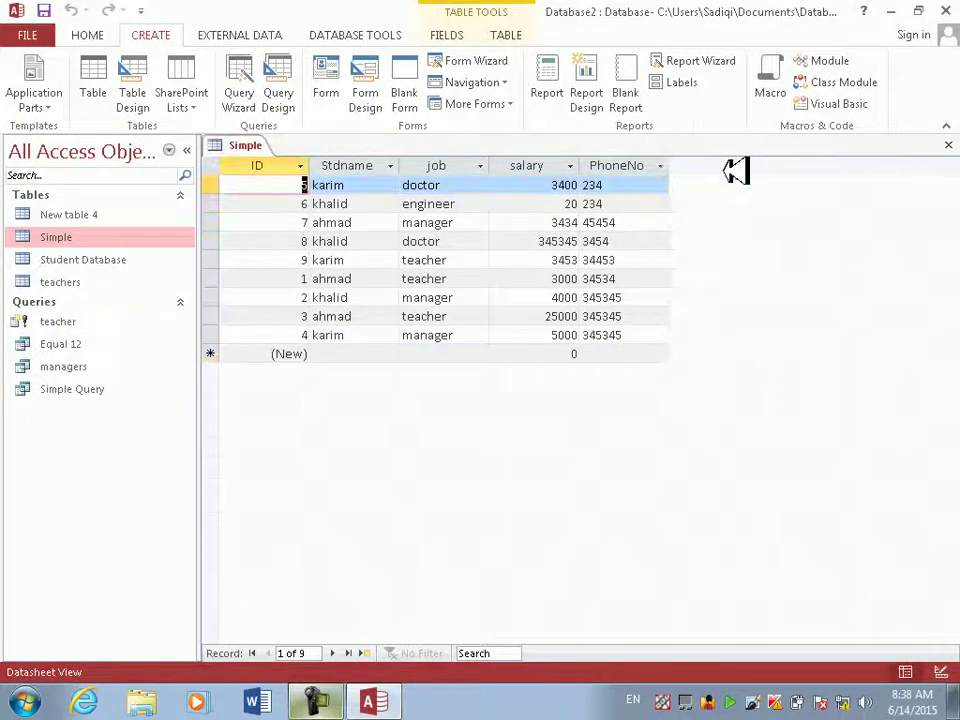
- Delete the PhoneNo column from the Simple table and close the table
{"action": "left_click", "coordinate": [634, 161]}
{"action": "key", "text": "Delete"}
{"action": "key", "text": "Return"}
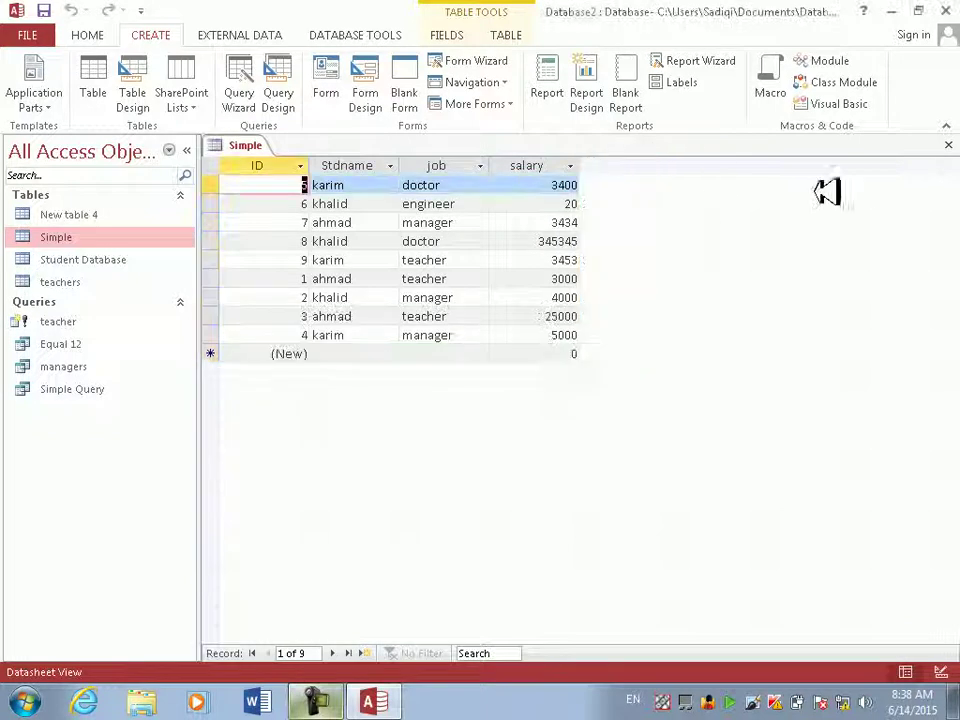
{"action": "left_click", "coordinate": [950, 143]}
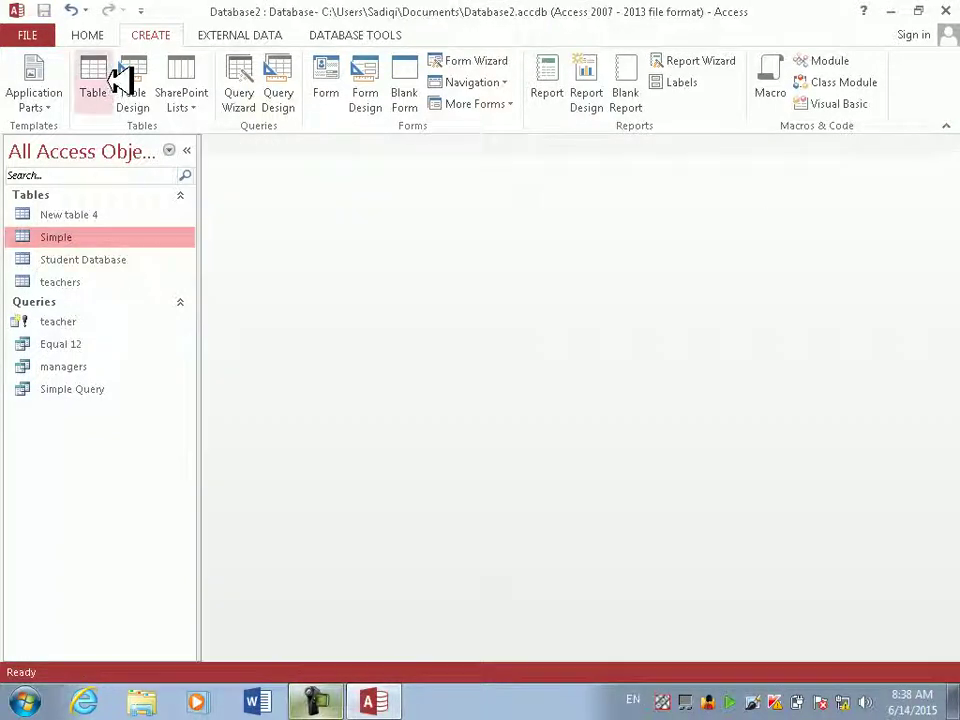
- Create a query in Design view from the Simple table with the ID, Stdname, job and salary fields
{"action": "left_click", "coordinate": [278, 85]}
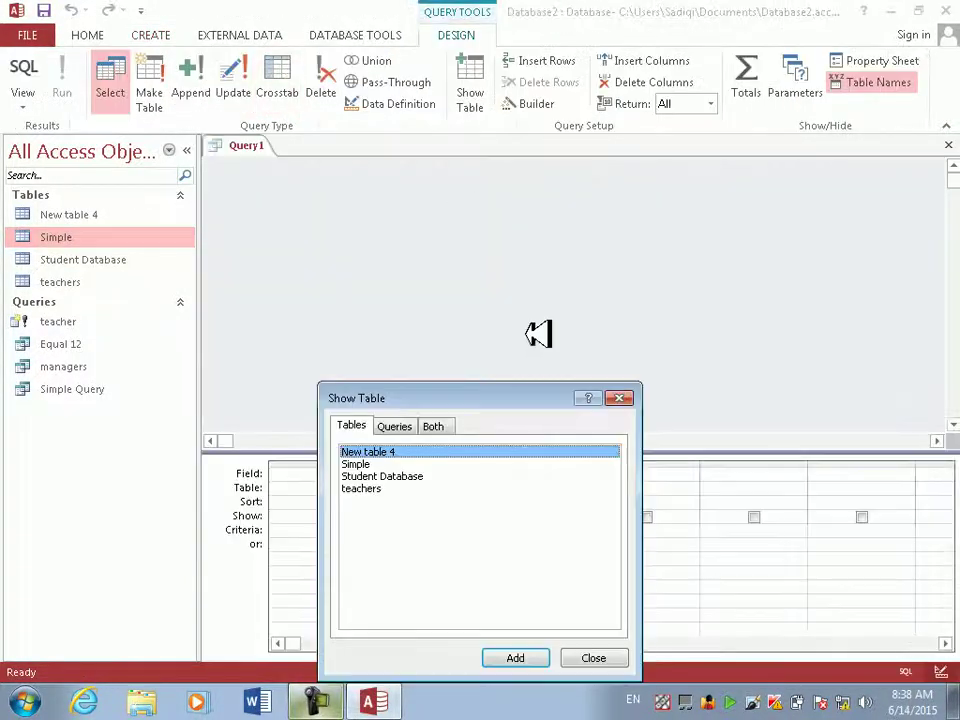
{"action": "left_click", "coordinate": [360, 464]}
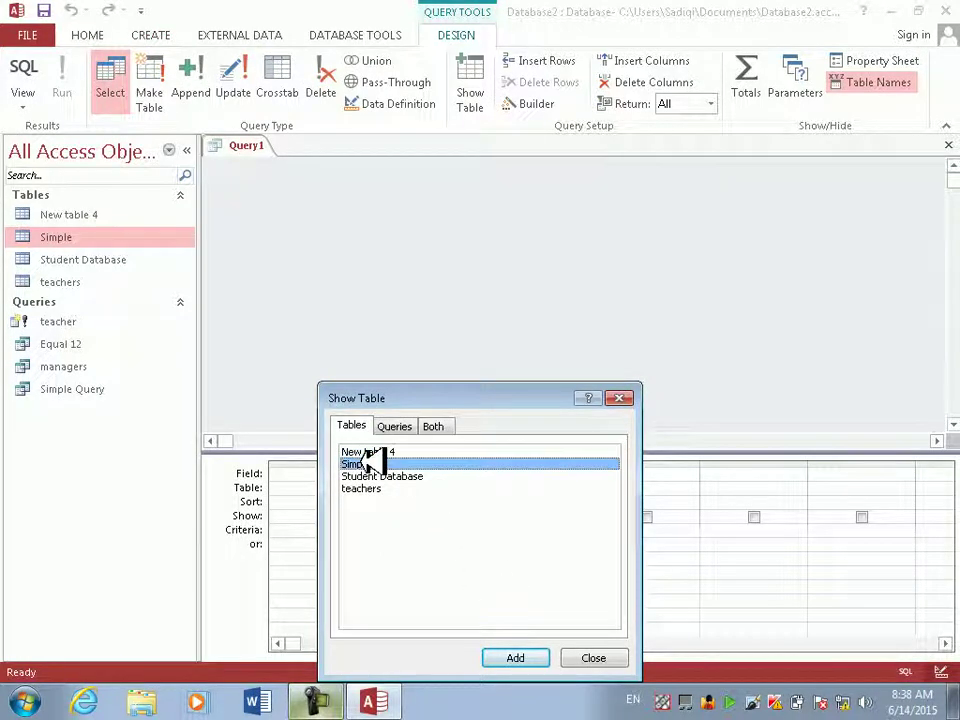
{"action": "left_click", "coordinate": [514, 657]}
{"action": "left_click", "coordinate": [600, 660]}
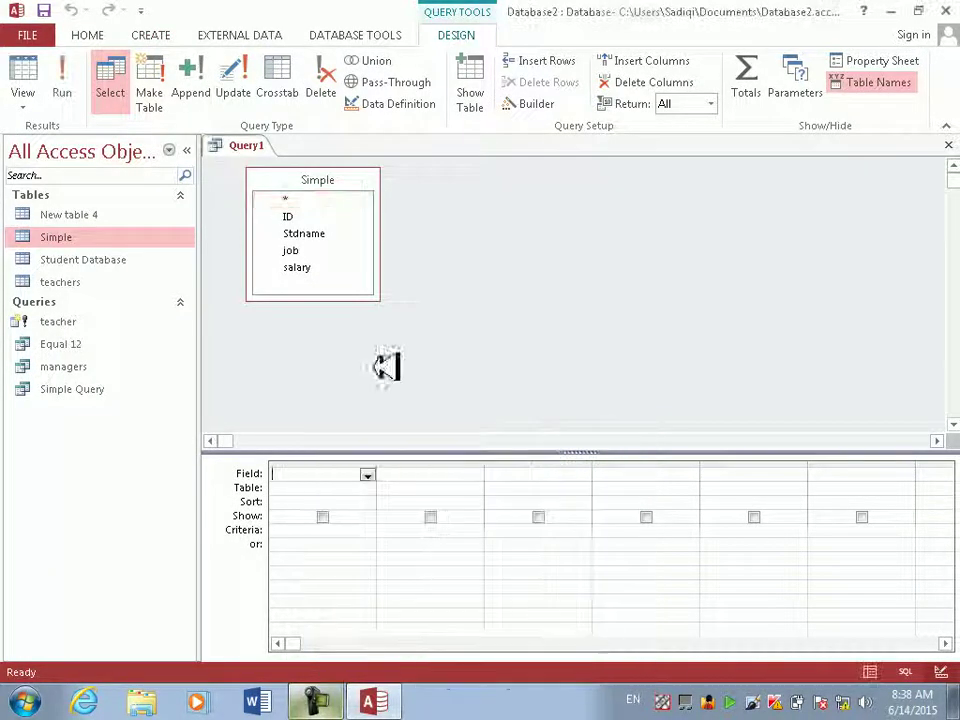
{"action": "double_click", "coordinate": [317, 174]}
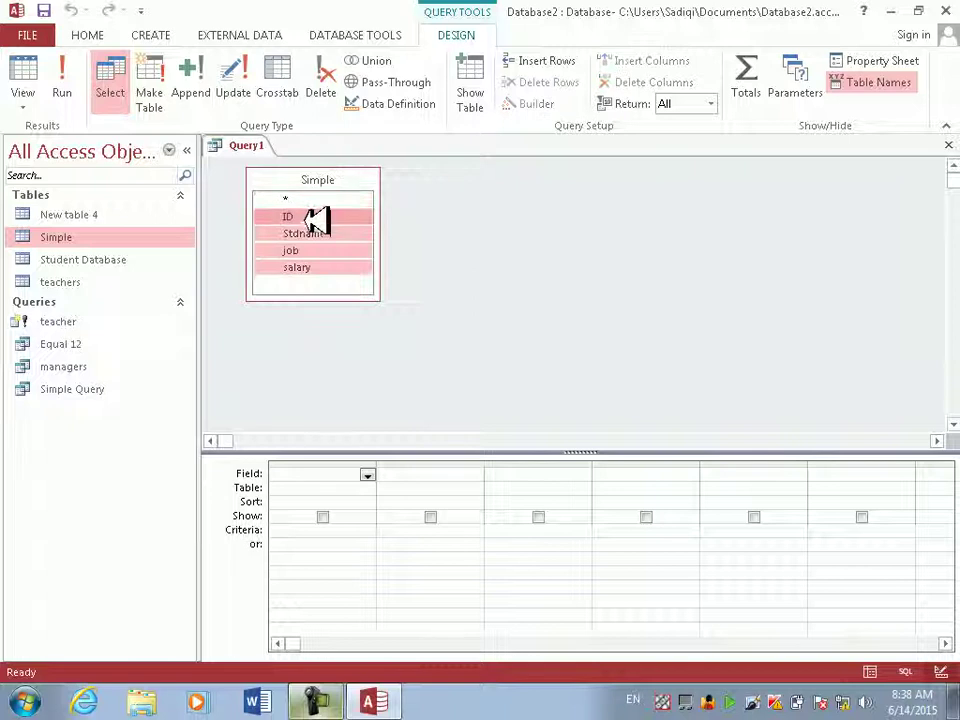
{"action": "left_click_drag", "start_coordinate": [315, 390], "coordinate": [317, 474]}
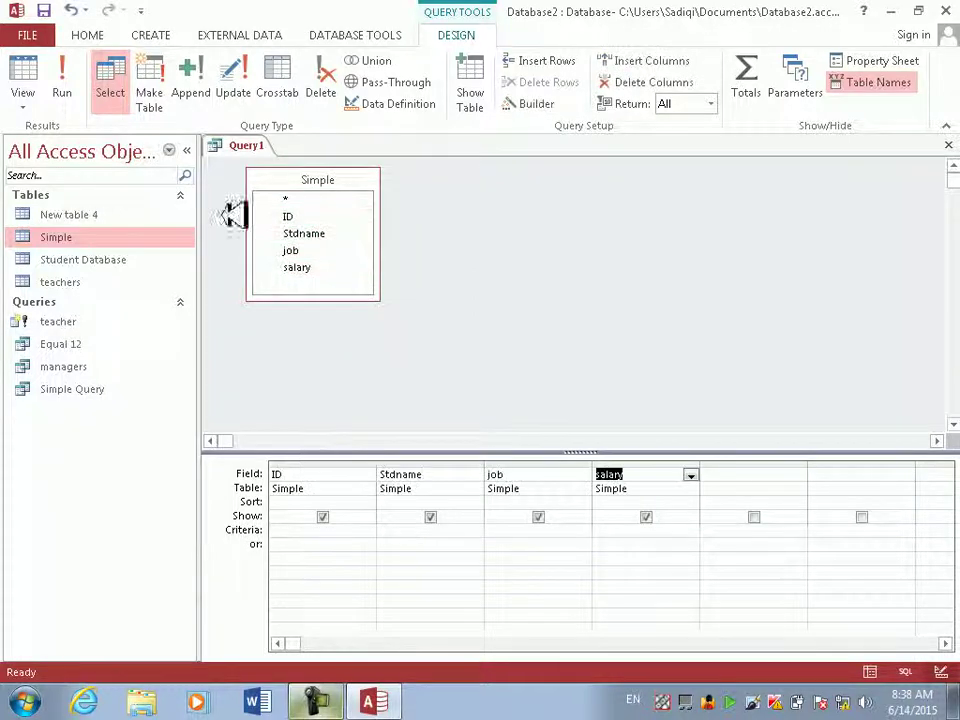
- Make it a make-table query that creates a table named Gulbacha in the current database
{"action": "left_click", "coordinate": [150, 90]}
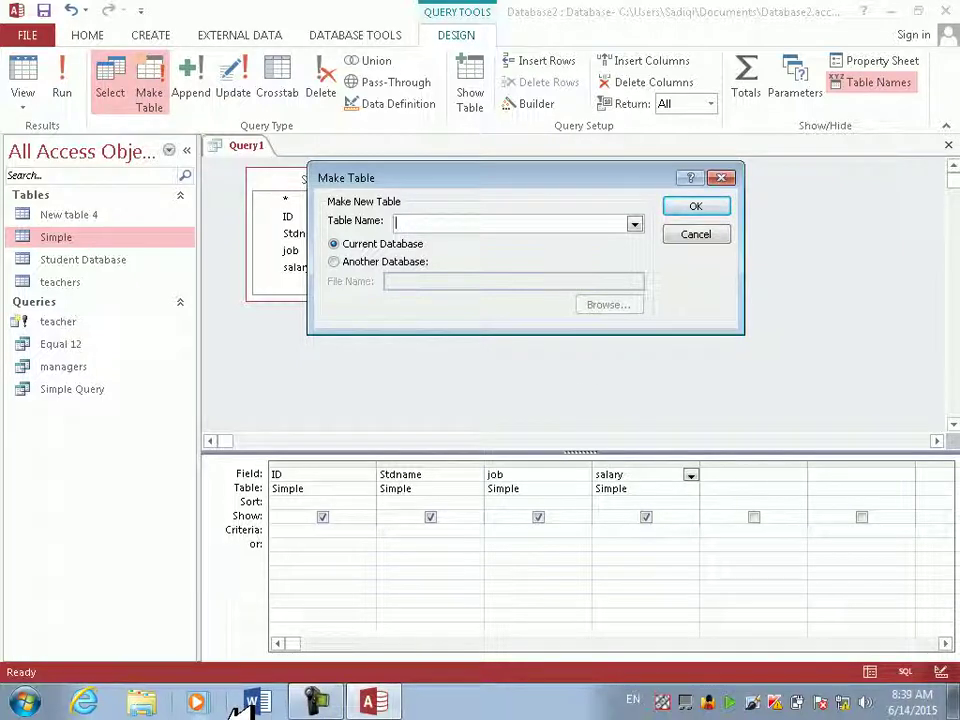
{"action": "type", "text": "af"}
{"action": "key", "text": "BackSpace"}
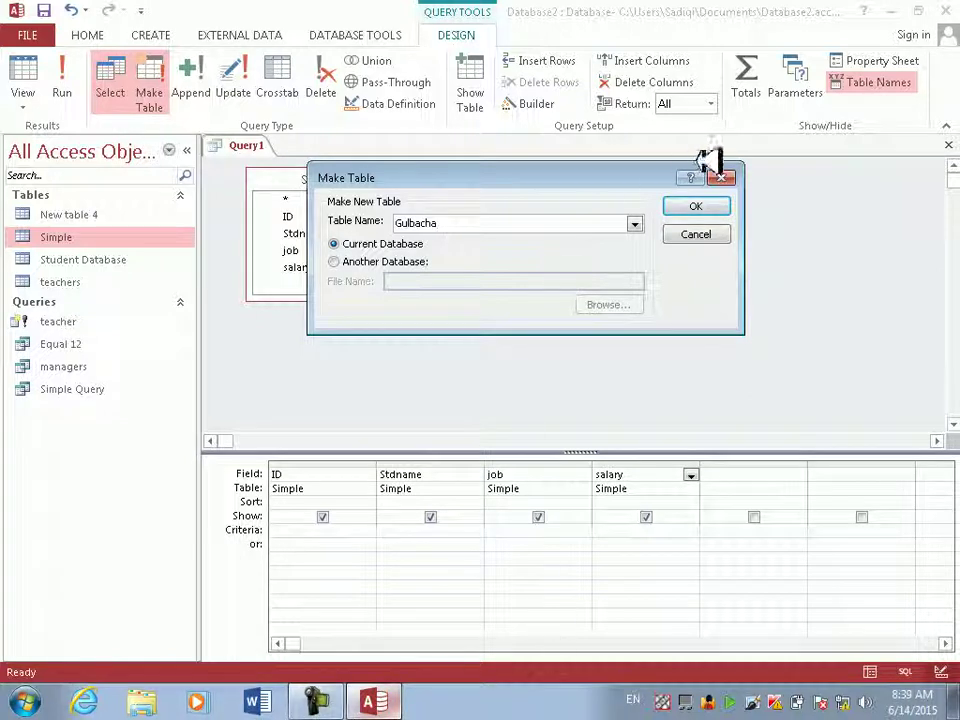
{"action": "left_click", "coordinate": [705, 203]}
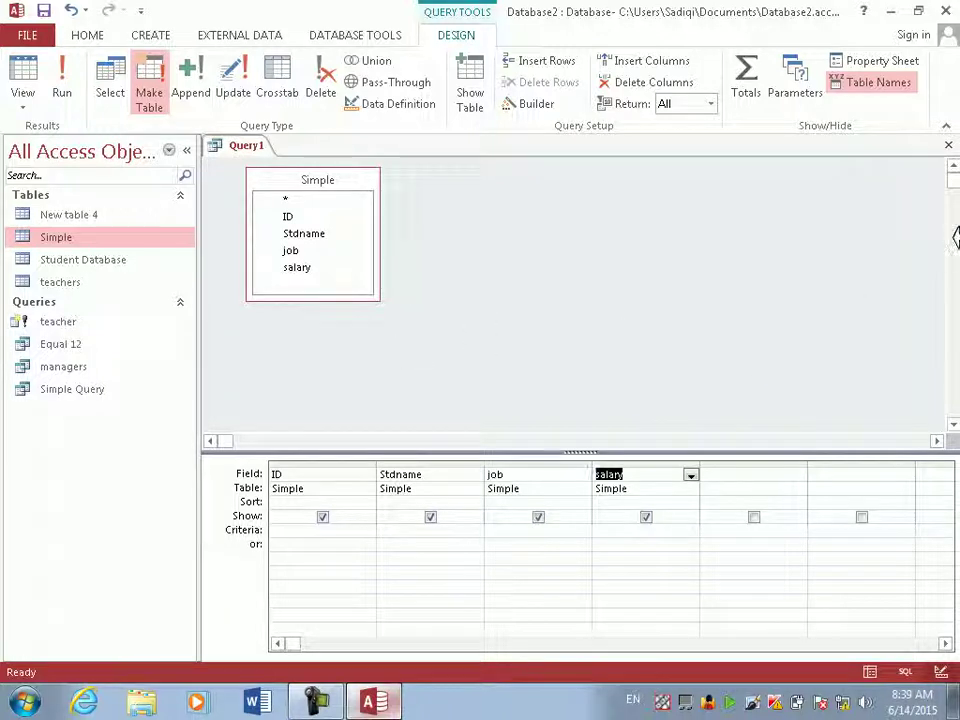
- Close the query and save it under the name Maketable query
{"action": "left_click", "coordinate": [949, 145]}
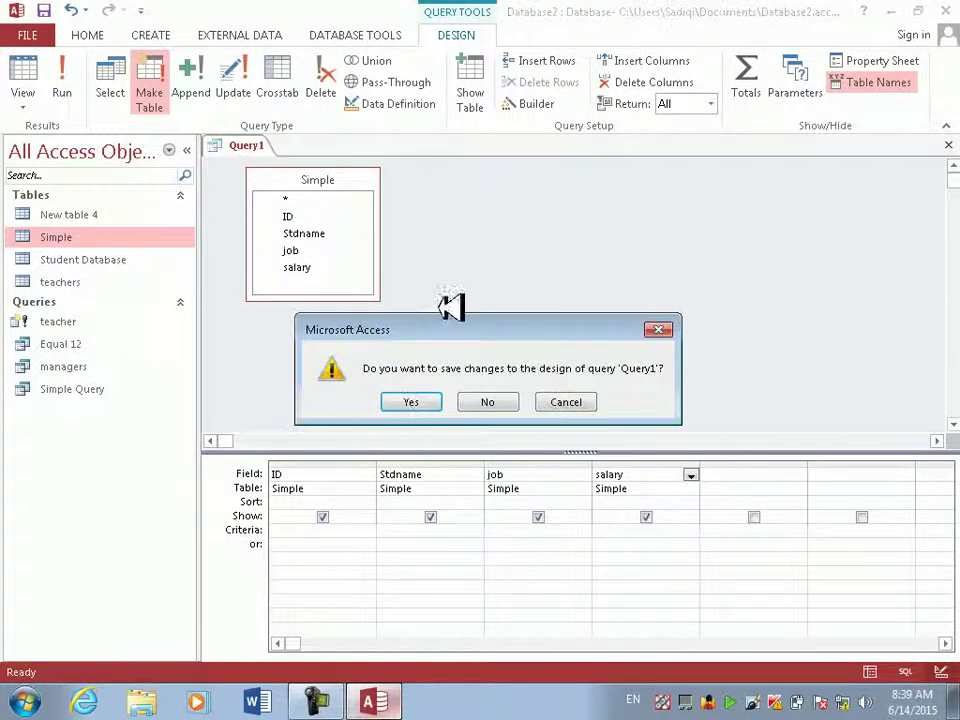
{"action": "left_click", "coordinate": [412, 400]}
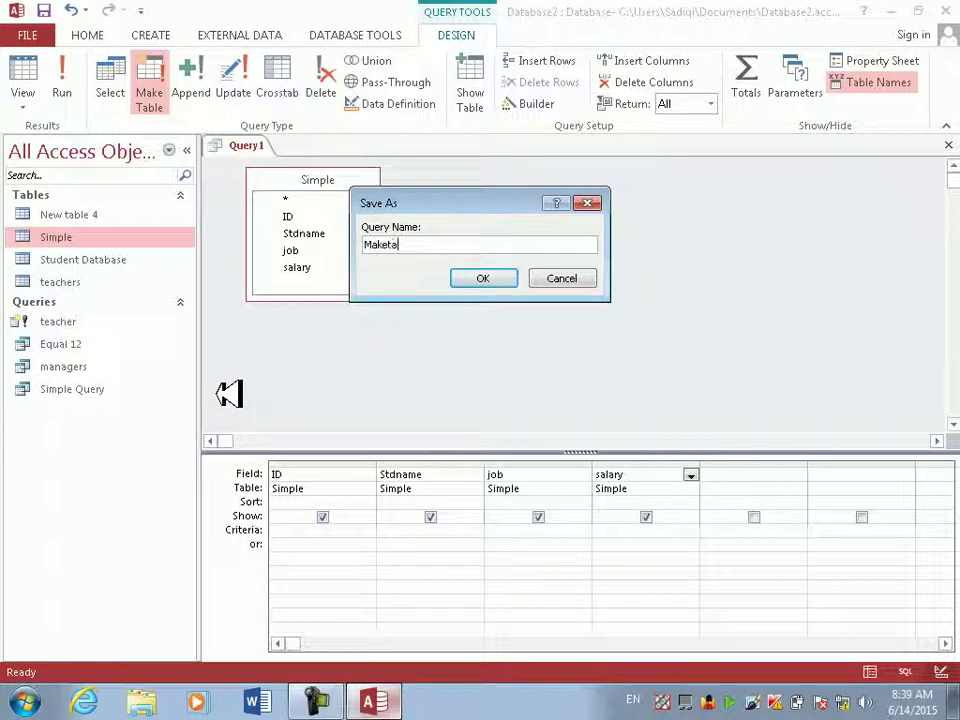
{"action": "type", "text": "Maketable query"}
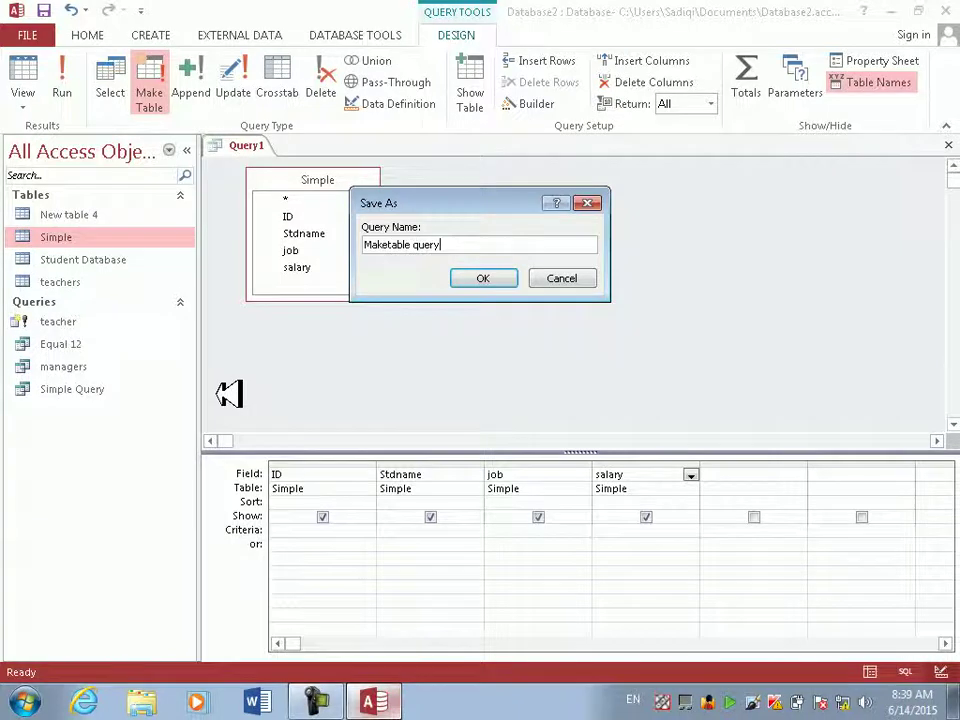
{"action": "key", "text": "Return"}
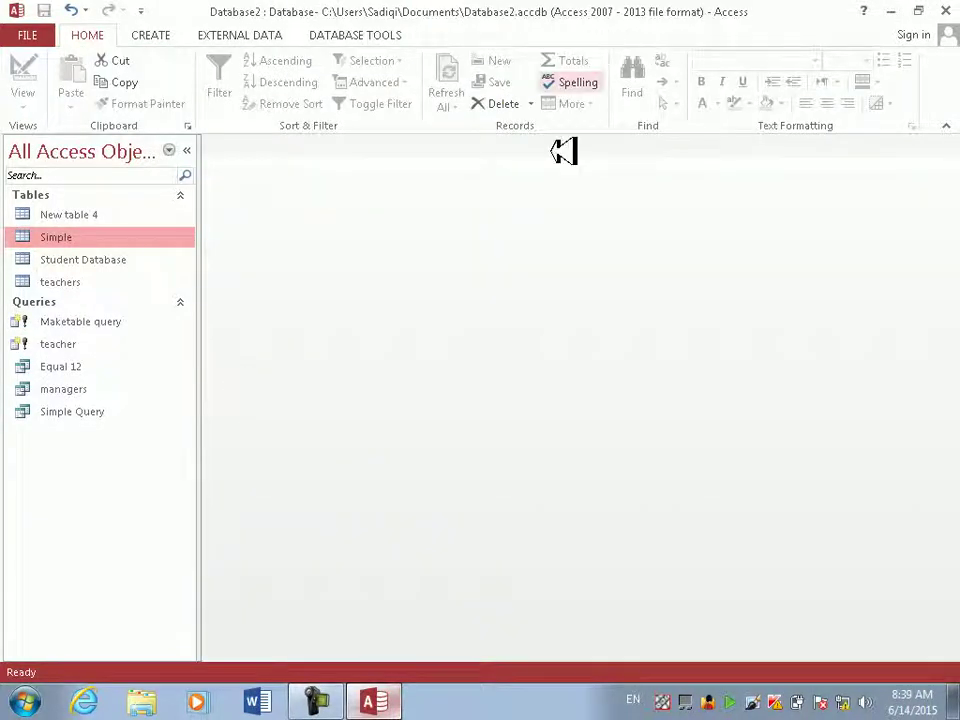
- Run Maketable query and approve pasting its rows into the new table
{"action": "left_click", "coordinate": [57, 343]}
{"action": "left_click", "coordinate": [108, 321]}
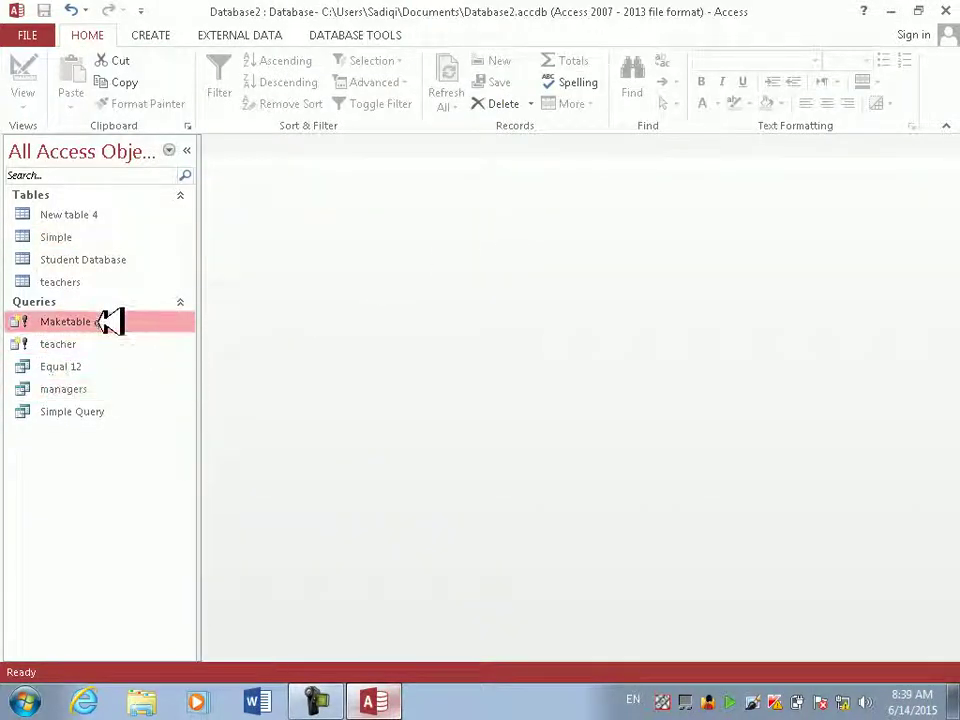
{"action": "double_click", "coordinate": [108, 321]}
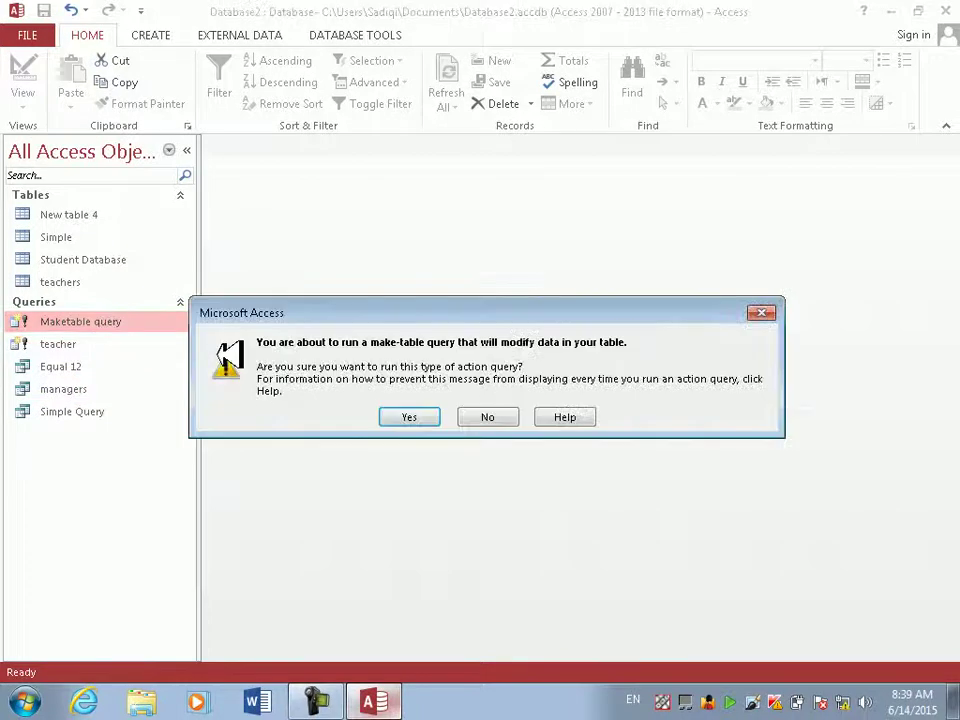
{"action": "left_click", "coordinate": [425, 417]}
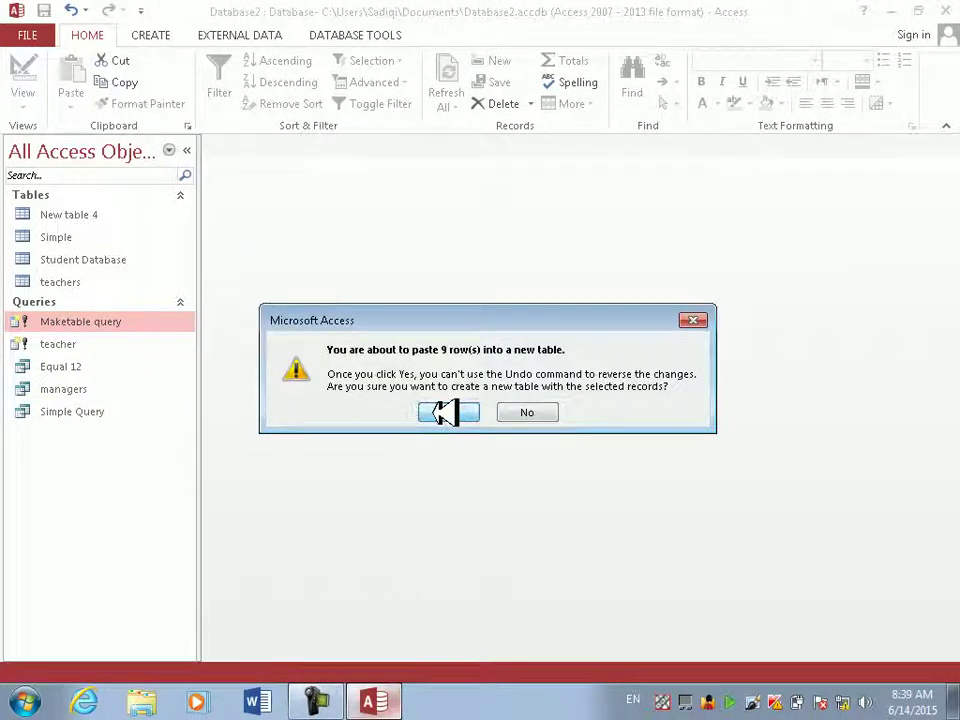
{"action": "left_click", "coordinate": [443, 412]}
- Open the newly created Gulbacha table and look at its records
{"action": "left_click", "coordinate": [118, 234]}
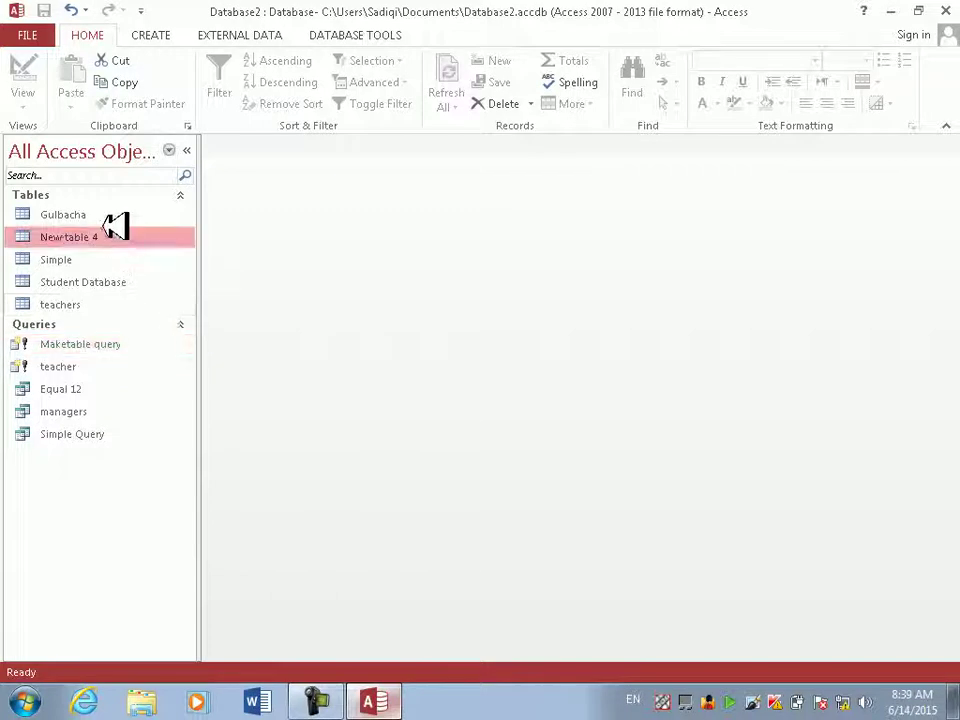
{"action": "left_click", "coordinate": [108, 216]}
{"action": "double_click", "coordinate": [108, 216]}
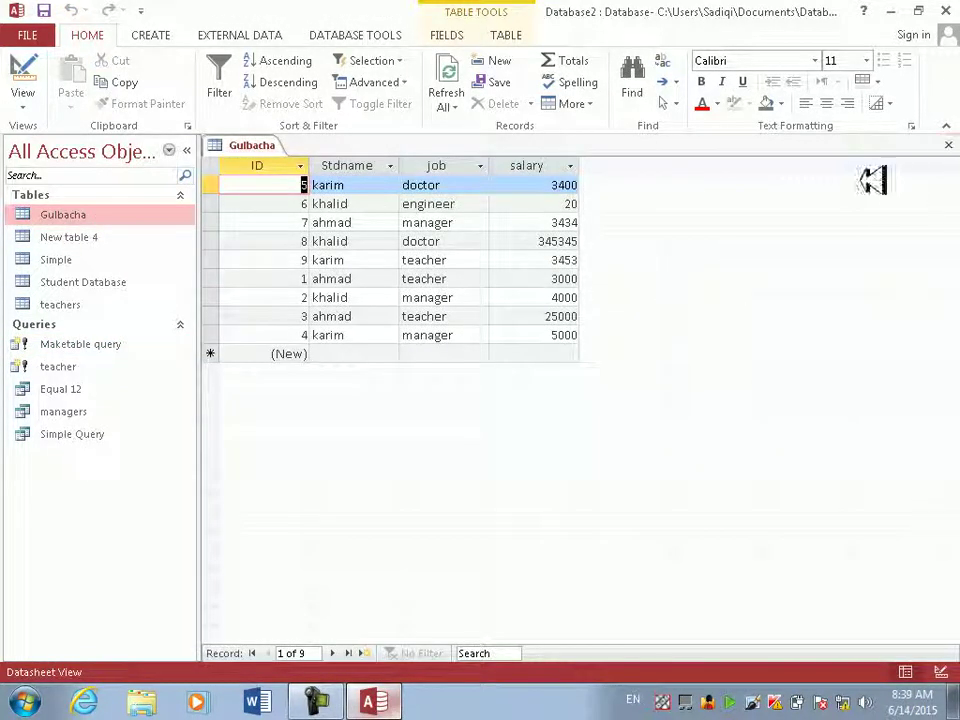
- Delete the table New table 4 and undo that deletion
{"action": "left_click", "coordinate": [118, 236]}
{"action": "key", "text": "Delete"}
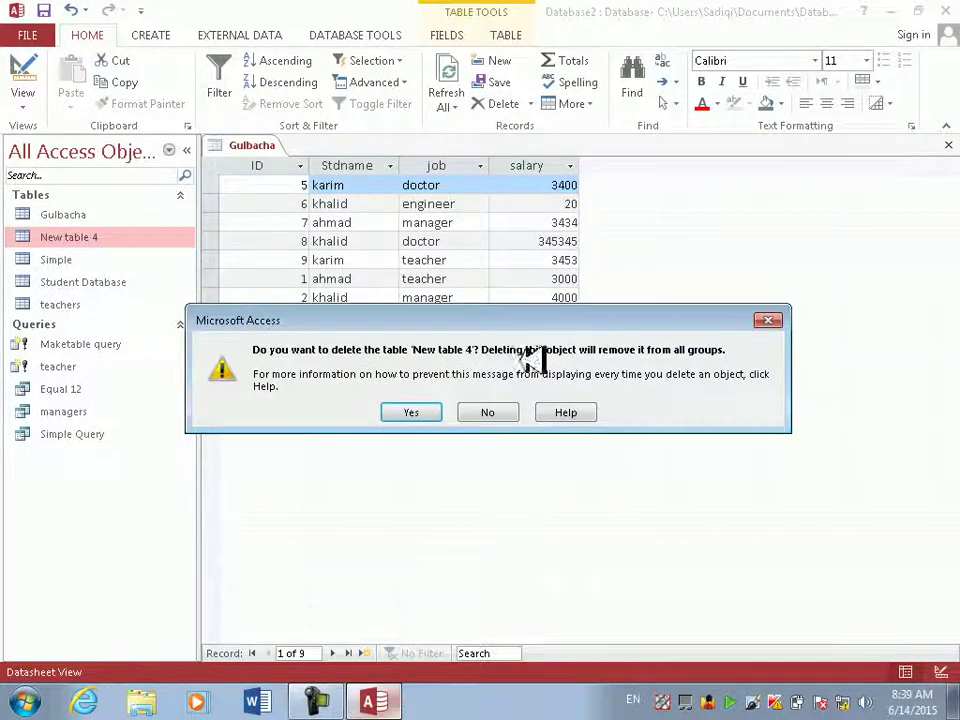
{"action": "key", "text": "Return"}
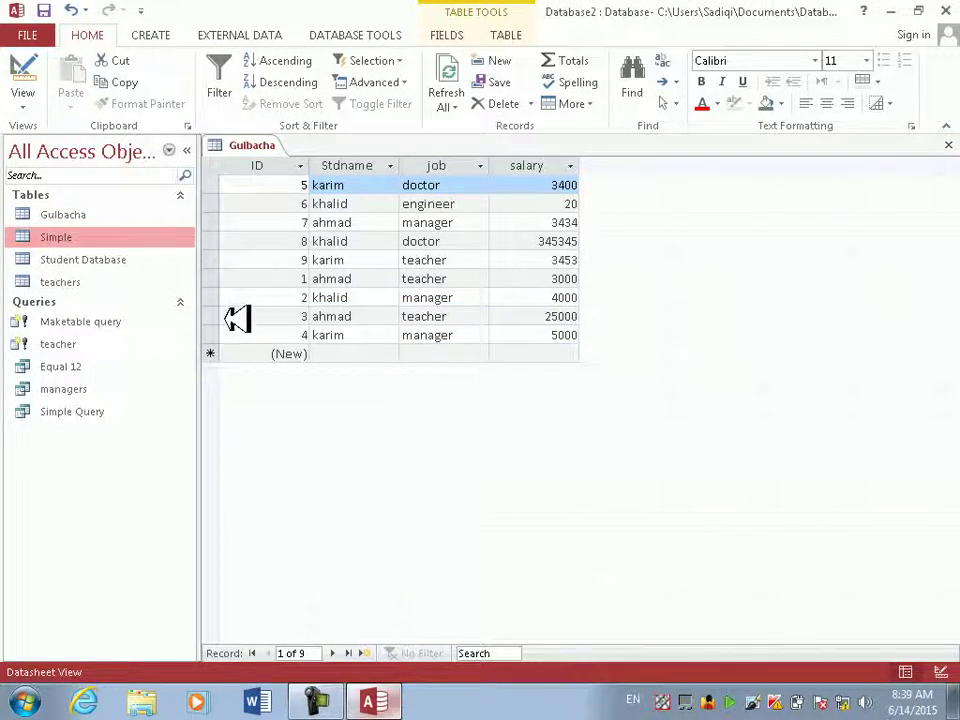
{"action": "key", "text": "ctrl+z"}
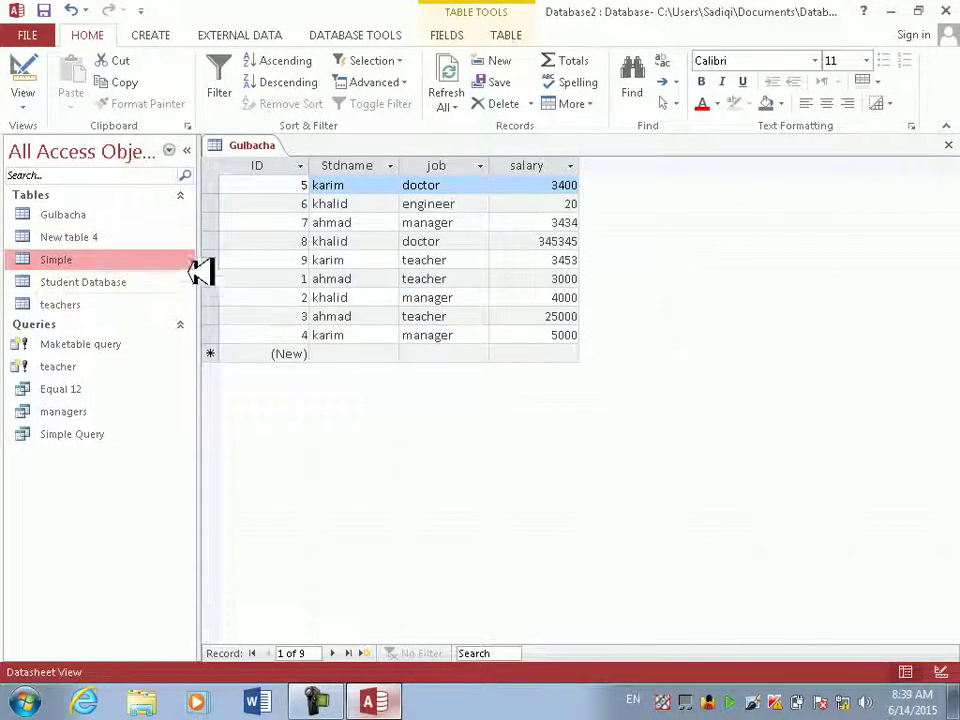
- Close the Gulbacha table and delete it from the database
{"action": "left_click", "coordinate": [116, 215]}
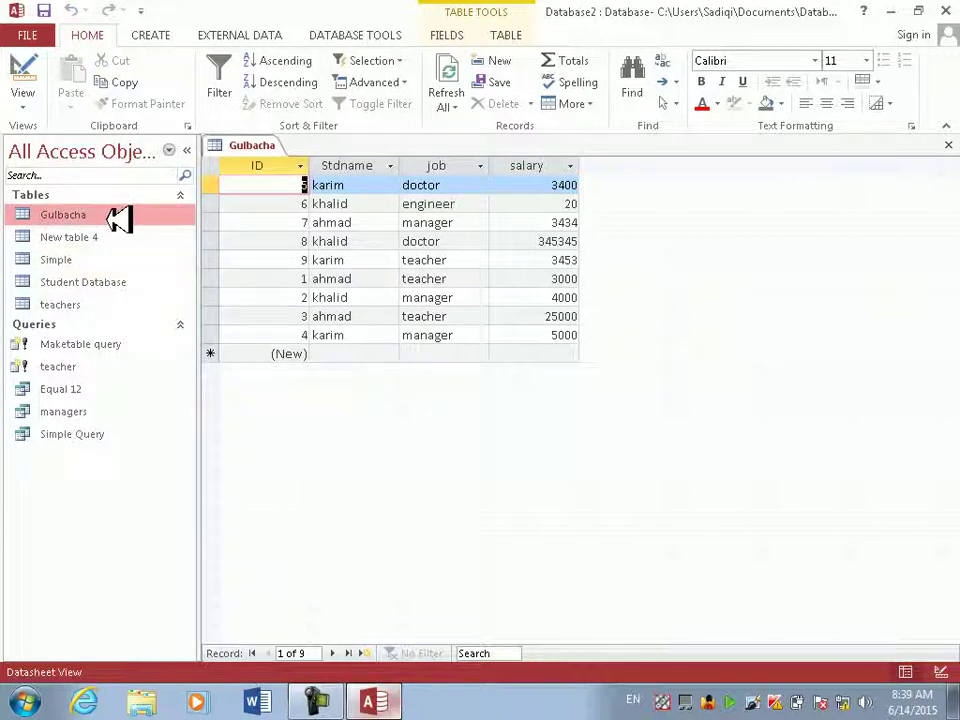
{"action": "left_click", "coordinate": [948, 145]}
{"action": "key", "text": "Delete"}
{"action": "key", "text": "Return"}
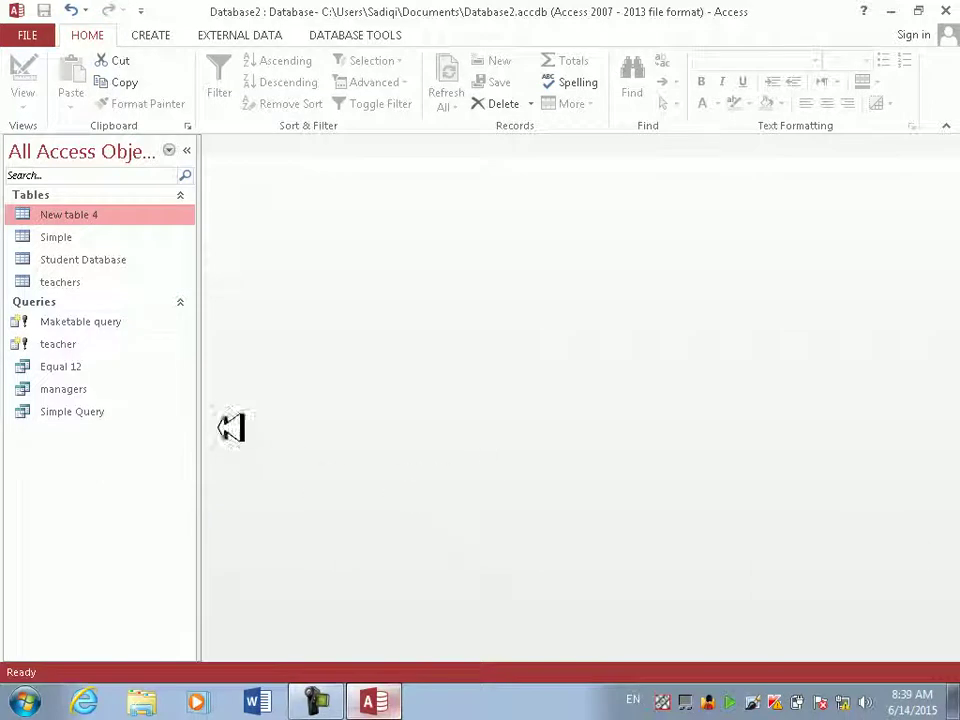
- Delete Maketable query from the database
{"action": "left_click", "coordinate": [62, 317]}
{"action": "right_click", "coordinate": [62, 318]}
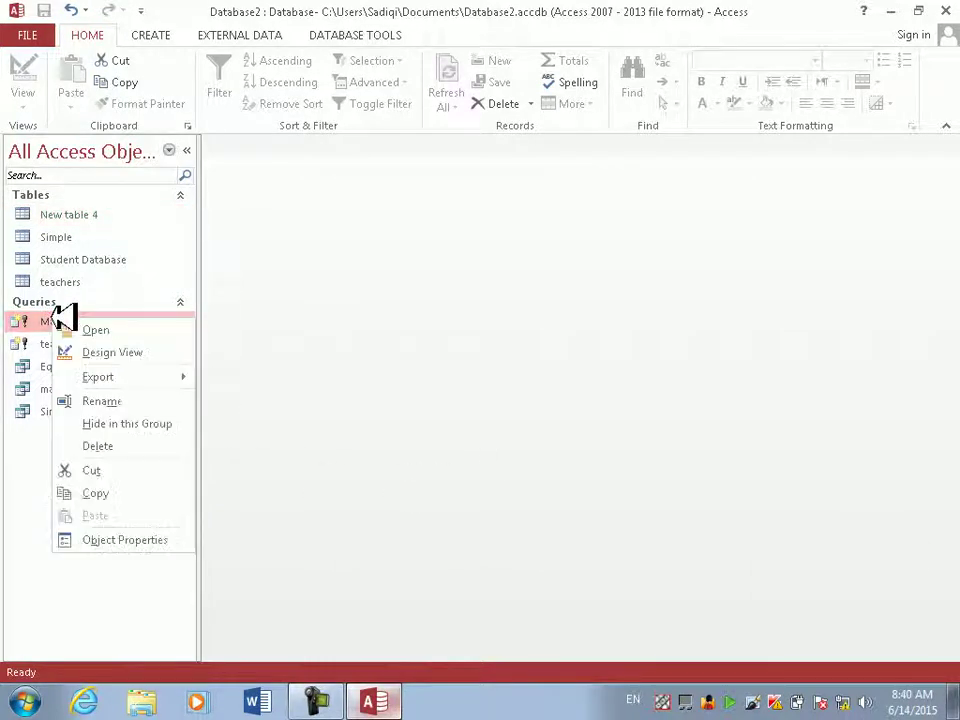
{"action": "left_click", "coordinate": [122, 446]}
{"action": "left_click", "coordinate": [432, 414]}
- Start a new query design containing only the Simple table and add its ID, Stdname, job and salary fields to the grid
{"action": "left_click", "coordinate": [96, 214]}
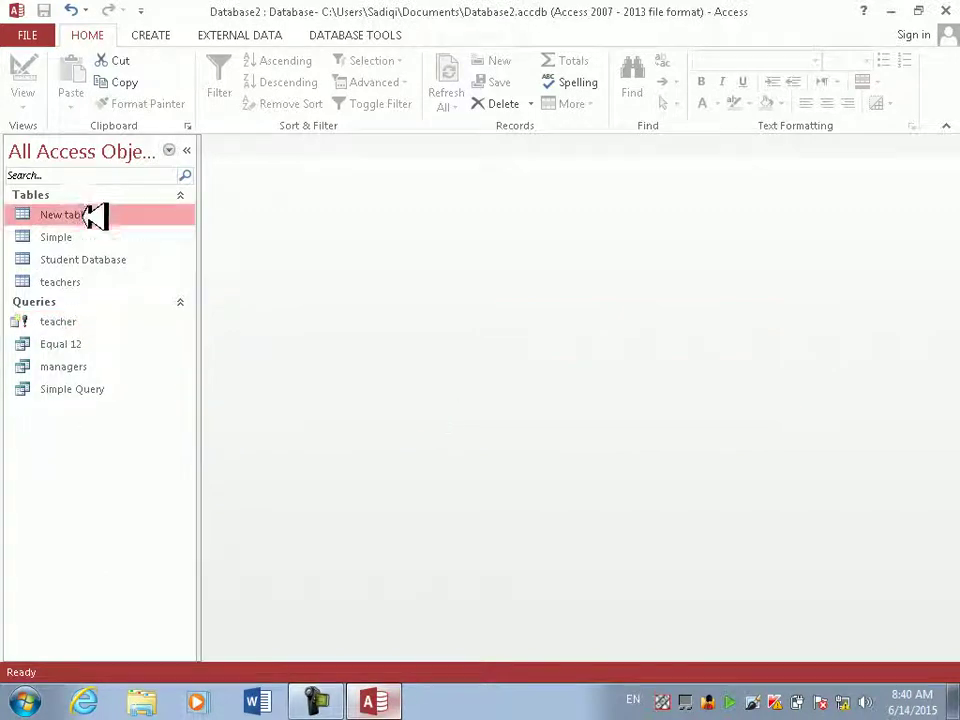
{"action": "left_click", "coordinate": [76, 240]}
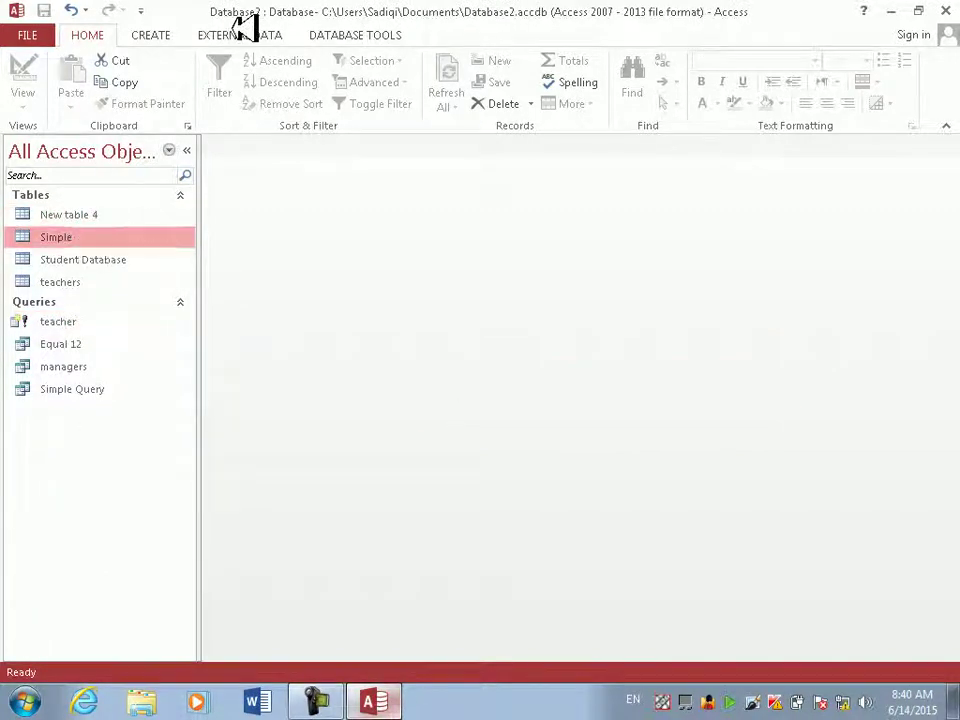
{"action": "left_click", "coordinate": [148, 30]}
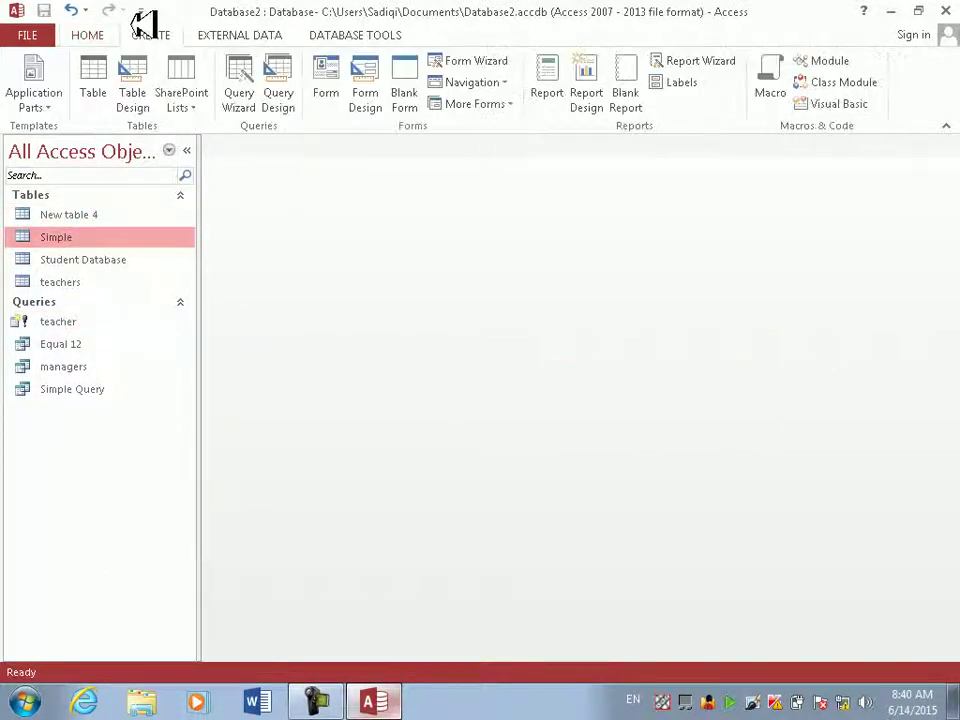
{"action": "left_click", "coordinate": [282, 80]}
{"action": "double_click", "coordinate": [402, 455]}
{"action": "double_click", "coordinate": [410, 465]}
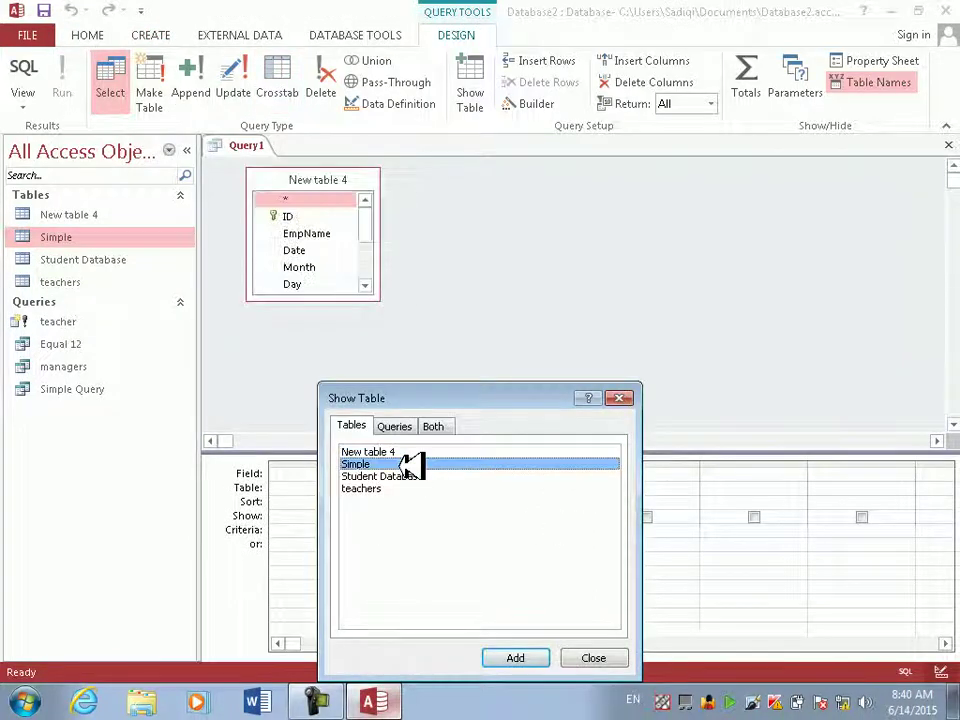
{"action": "left_click", "coordinate": [574, 658]}
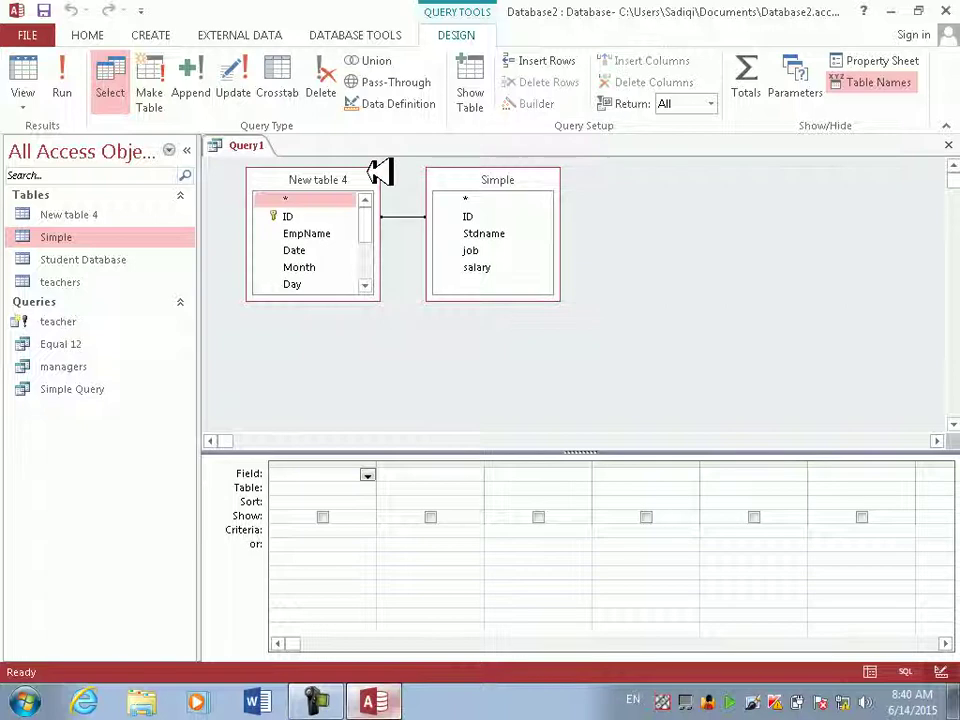
{"action": "key", "text": "Delete"}
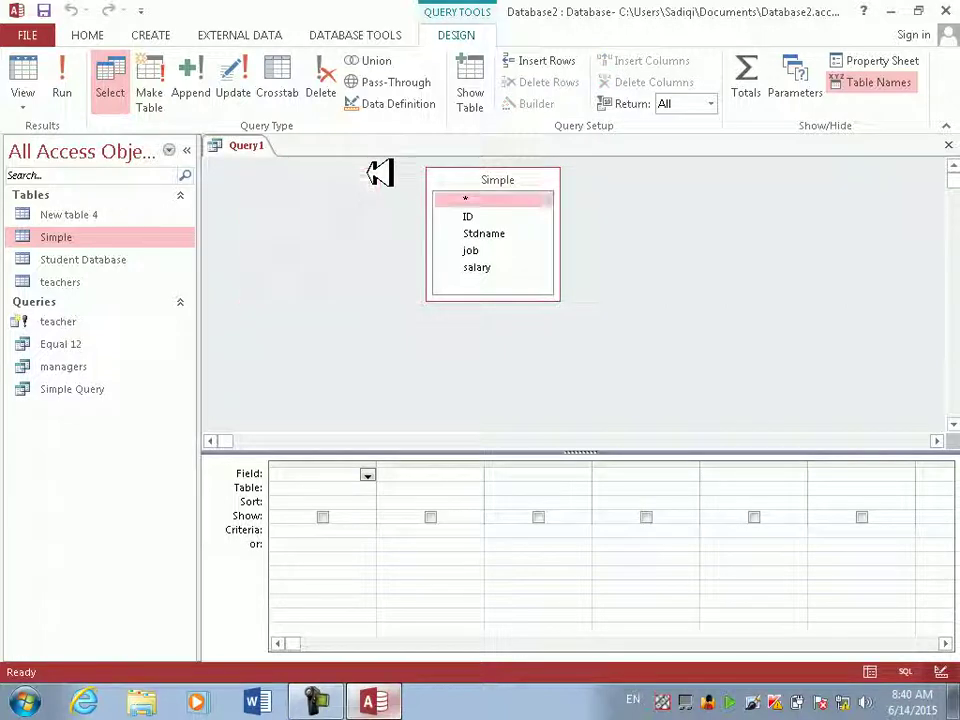
{"action": "double_click", "coordinate": [495, 182]}
{"action": "left_click_drag", "start_coordinate": [476, 214], "coordinate": [345, 478]}
- Turn the query into a make-table query in the current database, naming the new table "maketable at this tim"
{"action": "left_click", "coordinate": [158, 82]}
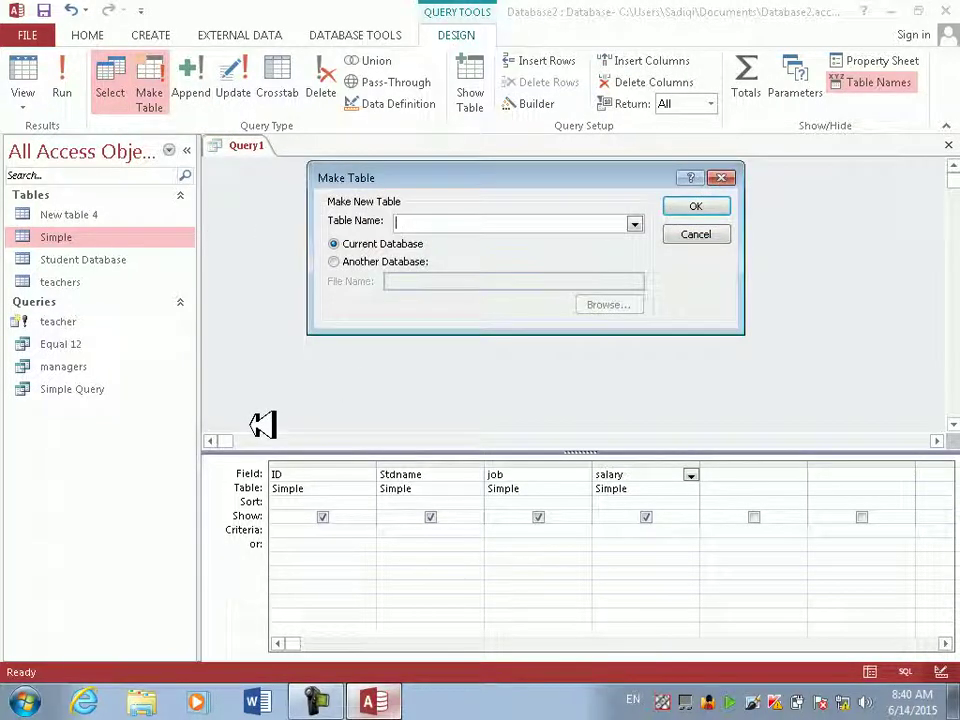
{"action": "type", "text": "maketable at this tim"}
{"action": "key", "text": "Return"}
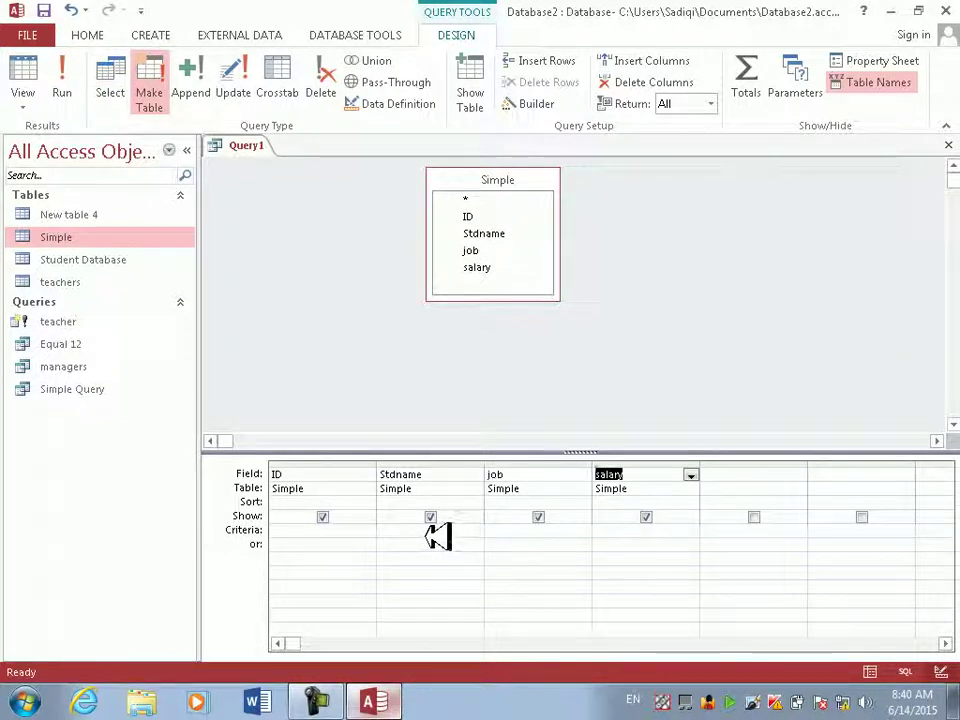
- Set the job field's criterion in the make-table query to =[teachers]
{"action": "left_click", "coordinate": [544, 531]}
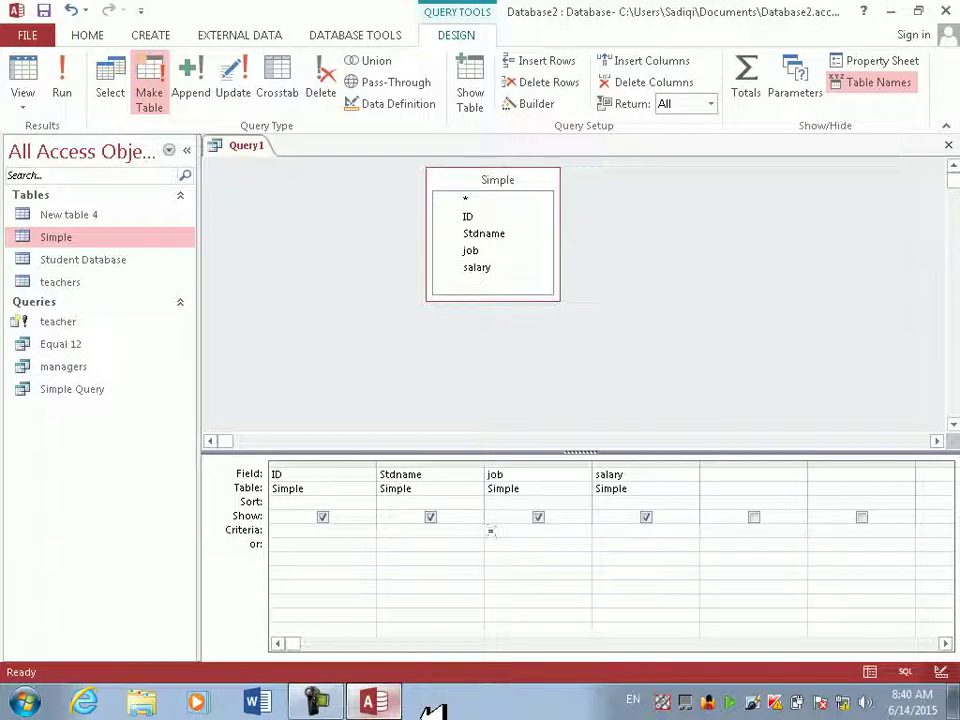
{"action": "type", "text": "=manager"}
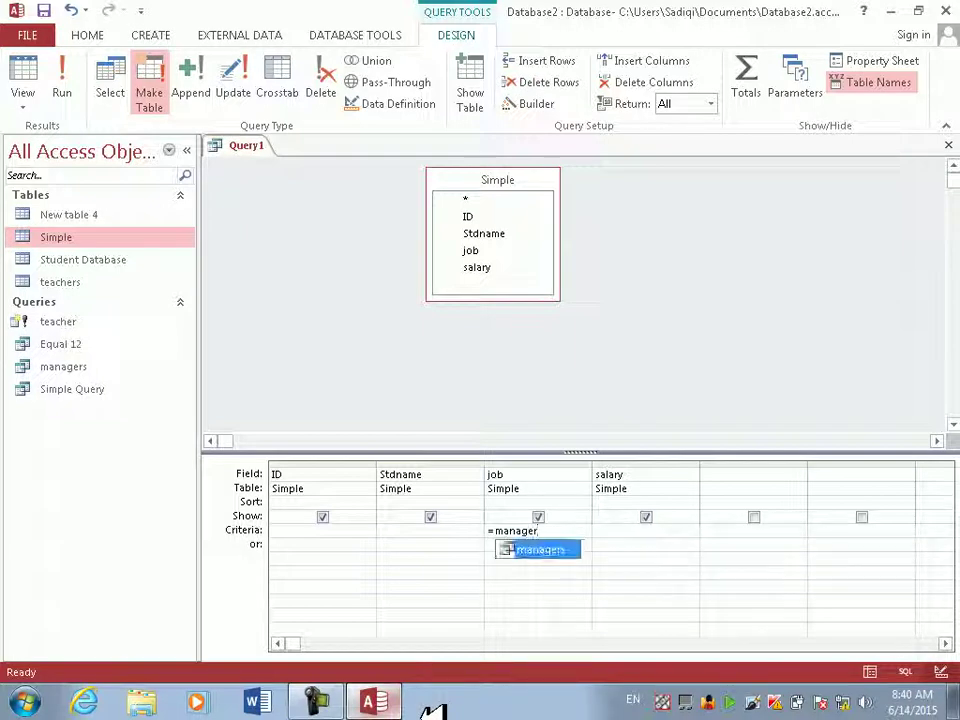
{"action": "type", "text": "s"}
{"action": "key", "text": "BackSpace"}
{"action": "key", "text": "BackSpace"}
{"action": "key", "text": "BackSpace"}
{"action": "key", "text": "BackSpace"}
{"action": "key", "text": "BackSpace"}
{"action": "key", "text": "BackSpace"}
{"action": "type", "text": "teac"}
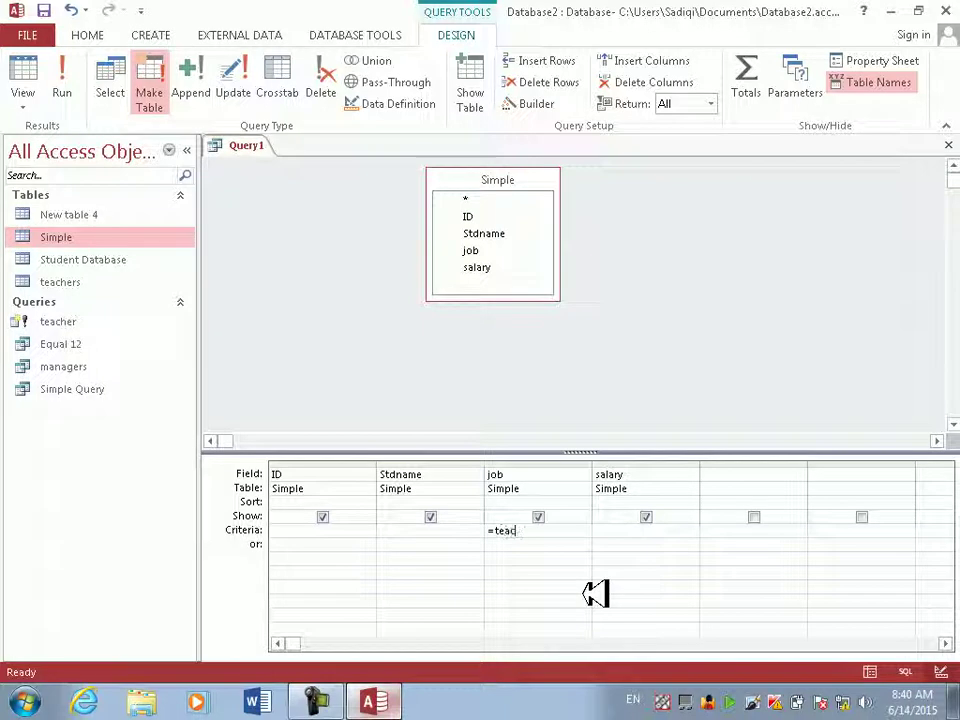
{"action": "type", "text": "her"}
{"action": "key", "text": "Tab"}
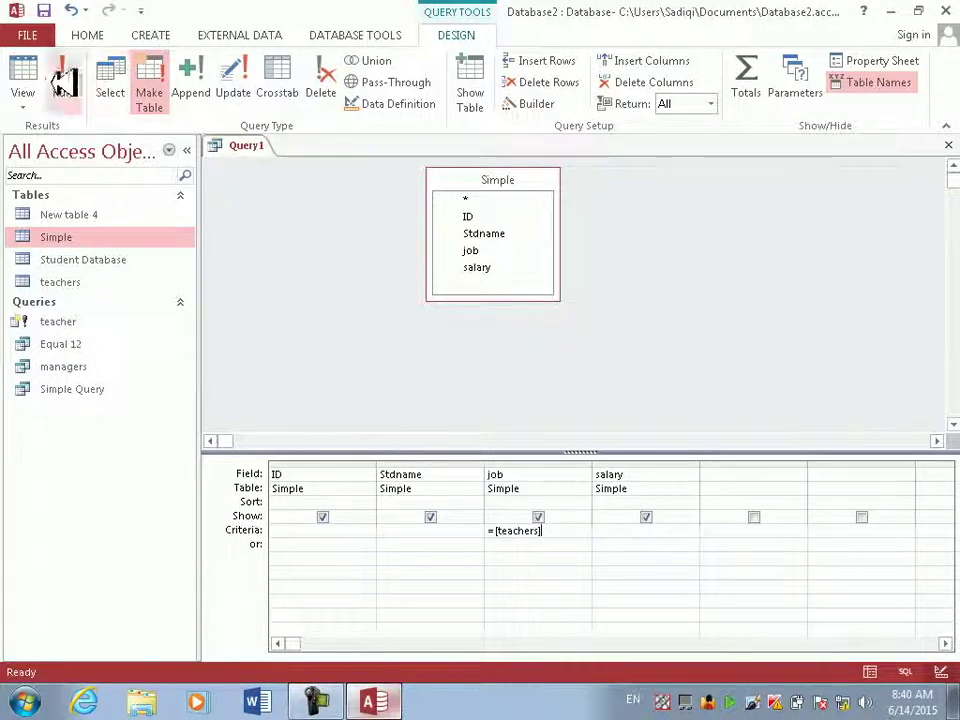
- Close the make-table query and save it under the name "teacherss"
{"action": "left_click", "coordinate": [946, 145]}
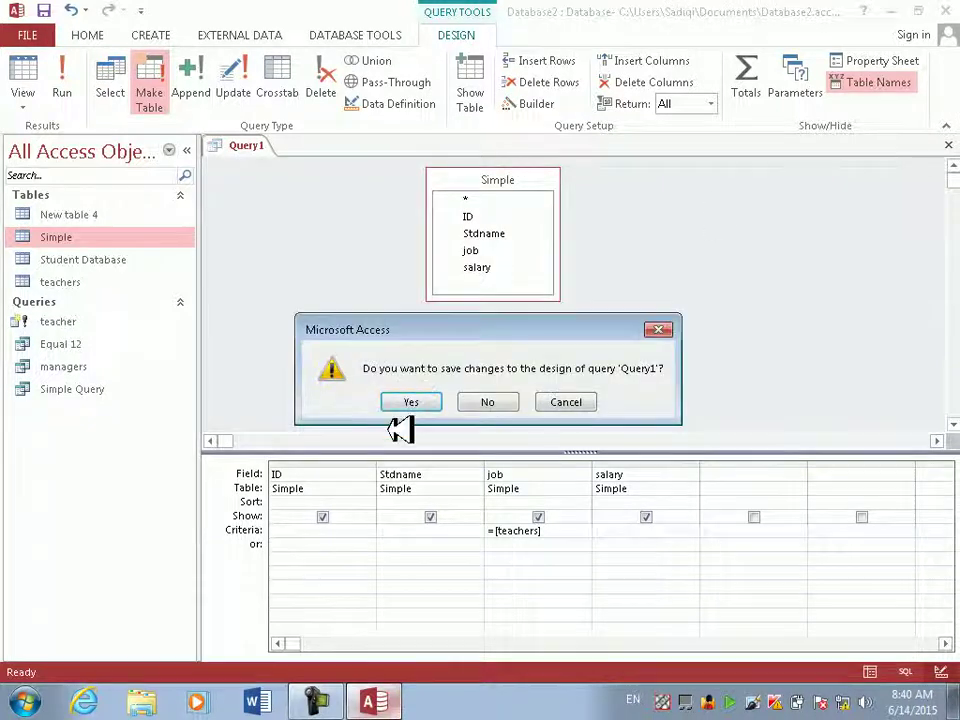
{"action": "left_click", "coordinate": [420, 400]}
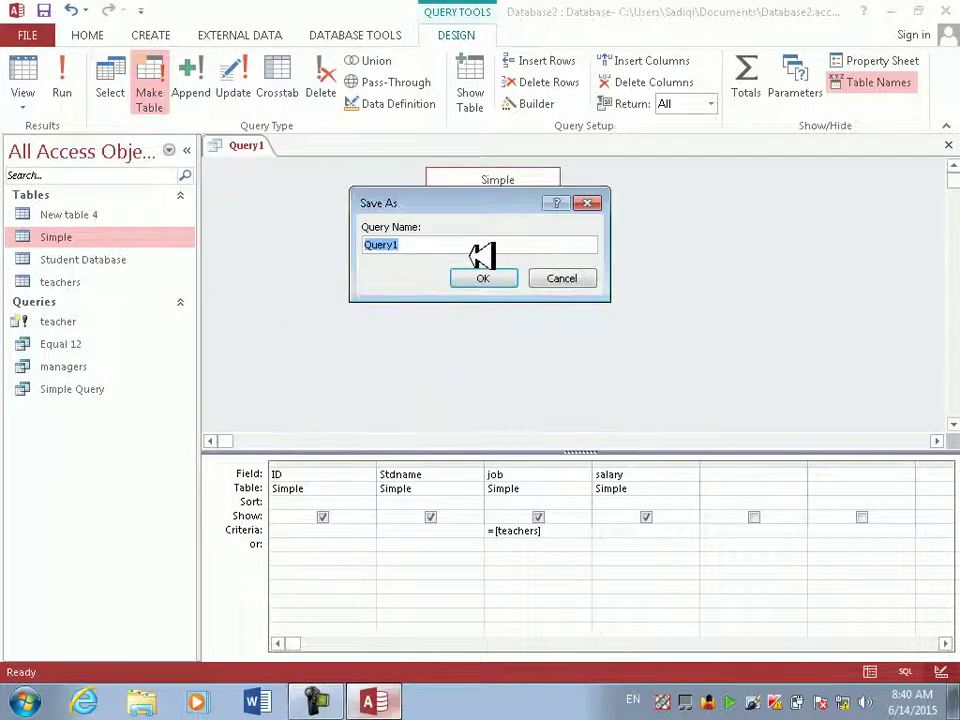
{"action": "type", "text": "te"}
{"action": "key", "text": "Return"}
{"action": "key", "text": "Escape"}
{"action": "type", "text": "achers"}
{"action": "key", "text": "Return"}
{"action": "key", "text": "Return"}
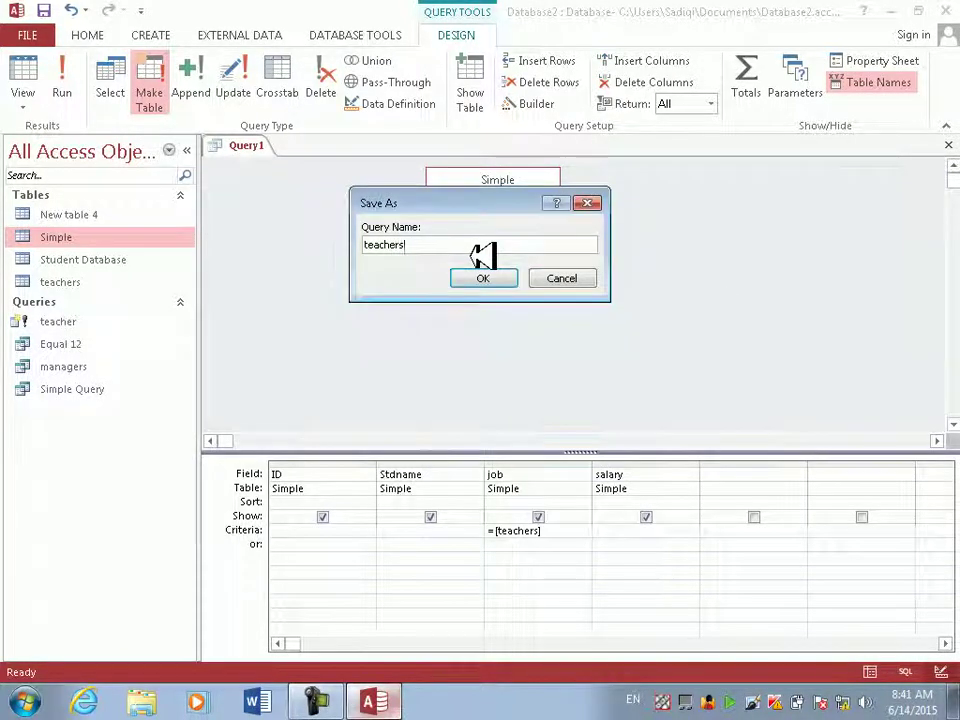
{"action": "key", "text": "Return"}
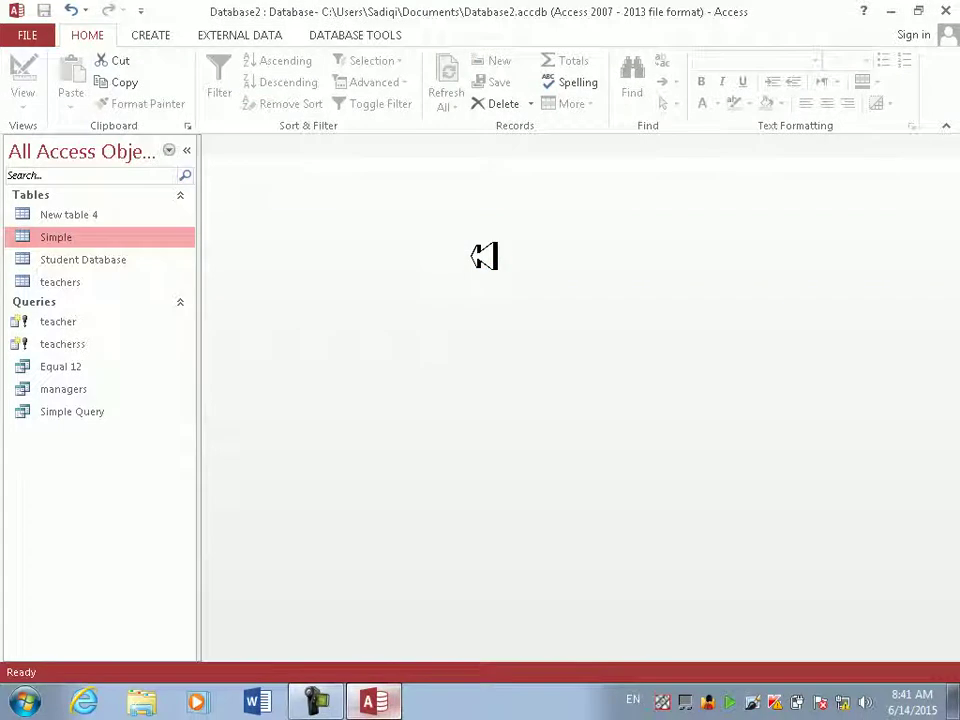
{"action": "double_click", "coordinate": [100, 390]}
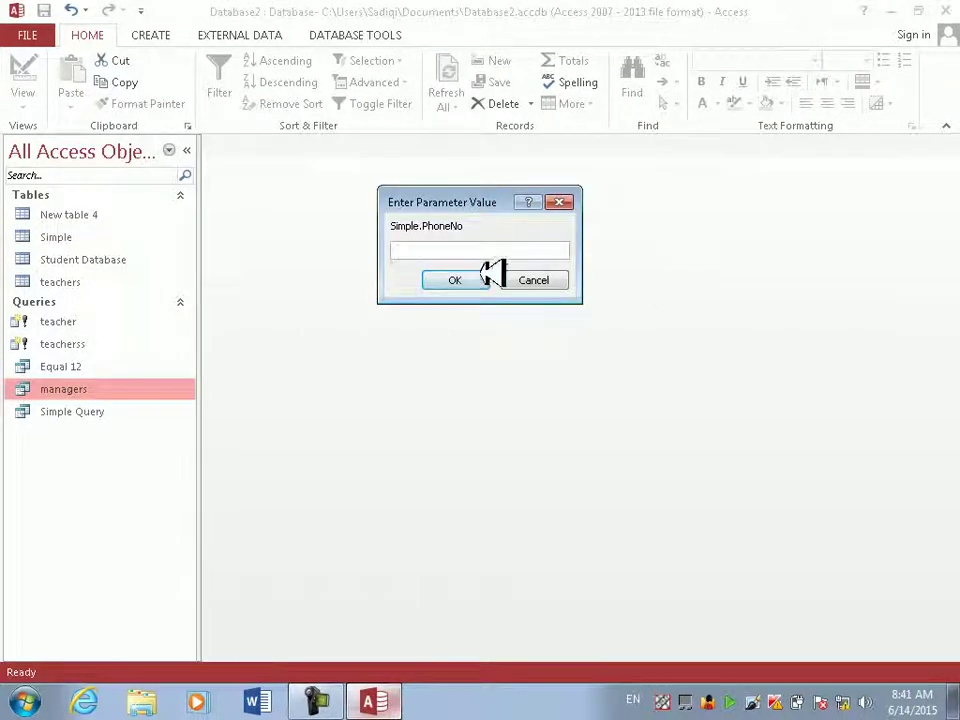
{"action": "left_click", "coordinate": [519, 279]}
{"action": "left_click", "coordinate": [90, 366]}
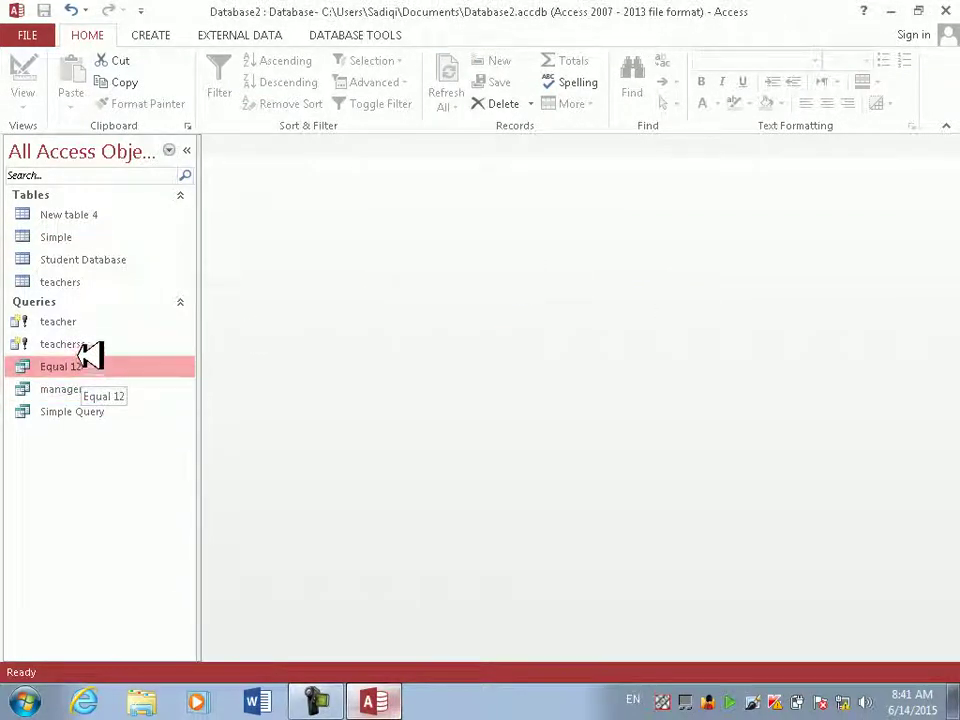
- Run the teacherss make-table query with teacher as the parameter value and open the resulting "maketable at this time" table
{"action": "double_click", "coordinate": [86, 343]}
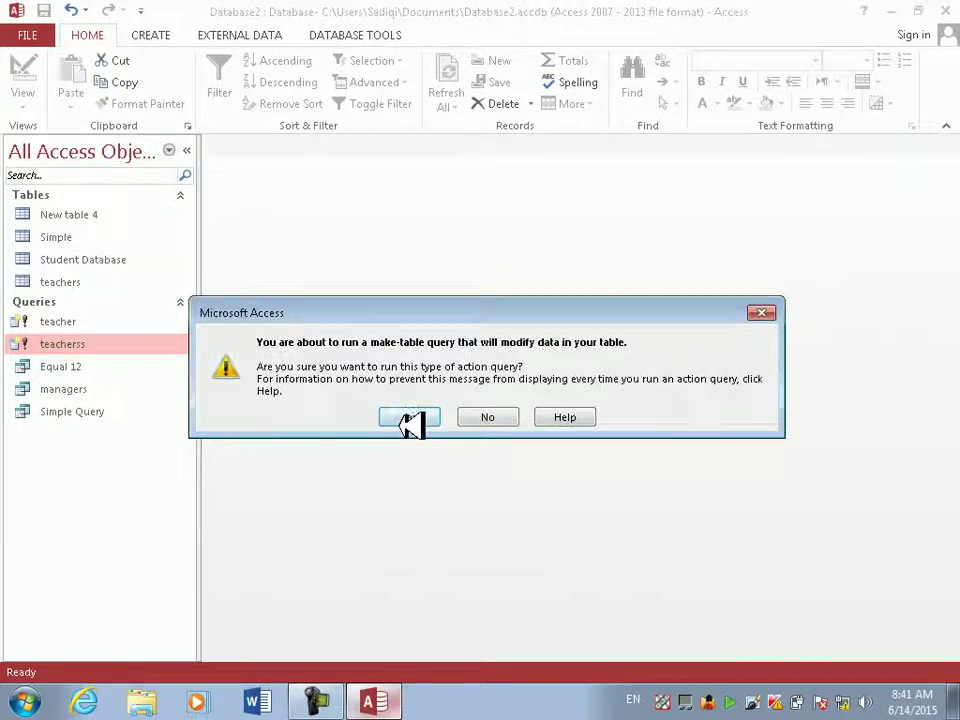
{"action": "left_click", "coordinate": [408, 418]}
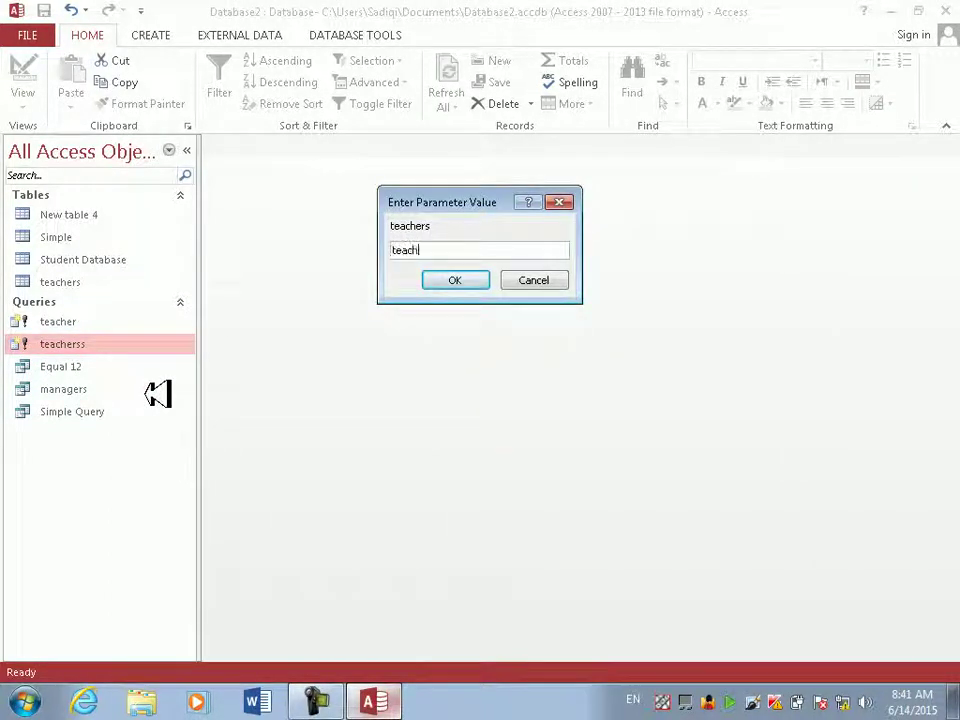
{"action": "key", "text": "Return"}
{"action": "key", "text": "Return"}
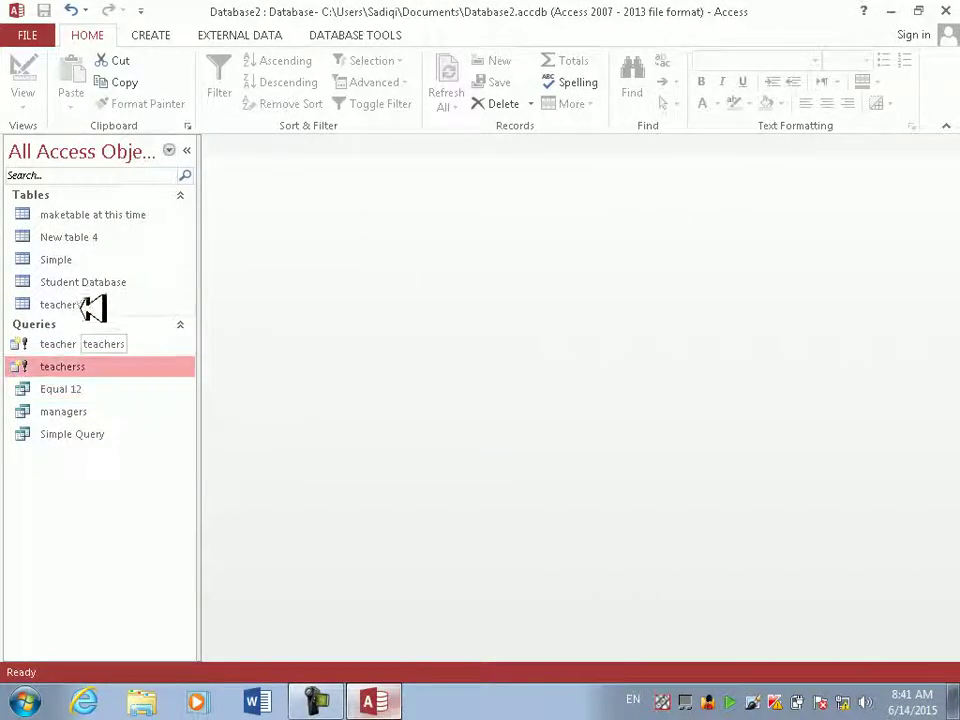
{"action": "double_click", "coordinate": [124, 214]}
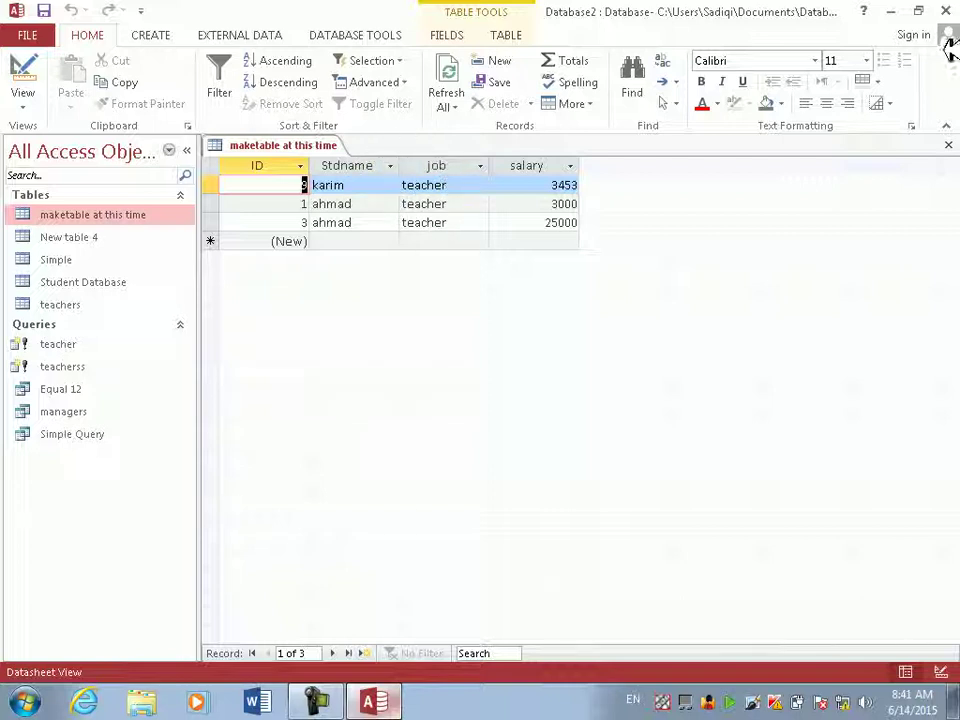
- Close the "maketable at this time" table of teacher records and delete it from the database
{"action": "left_click", "coordinate": [947, 143]}
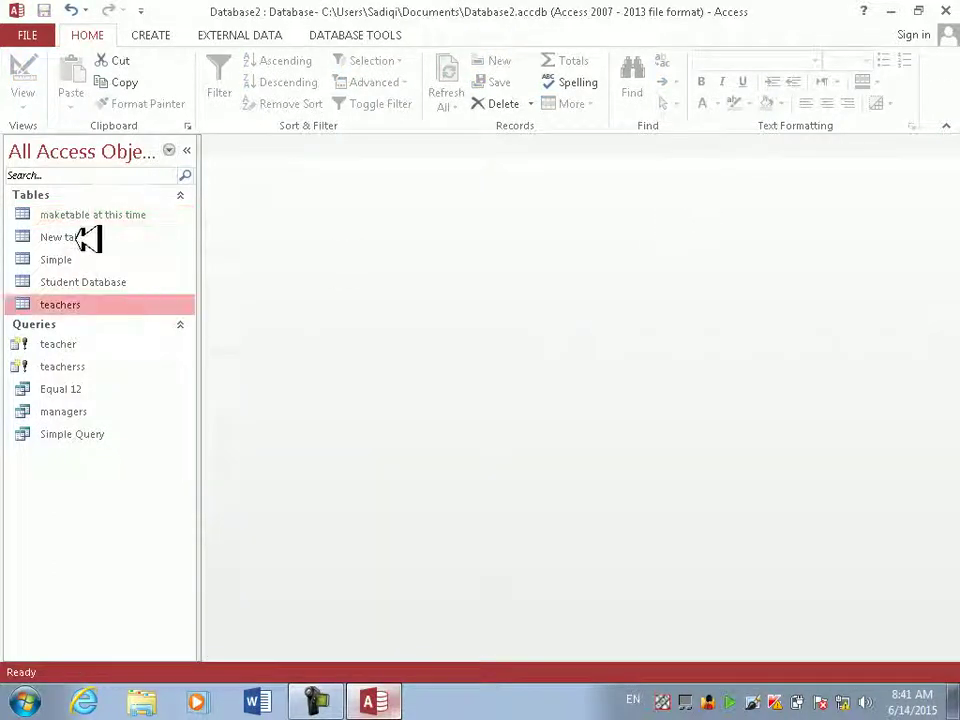
{"action": "key", "text": "Delete"}
{"action": "key", "text": "Return"}
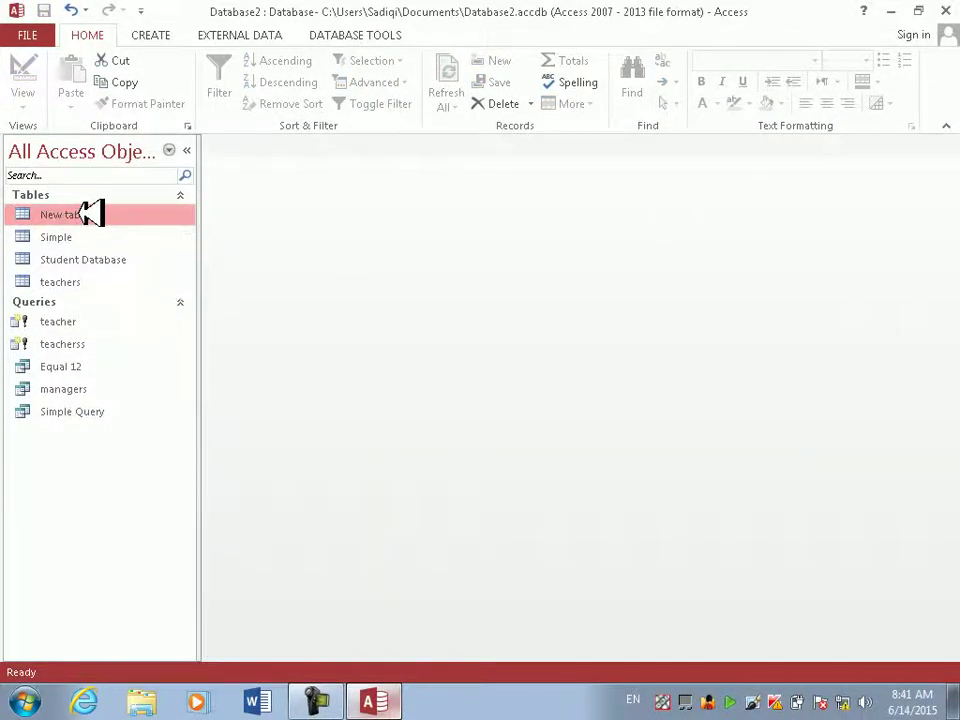
- Replace the teacherss query's job criterion with [Please enter your job feild to search or make the table] and save the query
{"action": "right_click", "coordinate": [78, 343]}
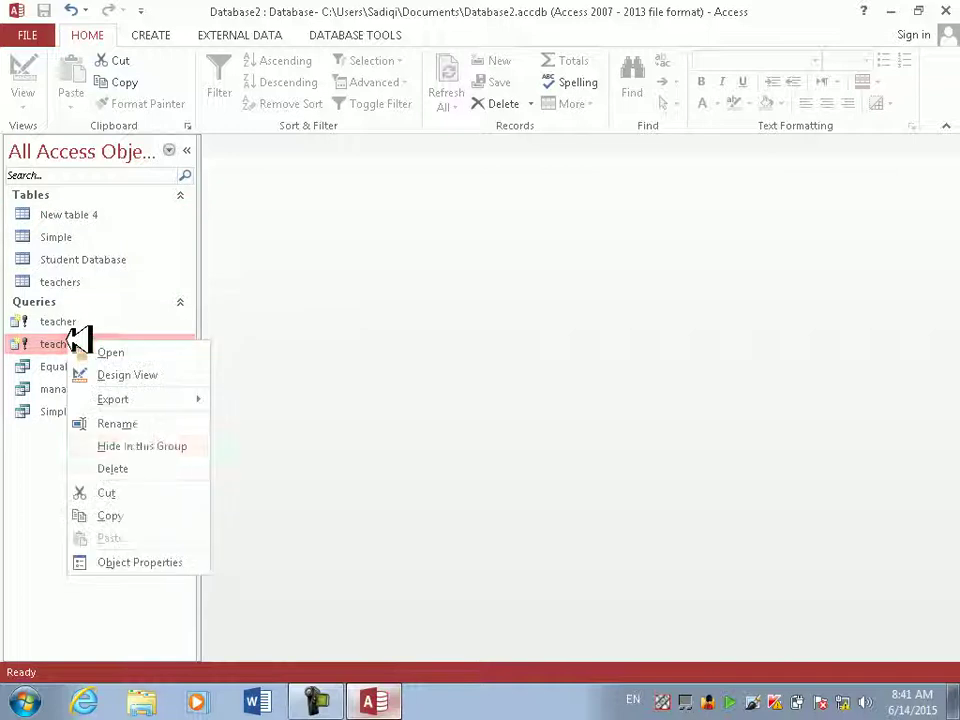
{"action": "left_click", "coordinate": [118, 375]}
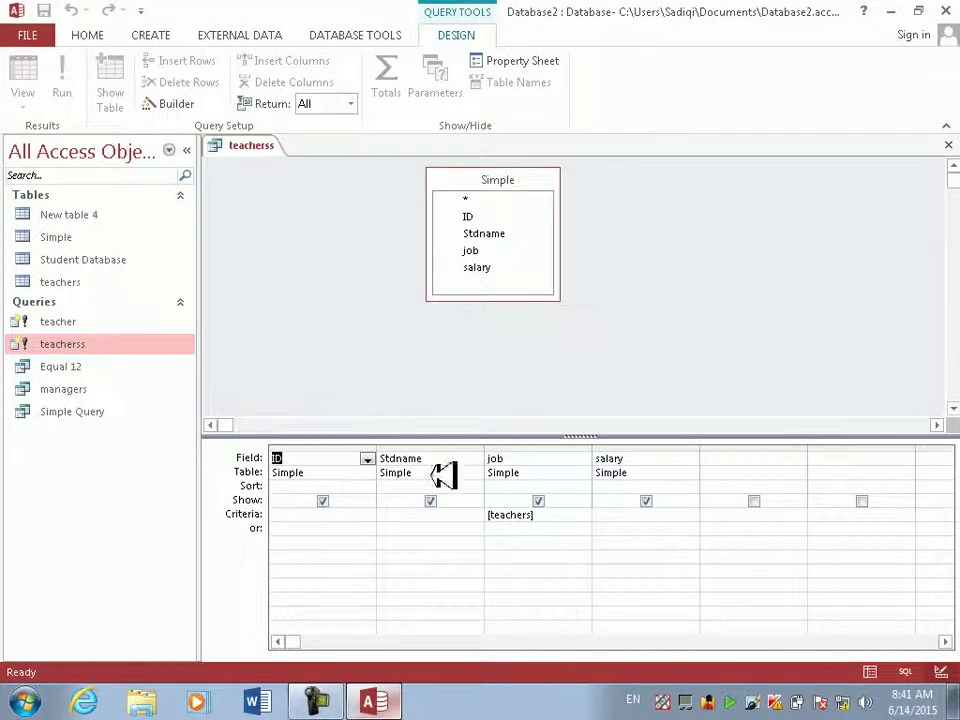
{"action": "left_click_drag", "start_coordinate": [563, 514], "coordinate": [456, 495]}
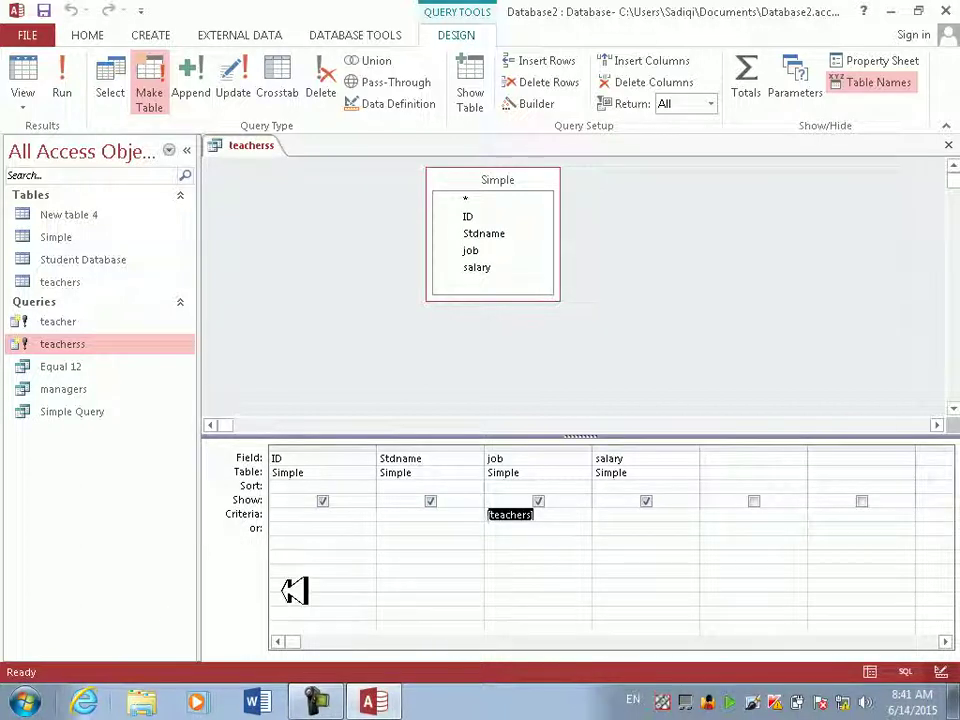
{"action": "key", "text": "Delete"}
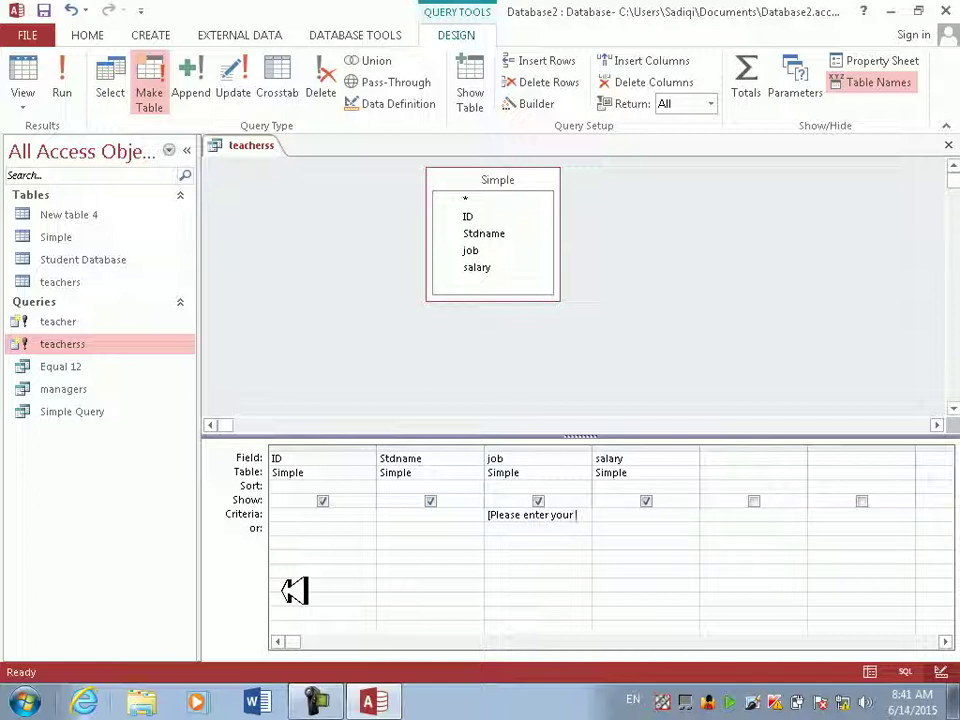
{"action": "type", "text": "b t"}
{"action": "type", "text": "eild to"}
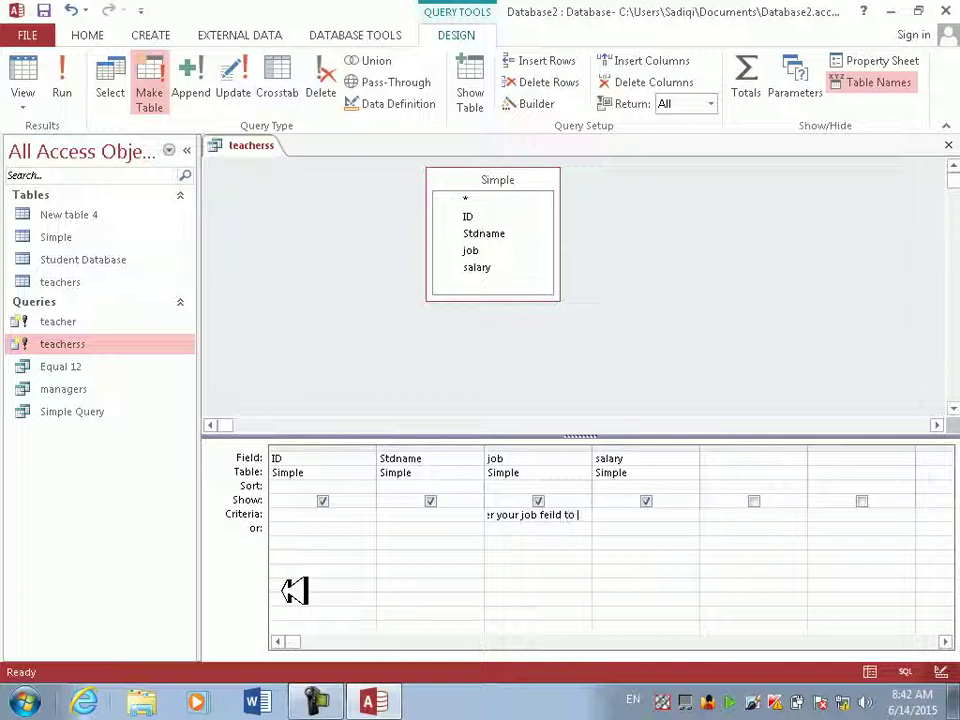
{"action": "type", "text": " sea"}
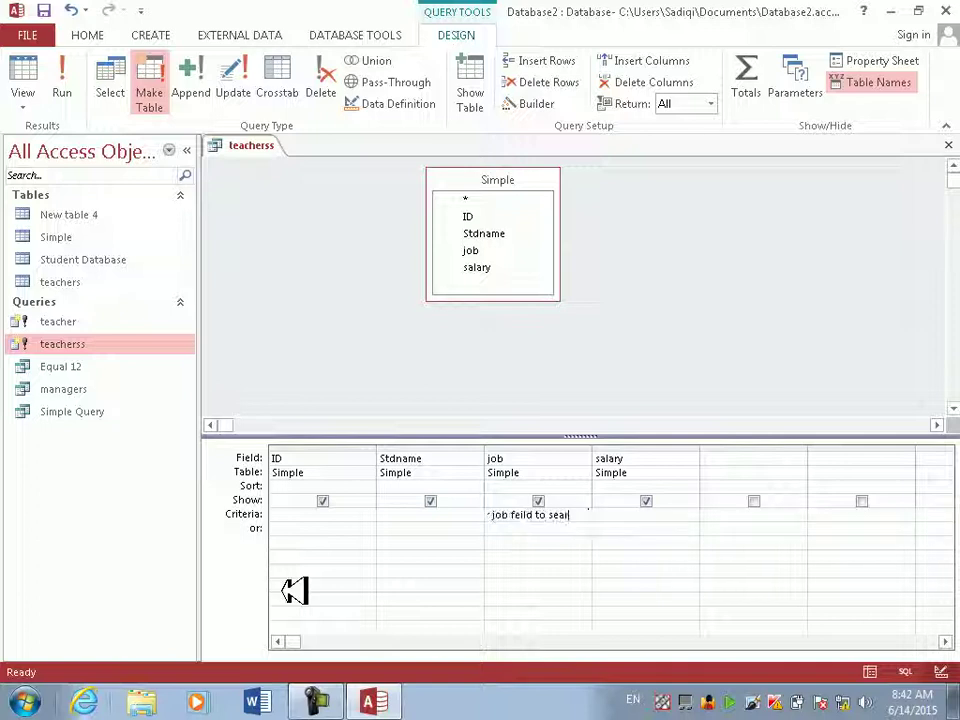
{"action": "type", "text": "rch or mang"}
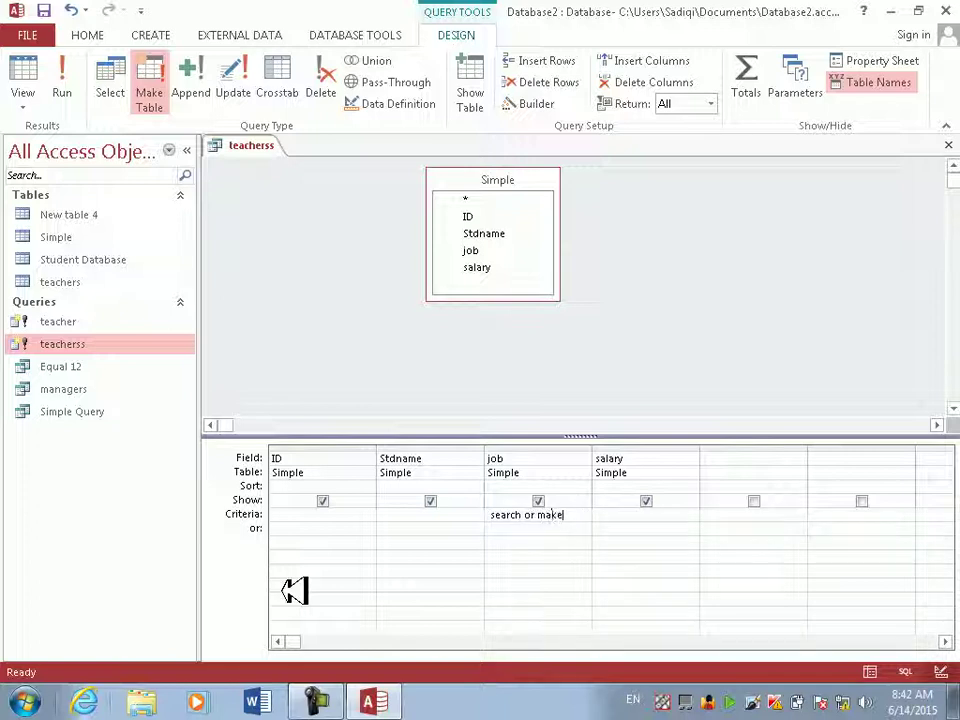
{"action": "type", "text": "table]"}
{"action": "left_click", "coordinate": [948, 144]}
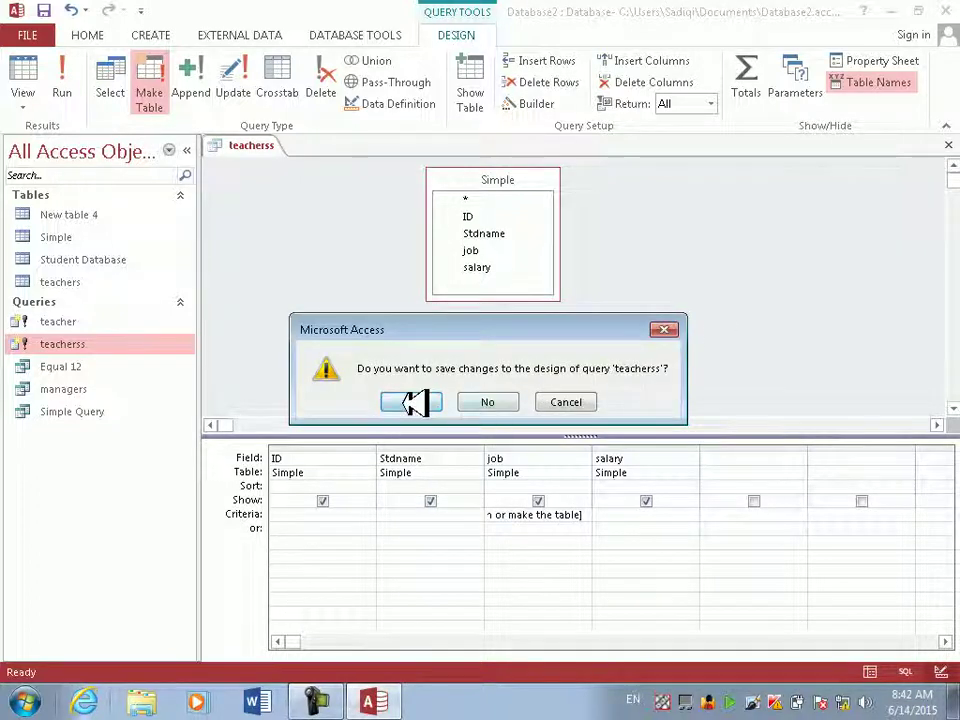
{"action": "left_click", "coordinate": [407, 402]}
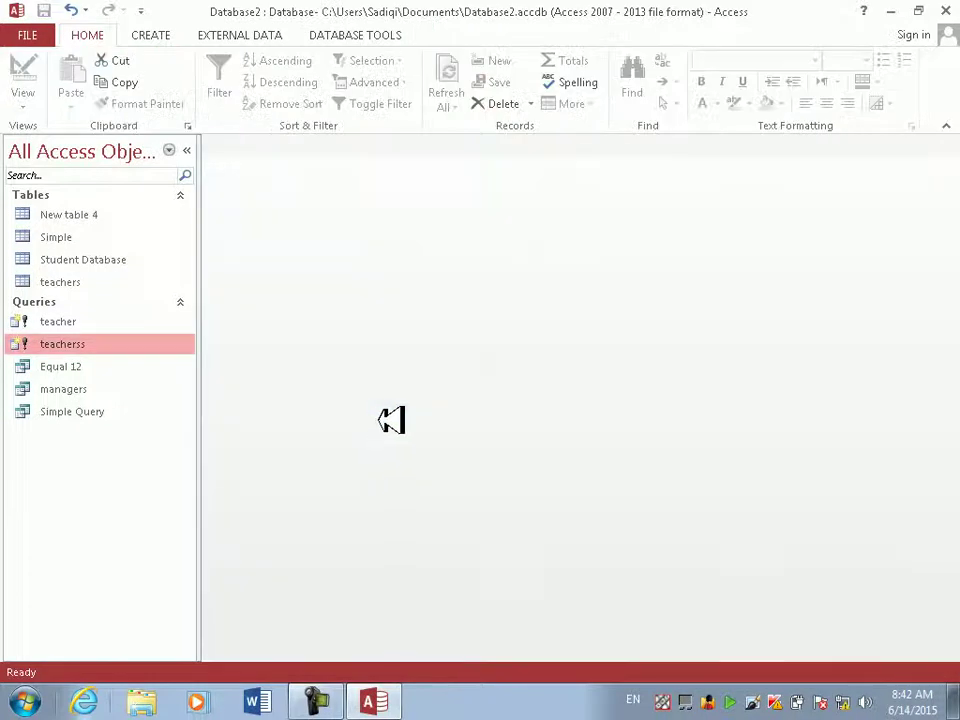
- Run the teacherss make-table query, entering doctor as the job to build the table from
{"action": "double_click", "coordinate": [75, 342]}
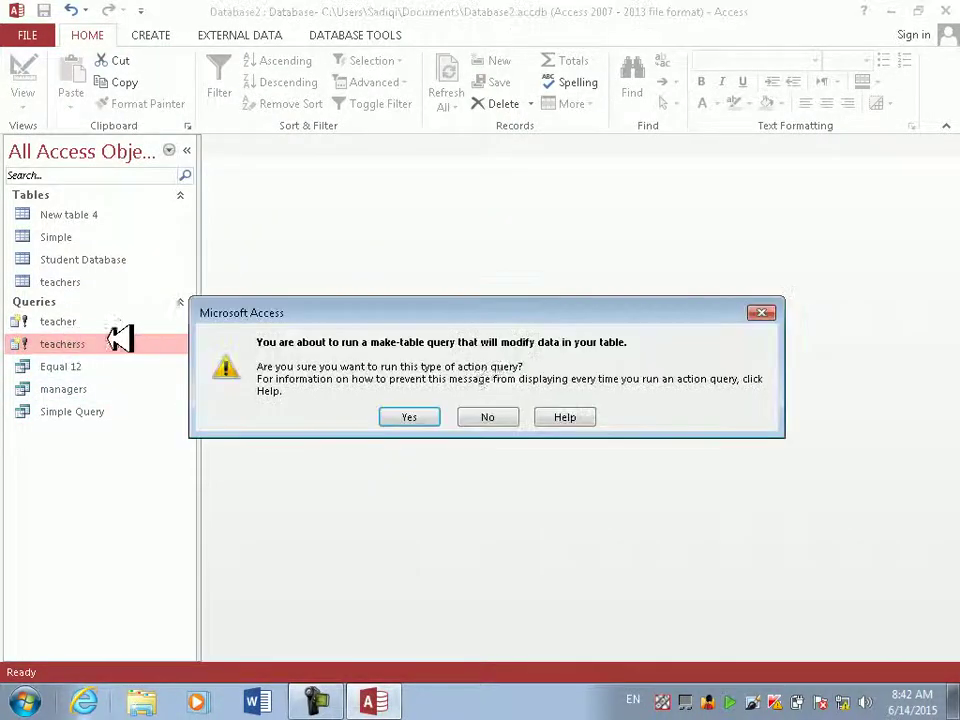
{"action": "left_click", "coordinate": [392, 417]}
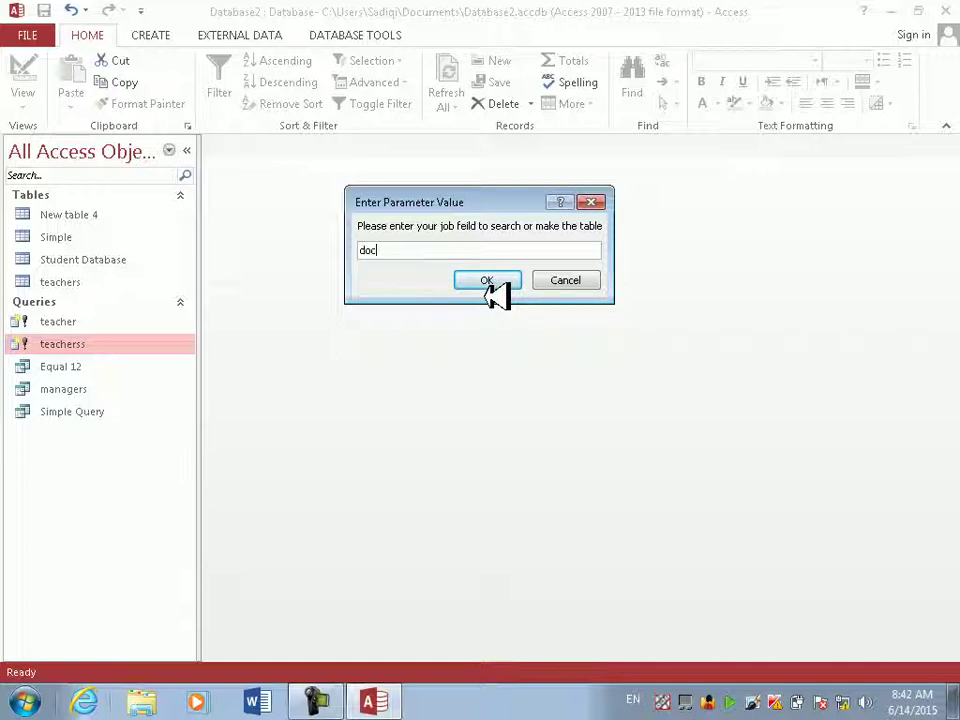
{"action": "left_click", "coordinate": [488, 283]}
{"action": "key", "text": "Return"}
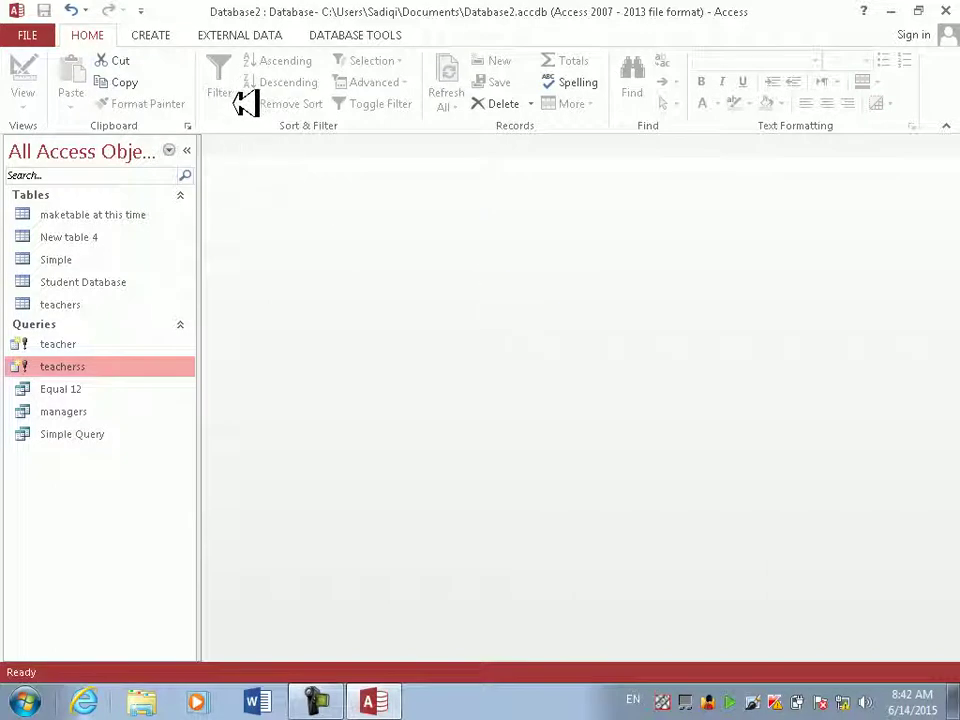
- Check the job records in the Simple table, close it and open "maketable at this time" for comparison
{"action": "double_click", "coordinate": [64, 259]}
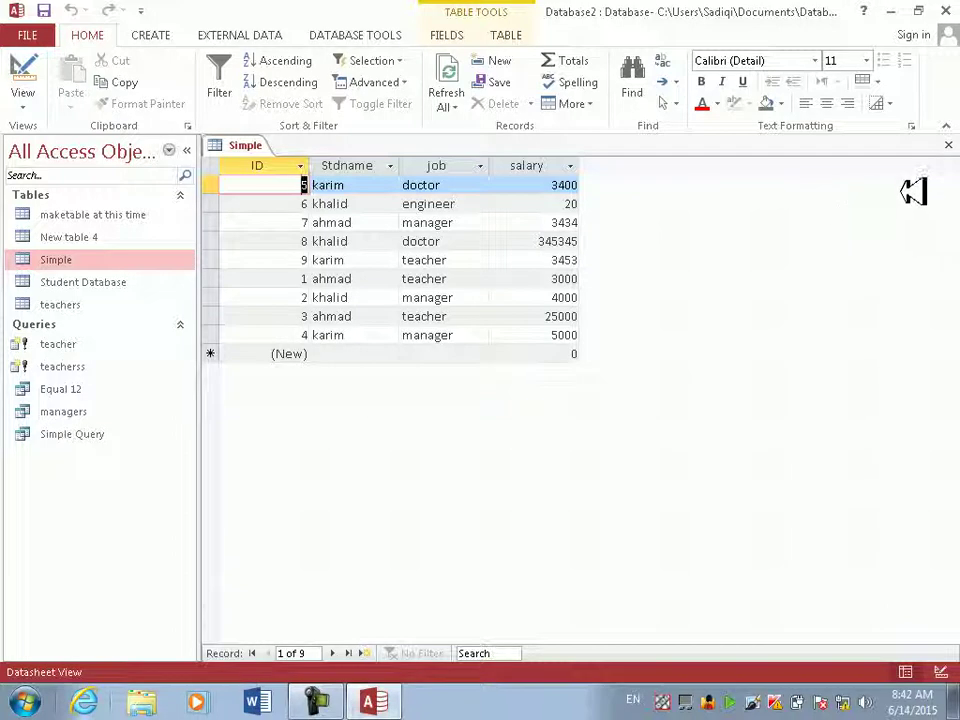
{"action": "left_click", "coordinate": [945, 143]}
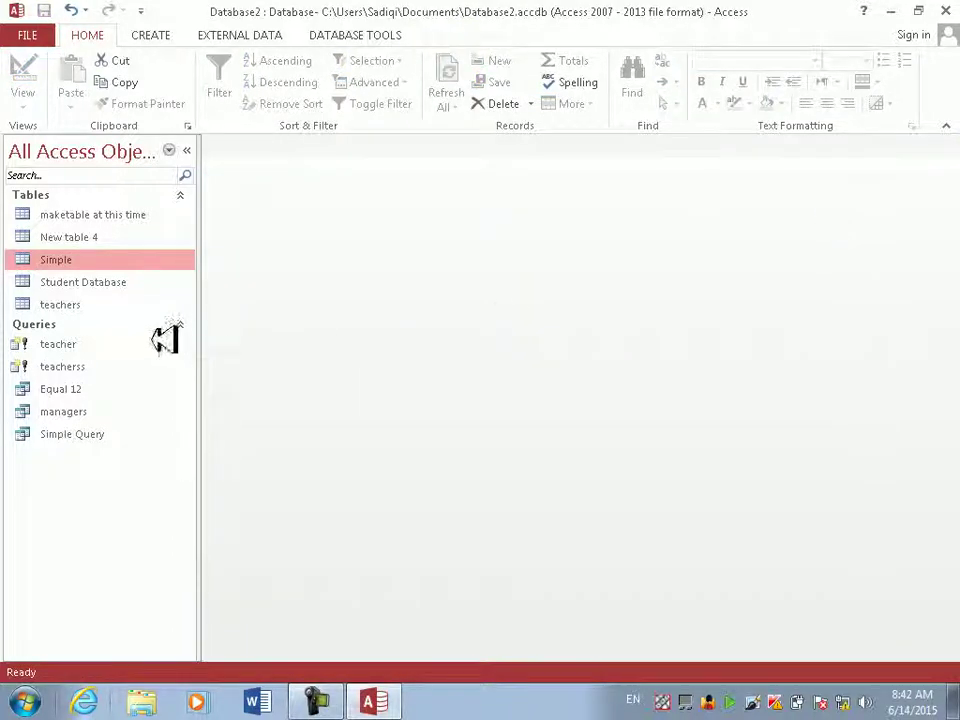
{"action": "left_click", "coordinate": [166, 340]}
{"action": "double_click", "coordinate": [133, 214]}
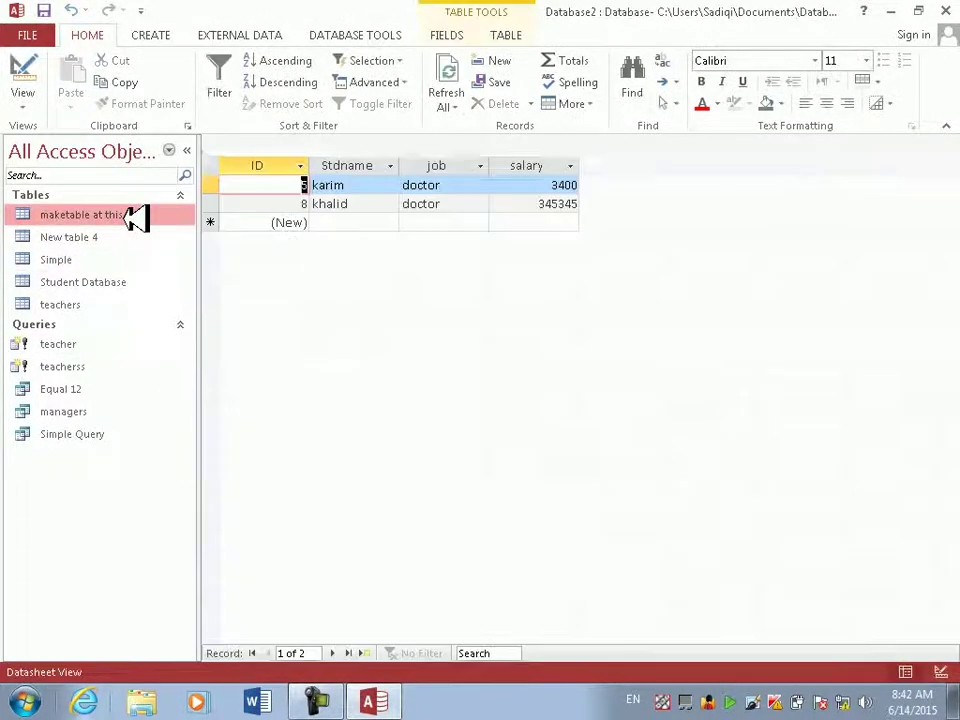
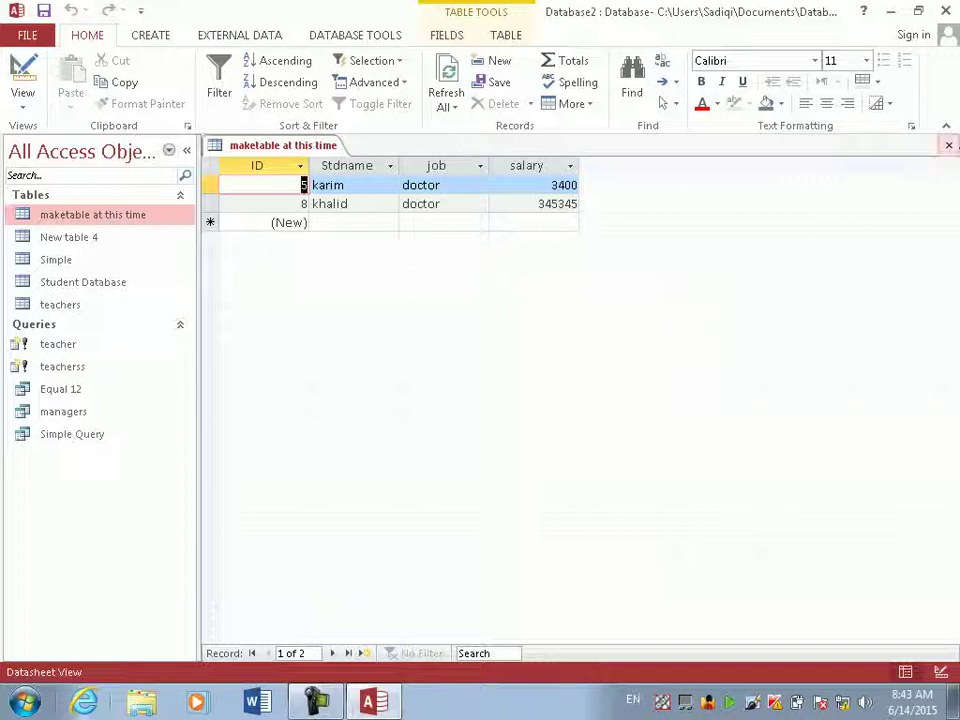
- Close the "maketable at this time" table of doctor records and delete it from the database
{"action": "left_click", "coordinate": [947, 145]}
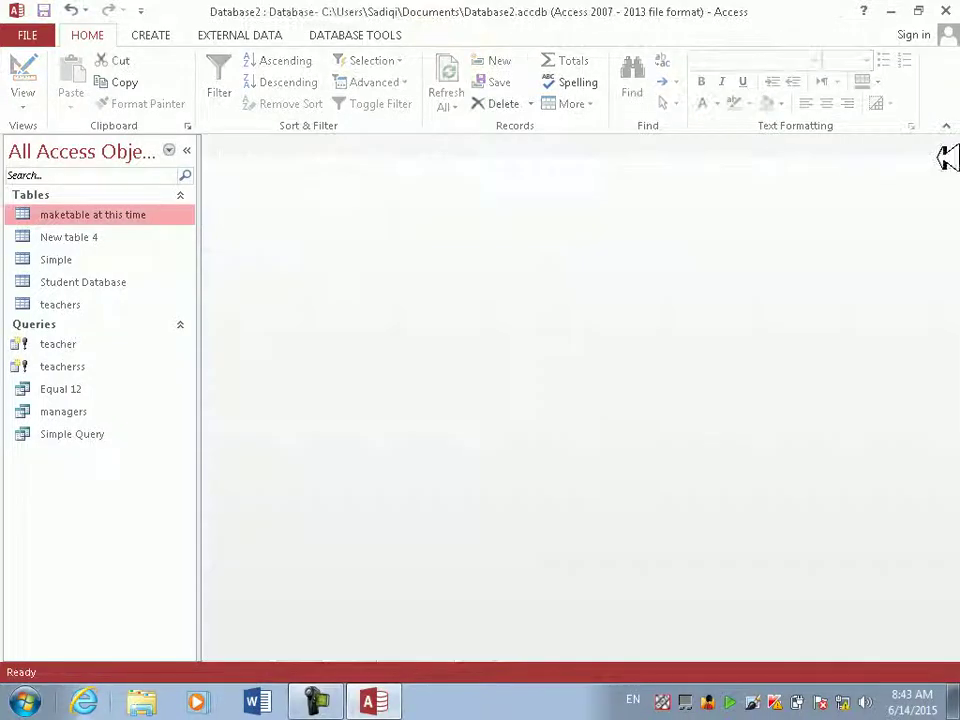
{"action": "key", "text": "Delete"}
{"action": "left_click", "coordinate": [479, 306]}
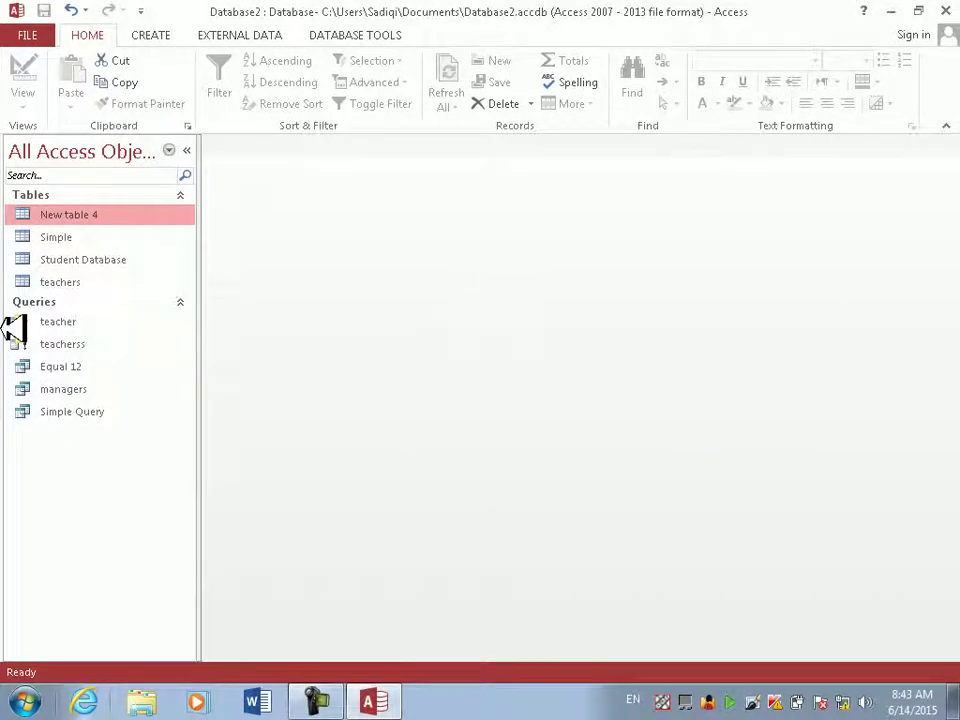
{"action": "left_click", "coordinate": [135, 260]}
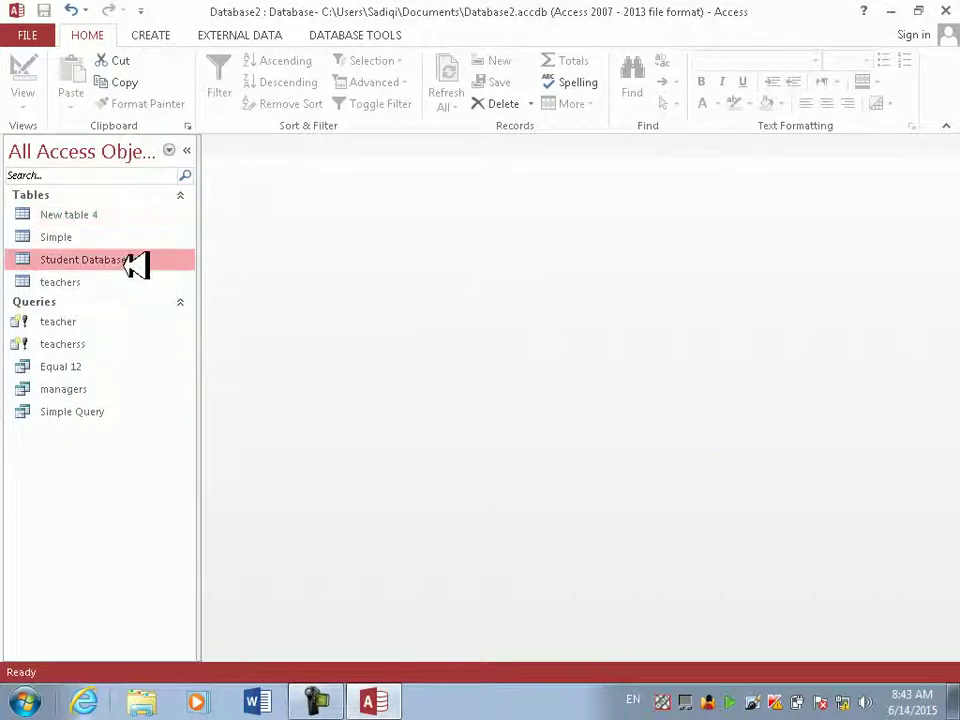
- Create a new query in design view based on the Simple table
{"action": "left_click", "coordinate": [118, 236]}
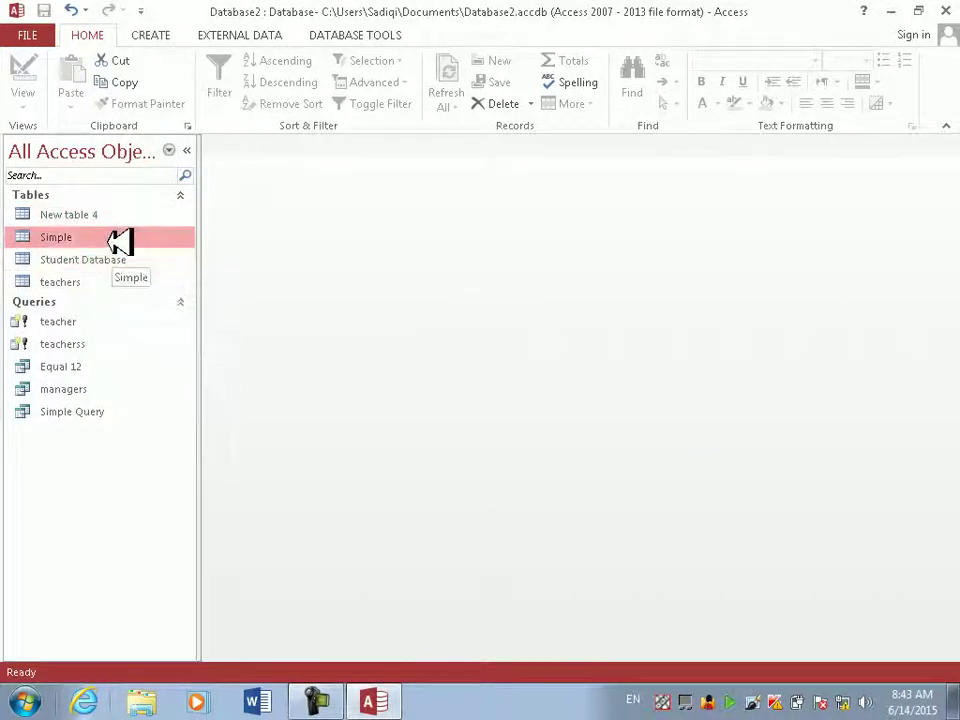
{"action": "left_click", "coordinate": [176, 38]}
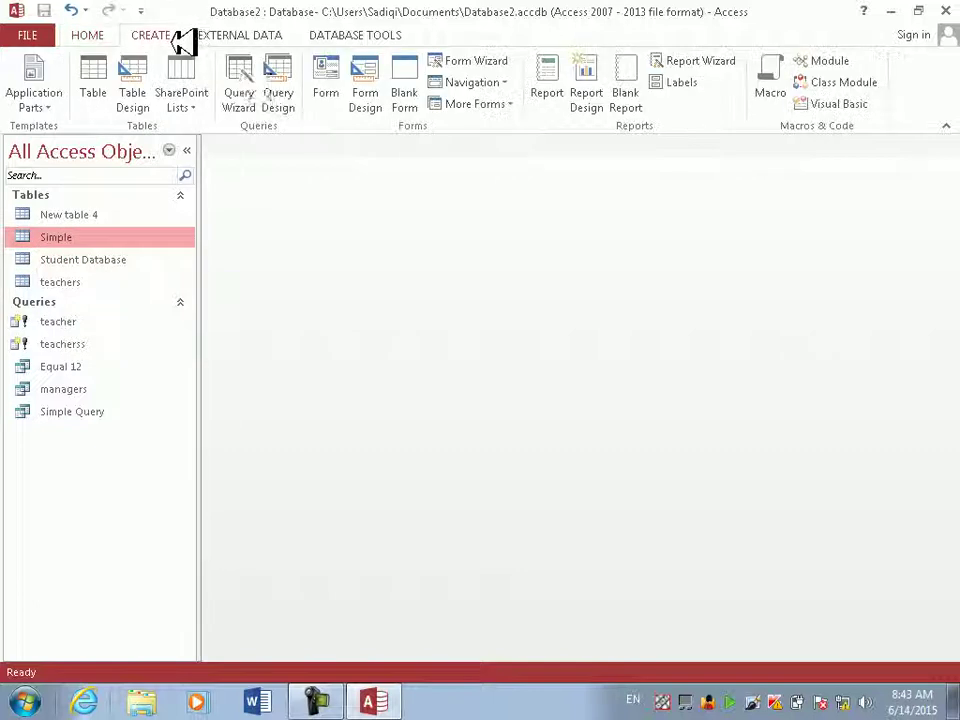
{"action": "left_click", "coordinate": [284, 85]}
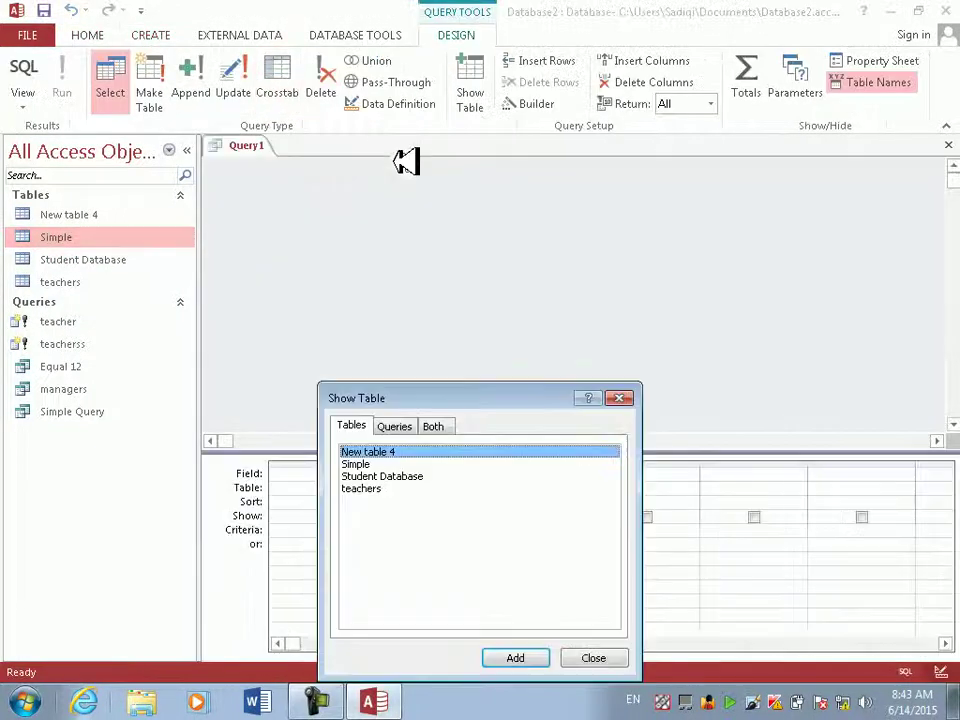
{"action": "left_click", "coordinate": [429, 465]}
{"action": "left_click", "coordinate": [538, 657]}
{"action": "left_click", "coordinate": [603, 655]}
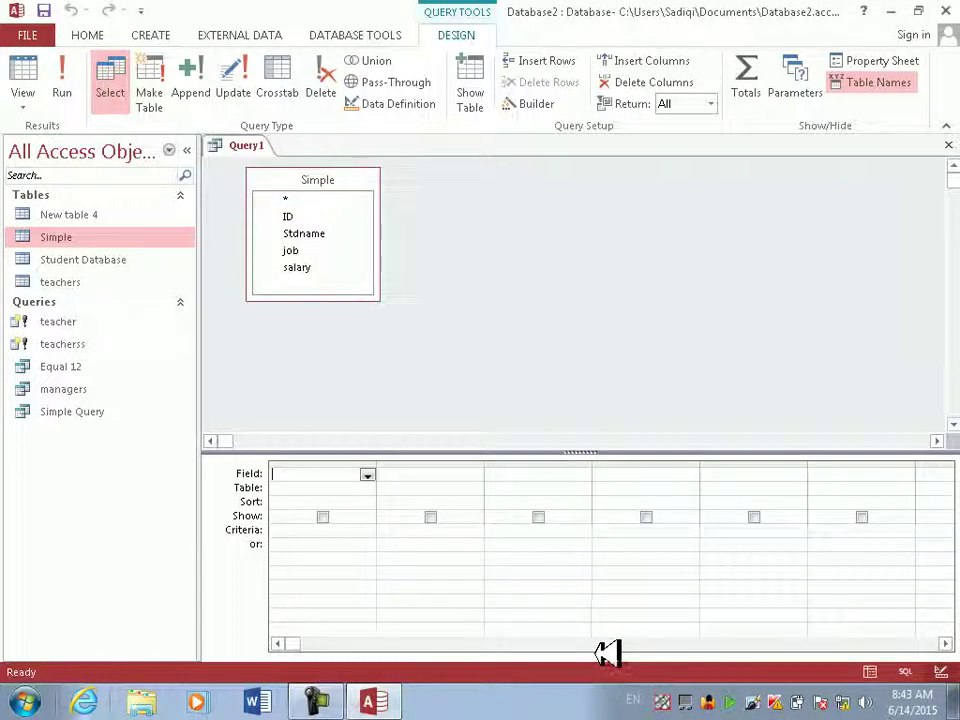
- Turn the query into a make-table query targeting another database and open the file browser for the destination
{"action": "left_click", "coordinate": [298, 172]}
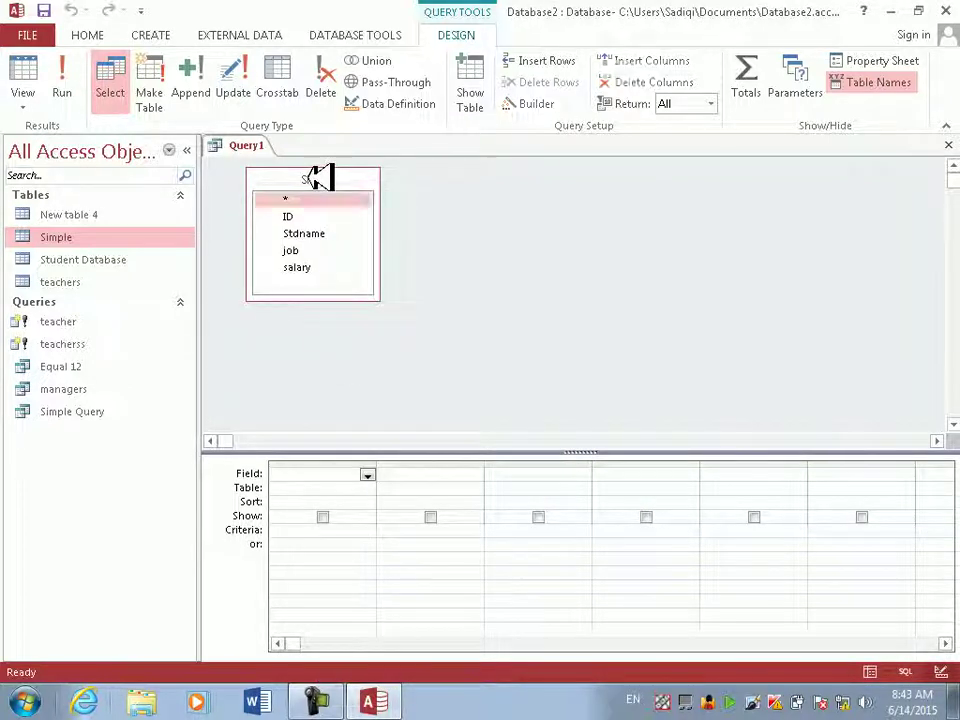
{"action": "left_click", "coordinate": [158, 88]}
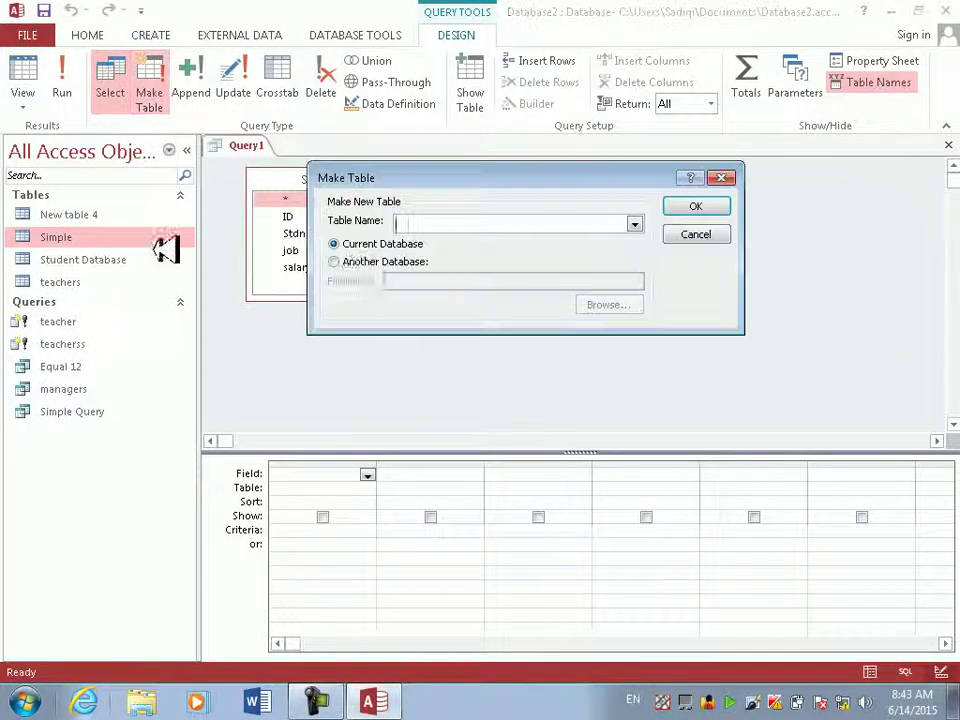
{"action": "left_click", "coordinate": [334, 261]}
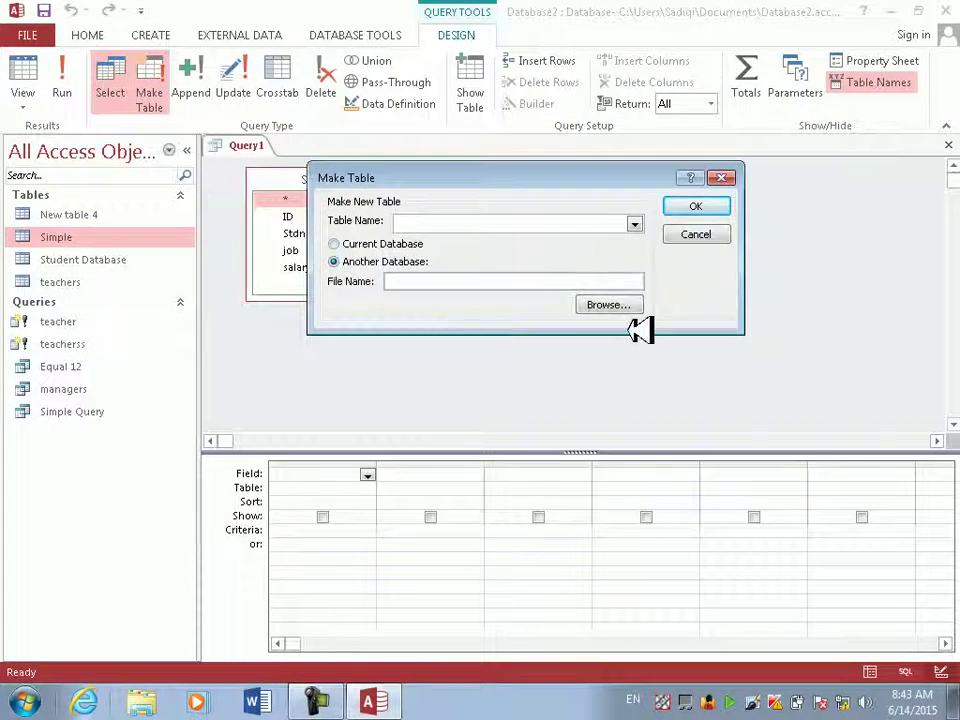
{"action": "left_click", "coordinate": [600, 307]}
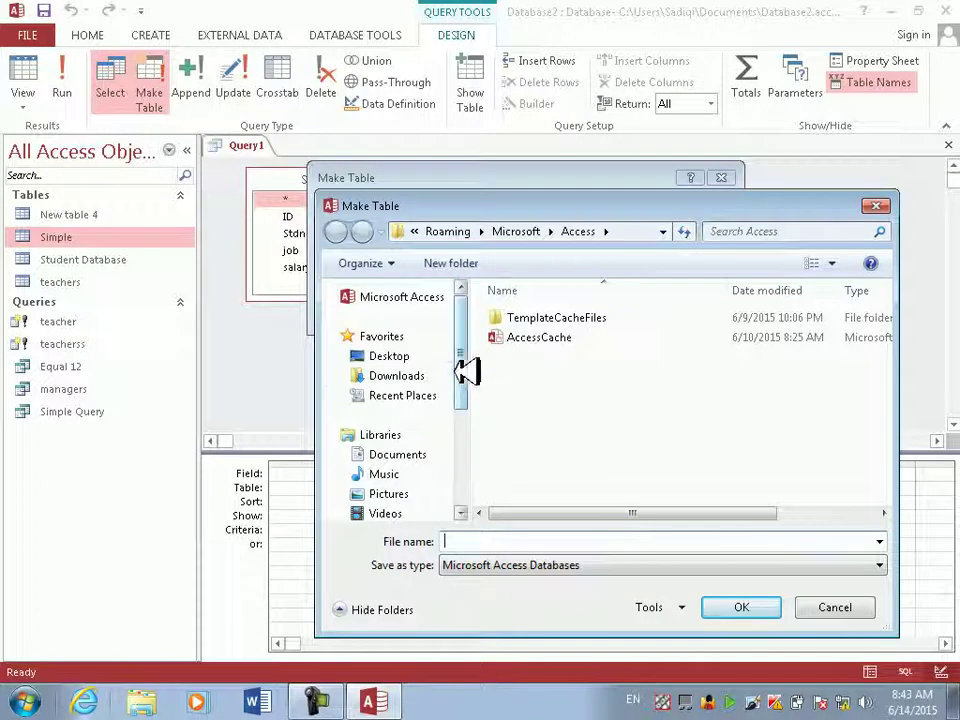
- Create a desktop shortcut to the AccessCache database from the file browser and look for it in the Desktop folder
{"action": "left_click", "coordinate": [514, 337]}
{"action": "right_click", "coordinate": [514, 337]}
{"action": "mouse_move", "coordinate": [553, 522]}
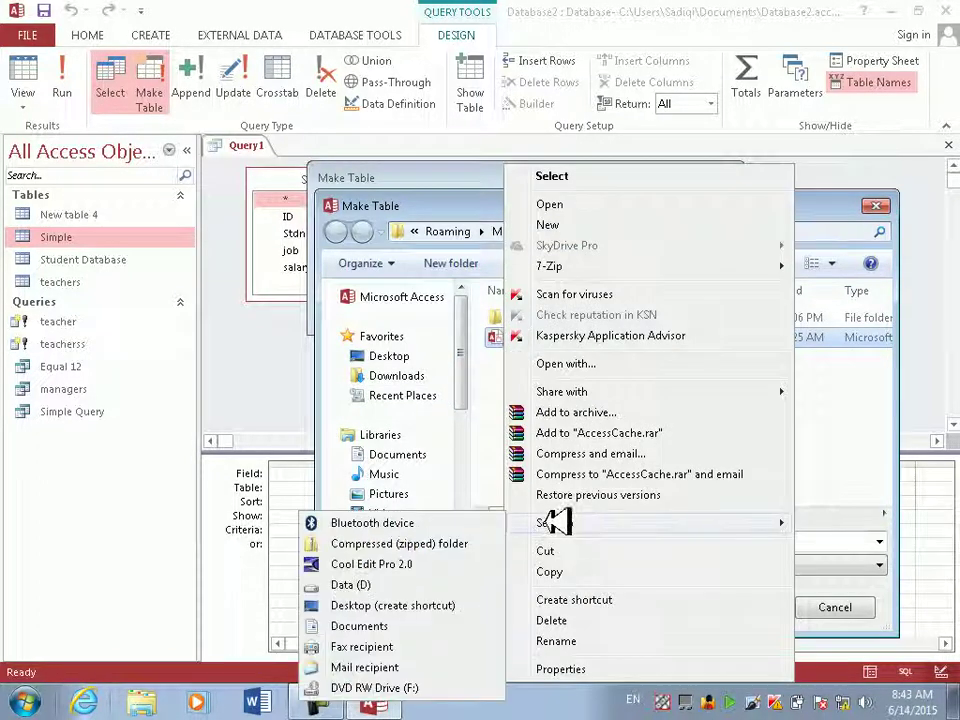
{"action": "left_click", "coordinate": [365, 605]}
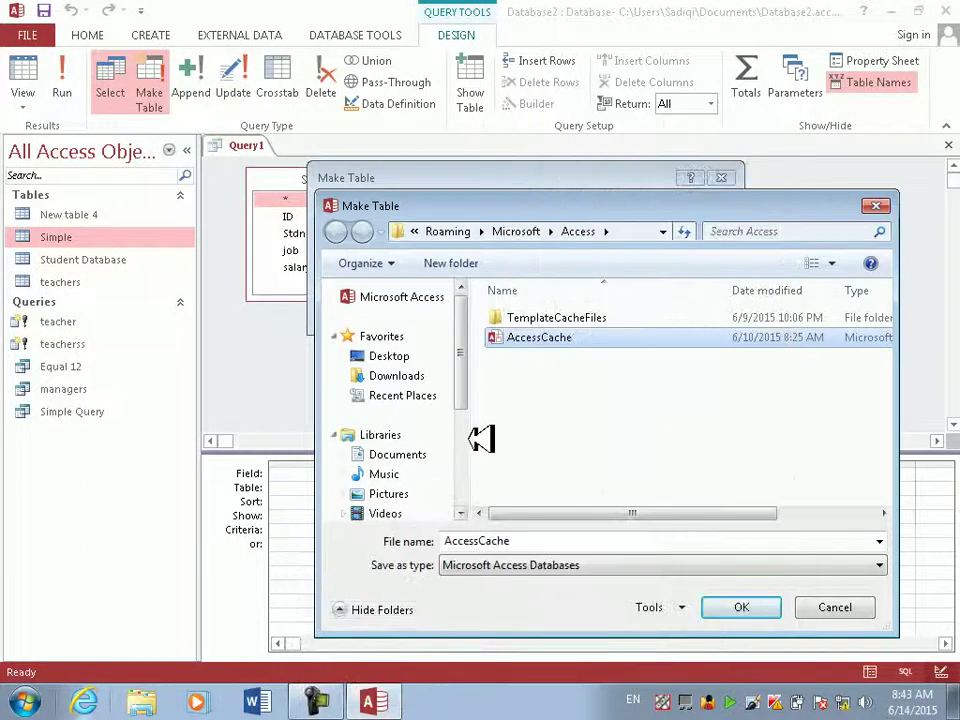
{"action": "left_click", "coordinate": [430, 357]}
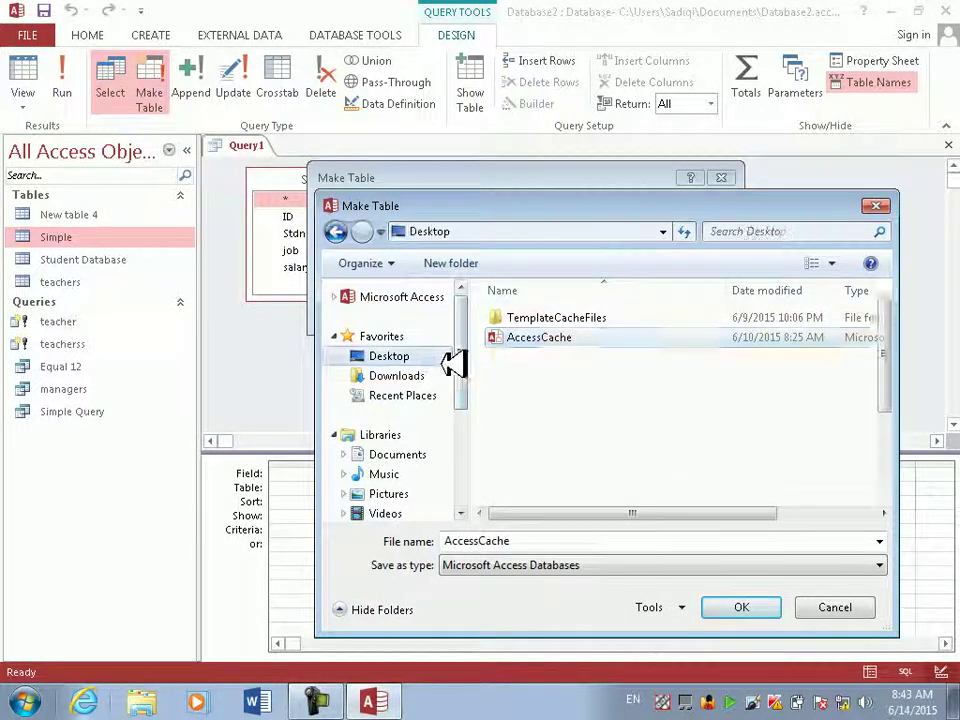
{"action": "left_click_drag", "start_coordinate": [886, 330], "coordinate": [930, 498]}
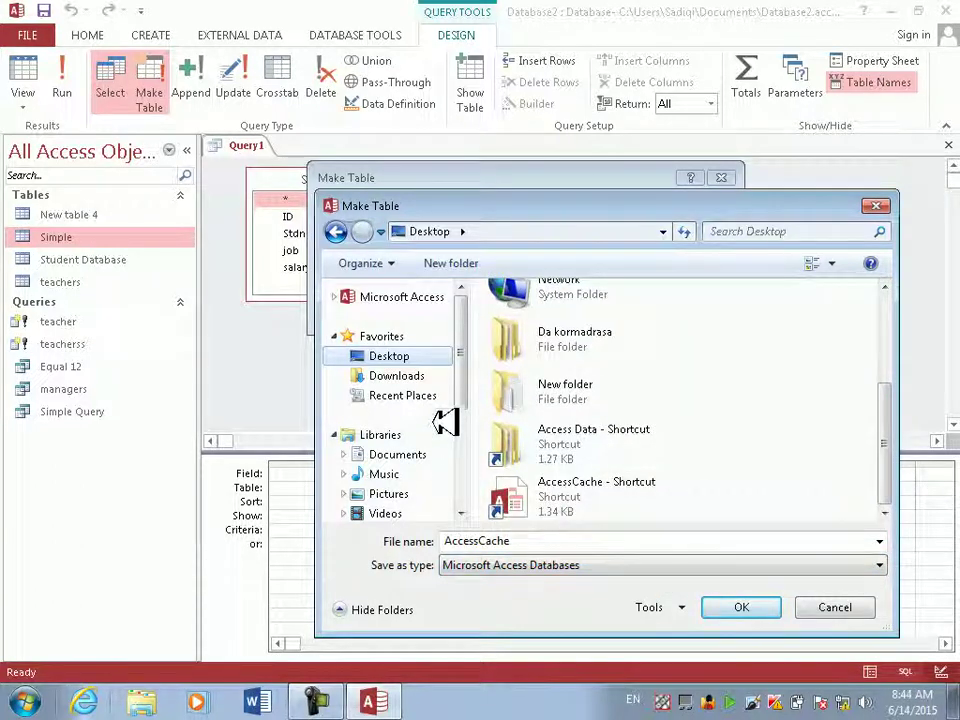
- Choose Database1 in the Documents library as the destination database for the new table
{"action": "left_click", "coordinate": [420, 454]}
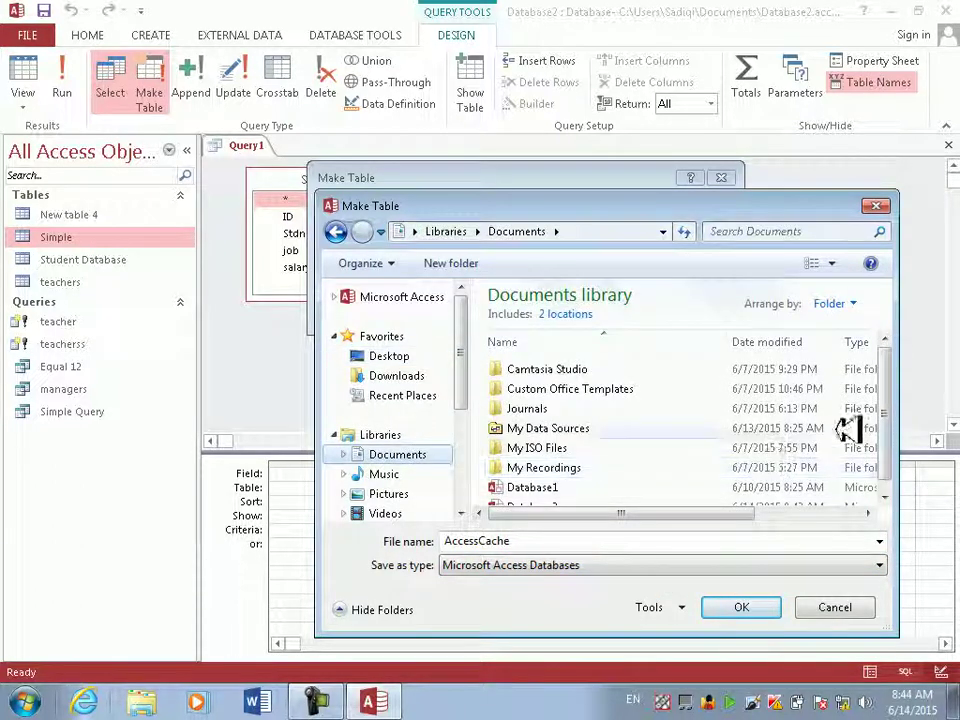
{"action": "scroll", "coordinate": [705, 480], "scroll_direction": "down", "scroll_amount": 1}
{"action": "left_click", "coordinate": [645, 476]}
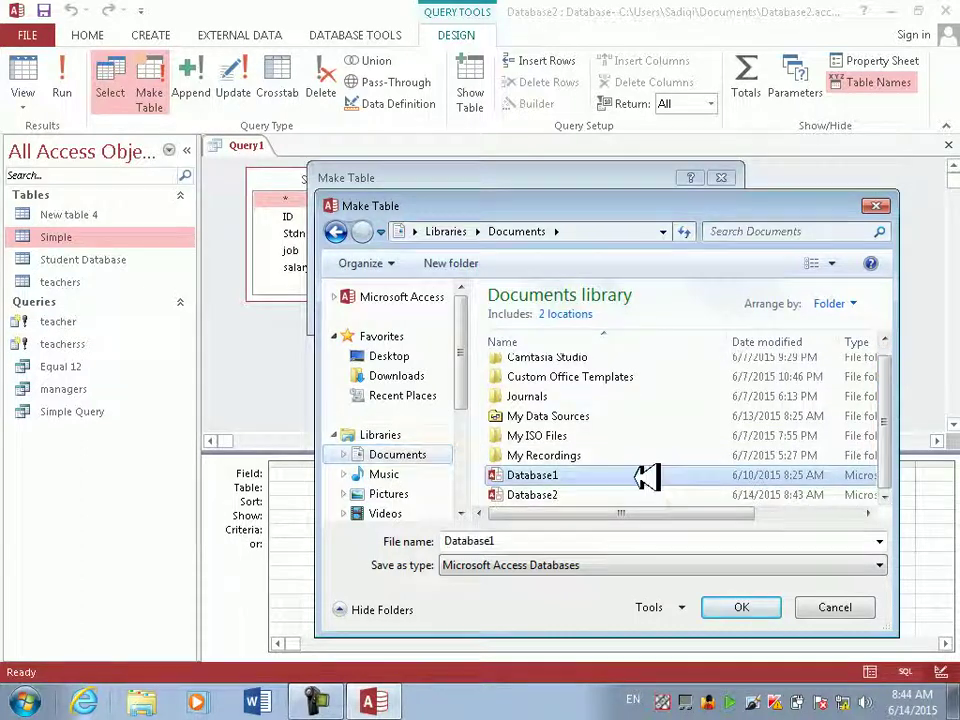
{"action": "left_click", "coordinate": [750, 609]}
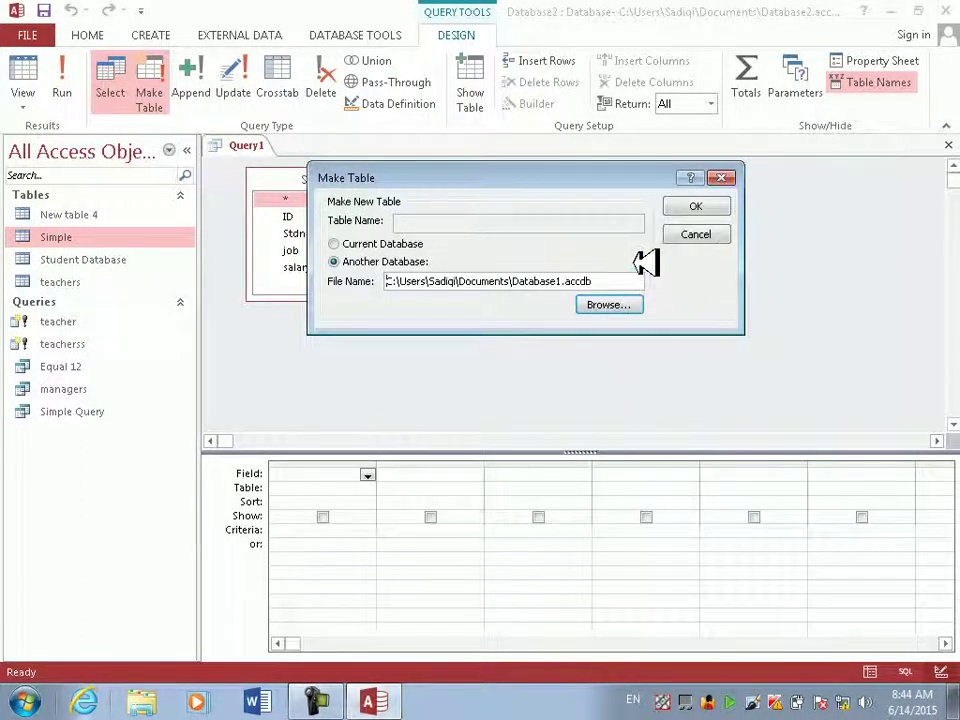
- Name the destination table newtable and confirm the make-table settings
{"action": "left_click", "coordinate": [720, 207]}
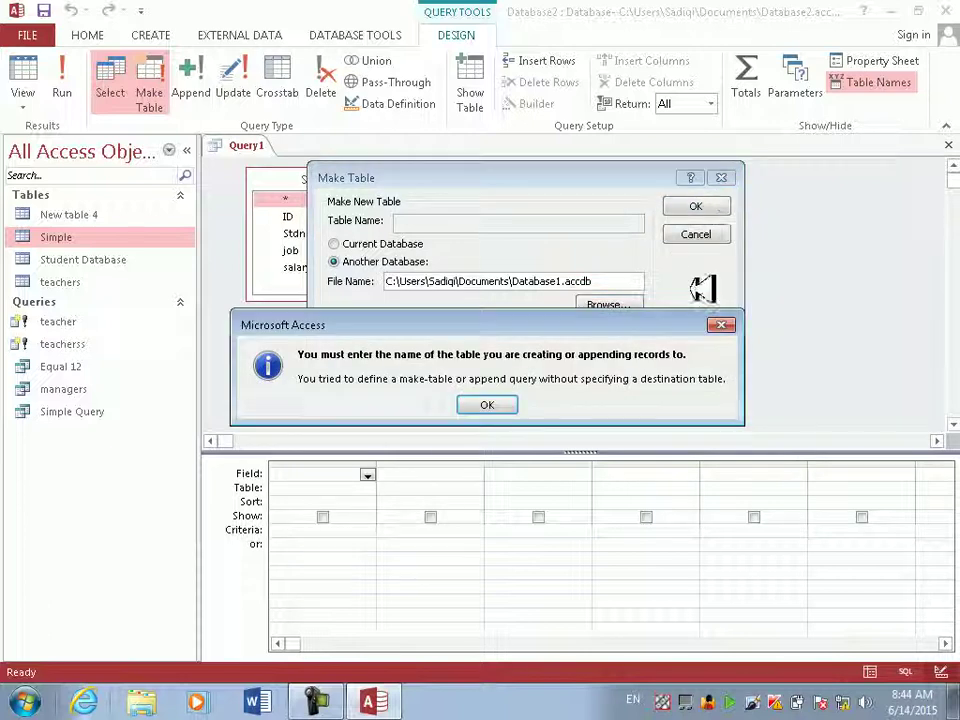
{"action": "left_click", "coordinate": [508, 400]}
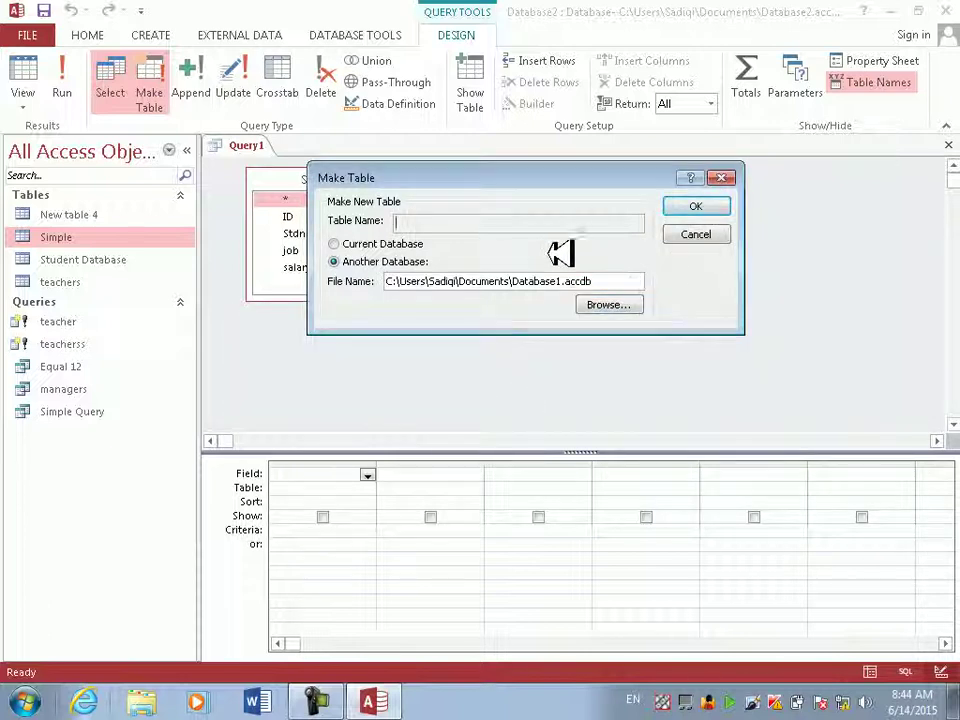
{"action": "type", "text": "s"}
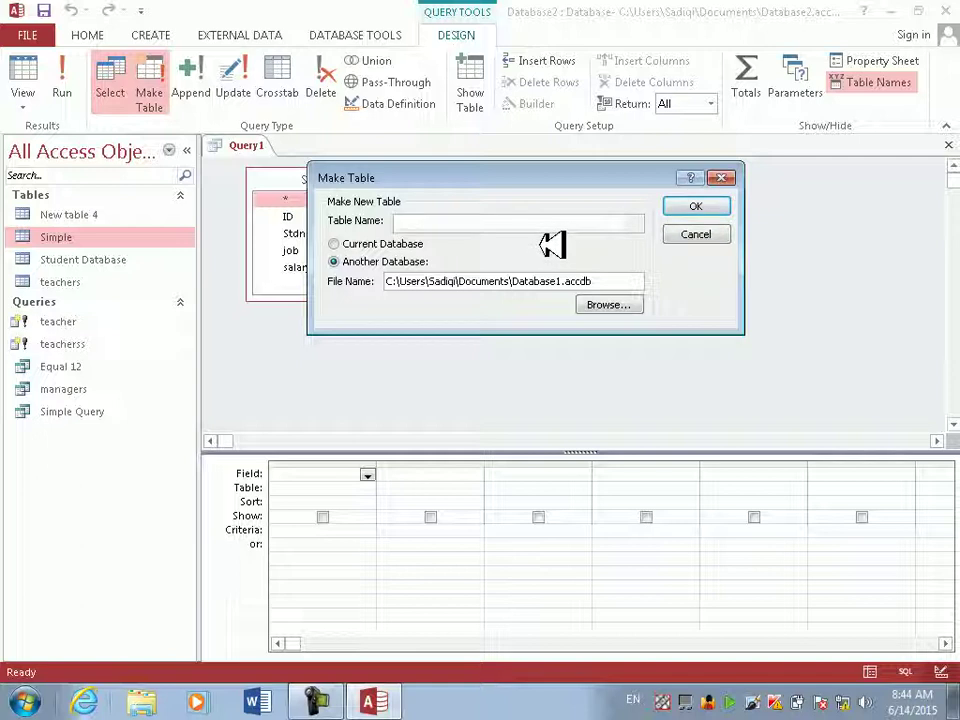
{"action": "type", "text": "ewtable"}
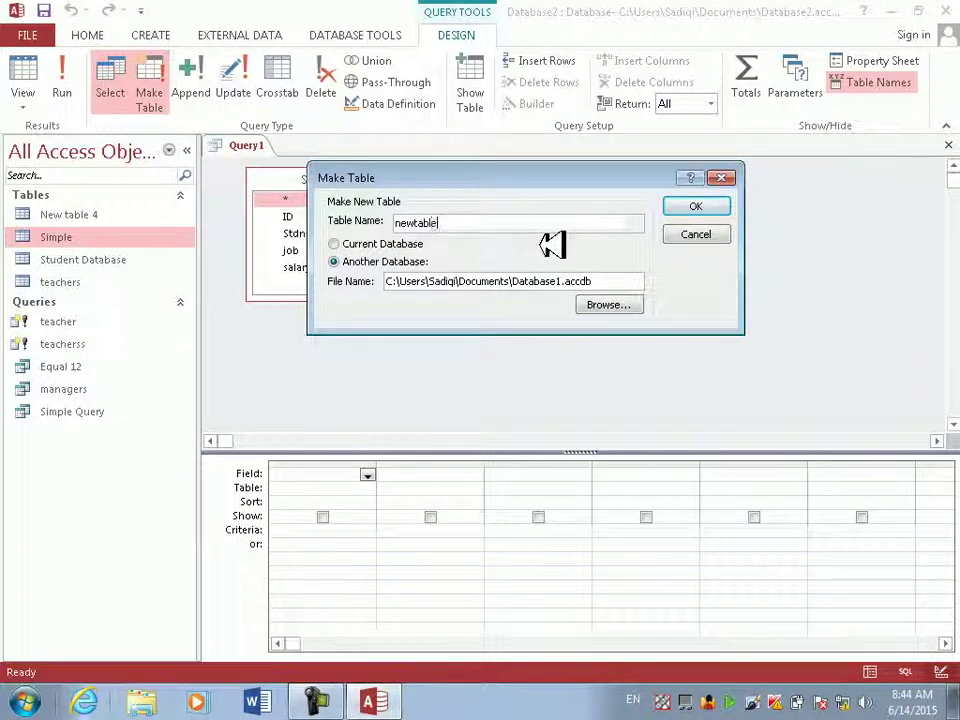
{"action": "key", "text": "Return"}
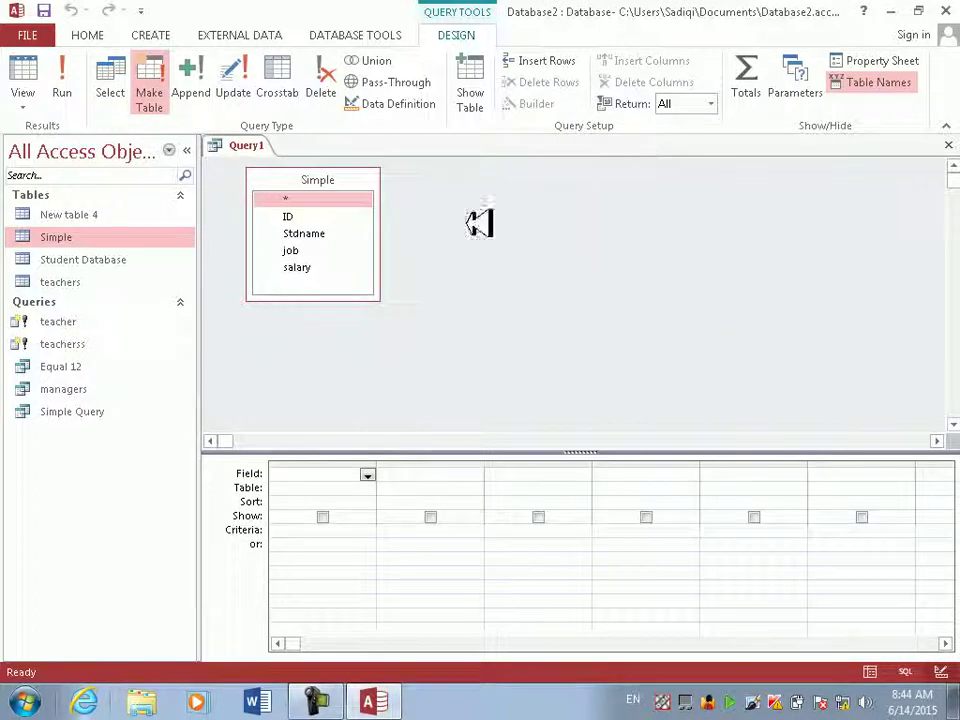
- Add the ID, Stdname, job and salary fields of Simple to the query and run it to create the table
{"action": "left_click", "coordinate": [125, 366]}
{"action": "double_click", "coordinate": [308, 175]}
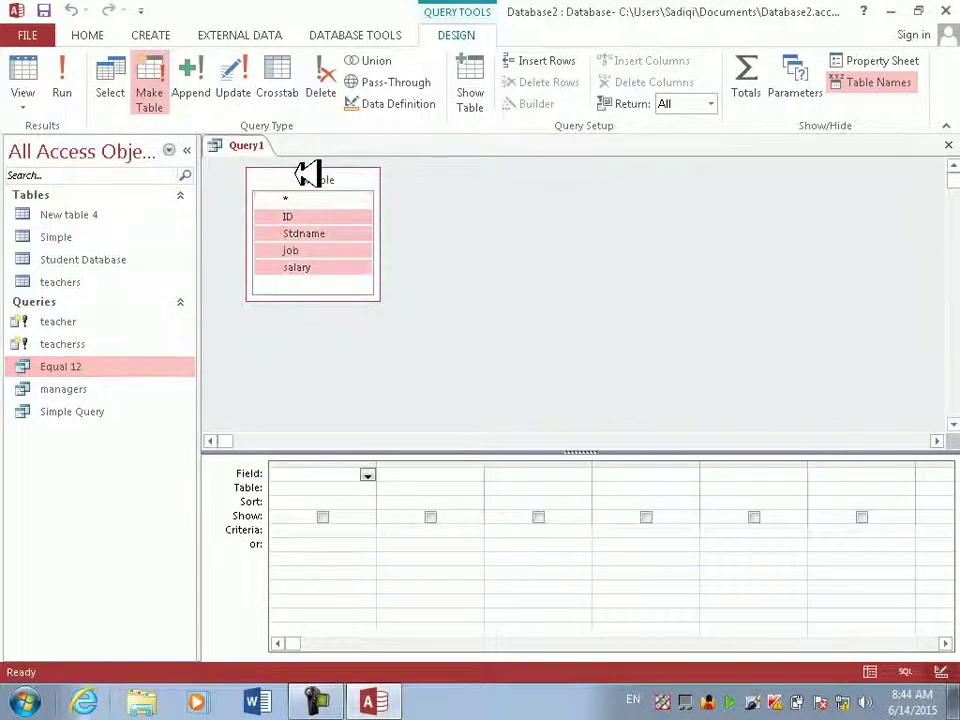
{"action": "left_click_drag", "start_coordinate": [340, 470], "coordinate": [336, 467]}
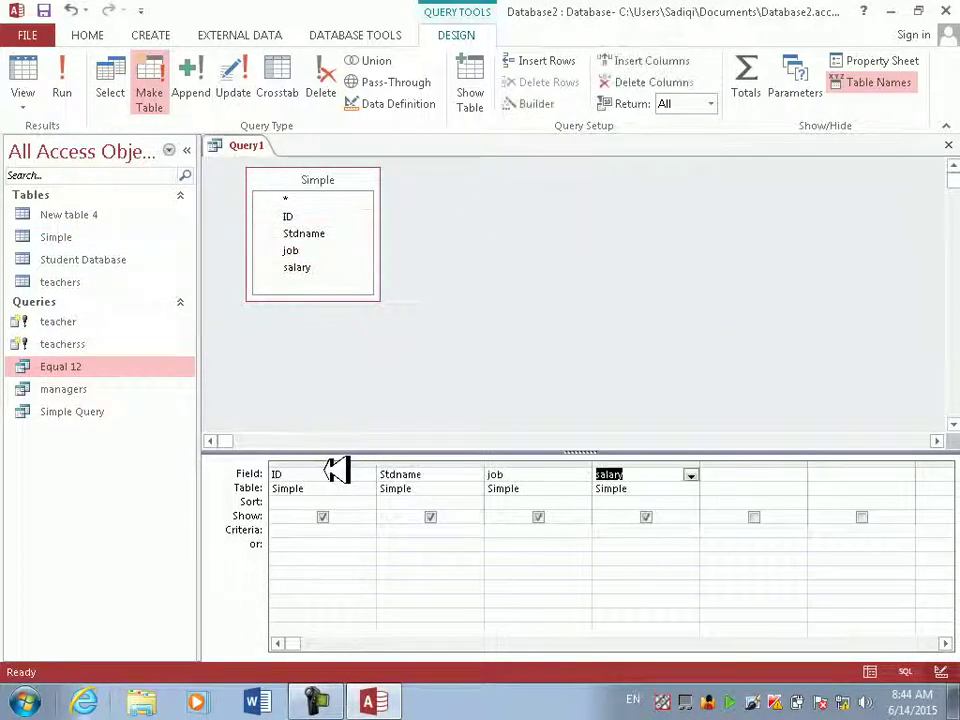
{"action": "left_click", "coordinate": [61, 82]}
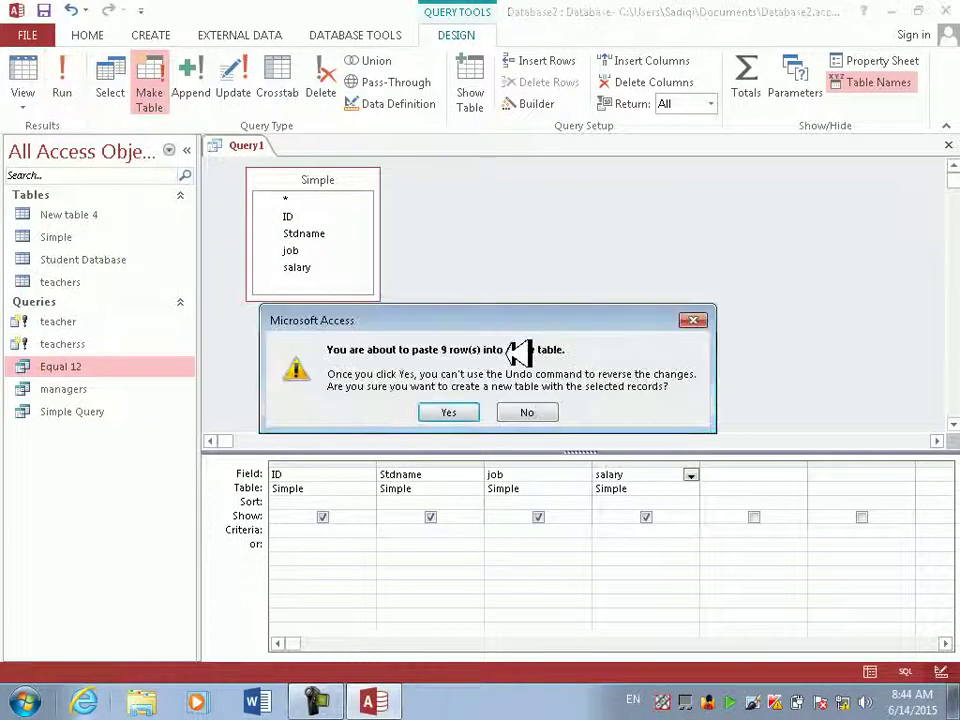
{"action": "left_click", "coordinate": [472, 406]}
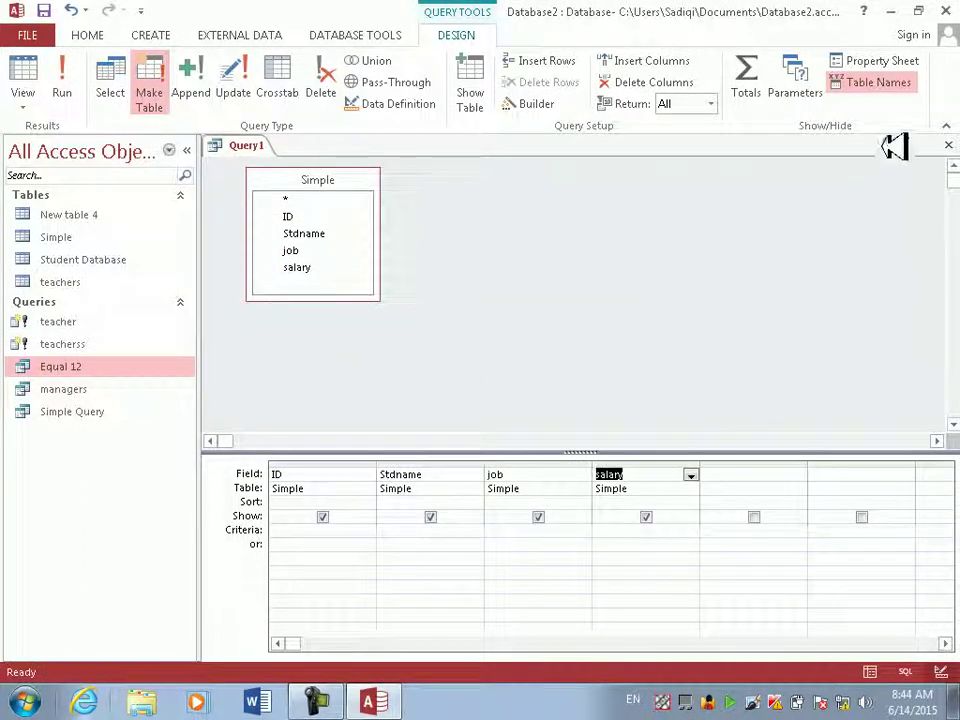
- Close the make-table query, saving it as Query1, and close Database2
{"action": "left_click", "coordinate": [948, 145]}
{"action": "left_click", "coordinate": [440, 392]}
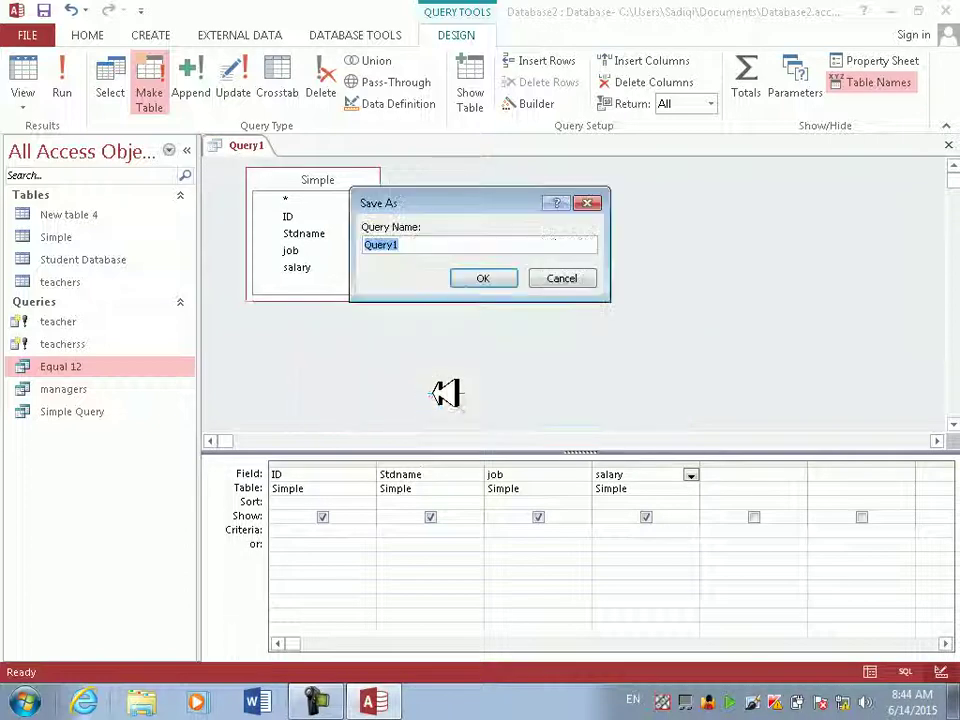
{"action": "left_click", "coordinate": [478, 281]}
{"action": "left_click", "coordinate": [945, 10]}
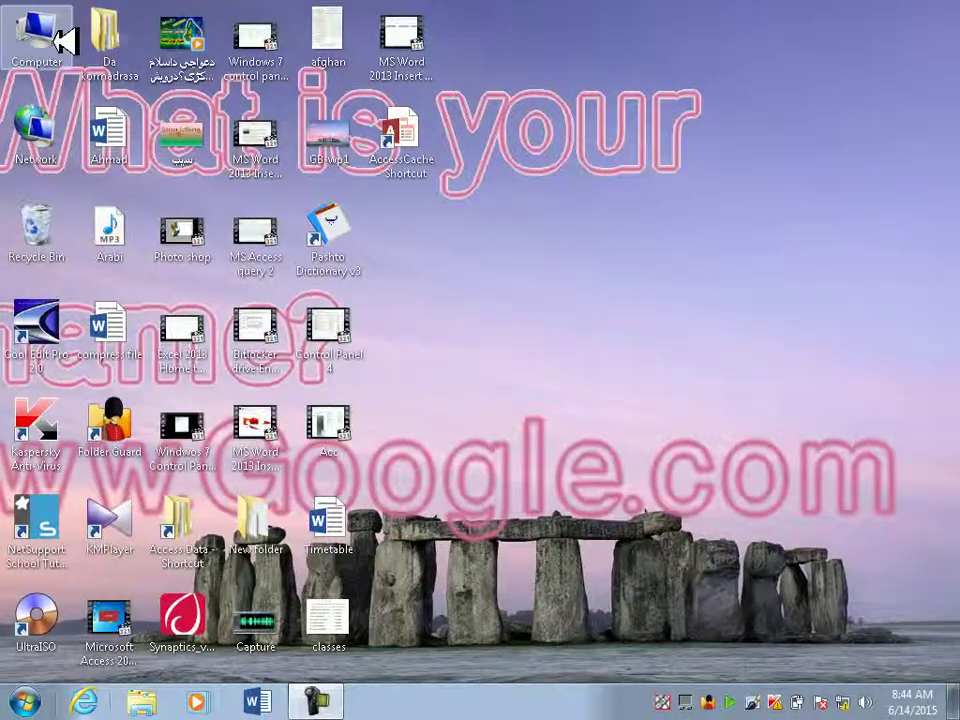
- Switch to the file explorer and open Database1 from the Documents library
{"action": "double_click", "coordinate": [66, 40]}
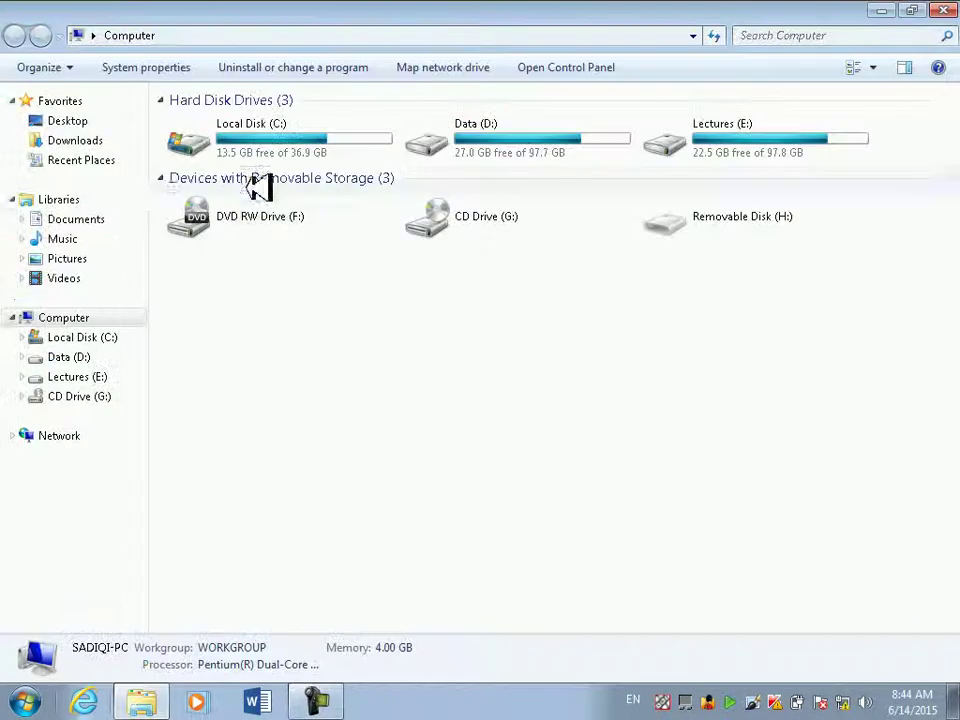
{"action": "left_click", "coordinate": [82, 218]}
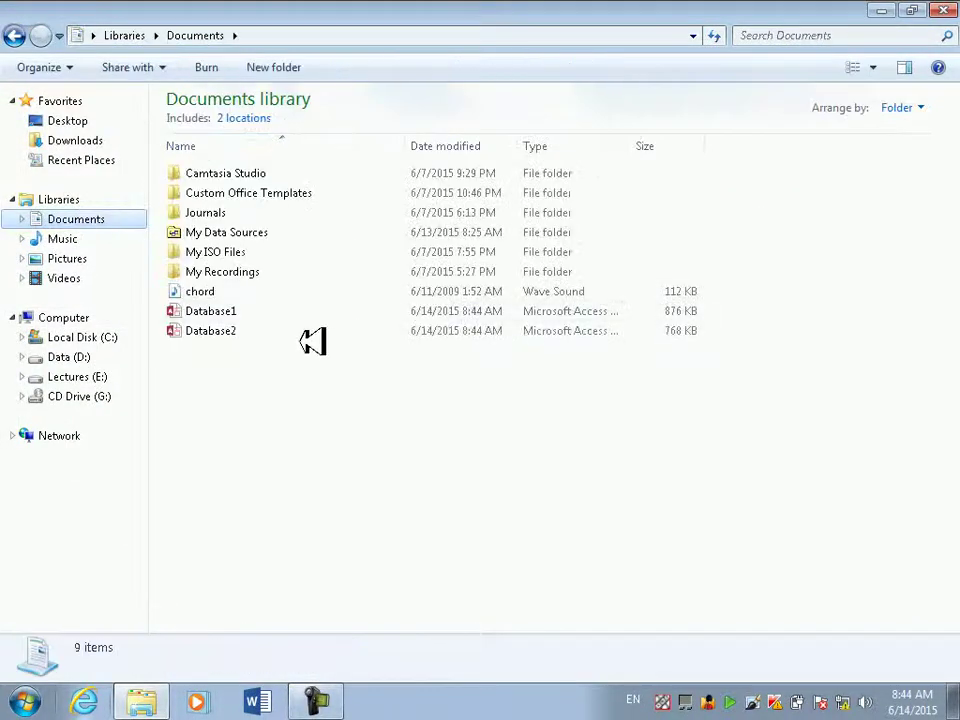
{"action": "left_click", "coordinate": [257, 313]}
{"action": "key", "text": "Return"}
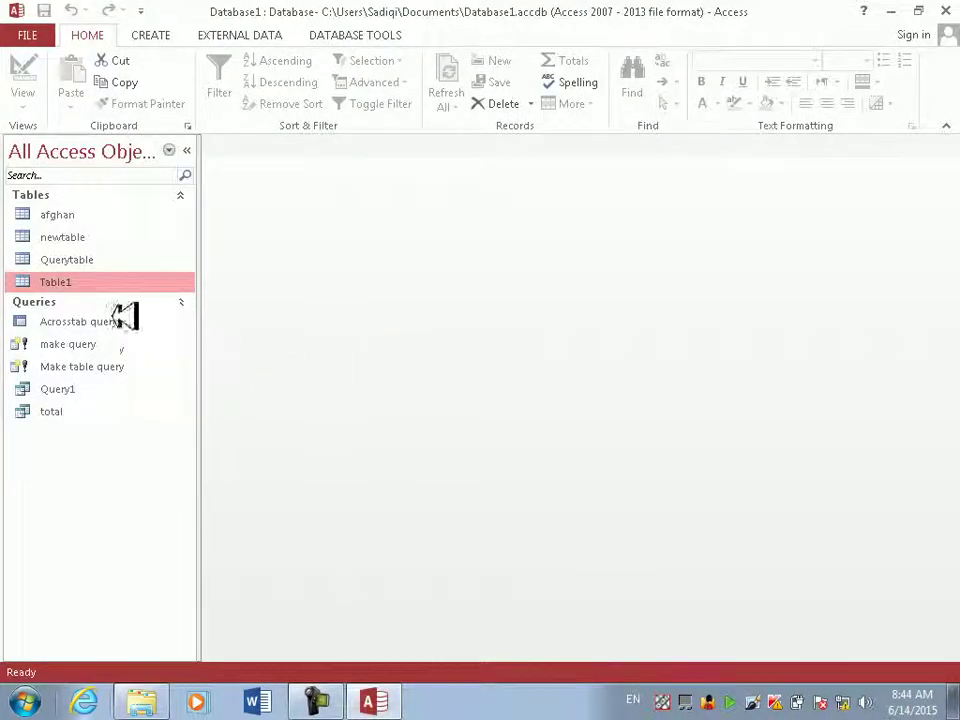
- Locate newtable among the tables of Database1, close the database and close the Documents window
{"action": "left_click", "coordinate": [67, 234]}
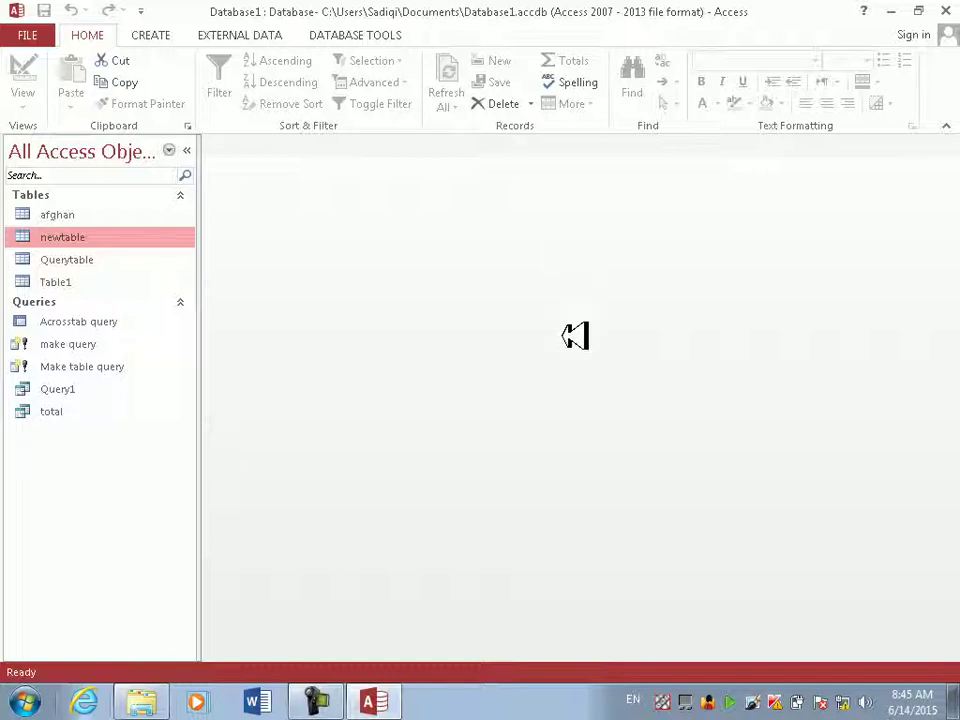
{"action": "left_click", "coordinate": [948, 8]}
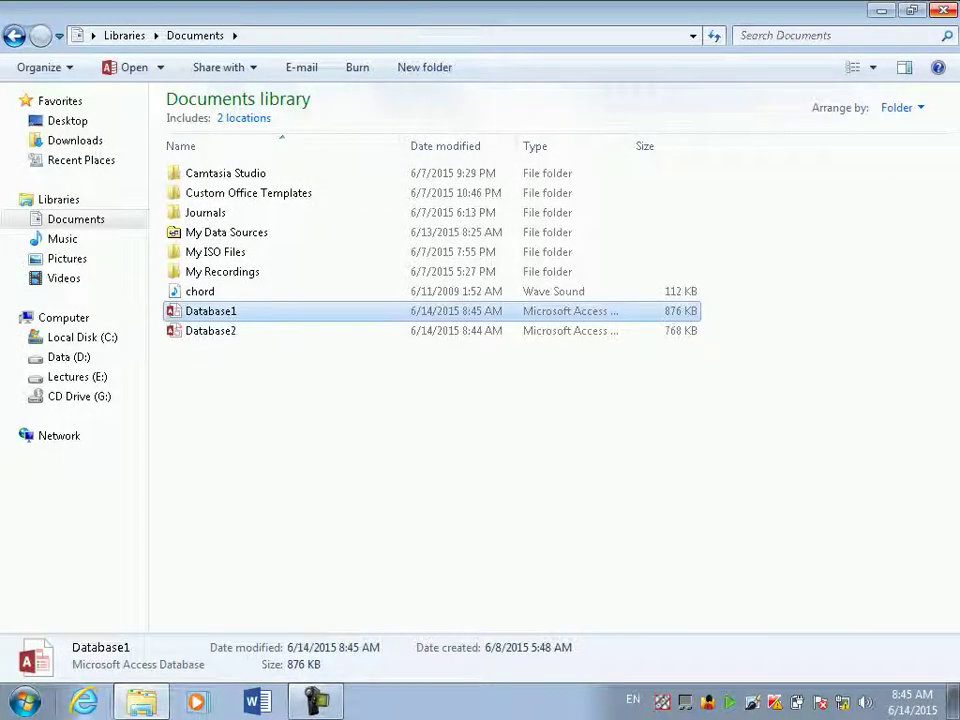
{"action": "left_click", "coordinate": [944, 9]}
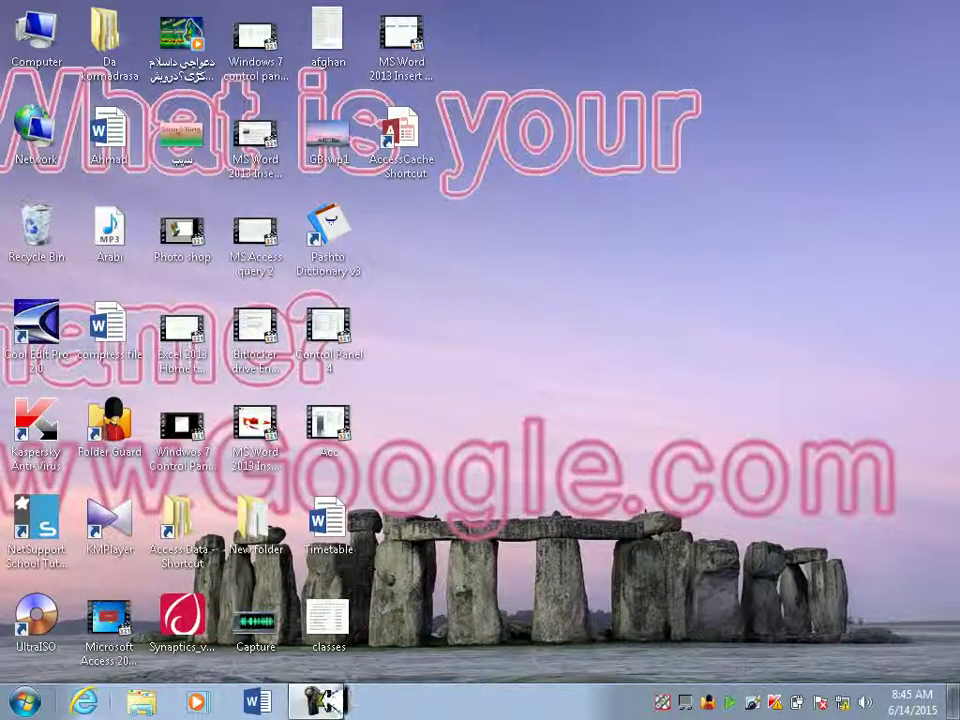